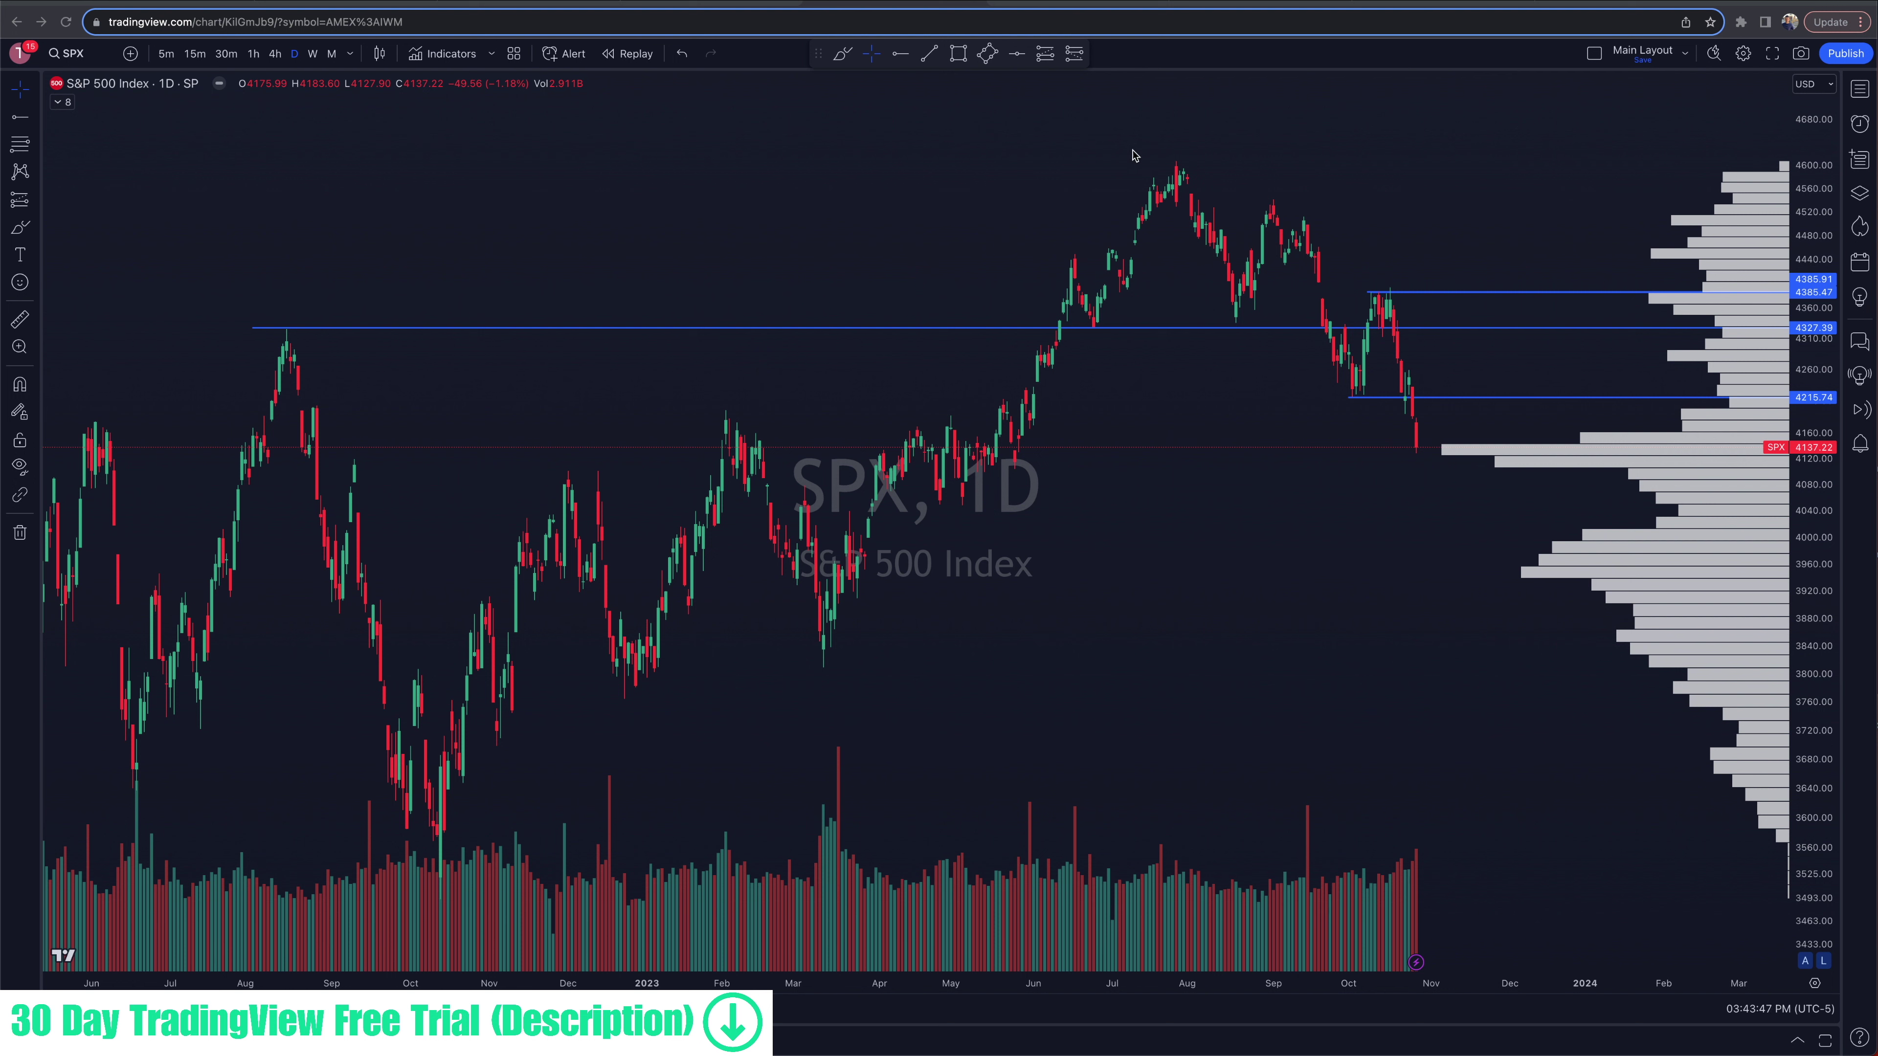
# Step: Circle the latest SPX candles and underline the 4215.74 level with the Brush tool, undoing each mark
pyautogui.click(839, 55)
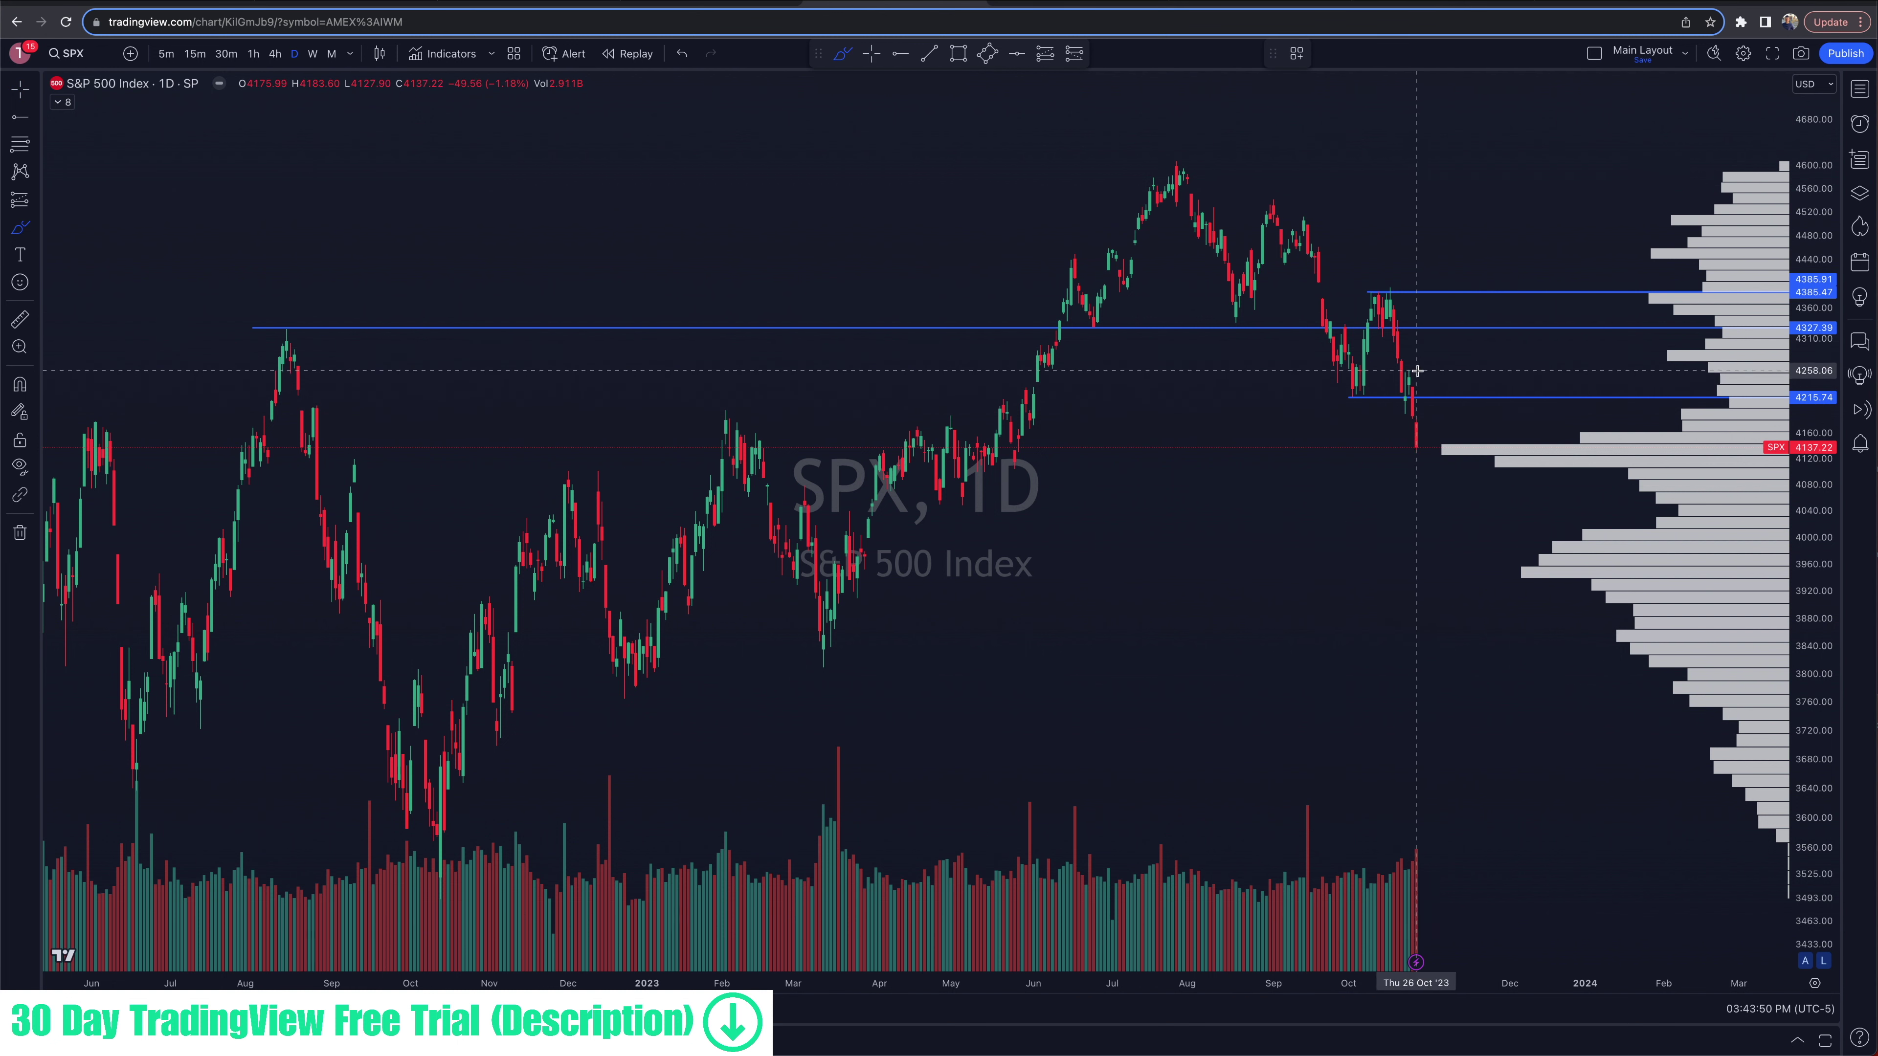
pyautogui.moveTo(1410, 379); pyautogui.dragTo(1391, 416)
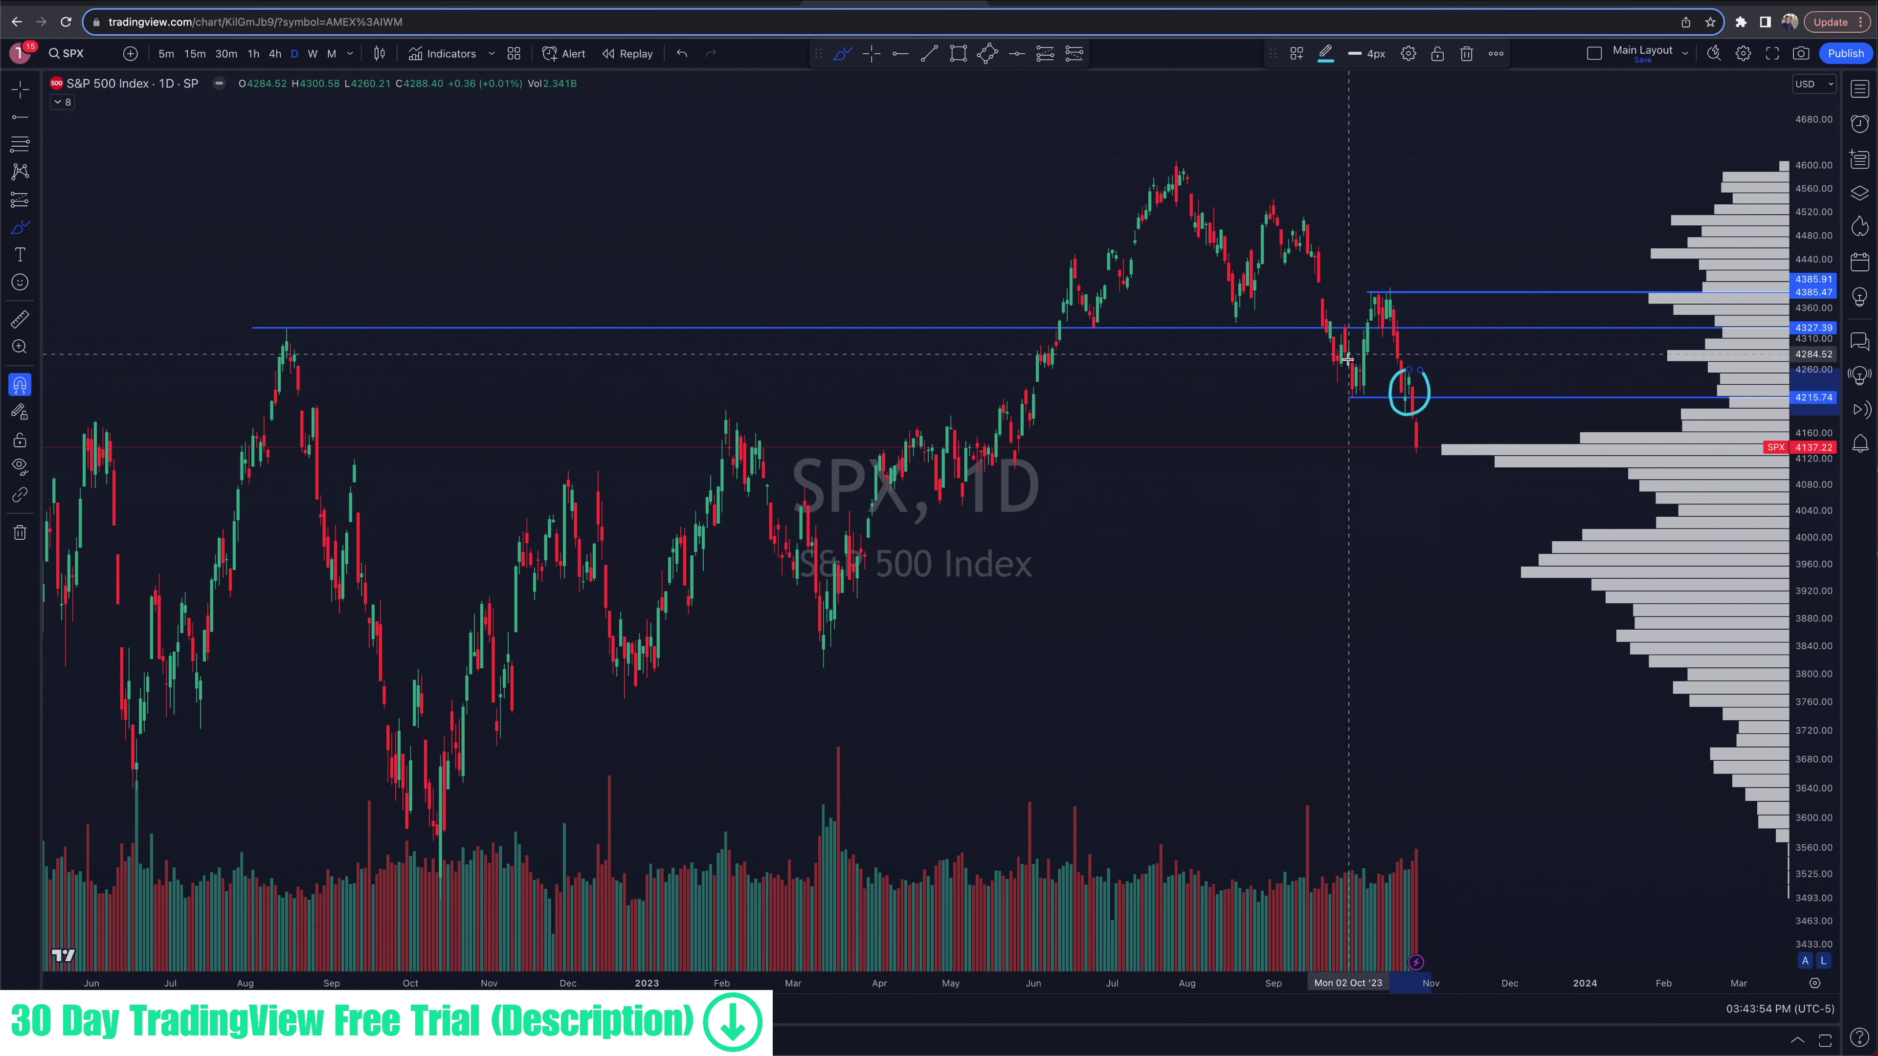
pyautogui.press('super+z')
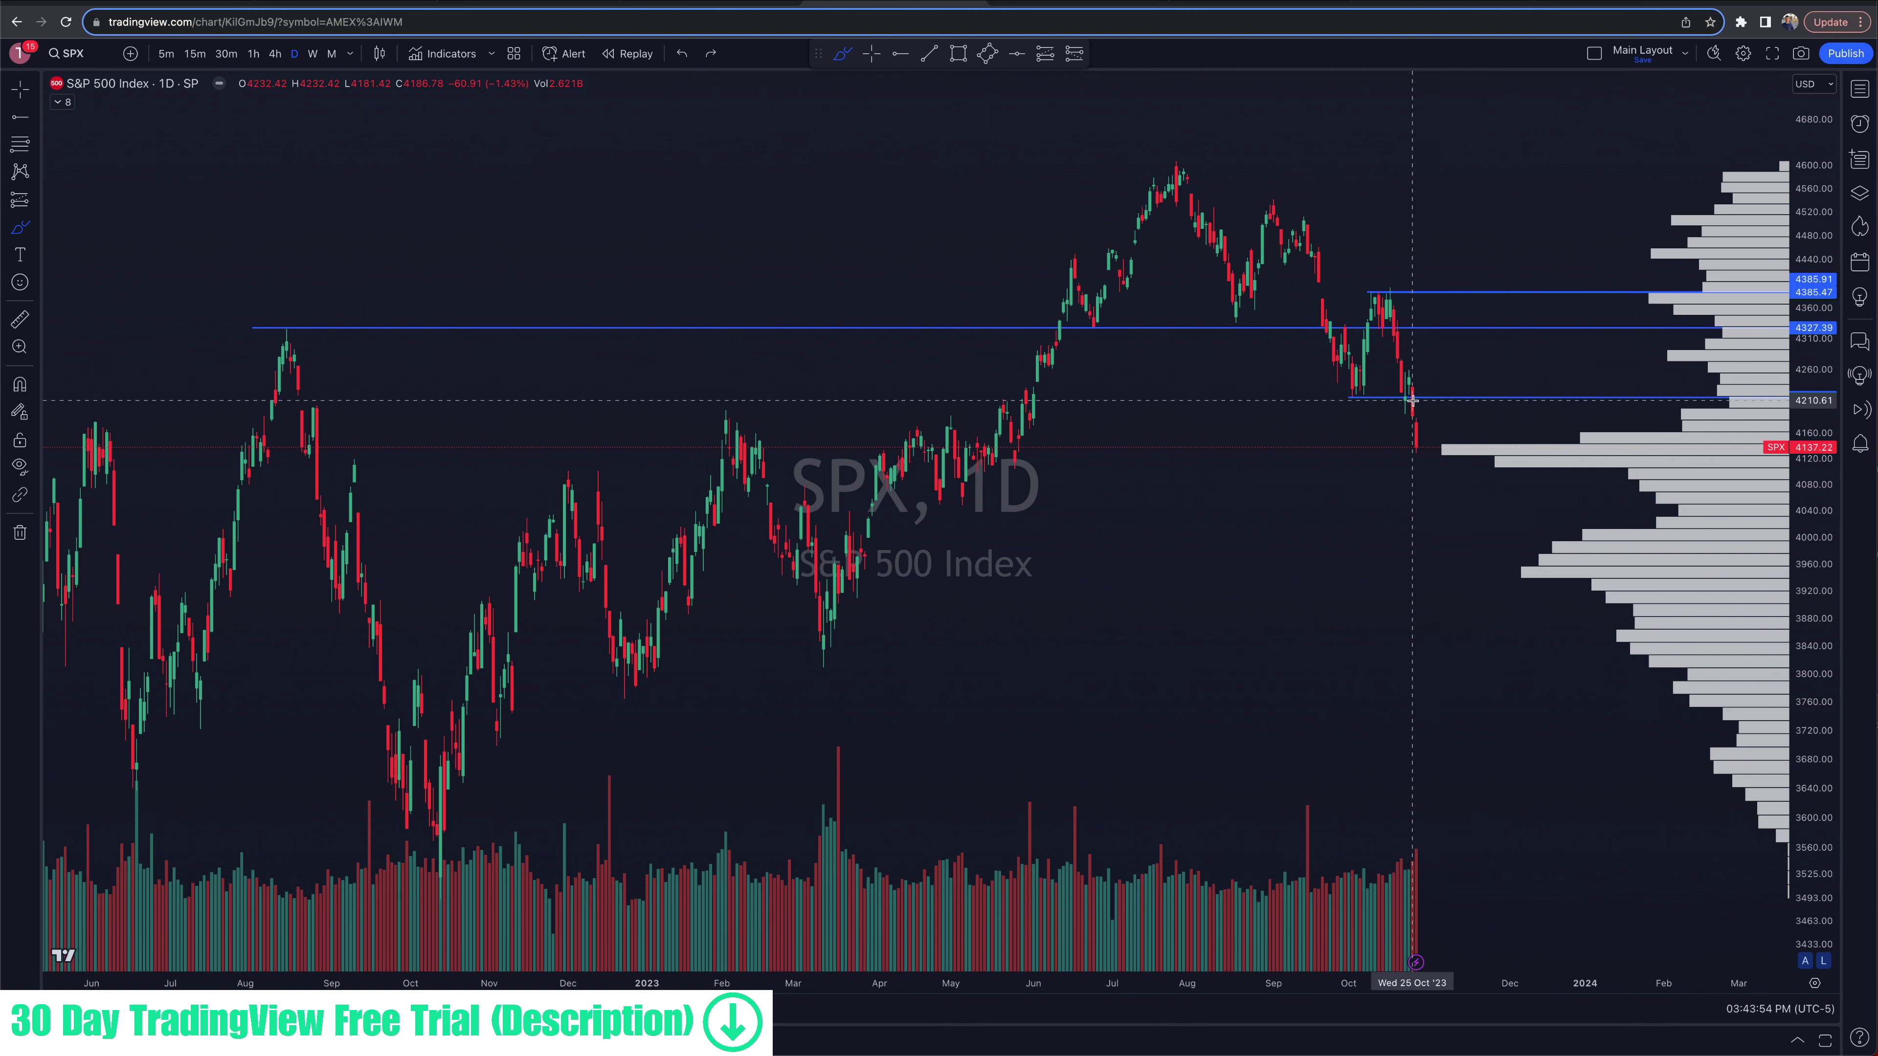
pyautogui.moveTo(1342, 398); pyautogui.dragTo(1498, 392)
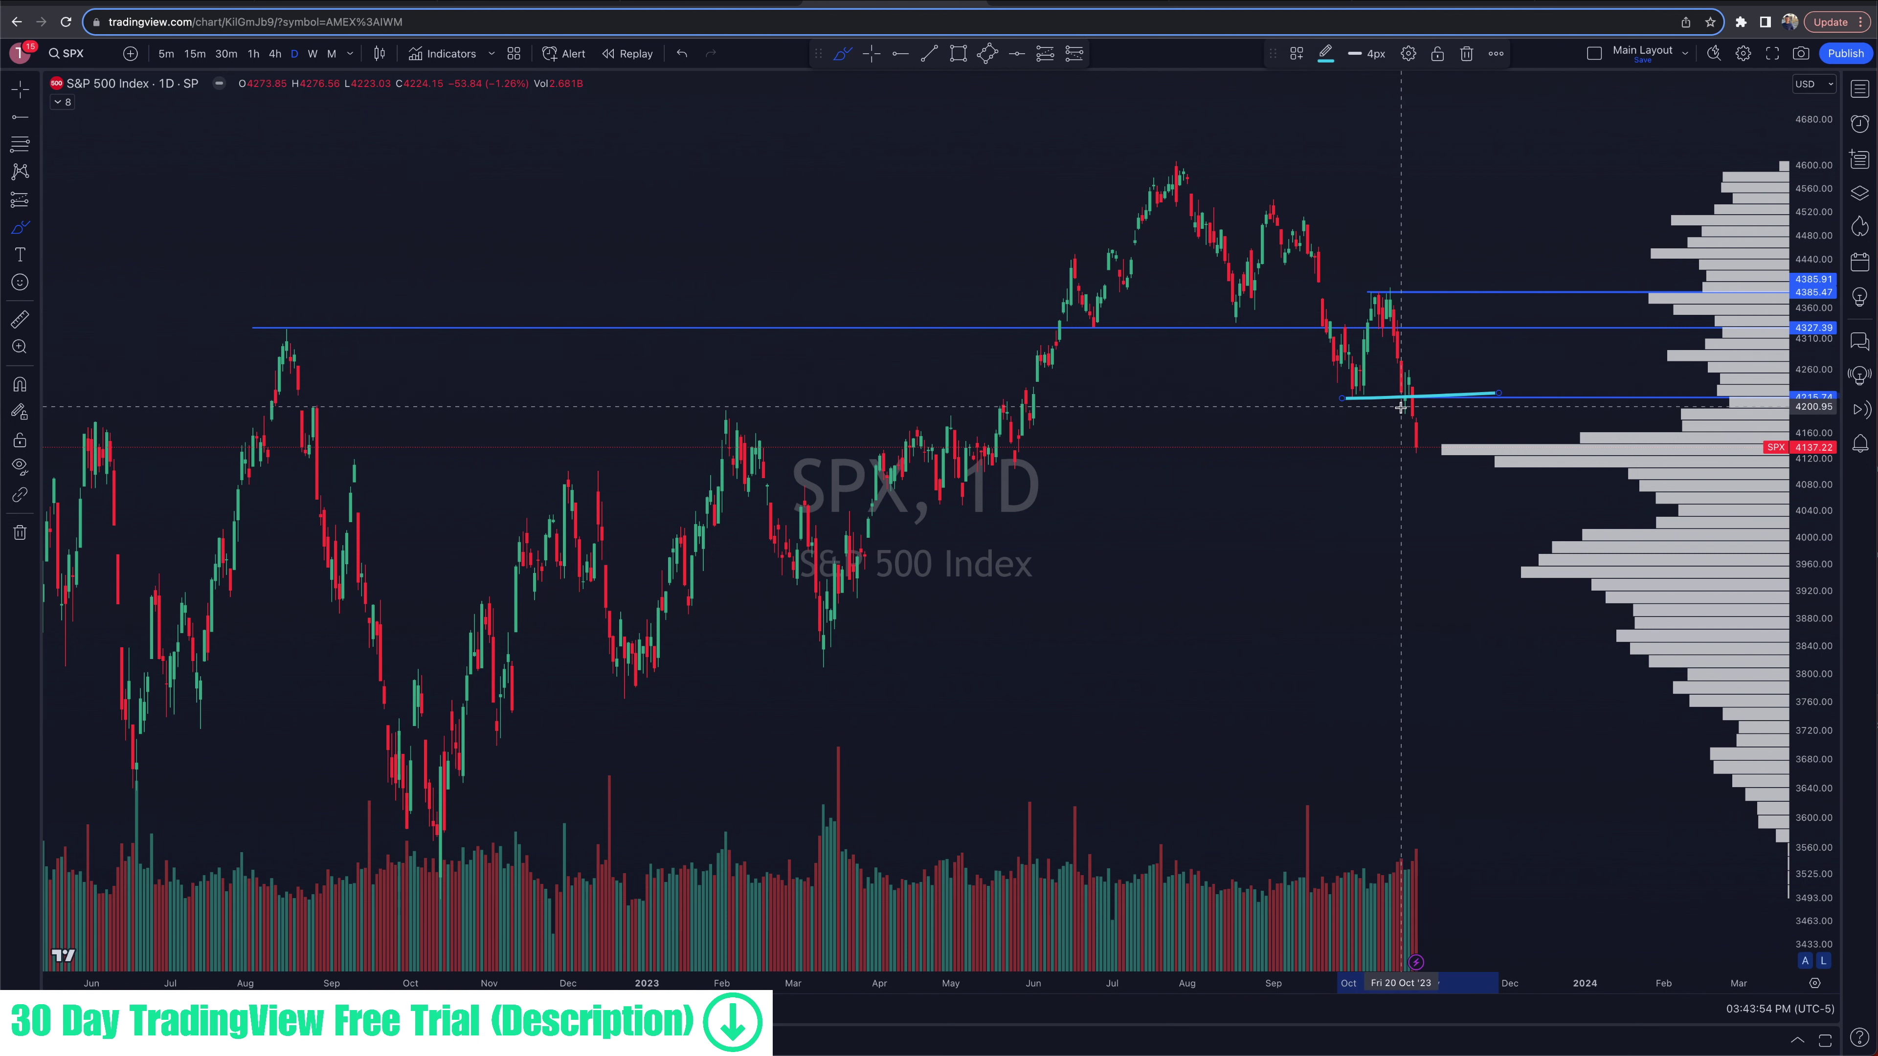
pyautogui.press('super+z')
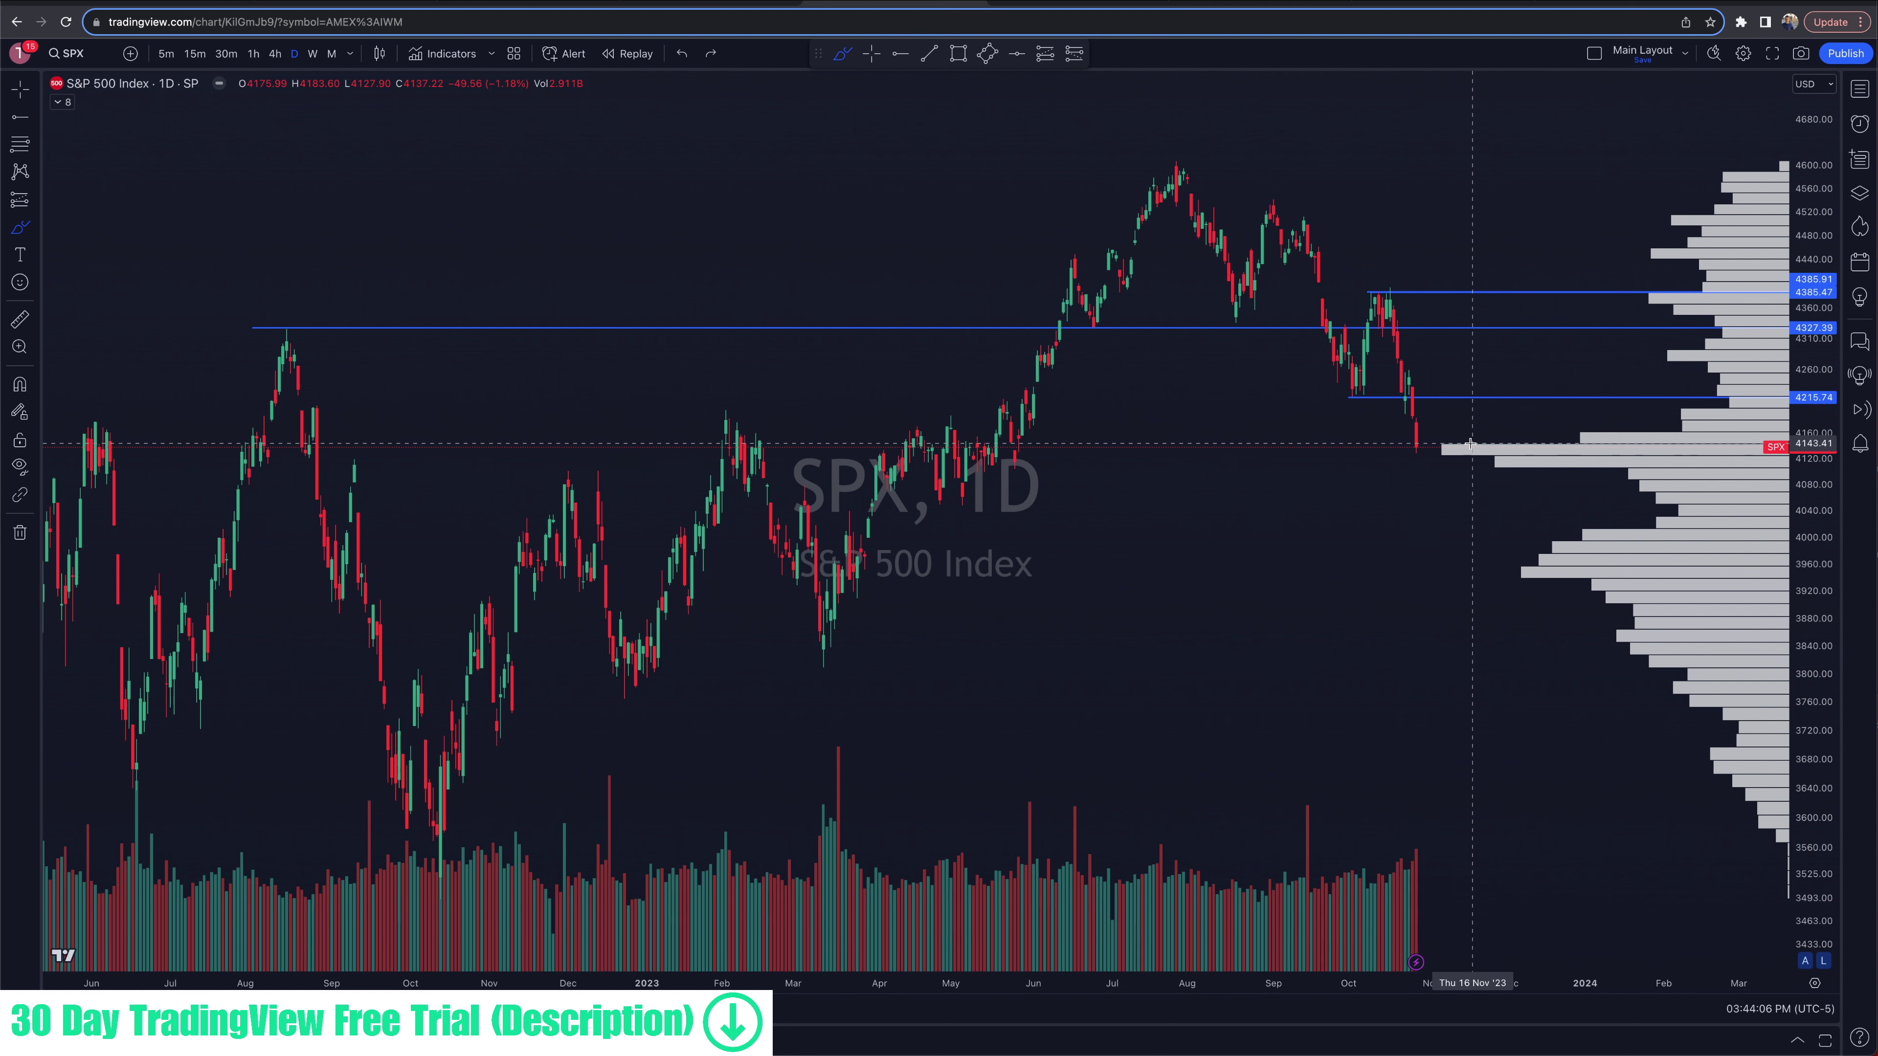
# Step: Brush marks around the longest volume-profile bar and the earlier consolidation zones at that price level, then undo them all
pyautogui.moveTo(1461, 437)
pyautogui.mouseDown()
pyautogui.moveTo(1416, 453)
pyautogui.moveTo(1469, 469)
pyautogui.mouseUp()
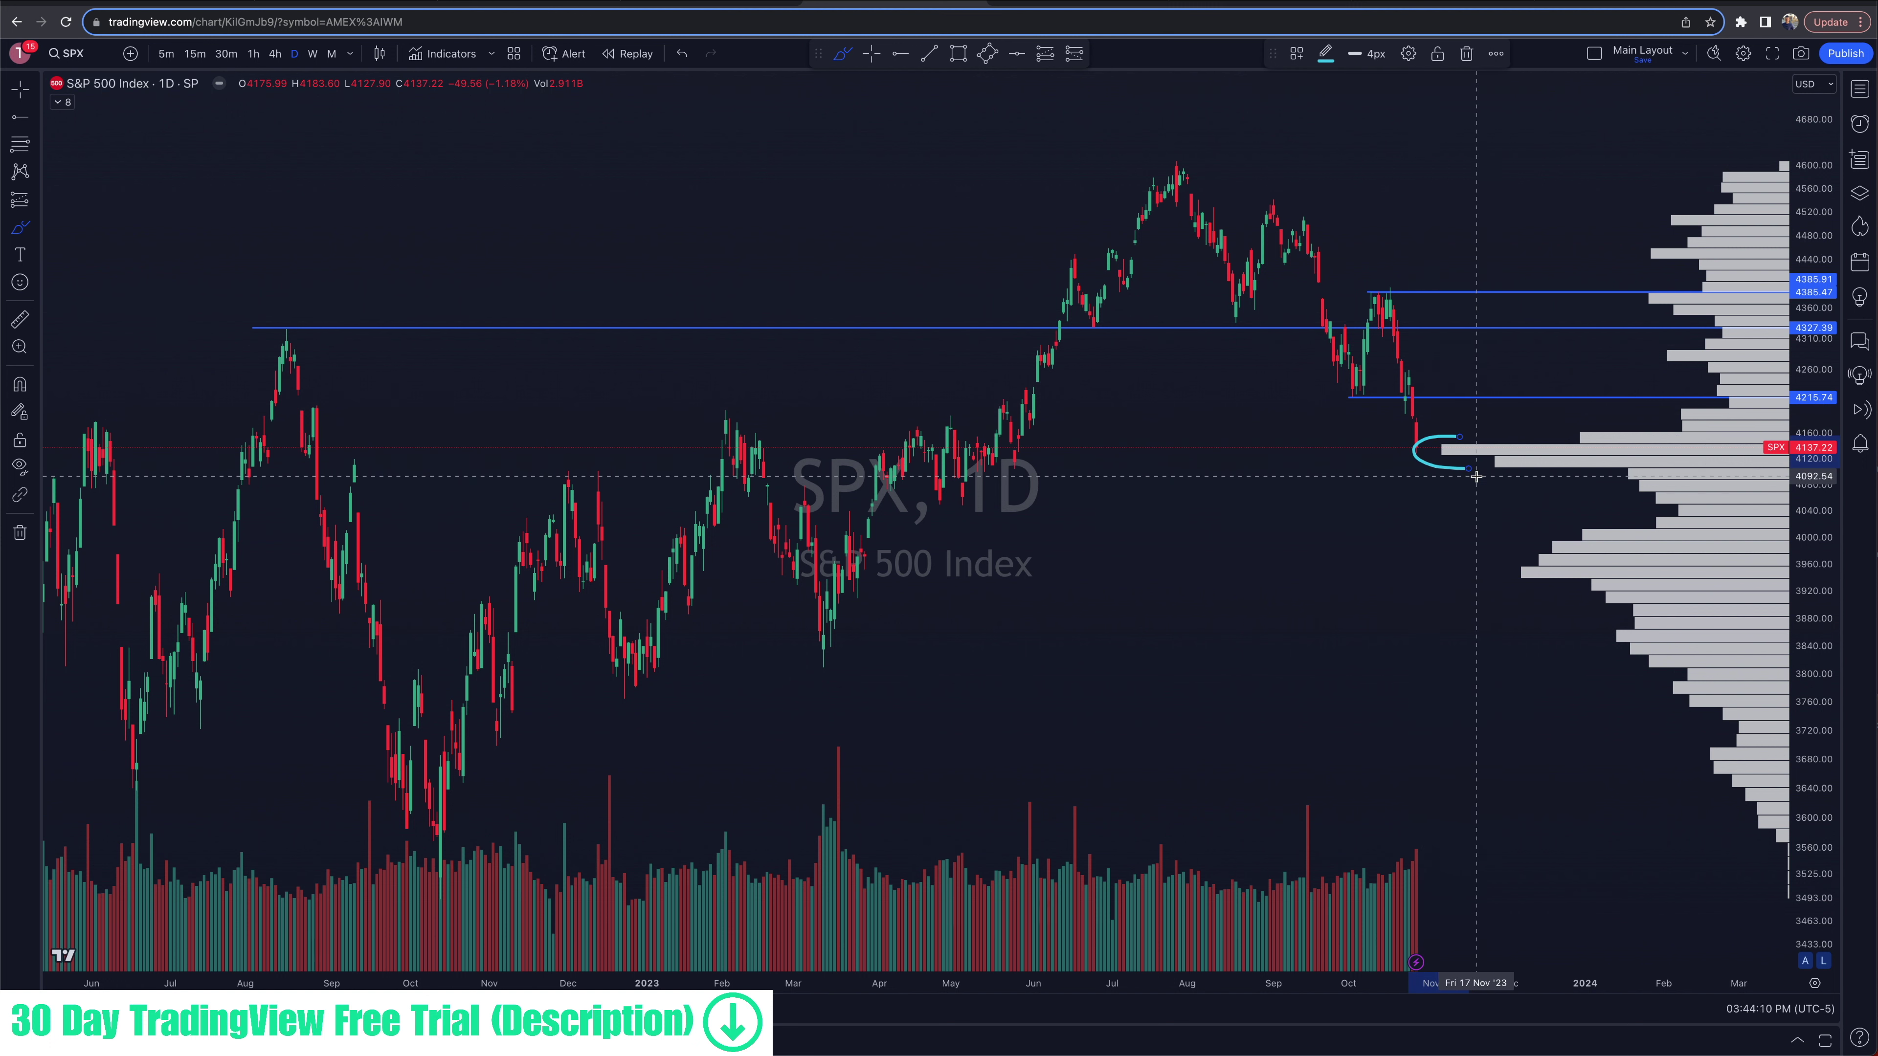
pyautogui.hotkey('ctrl', 'z')
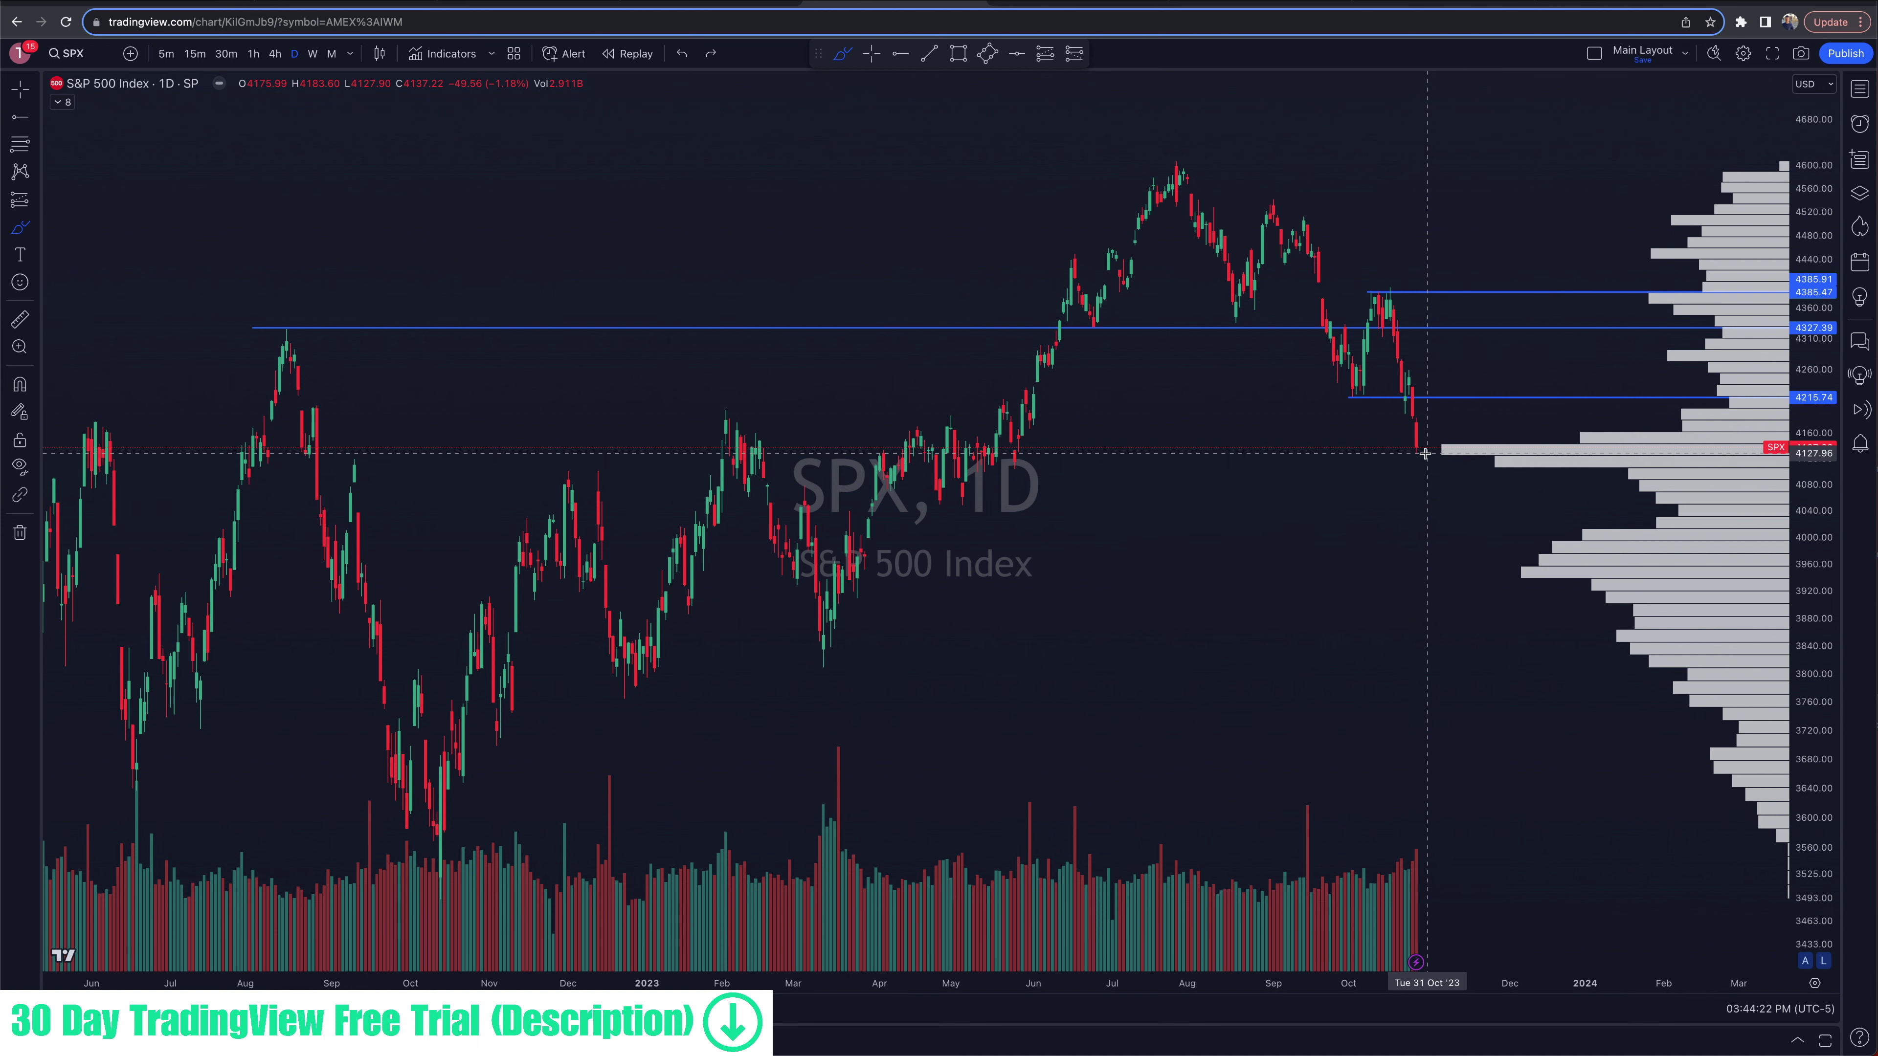
pyautogui.moveTo(878, 473)
pyautogui.mouseDown()
pyautogui.moveTo(950, 431)
pyautogui.moveTo(1046, 441)
pyautogui.mouseUp()
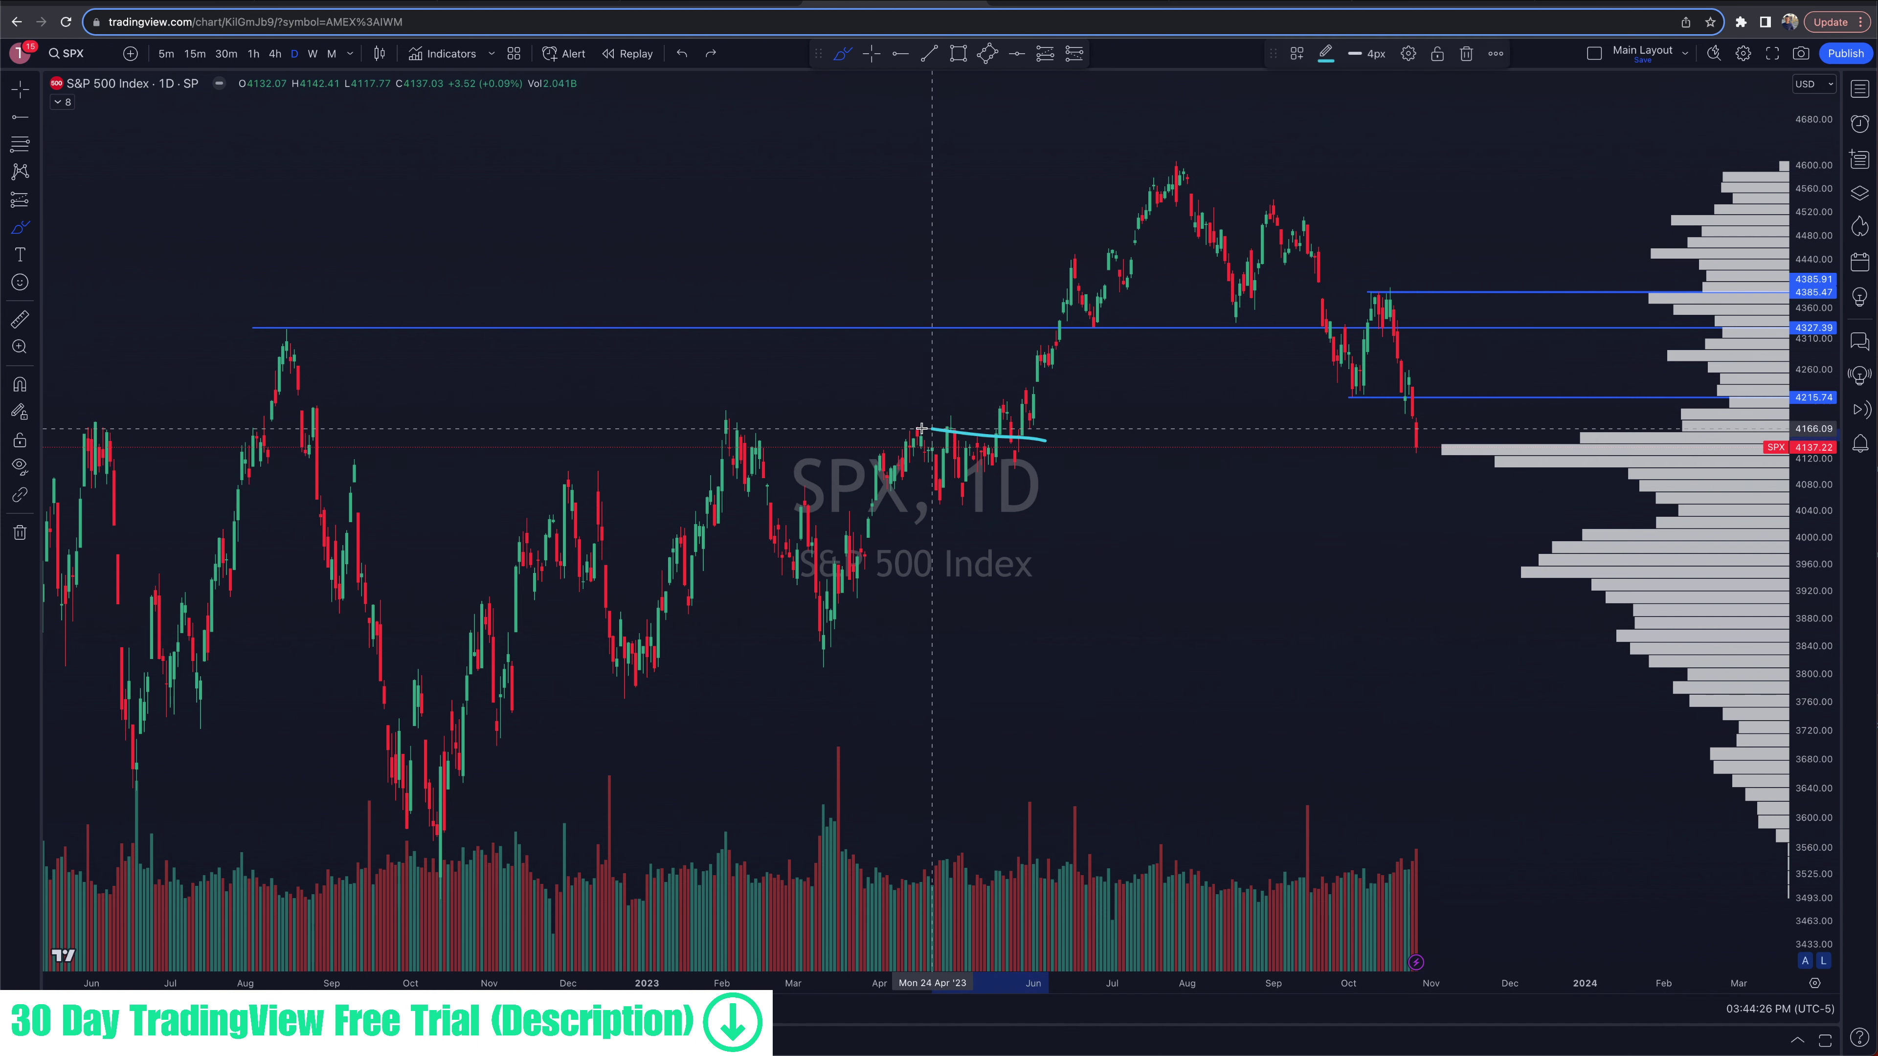
pyautogui.moveTo(879, 479)
pyautogui.mouseDown()
pyautogui.moveTo(1030, 477)
pyautogui.moveTo(1036, 437)
pyautogui.mouseUp()
pyautogui.moveTo(767, 439)
pyautogui.mouseDown()
pyautogui.moveTo(701, 442)
pyautogui.moveTo(769, 438)
pyautogui.mouseUp()
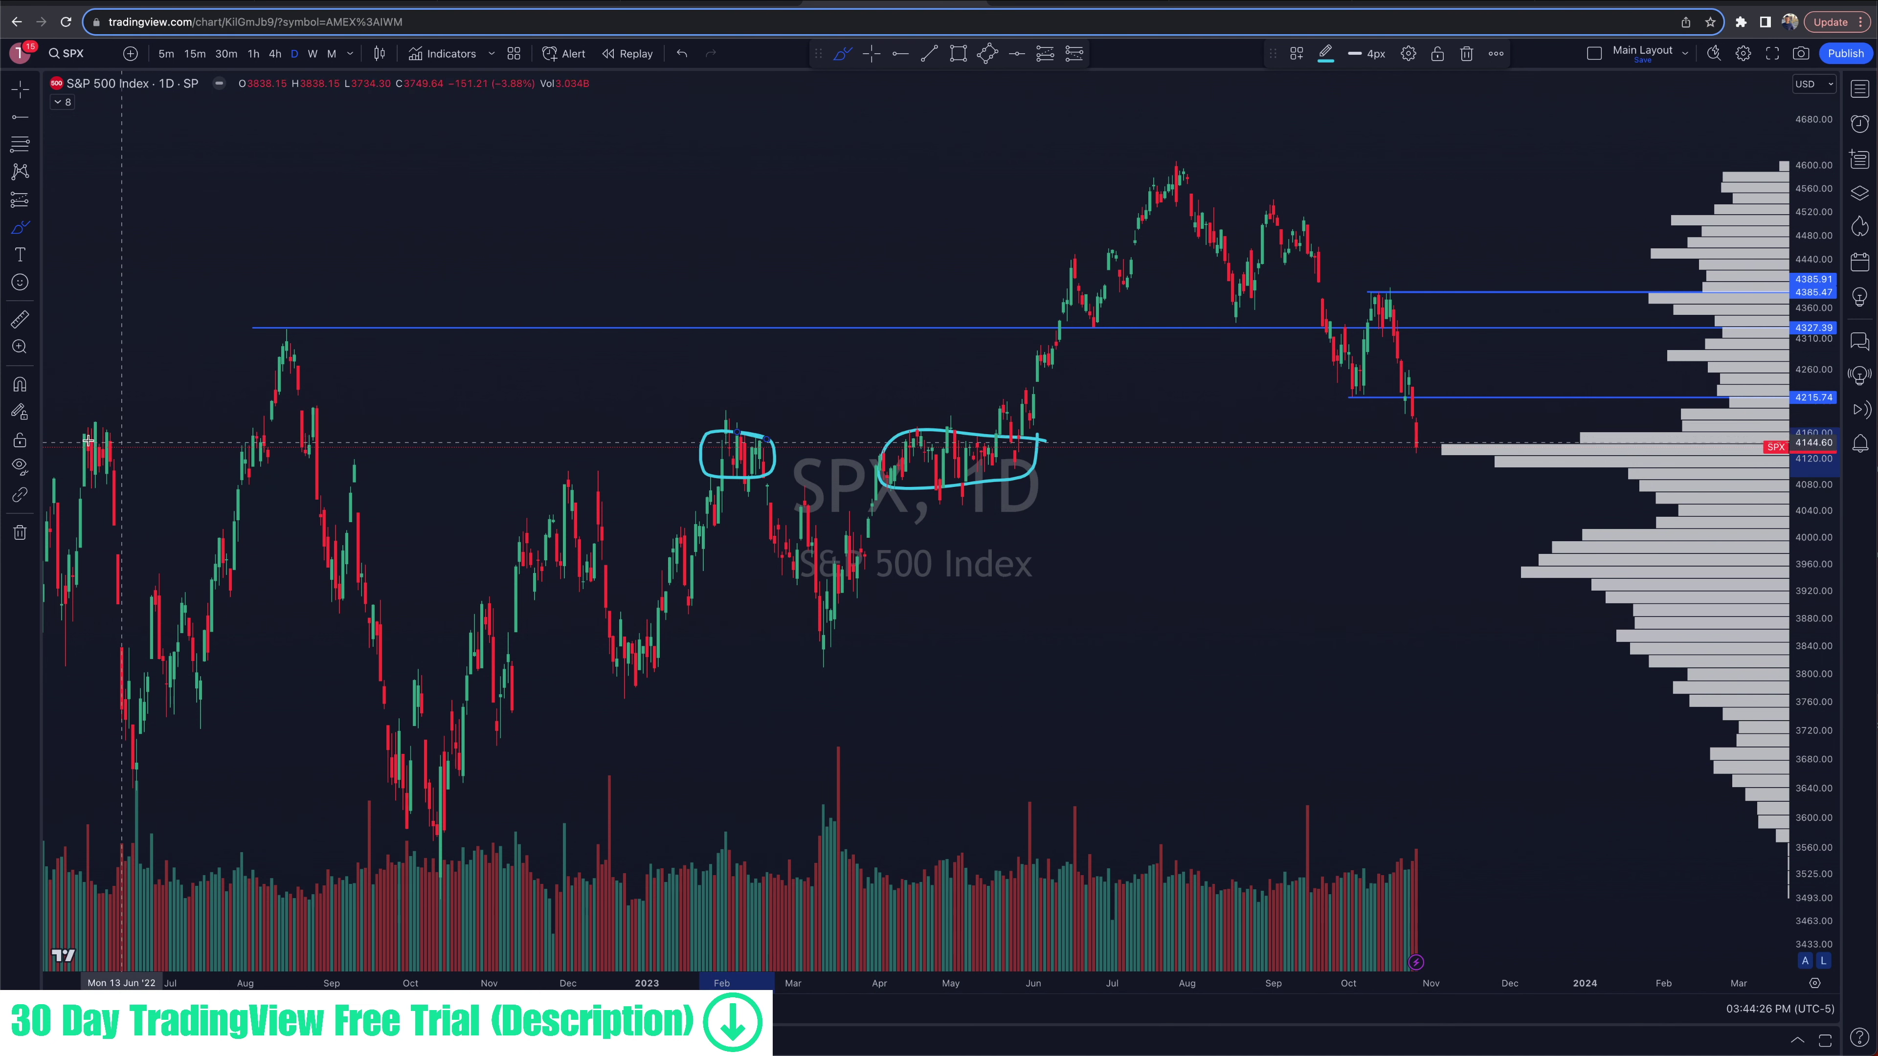
pyautogui.moveTo(80, 427)
pyautogui.mouseDown()
pyautogui.moveTo(115, 452)
pyautogui.moveTo(118, 429)
pyautogui.moveTo(77, 429)
pyautogui.moveTo(100, 494)
pyautogui.moveTo(1351, 477)
pyautogui.moveTo(1560, 444)
pyautogui.moveTo(146, 369)
pyautogui.moveTo(78, 420)
pyautogui.mouseUp()
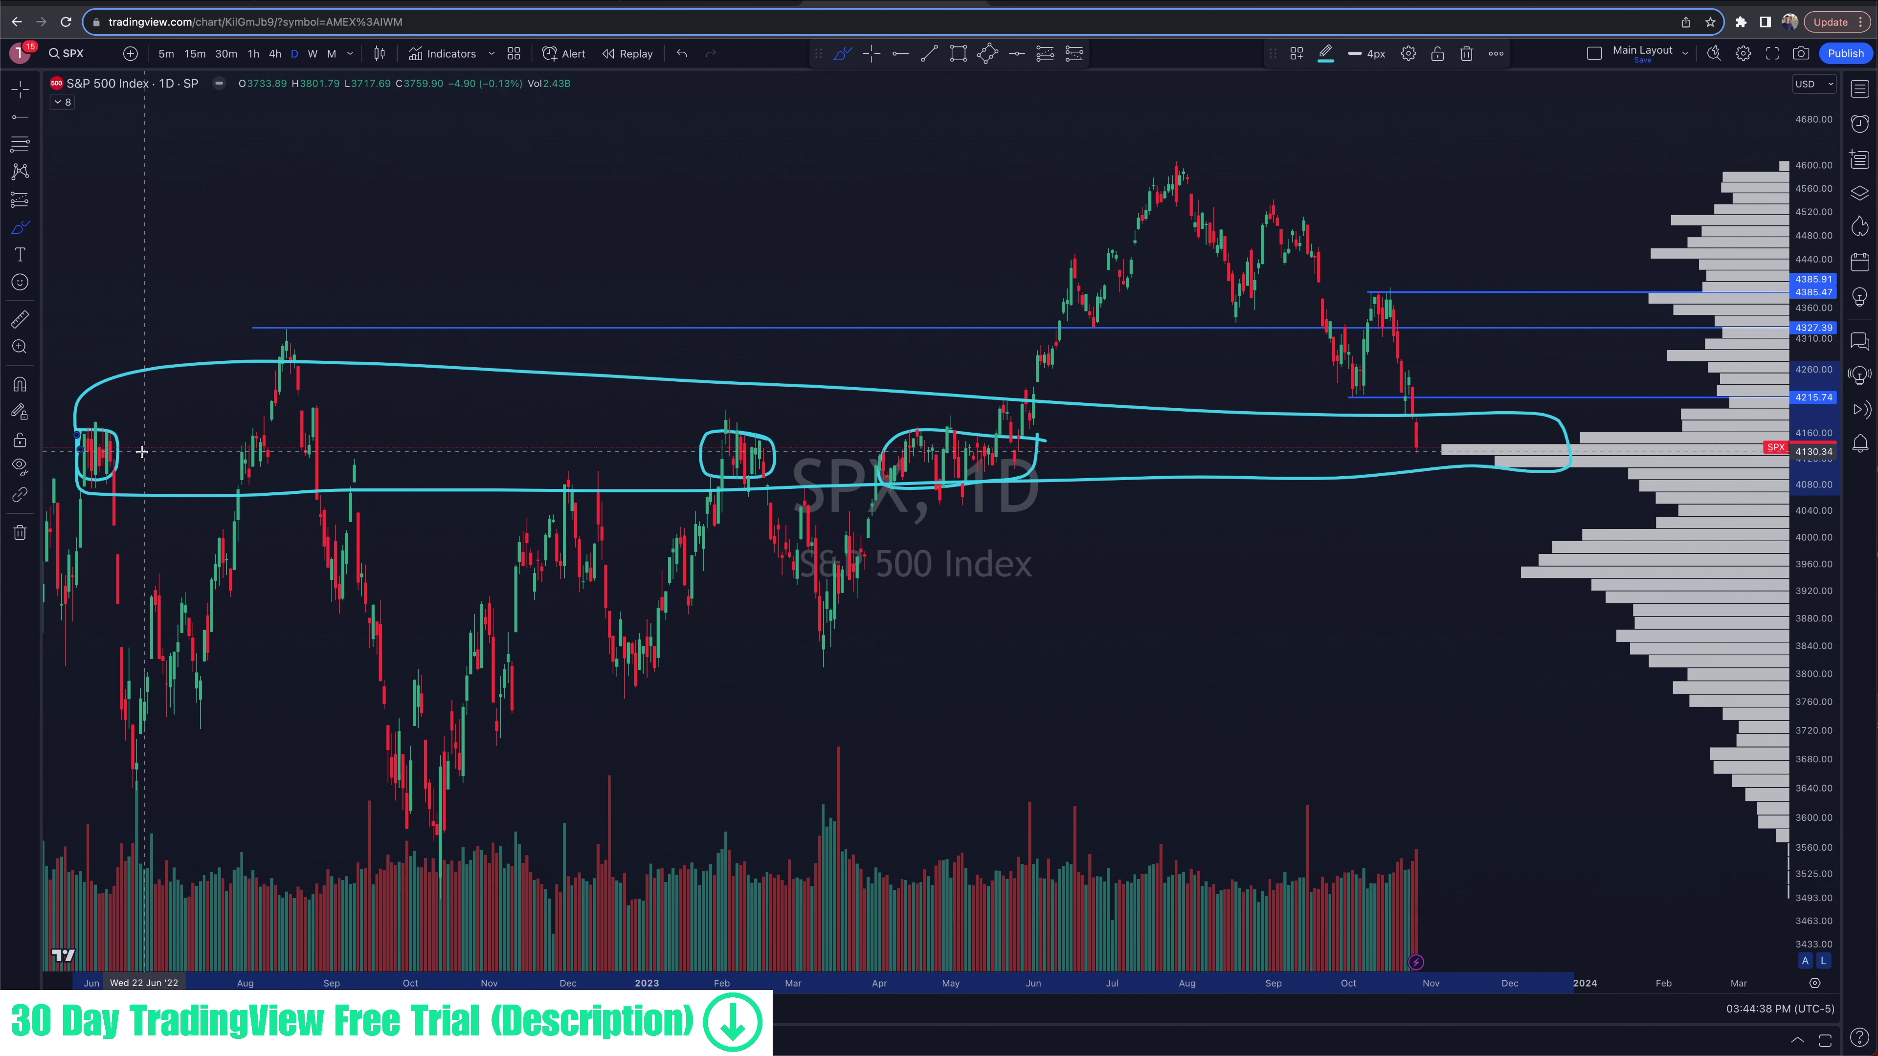
pyautogui.press('super+z')
pyautogui.press('super+z')
pyautogui.press('super+z')
pyautogui.press('super+z')
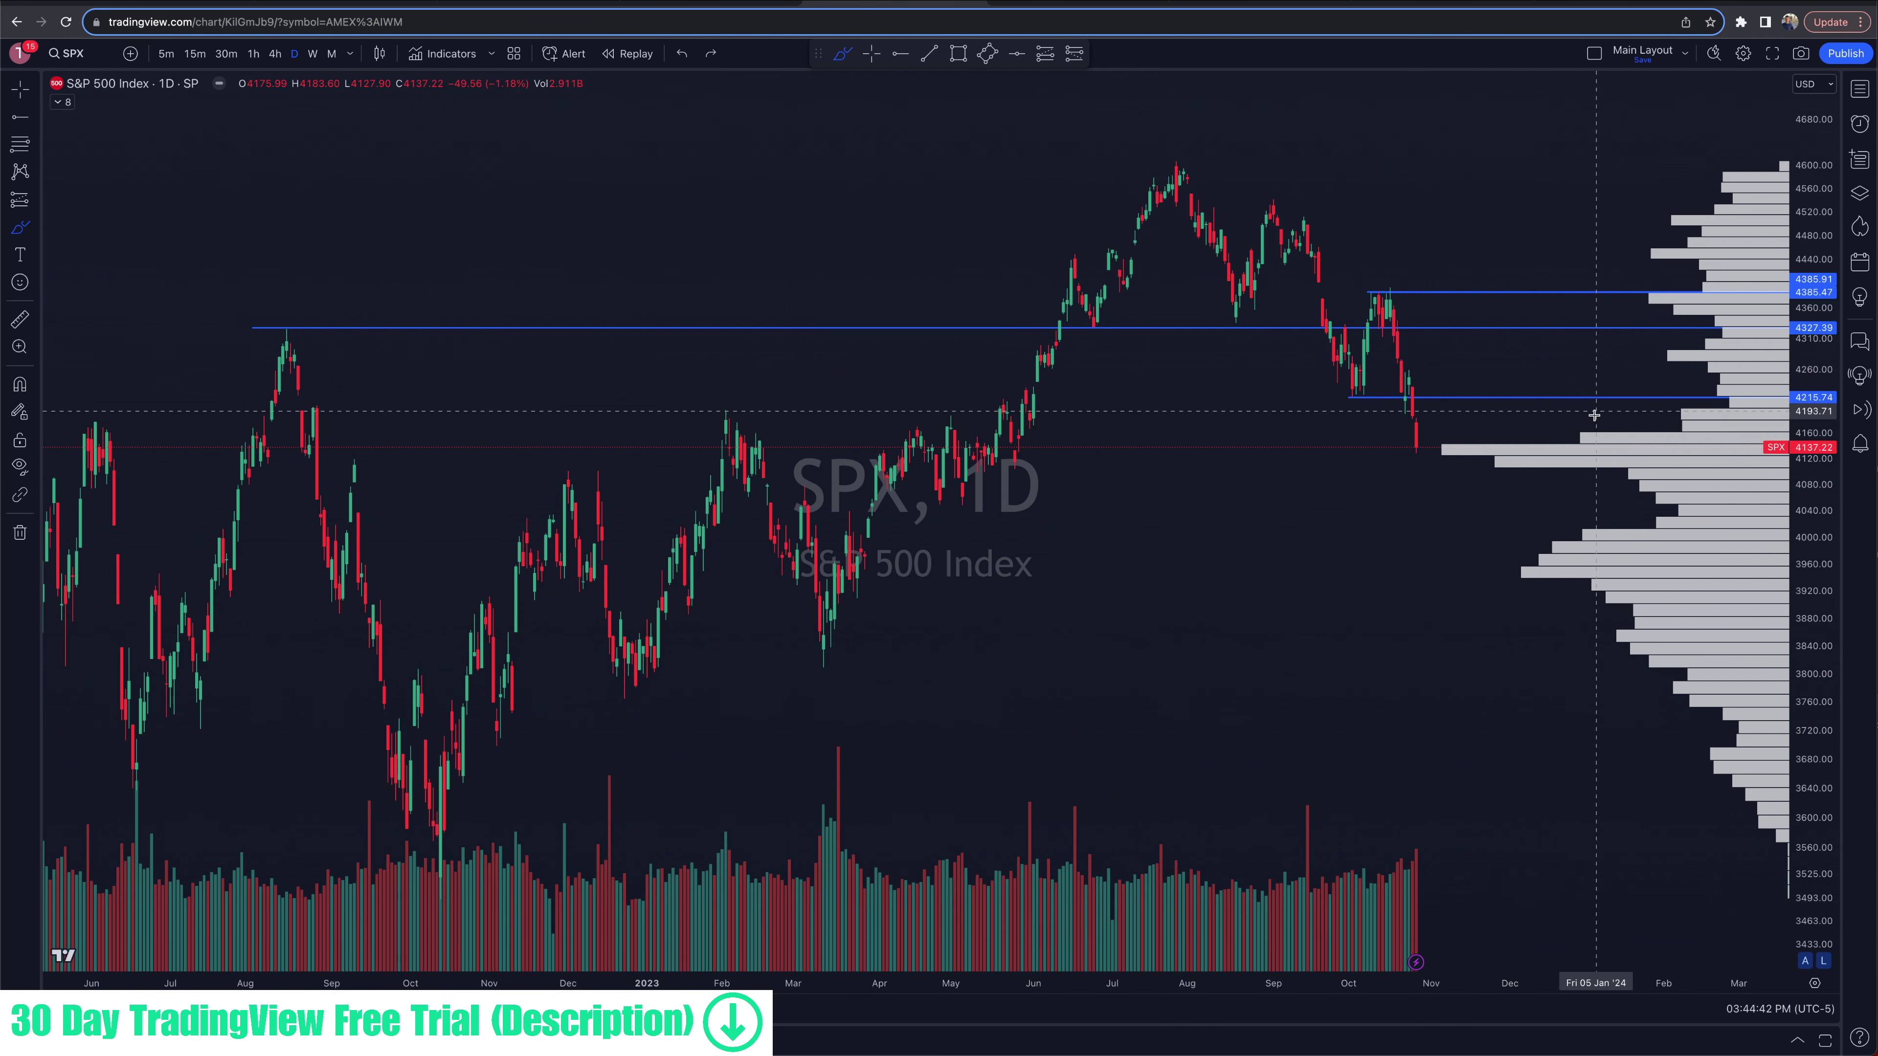
# Step: Outline the largest volume-profile cluster with the brush, sketch a sideways zigzag price path through it, and undo both strokes
pyautogui.moveTo(1603, 424)
pyautogui.mouseDown()
pyautogui.moveTo(1430, 436)
pyautogui.moveTo(1634, 480)
pyautogui.mouseUp()
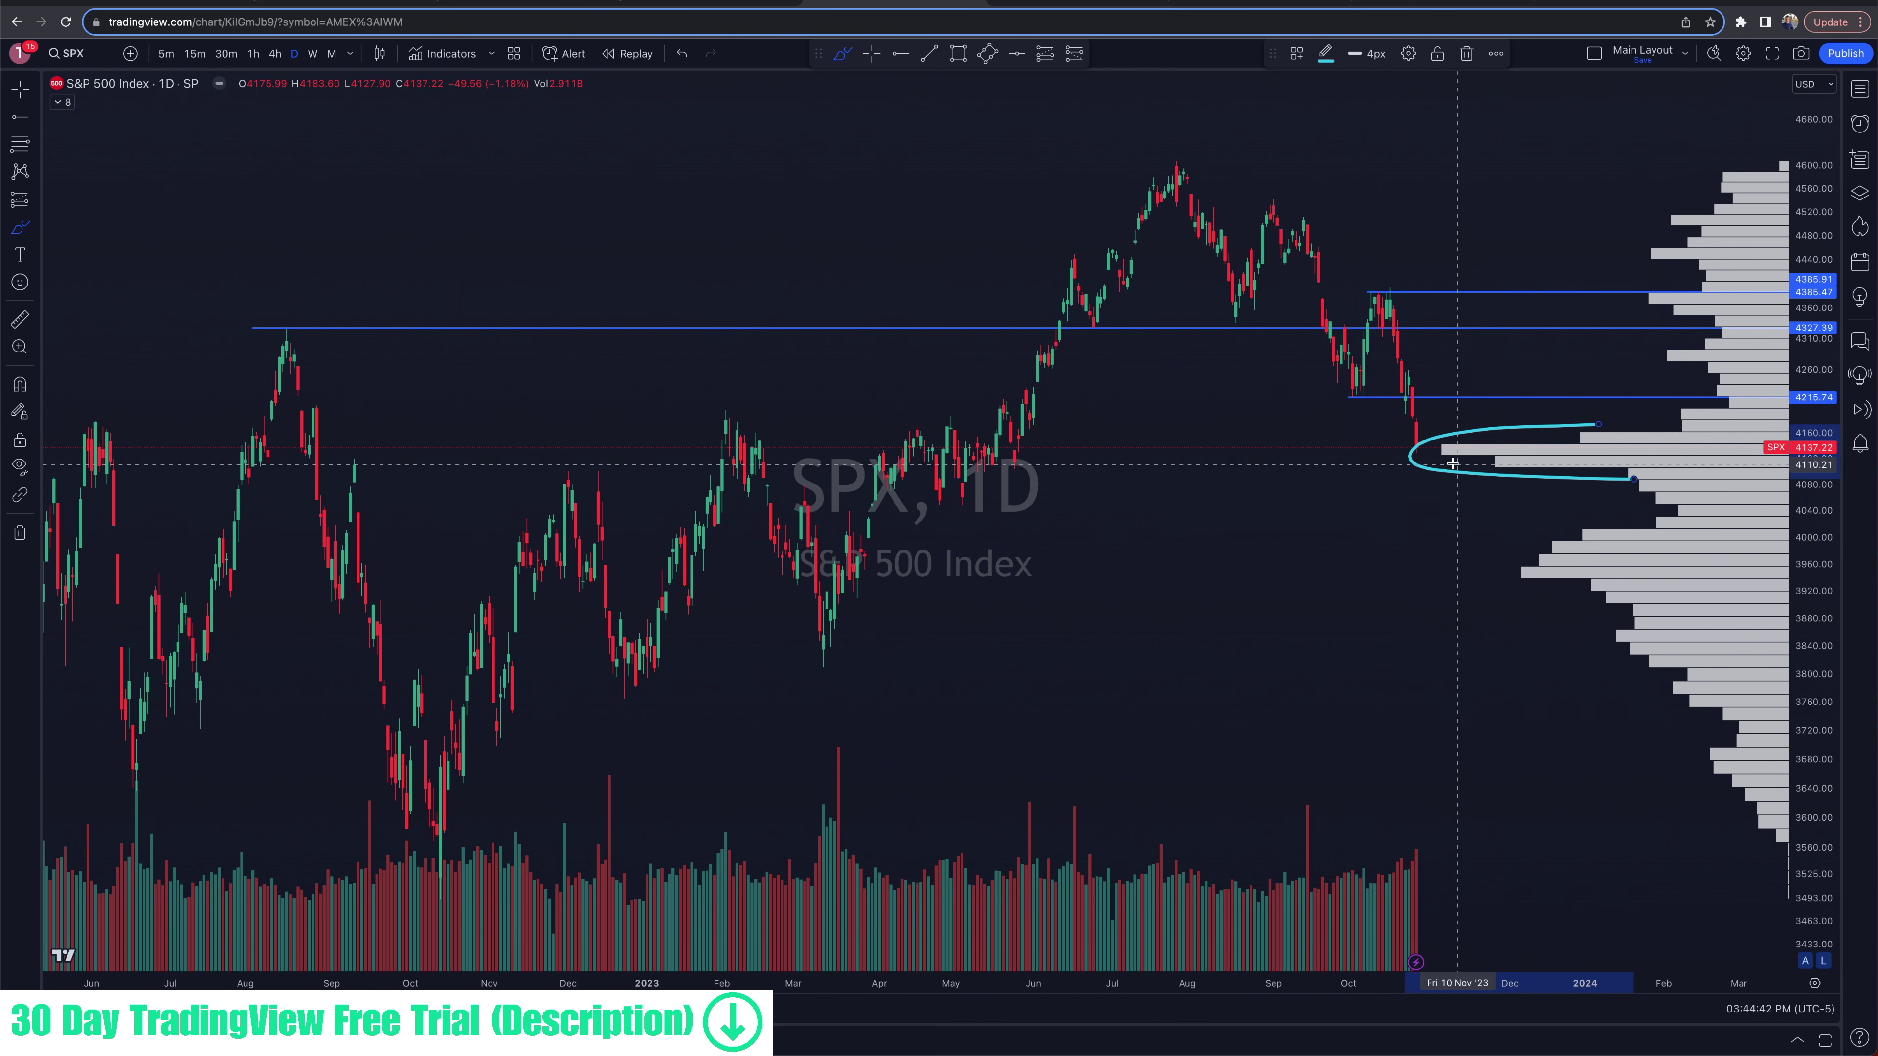
pyautogui.moveTo(1450, 450); pyautogui.dragTo(1700, 463)
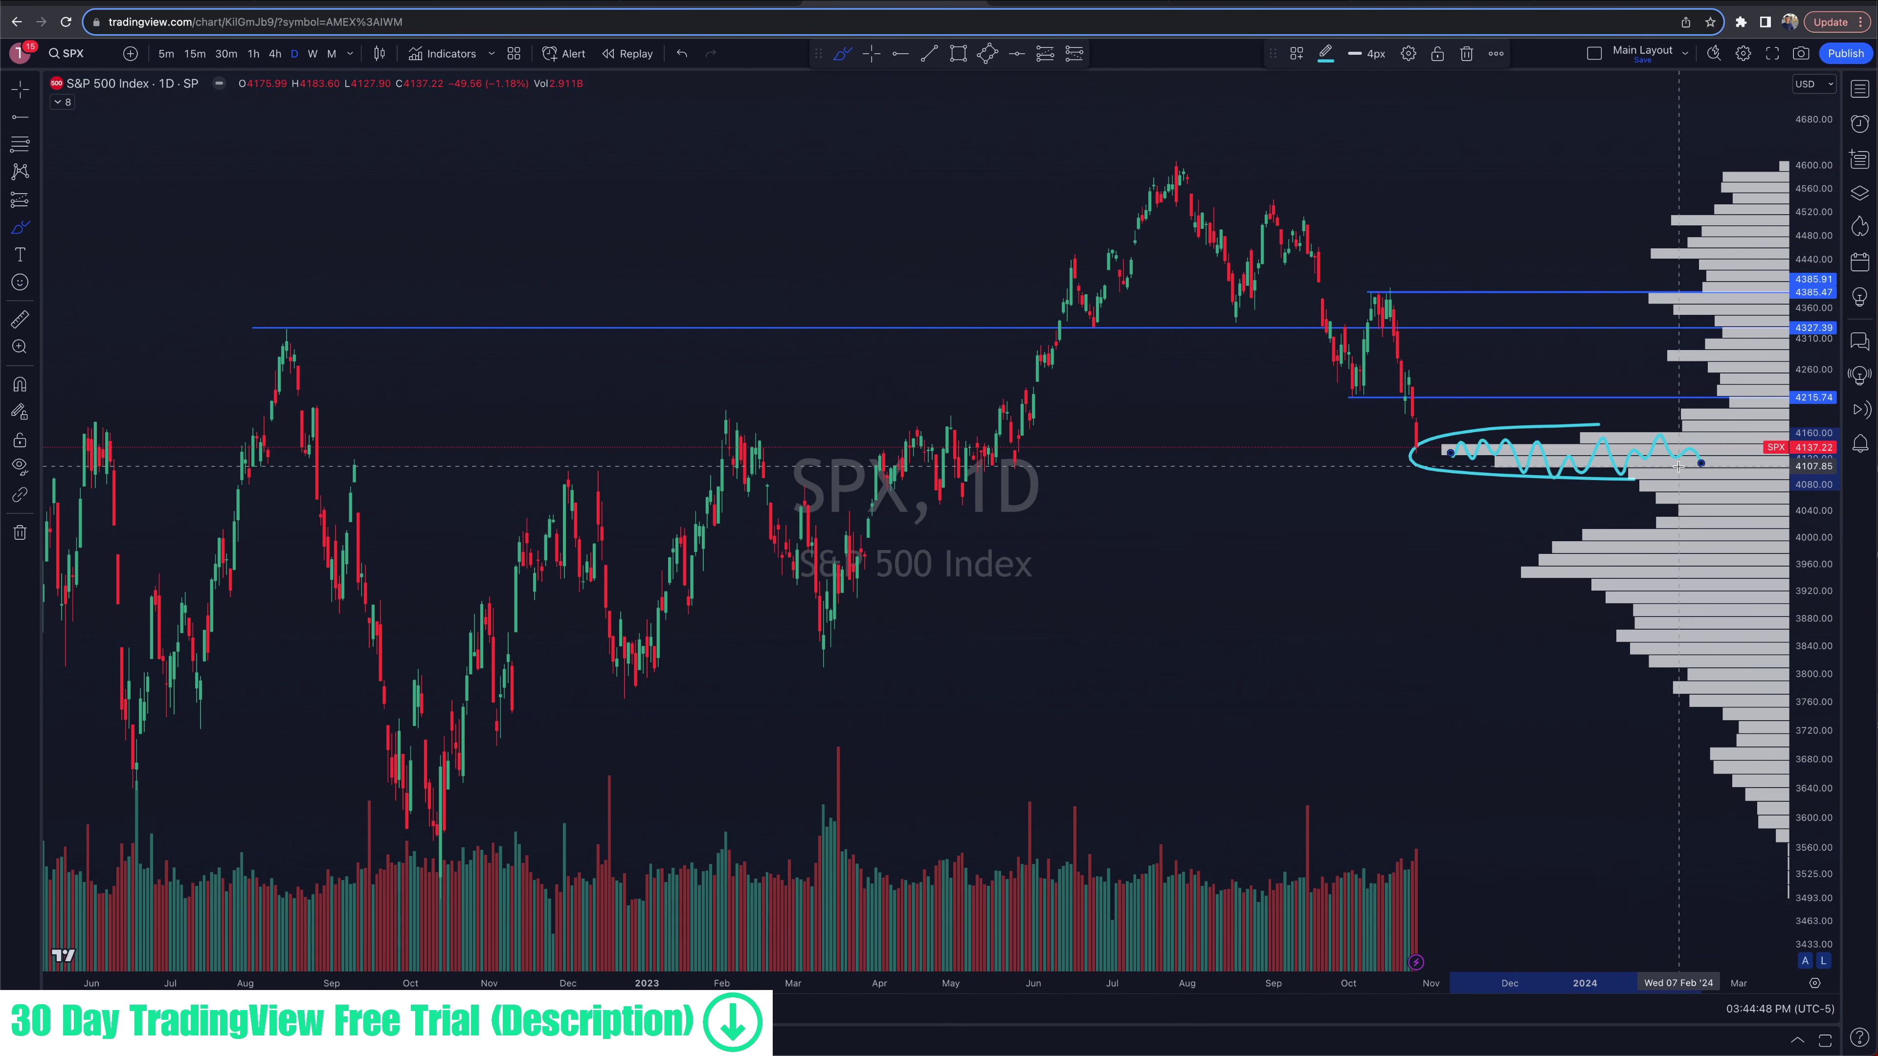
pyautogui.hotkey('ctrl', 'z')
pyautogui.hotkey('ctrl', 'z')
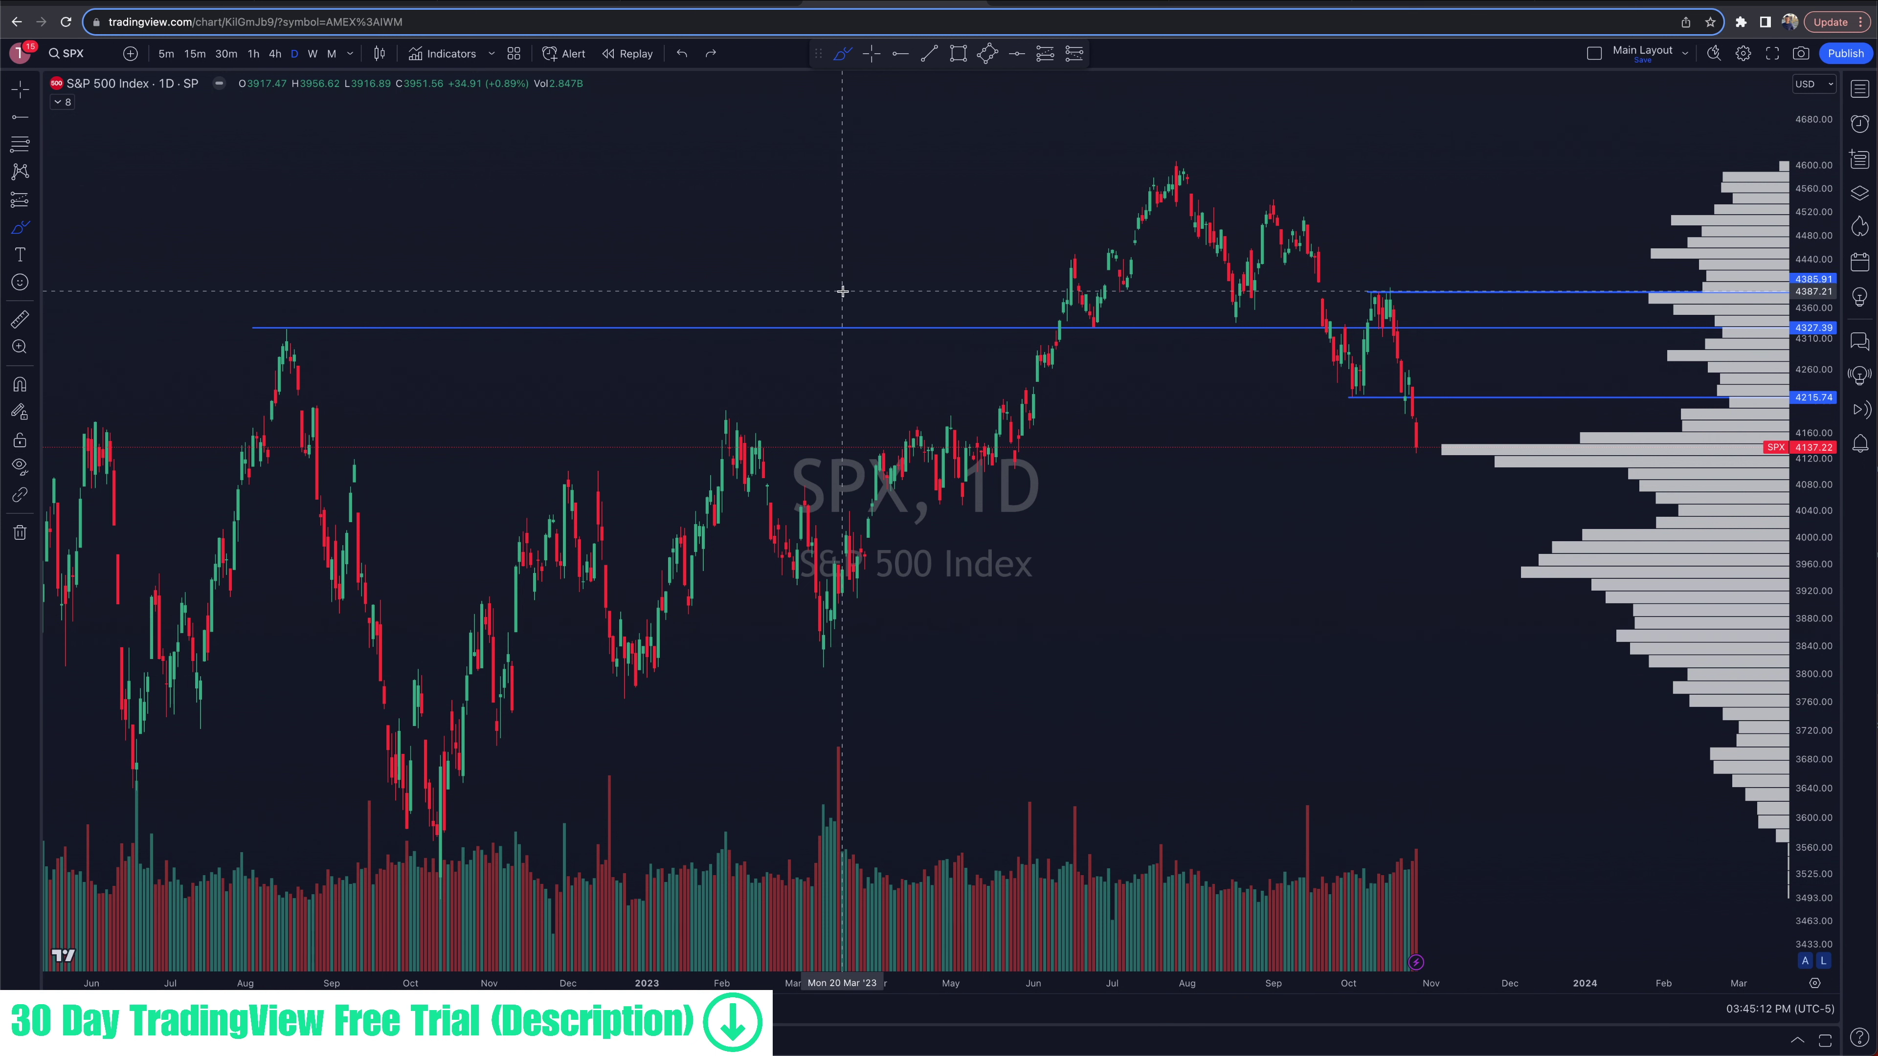
# Step: Switch to the MarketWatch economic calendar and review the reports scheduled for Friday, Oct. 27
pyautogui.click(663, 3)
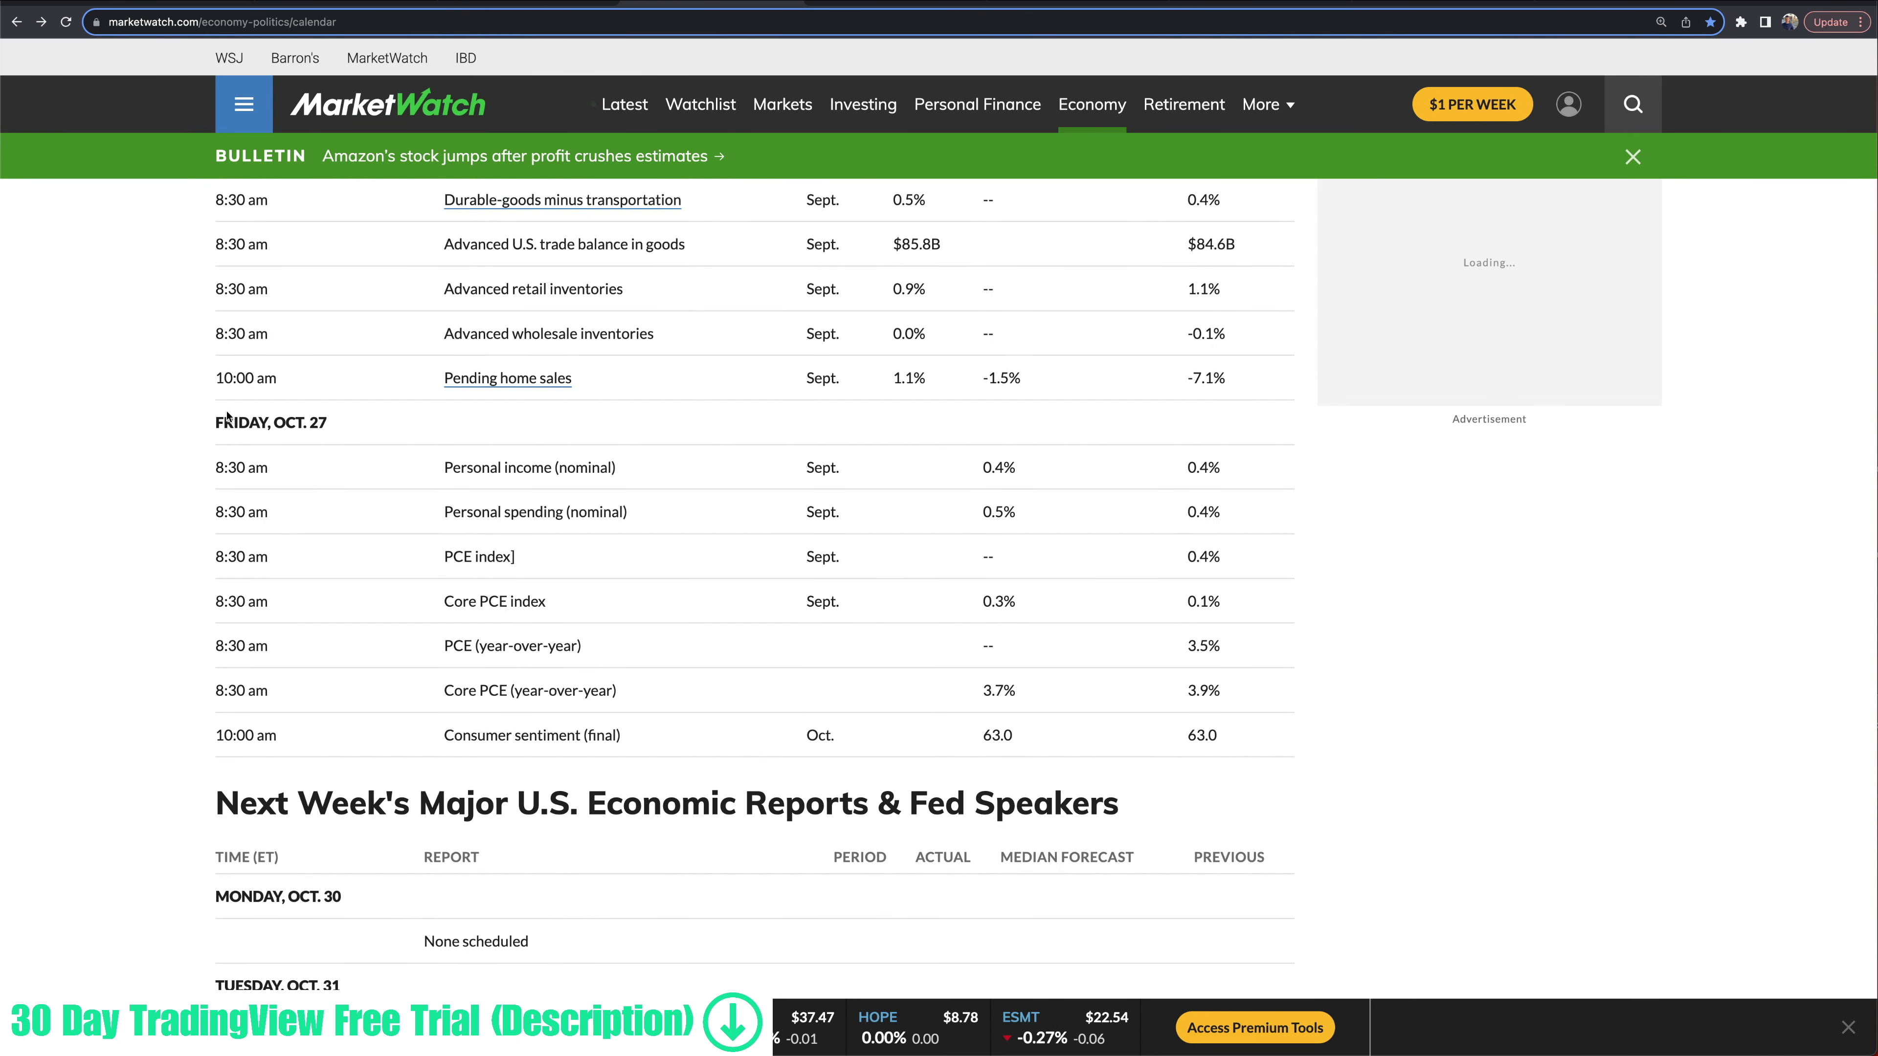
pyautogui.moveTo(666, 736); pyautogui.dragTo(325, 419)
pyautogui.click(325, 420)
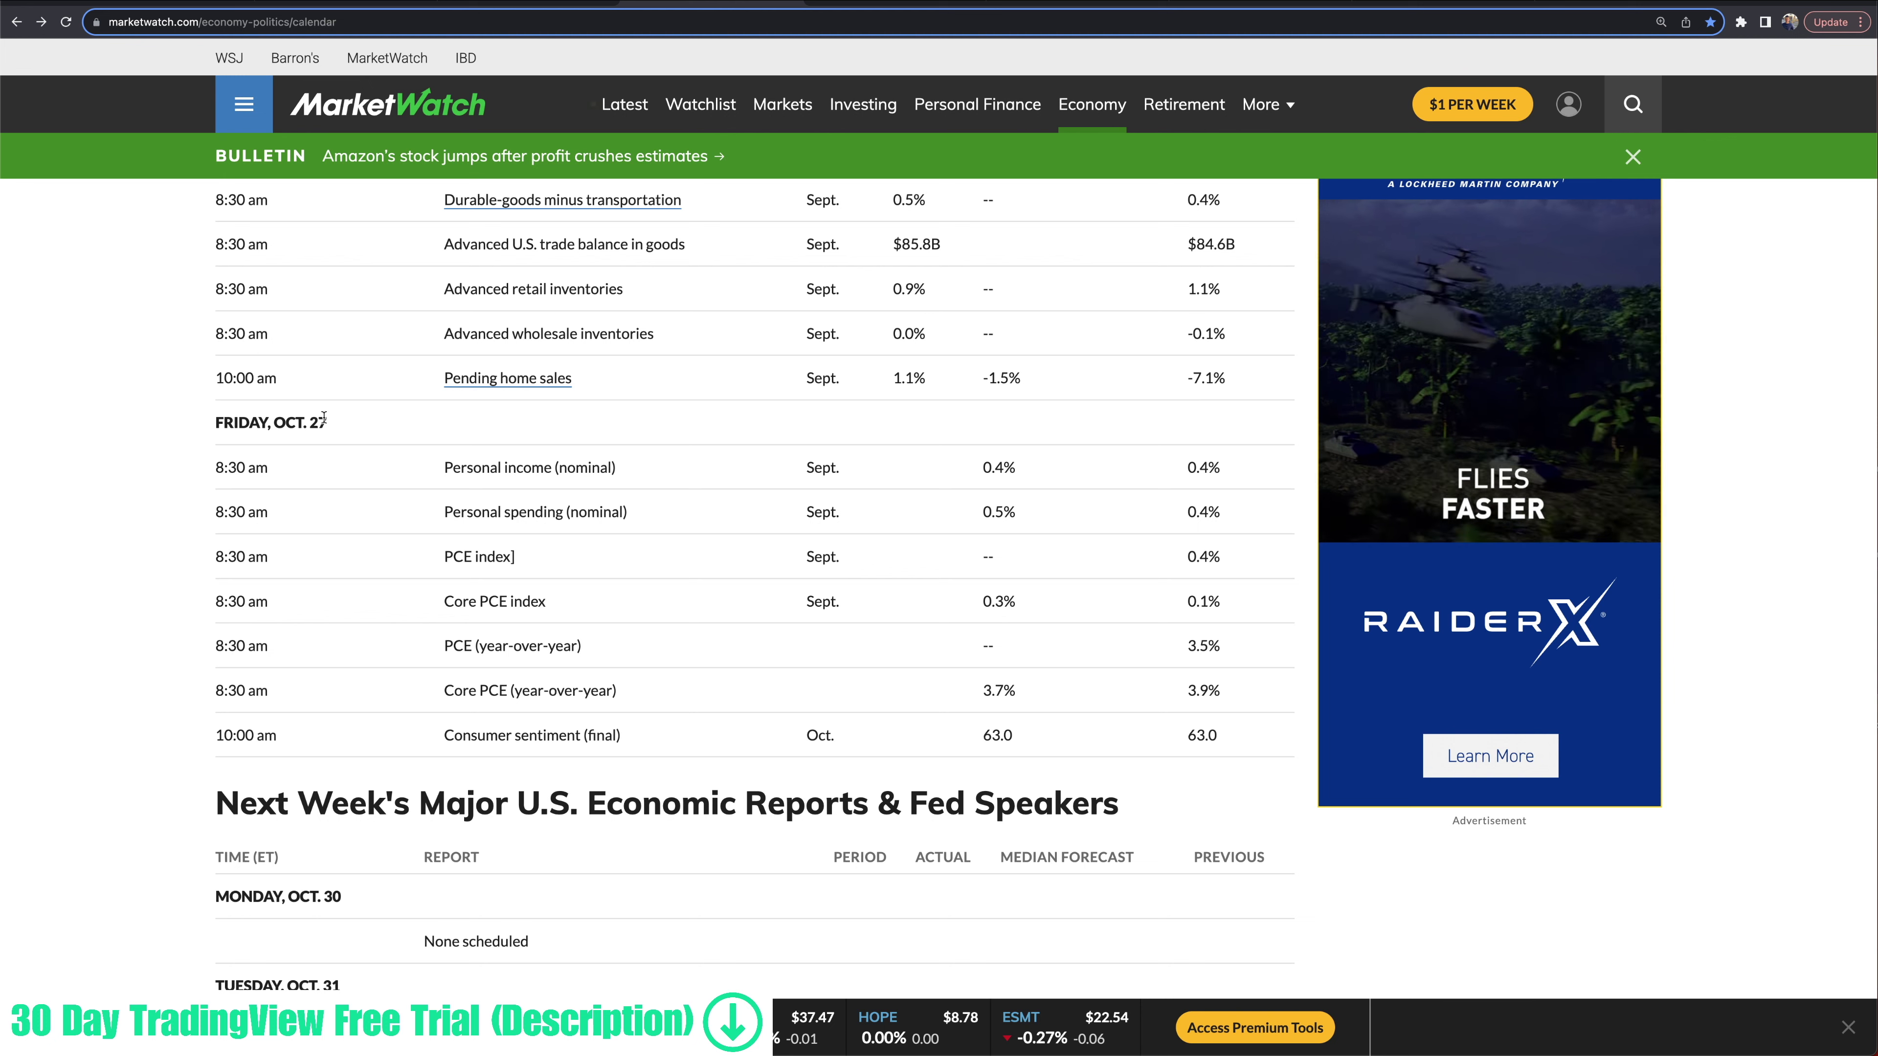
pyautogui.moveTo(218, 470); pyautogui.dragTo(698, 752)
pyautogui.click(698, 752)
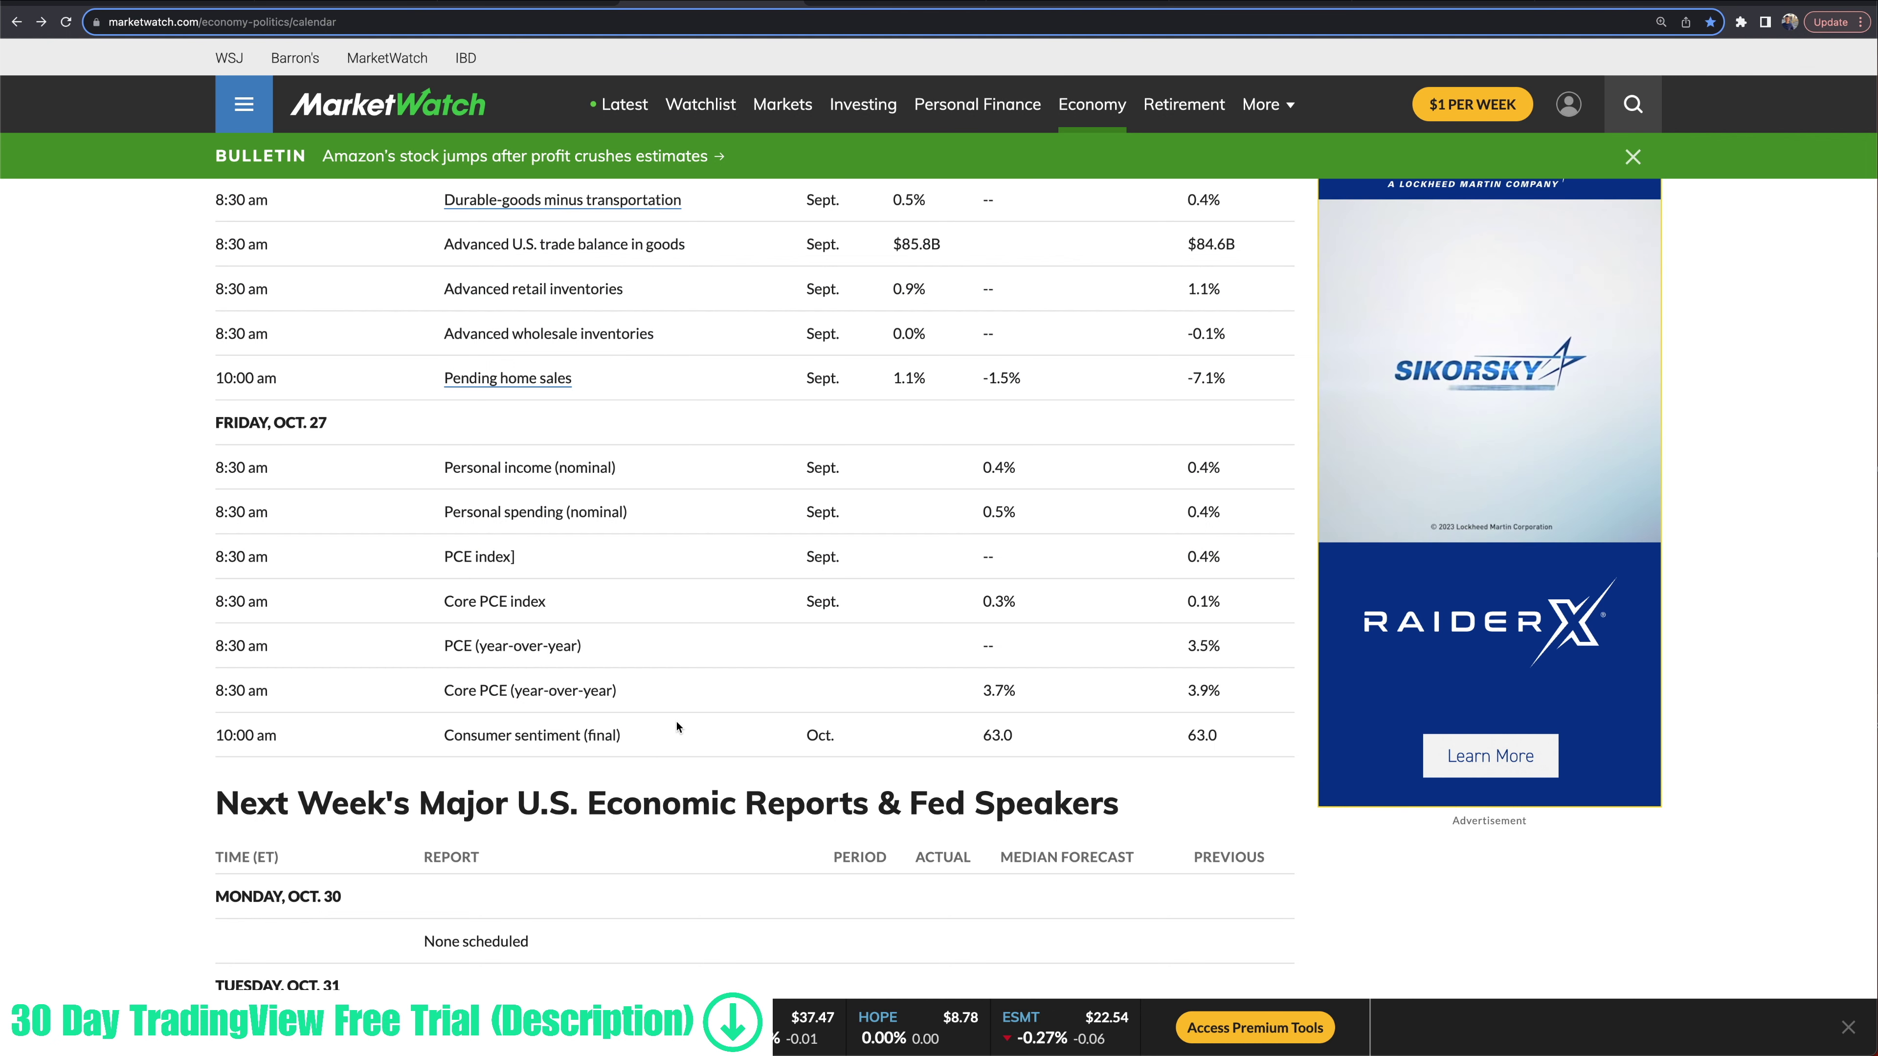
# Step: Return to the TradingView chart and load the US10Y symbol from the Main Watchlist, closing the watchlist again
pyautogui.hotkey('ctrl', 'Tab')
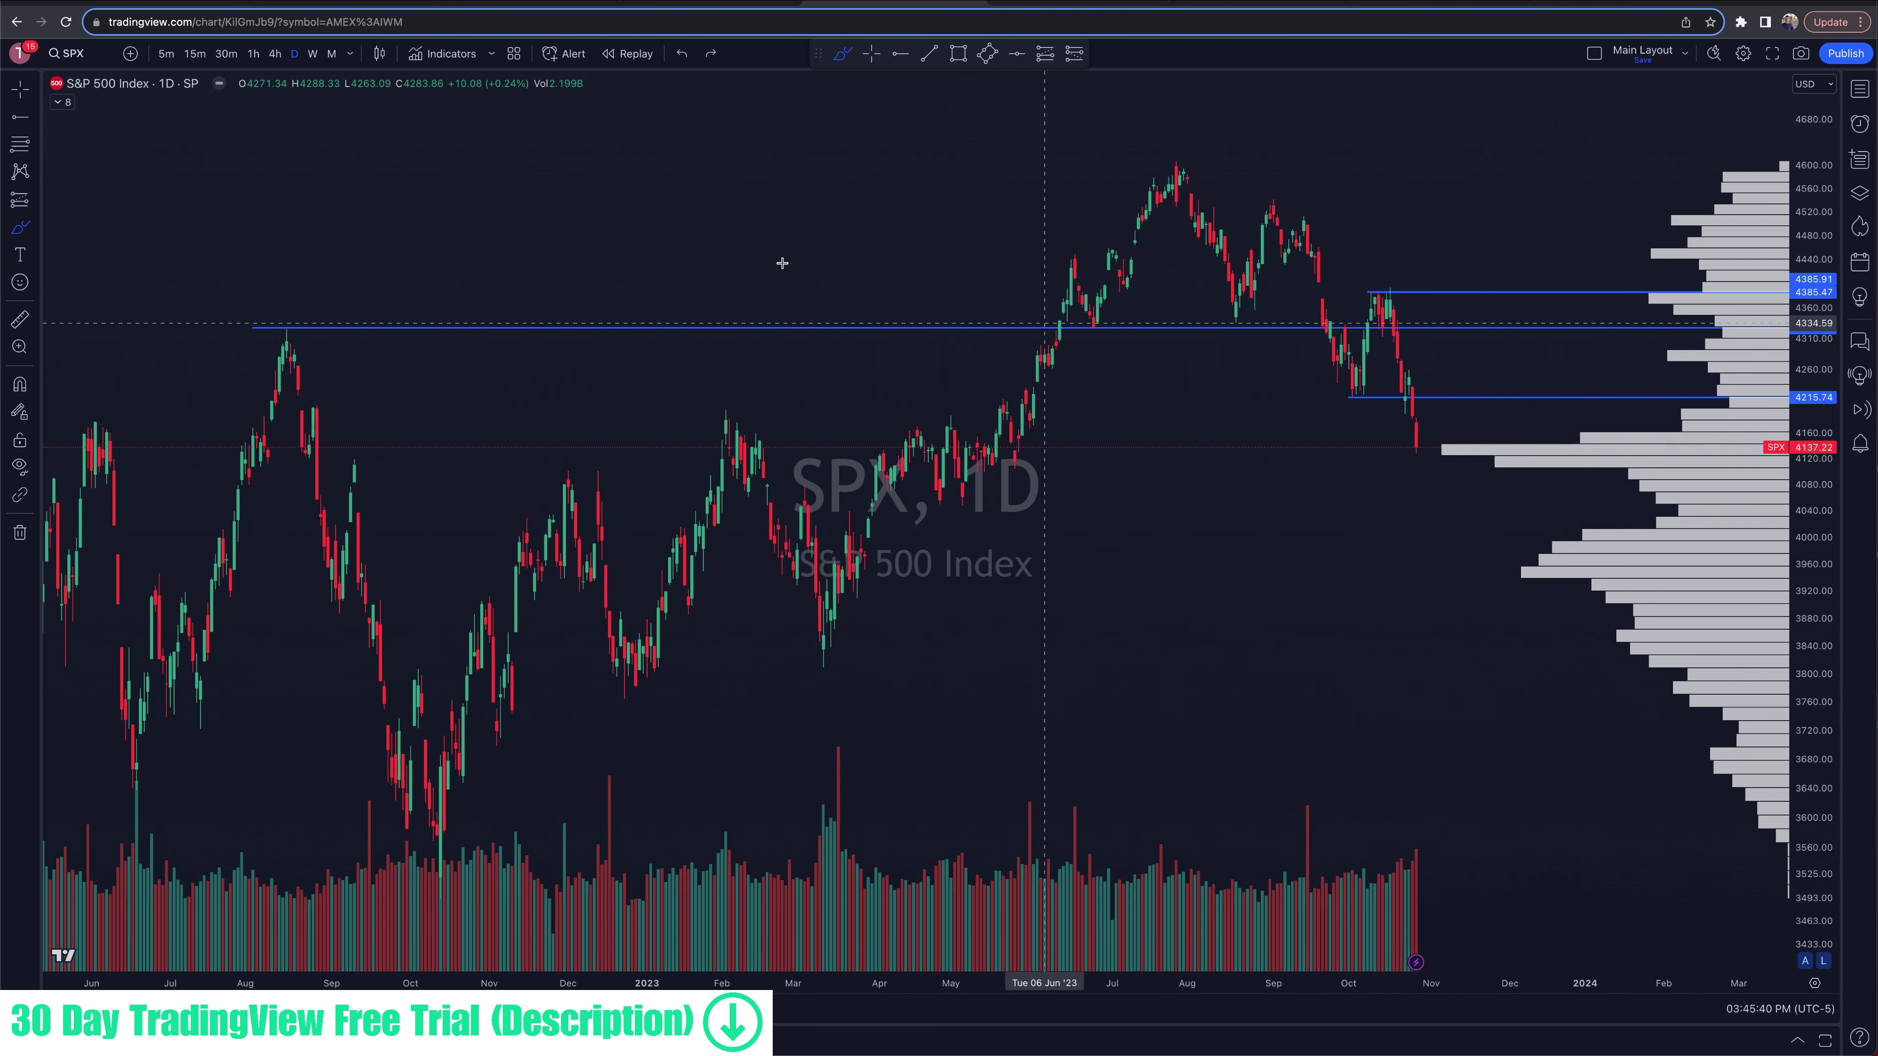
pyautogui.click(63, 60)
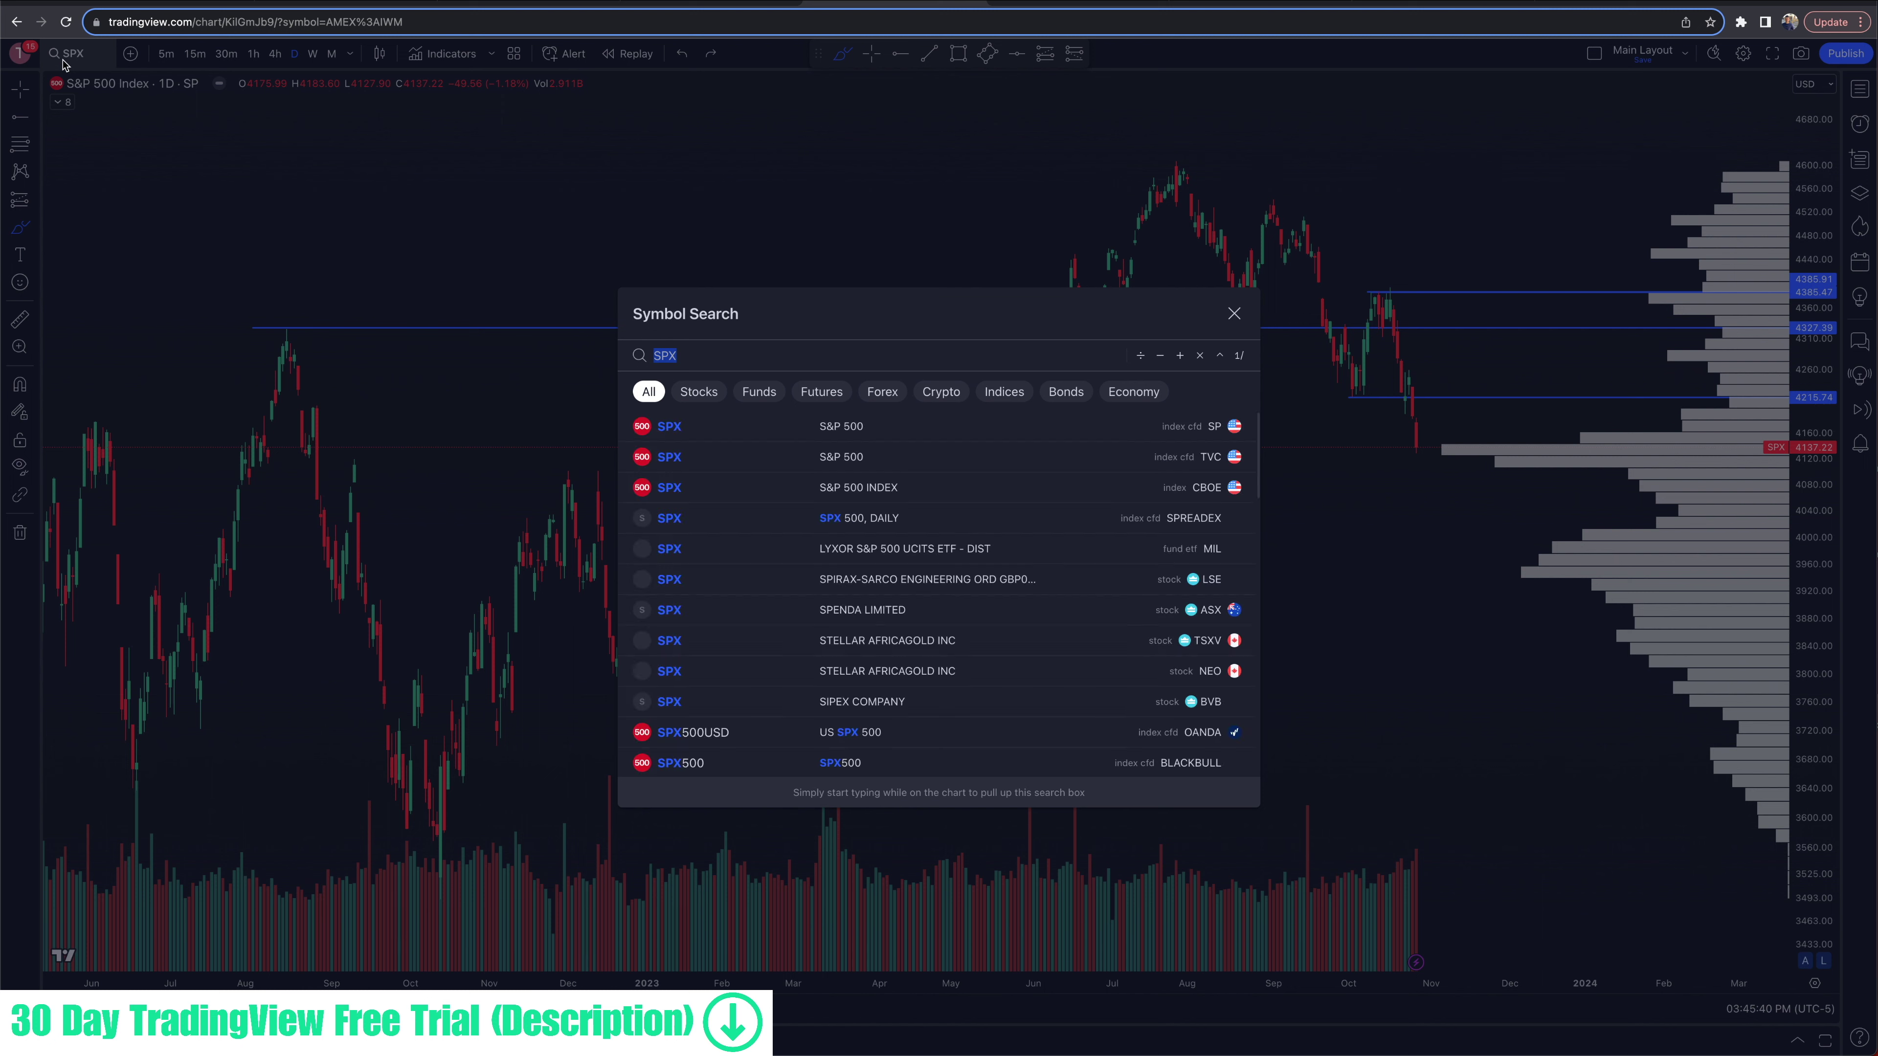
pyautogui.press('Escape')
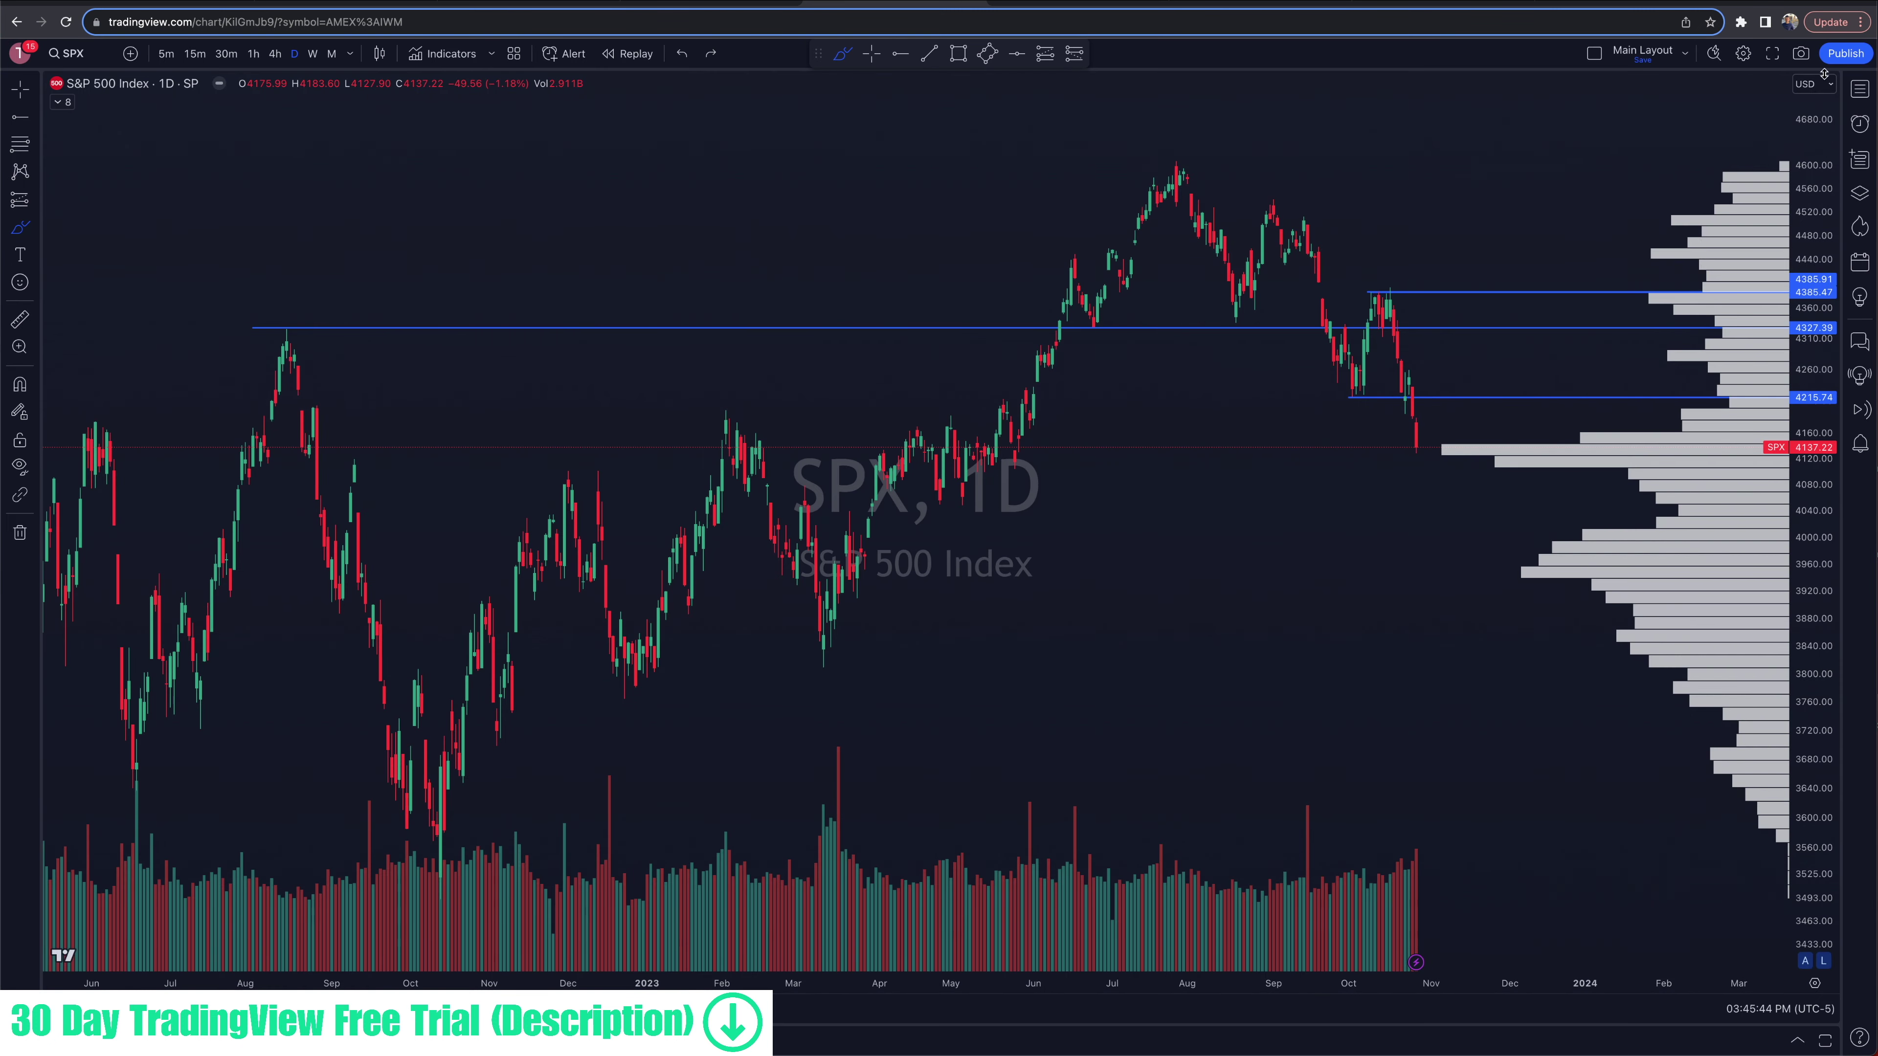
pyautogui.click(1860, 89)
pyautogui.click(1390, 264)
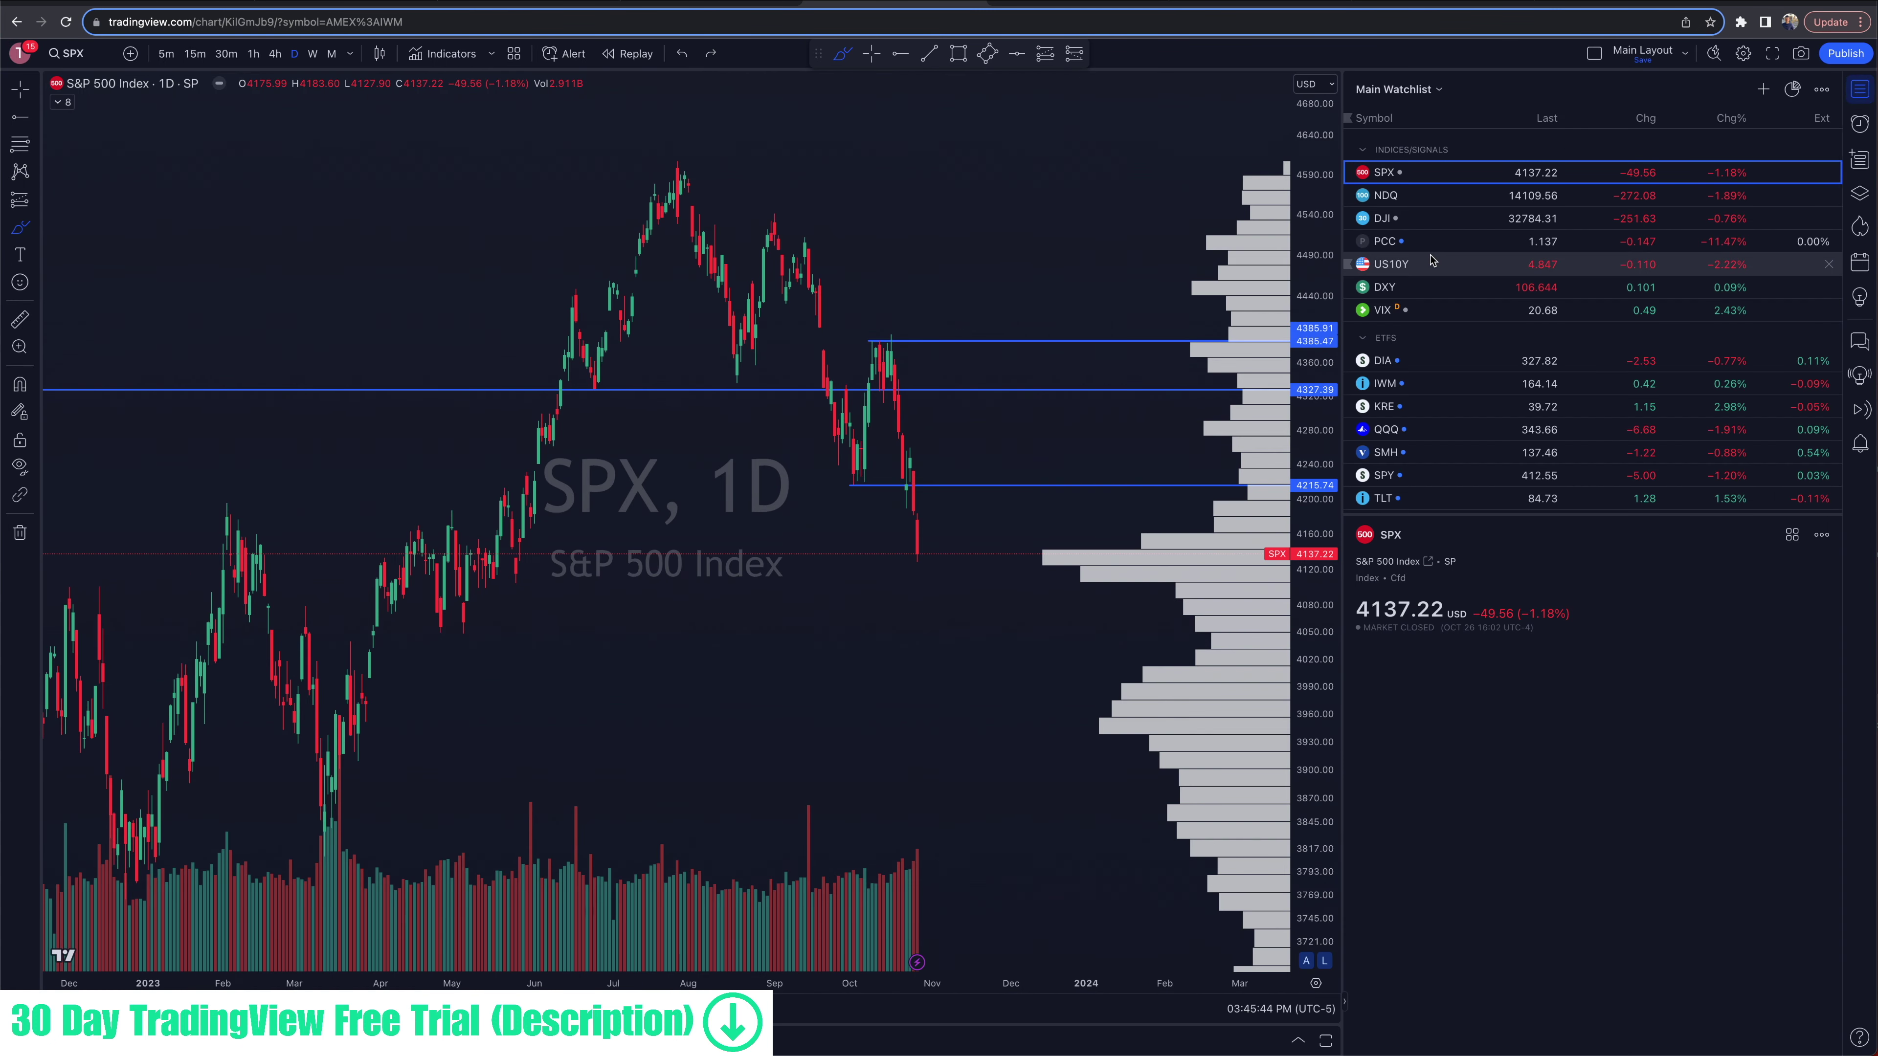
pyautogui.click(1860, 89)
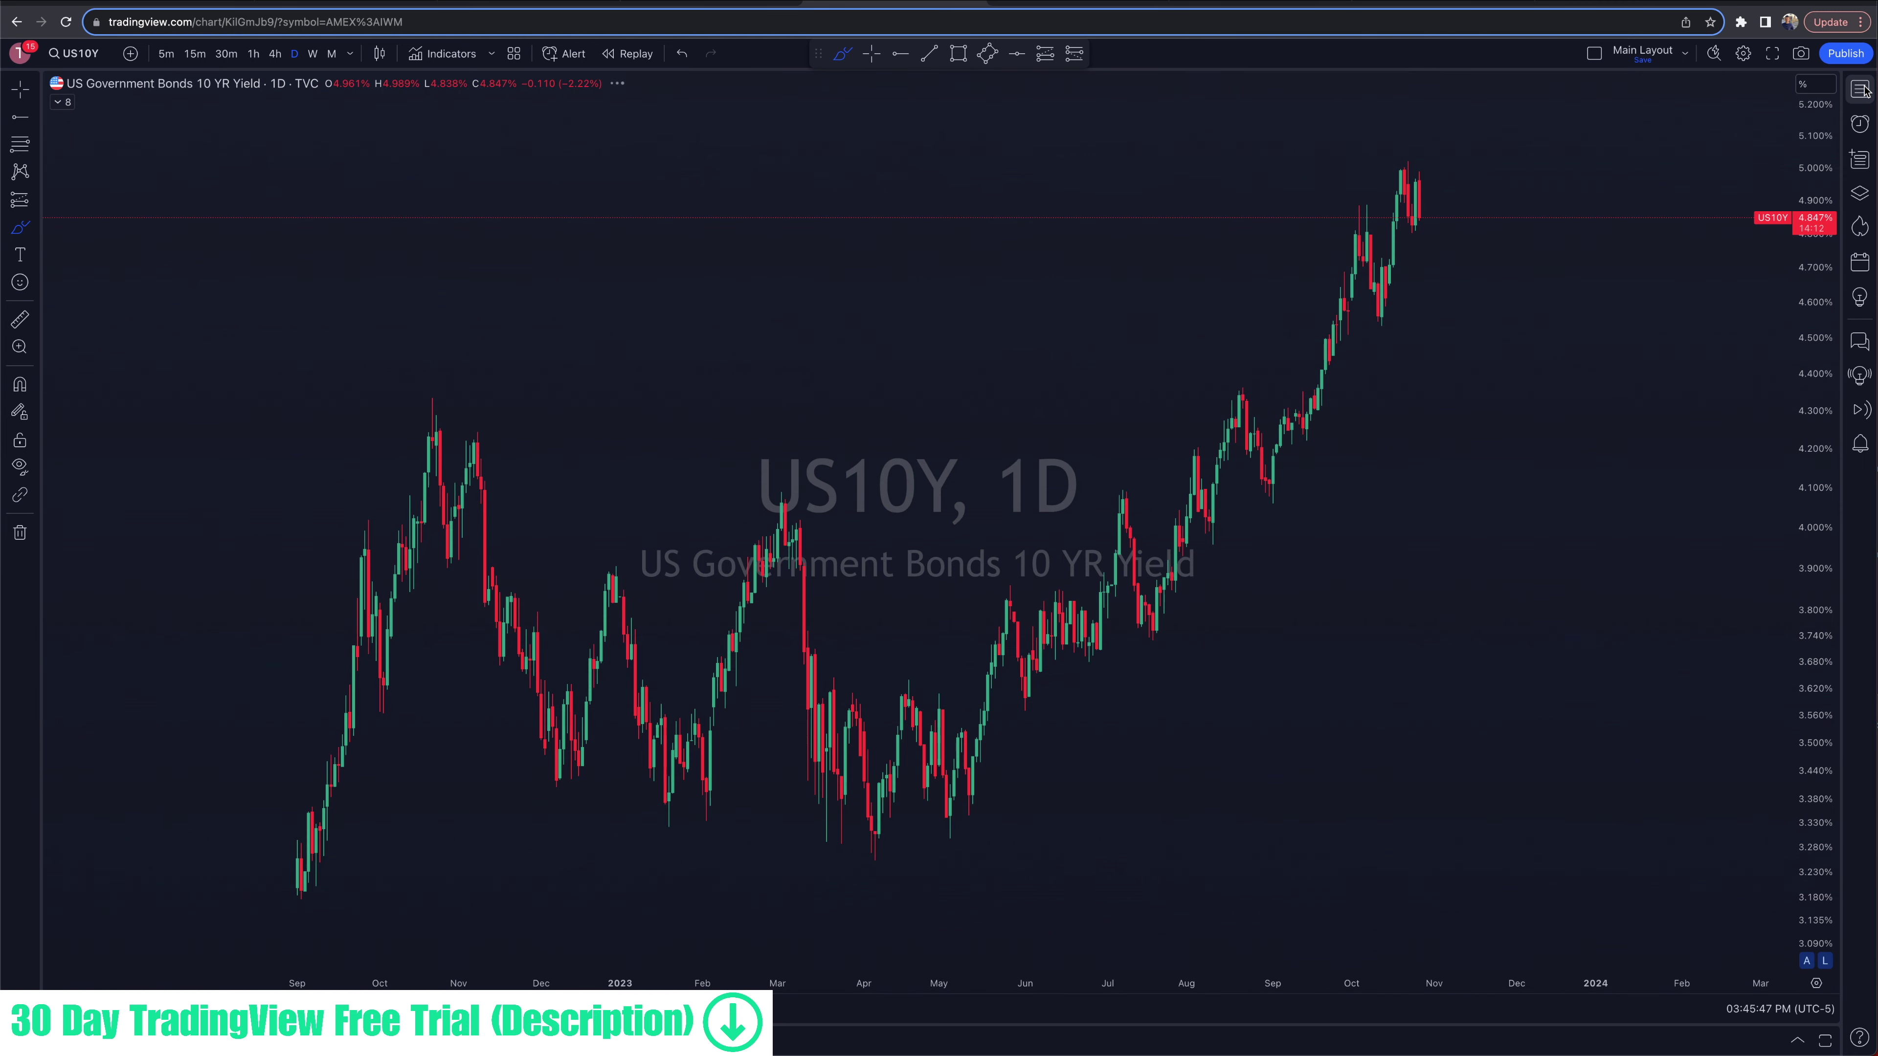
# Step: Brush a line under the recent US10Y lows near 4.8% and an arc over the latest candle, then undo both marks
pyautogui.scroll(3, 1346, 259)
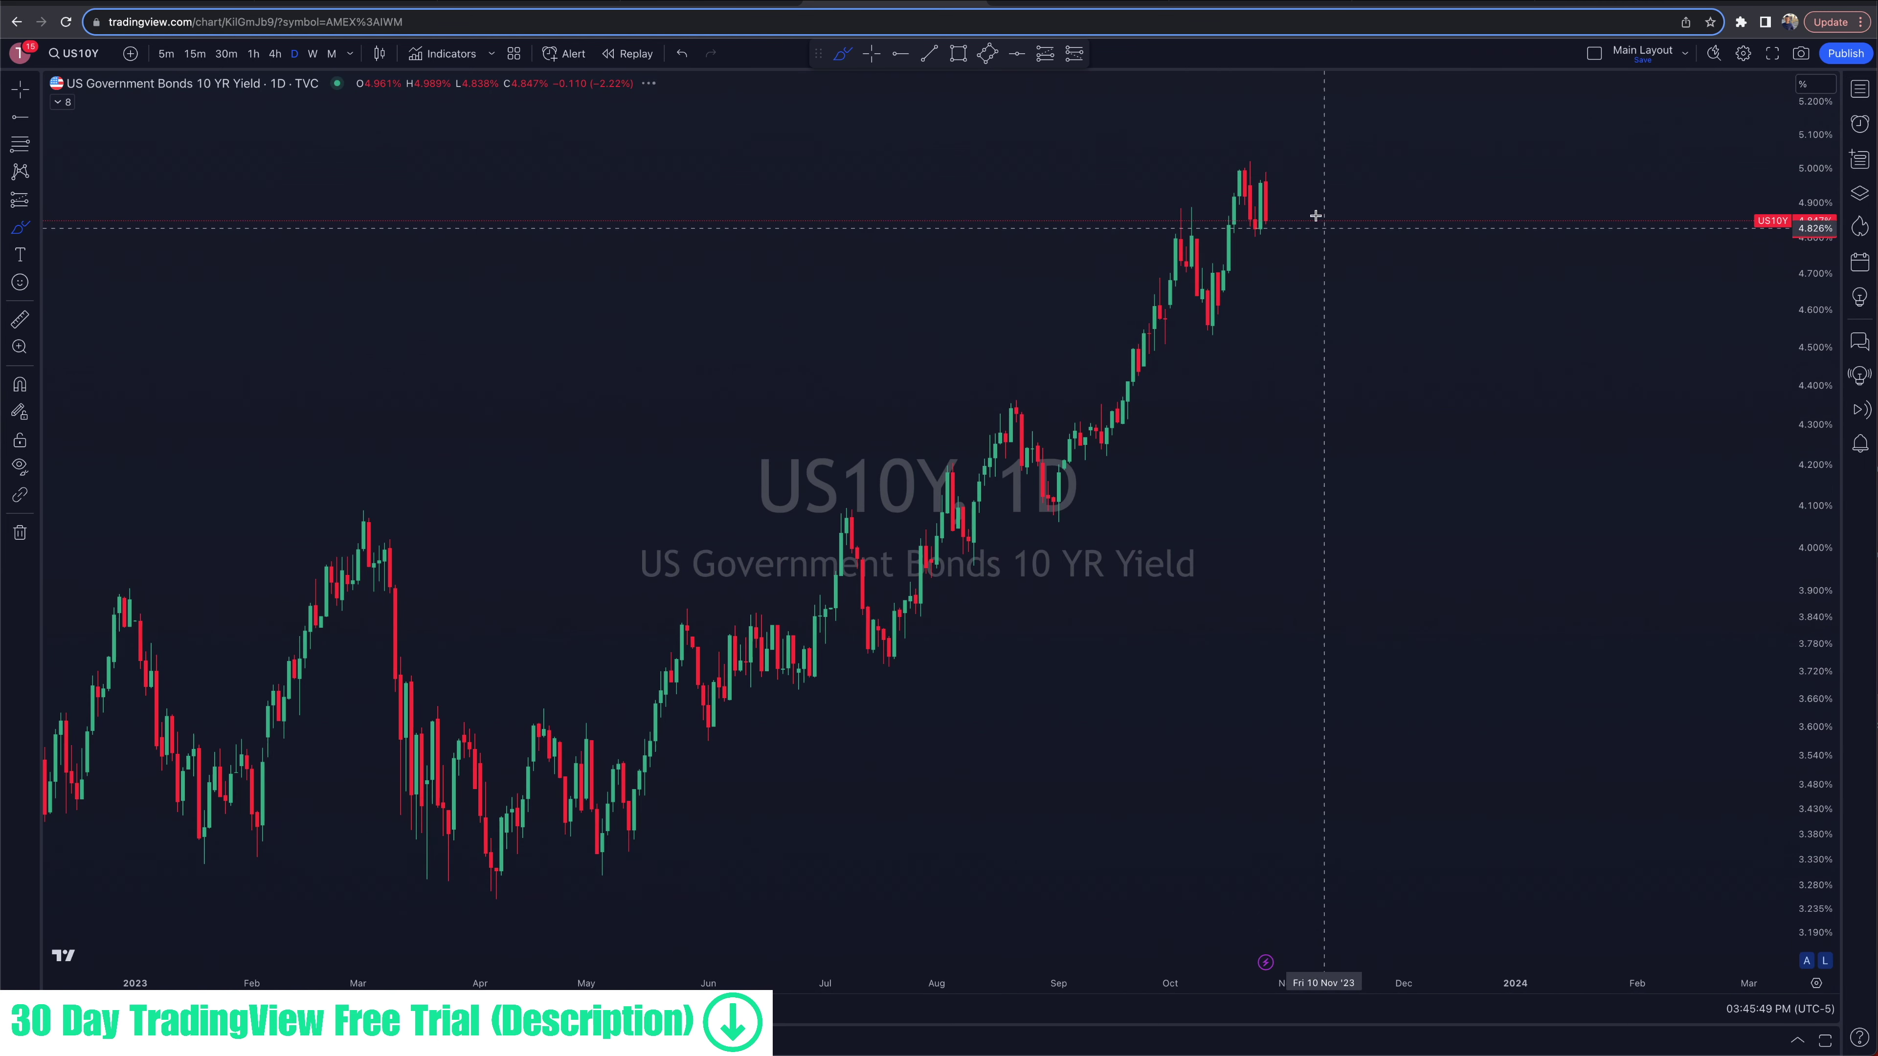
pyautogui.scroll(2, 1257, 222)
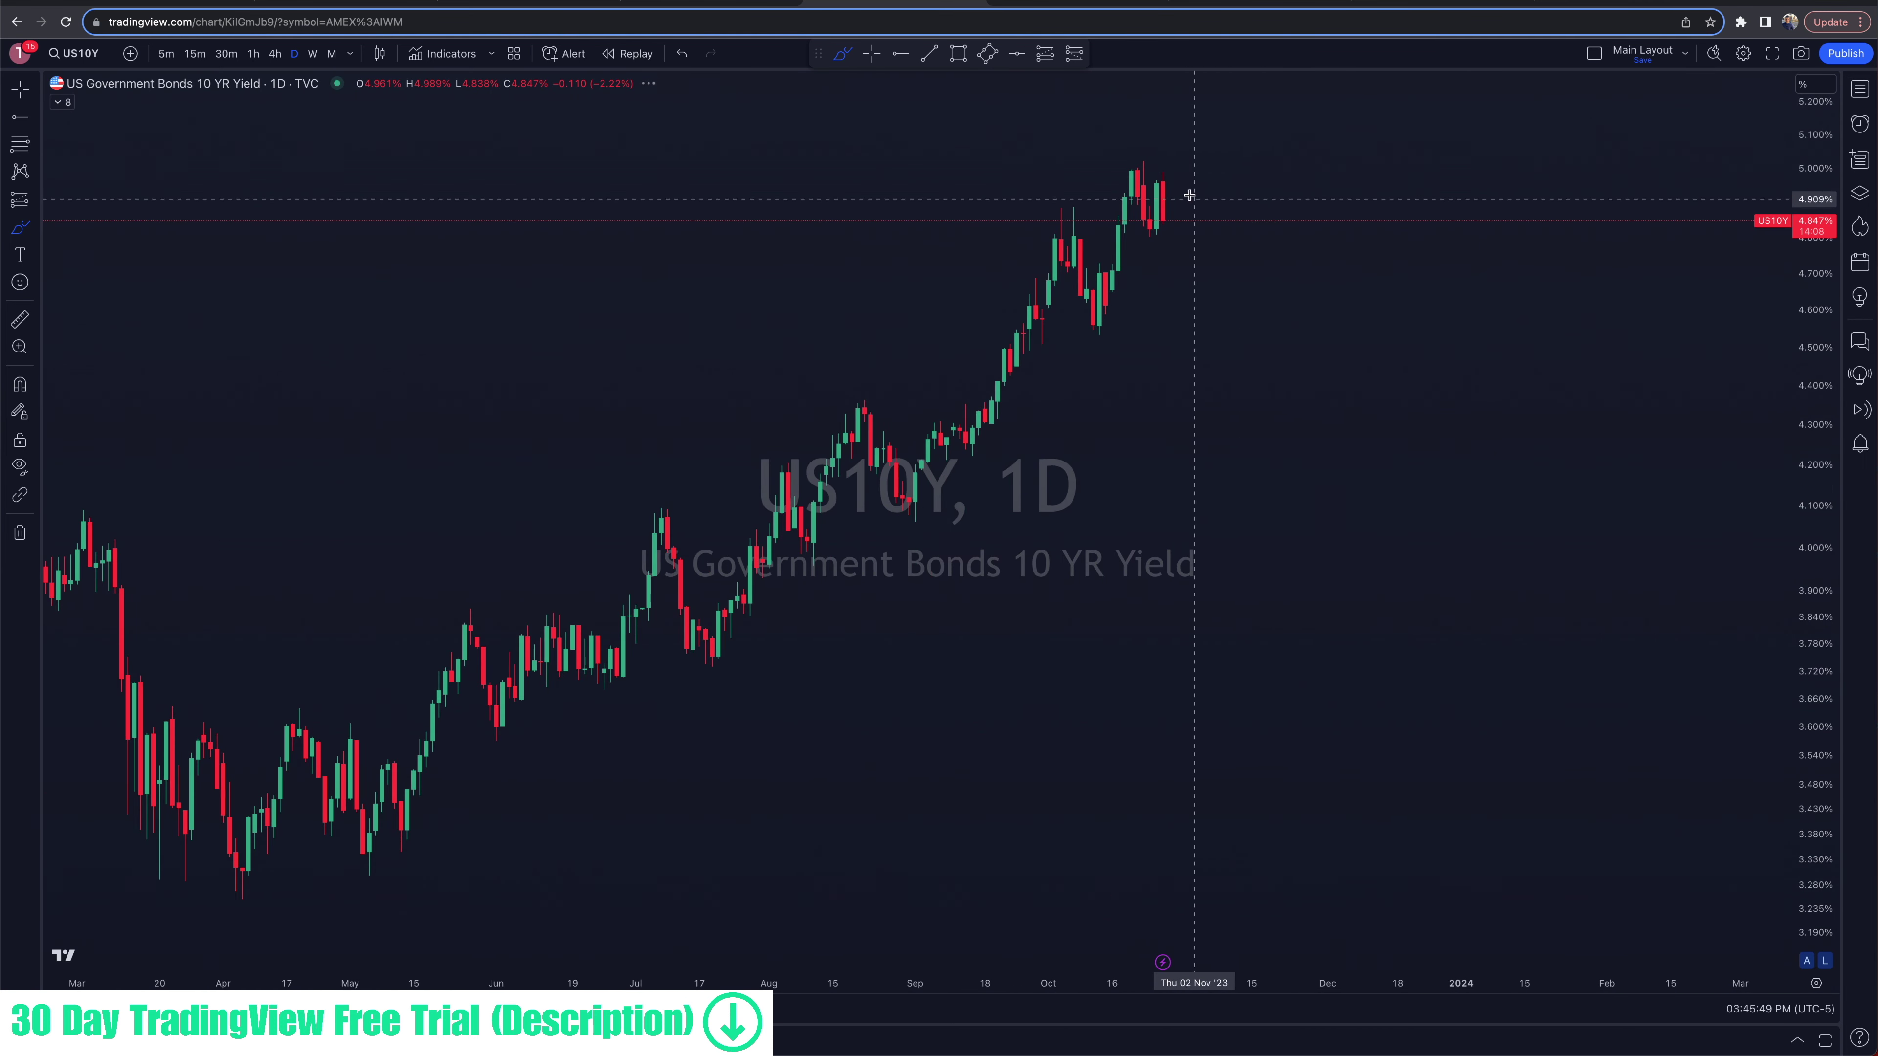
pyautogui.scroll(1, 1168, 177)
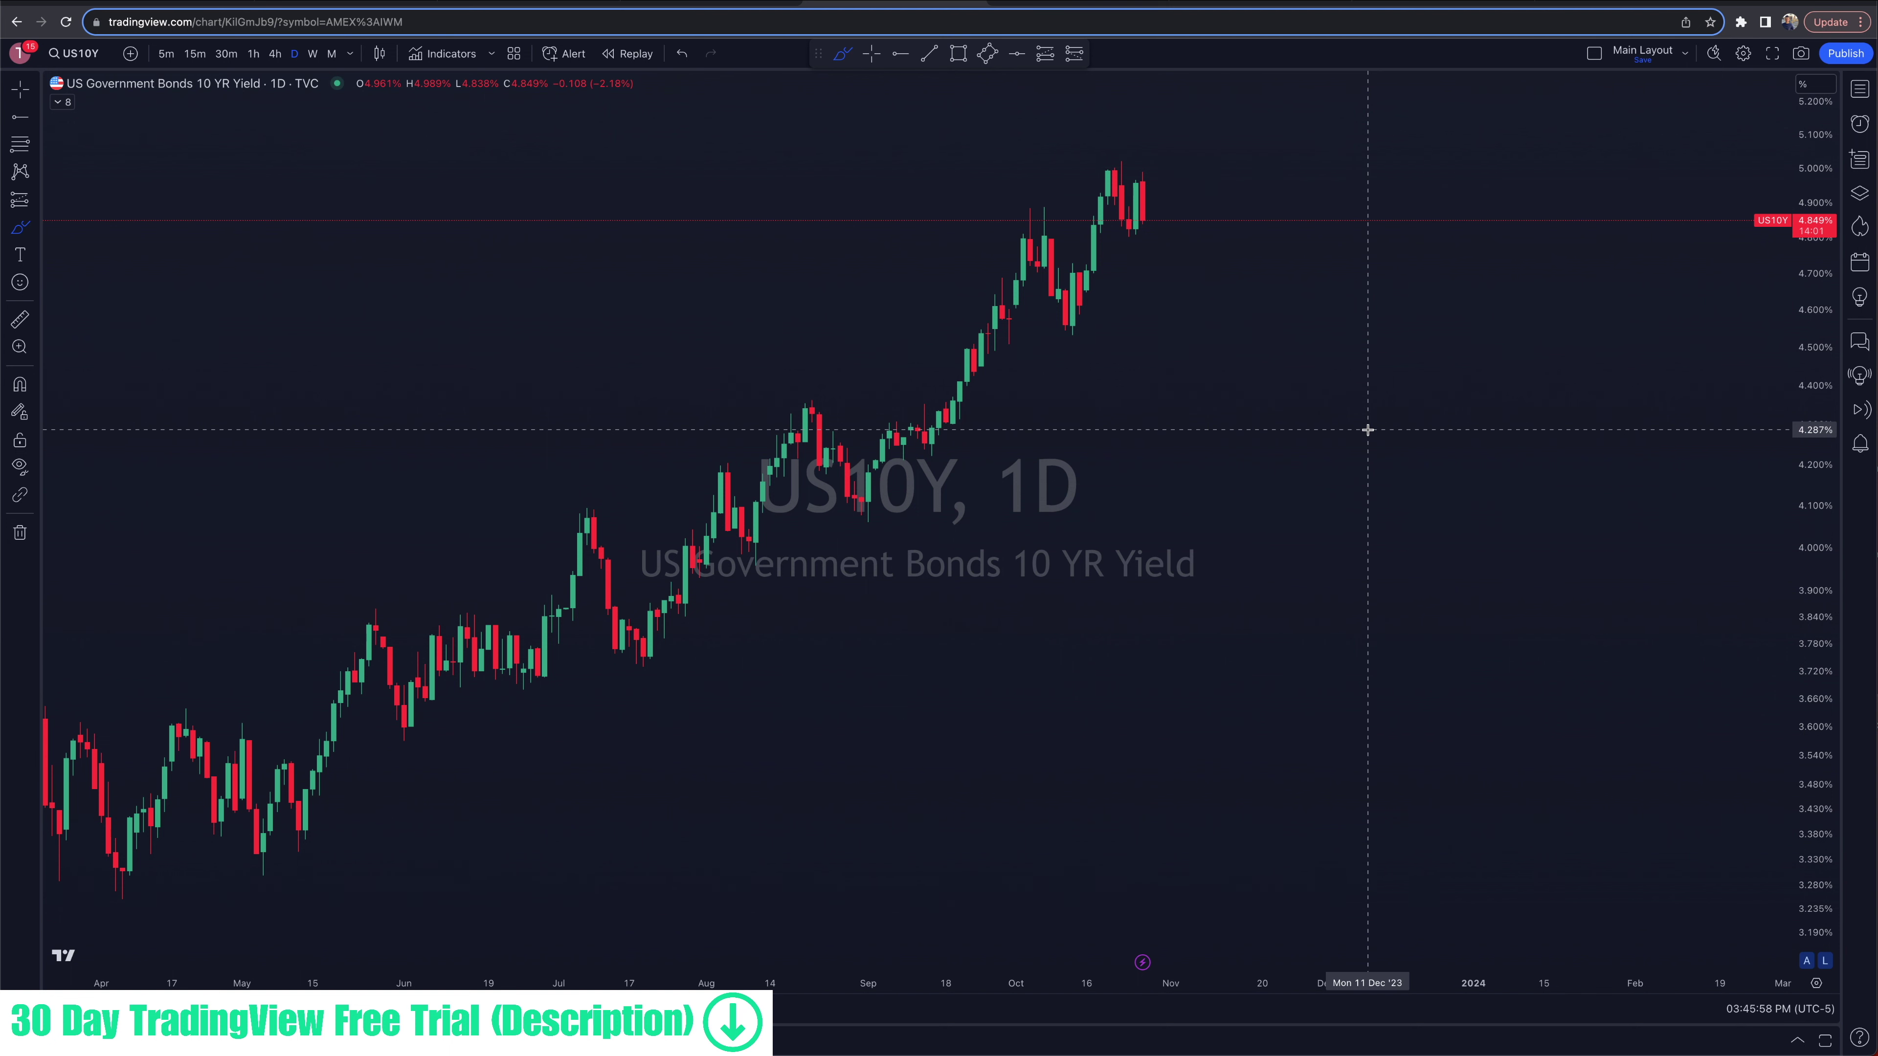
pyautogui.scroll(3, 1368, 430)
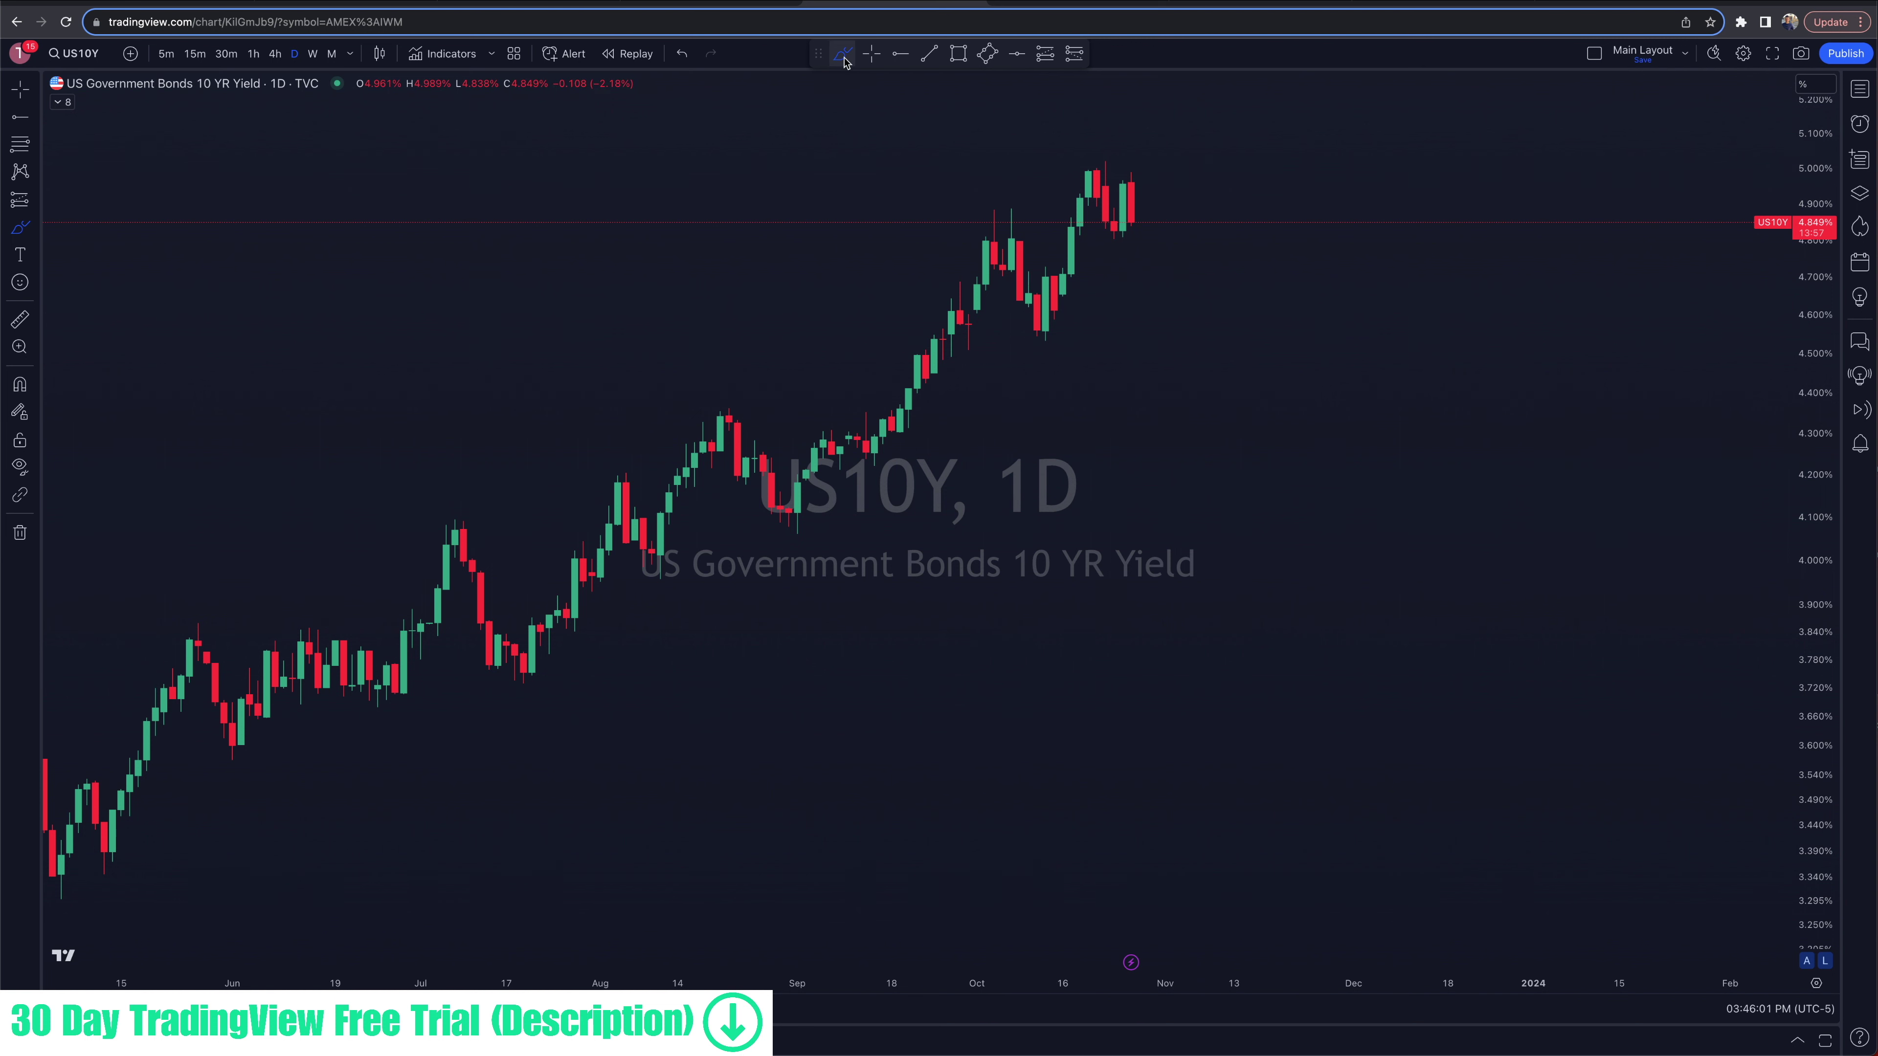
pyautogui.moveTo(1100, 236); pyautogui.dragTo(1191, 237)
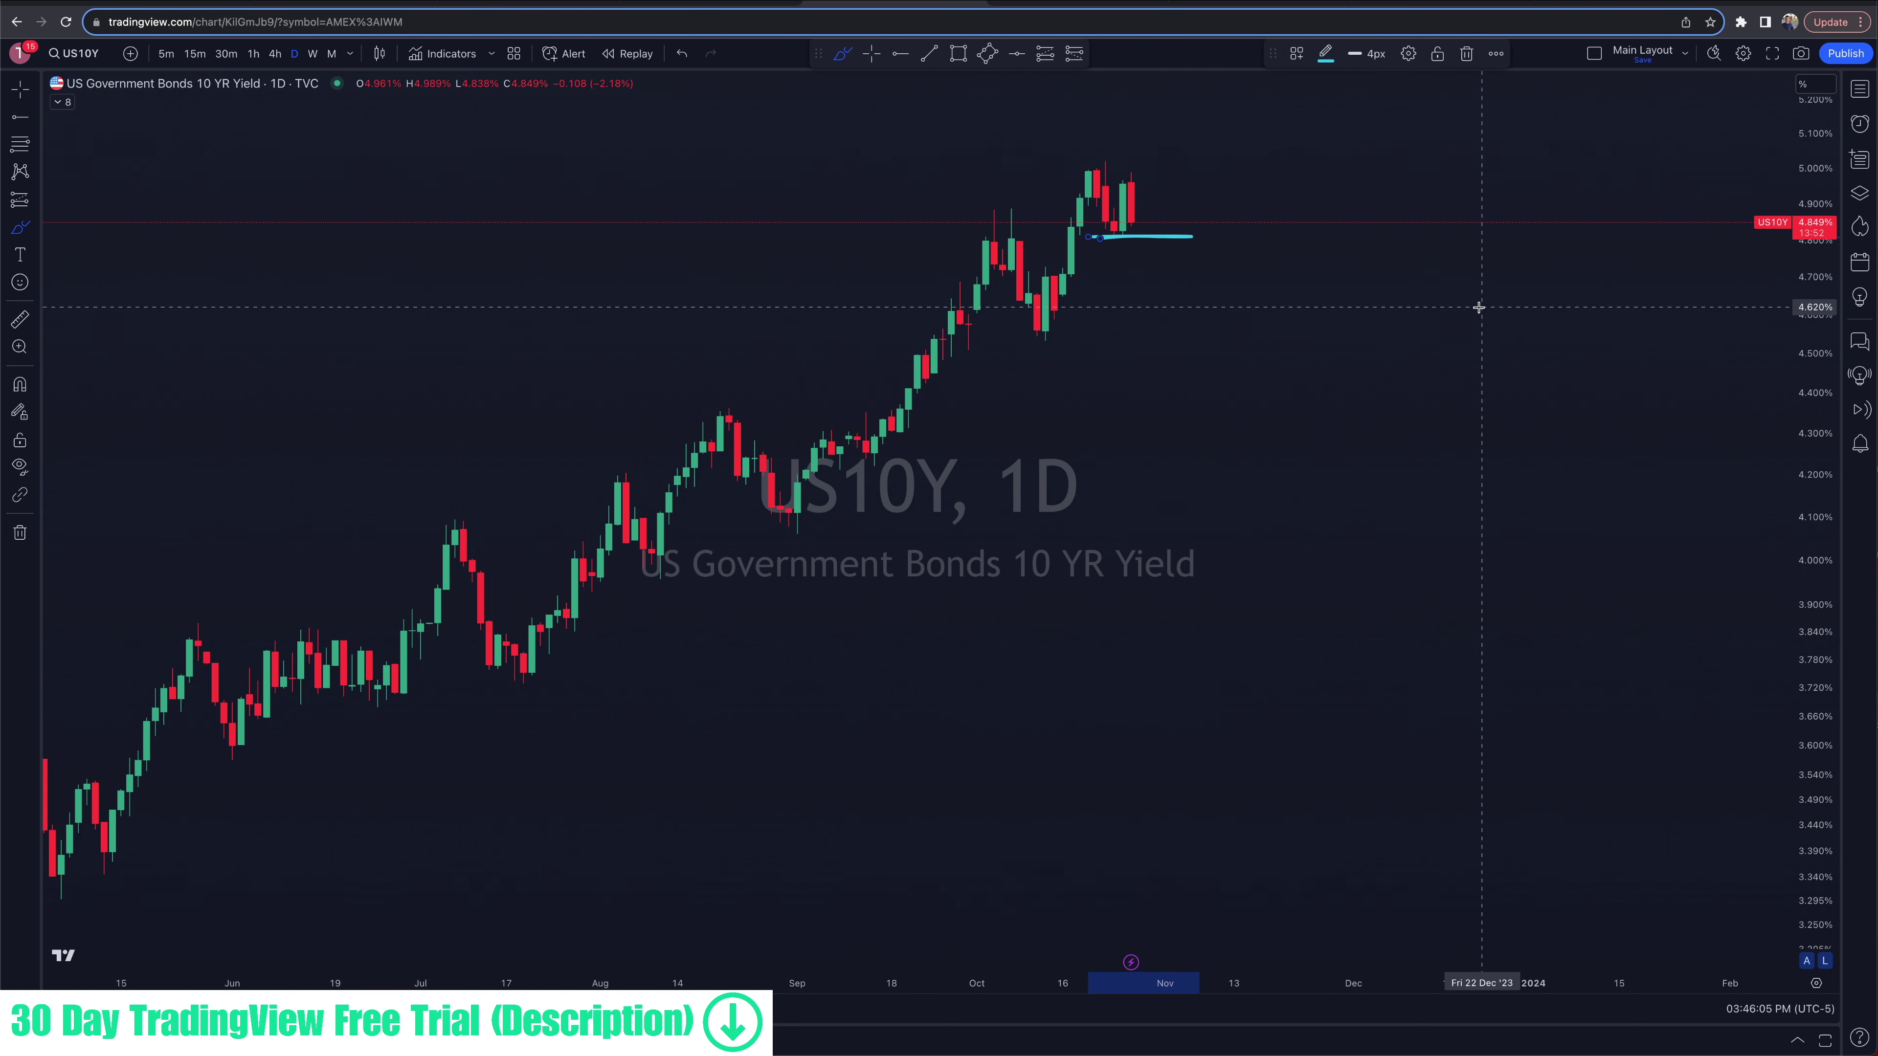
pyautogui.moveTo(1113, 182); pyautogui.dragTo(1140, 184)
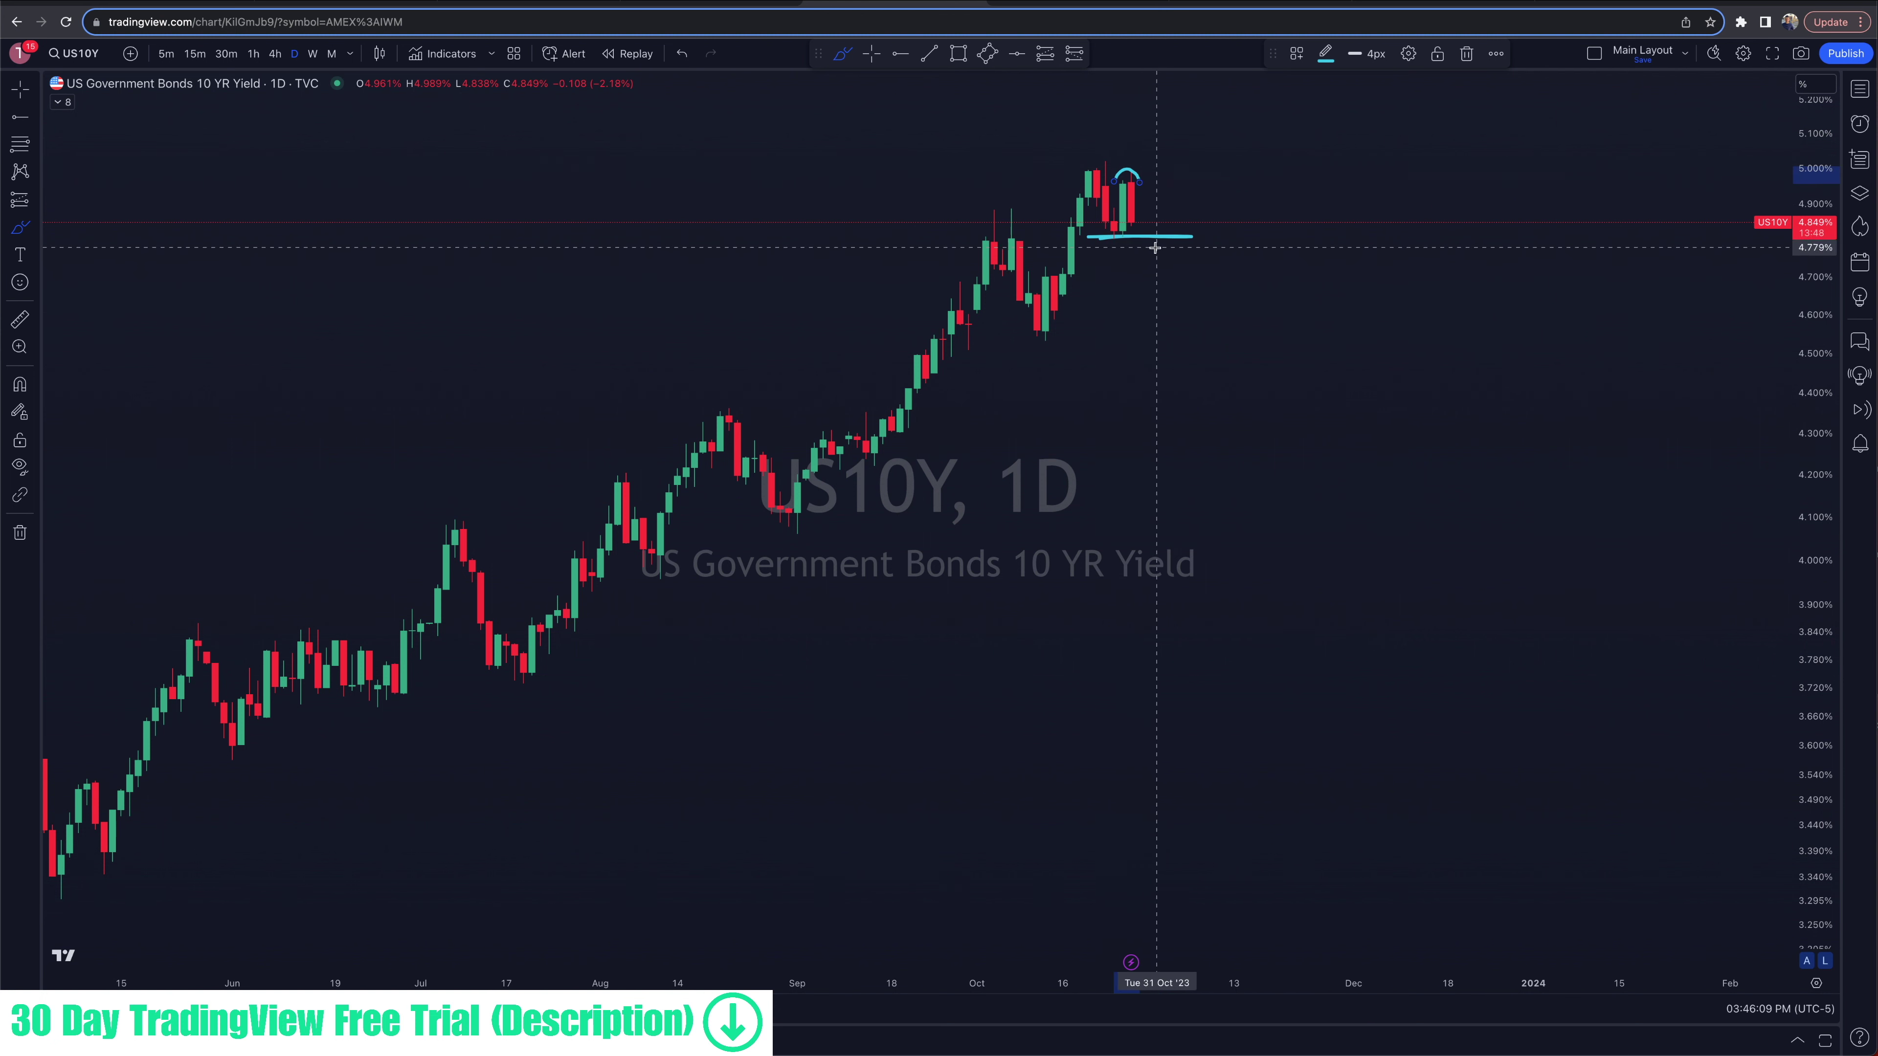
pyautogui.press('super+z')
pyautogui.press('super+z')
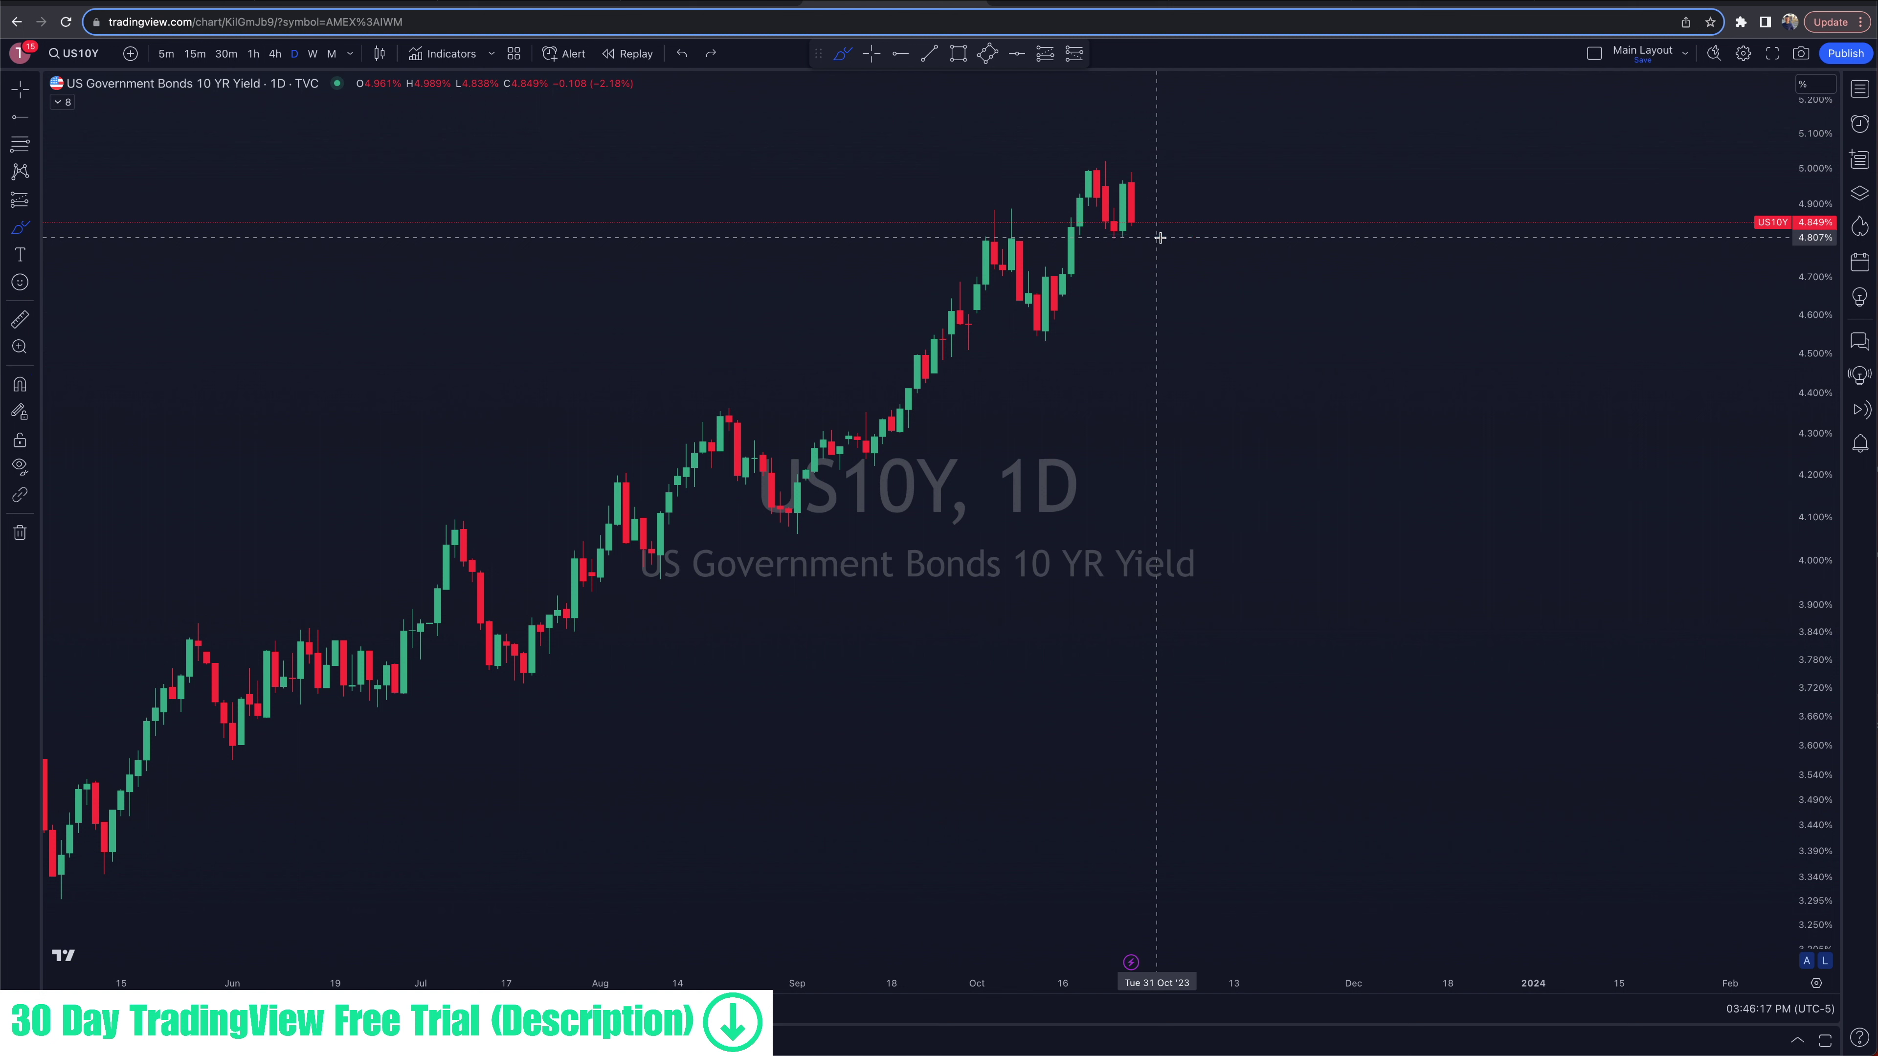
# Step: Review the DXY daily chart, circling the latest candle and brushing a curve under the October lows before undoing both marks
pyautogui.hscroll(-5, 1160, 237)
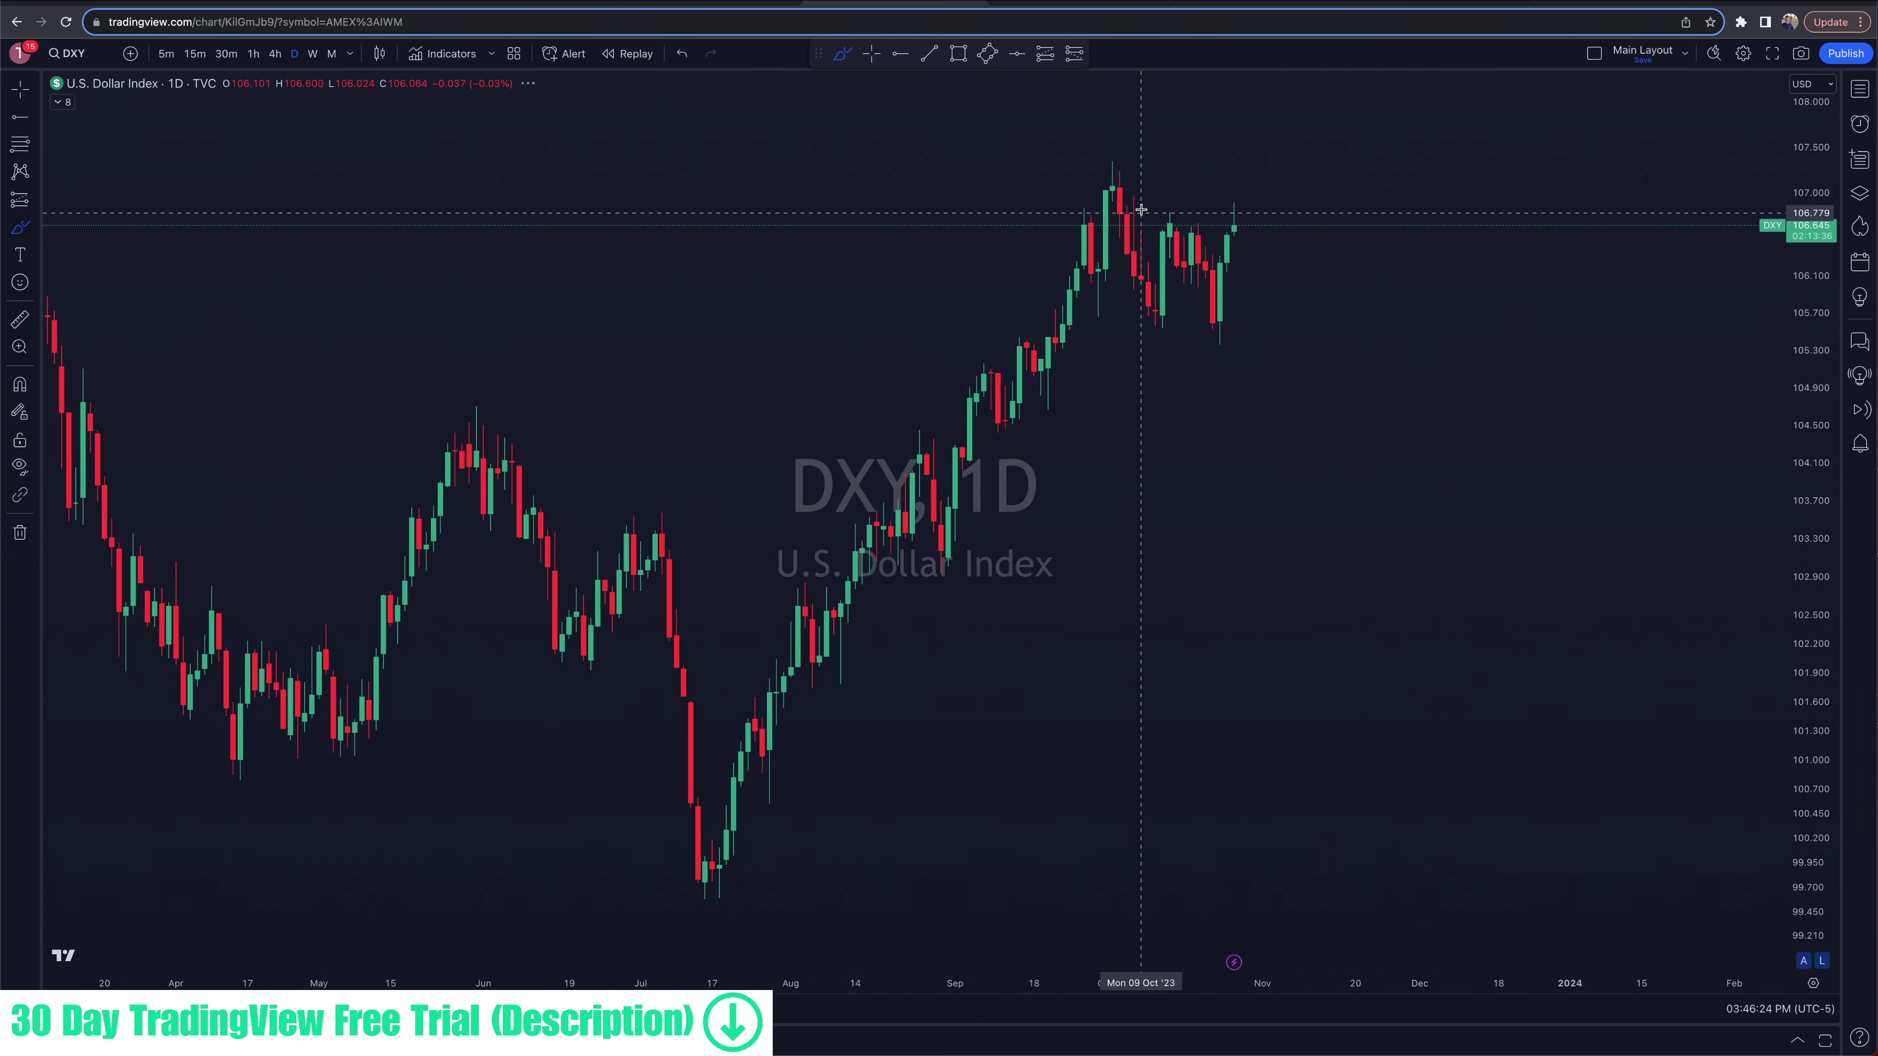
pyautogui.moveTo(1242, 193)
pyautogui.mouseDown()
pyautogui.moveTo(1222, 222)
pyautogui.moveTo(1253, 214)
pyautogui.moveTo(1242, 194)
pyautogui.mouseUp()
pyautogui.moveTo(1109, 296); pyautogui.dragTo(1227, 351)
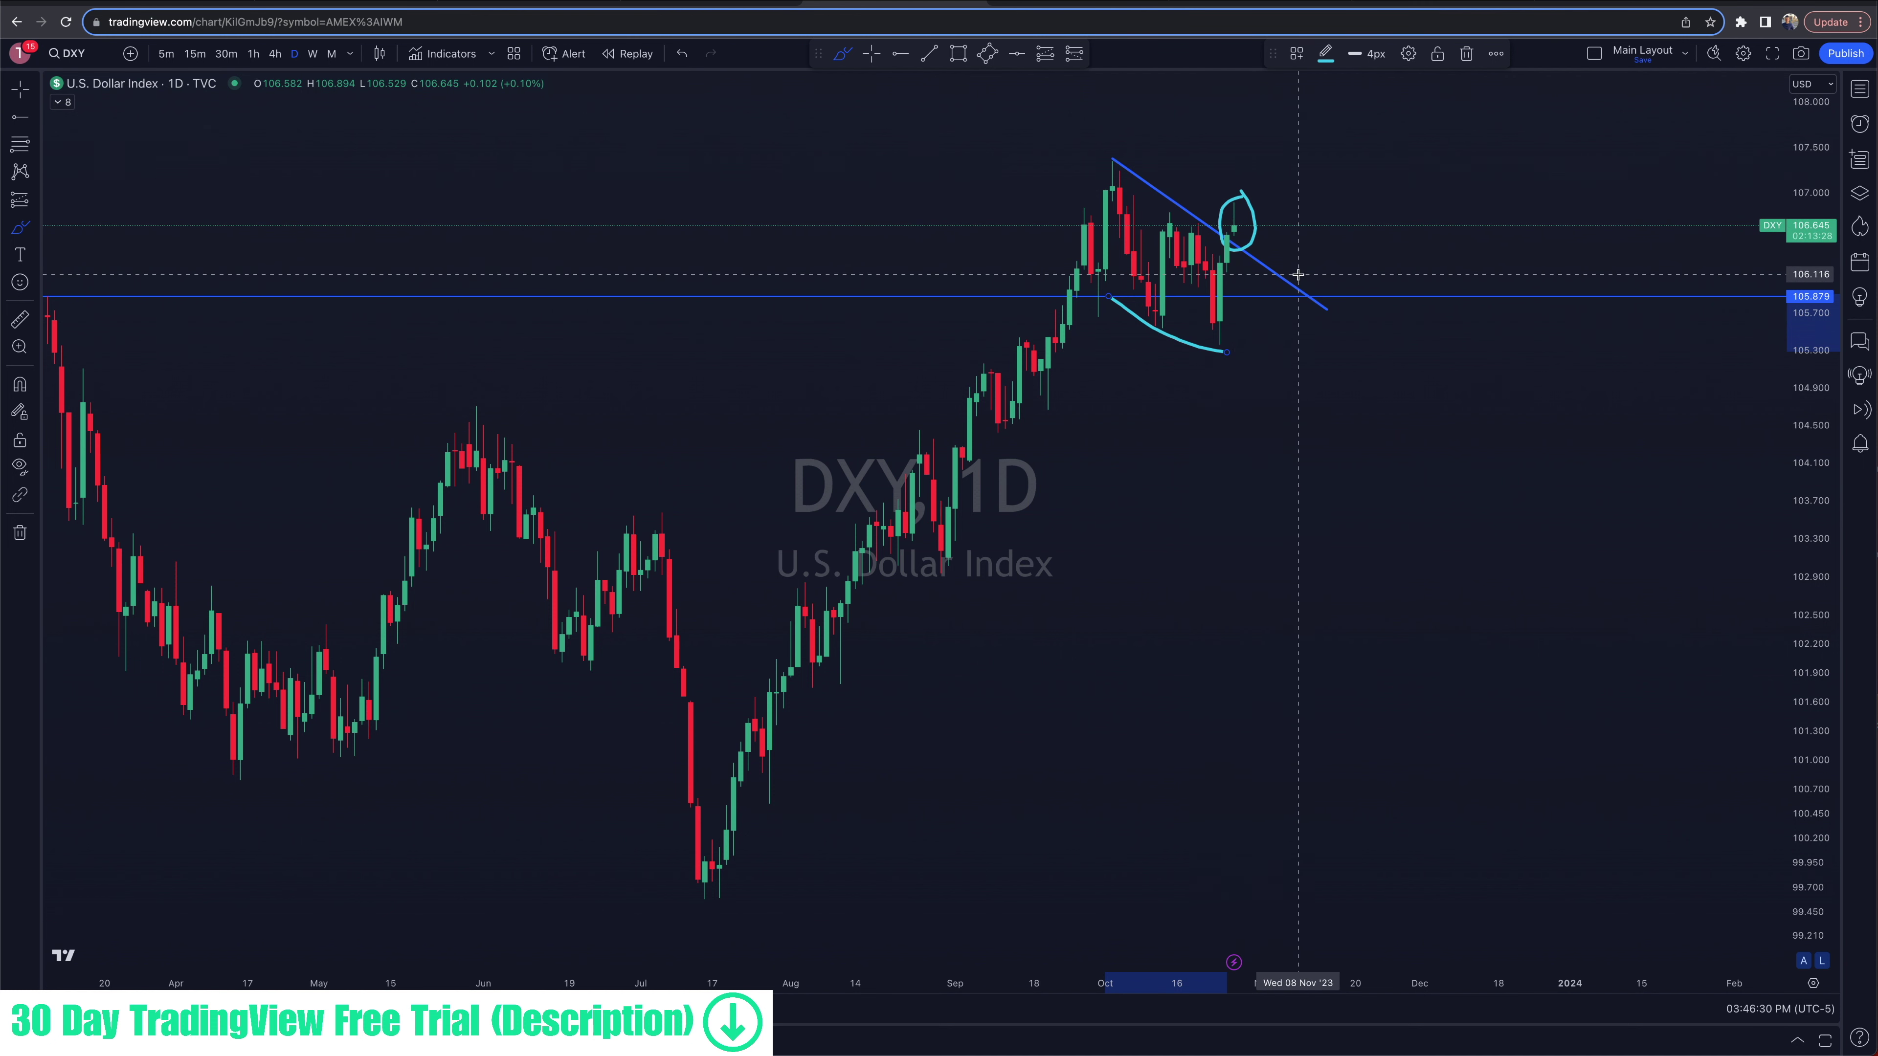
pyautogui.press('super+z')
pyautogui.press('super+z')
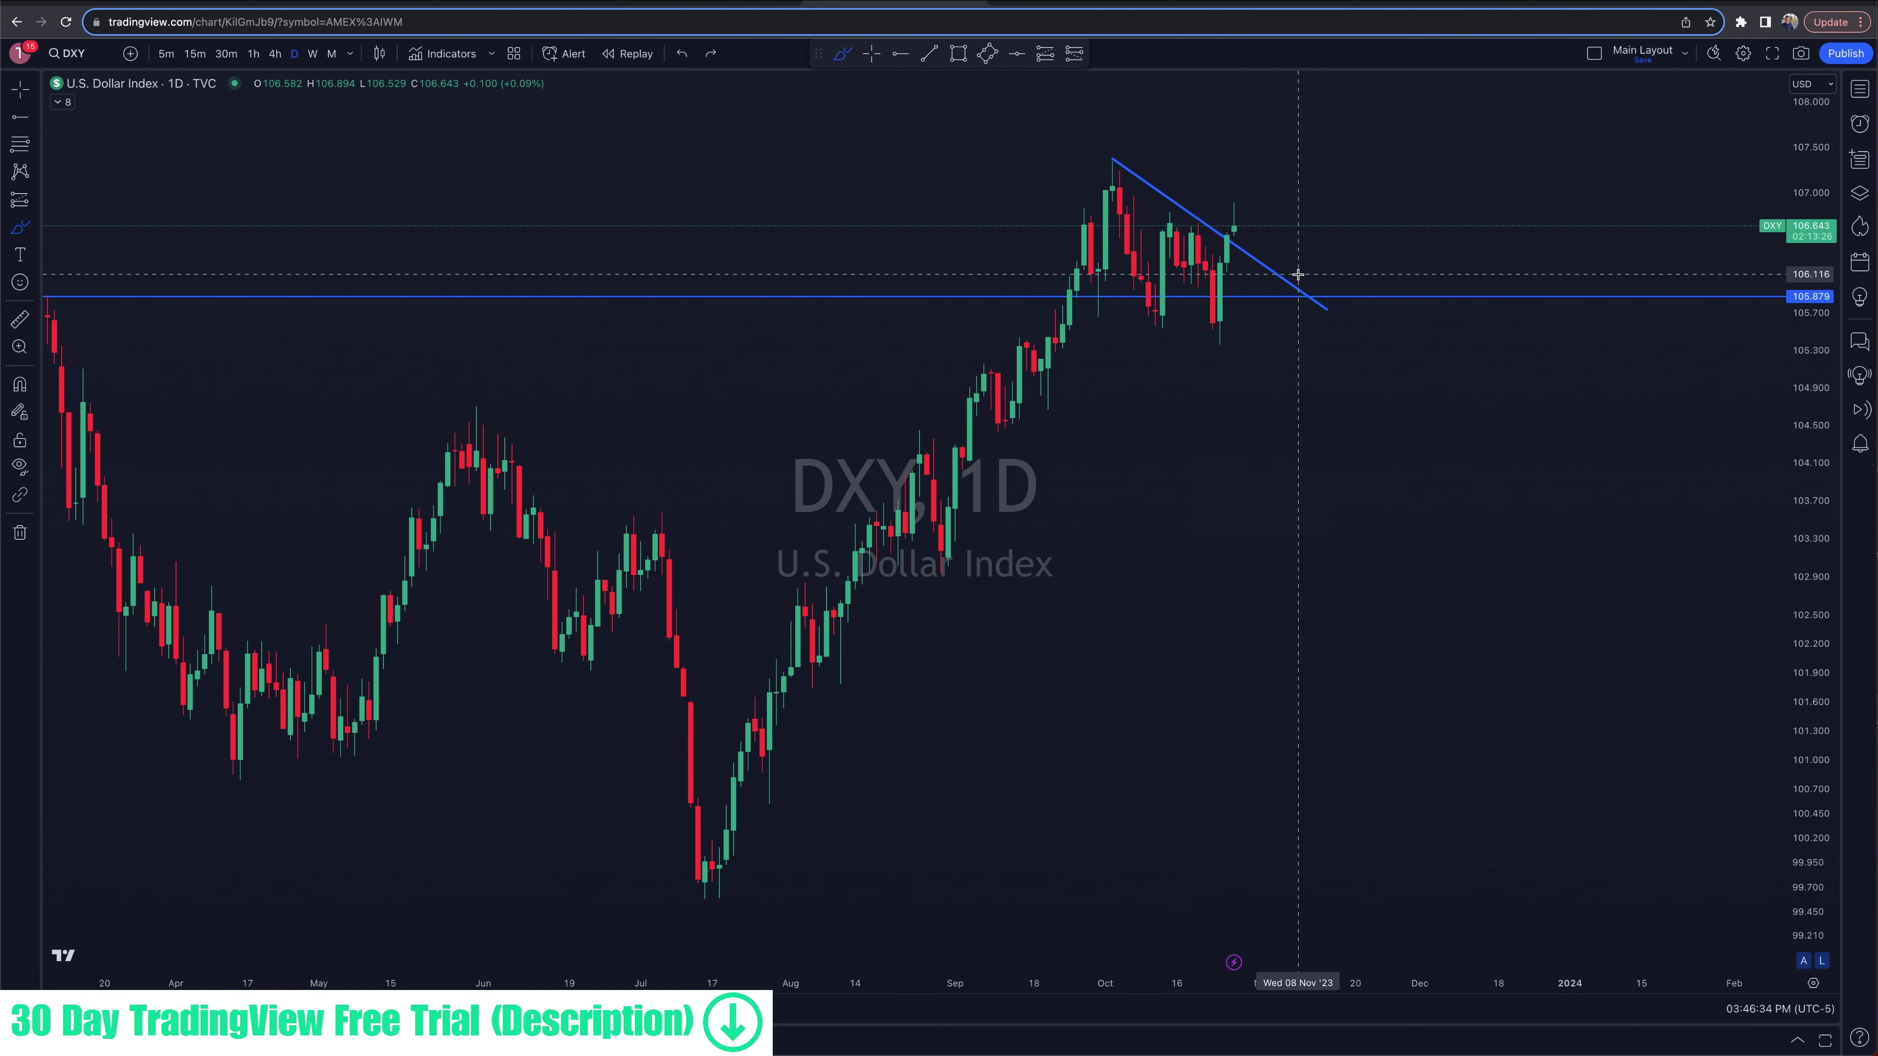
pyautogui.scroll(-1, 1301, 282)
pyautogui.scroll(-6, 1442, 458)
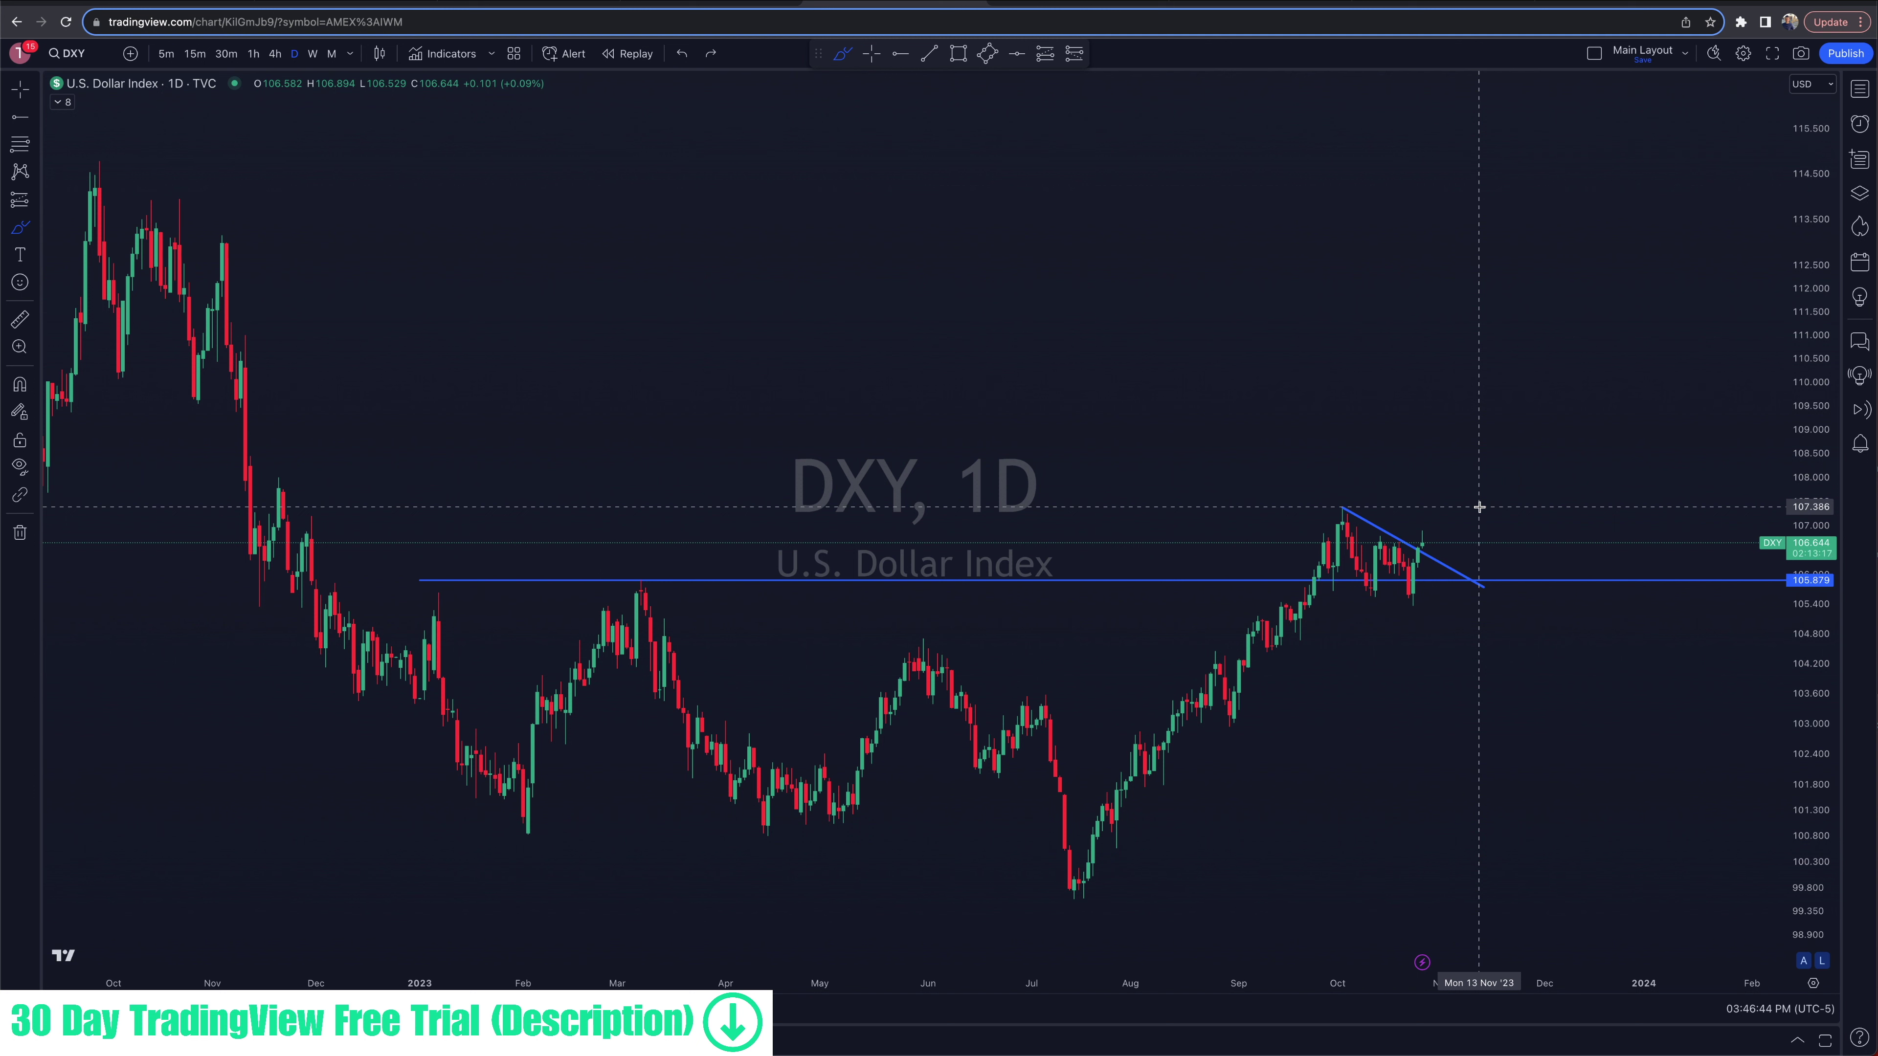
# Step: Switch to the VIX daily chart and circle the late-October peak candles with the brush
pyautogui.press('space')
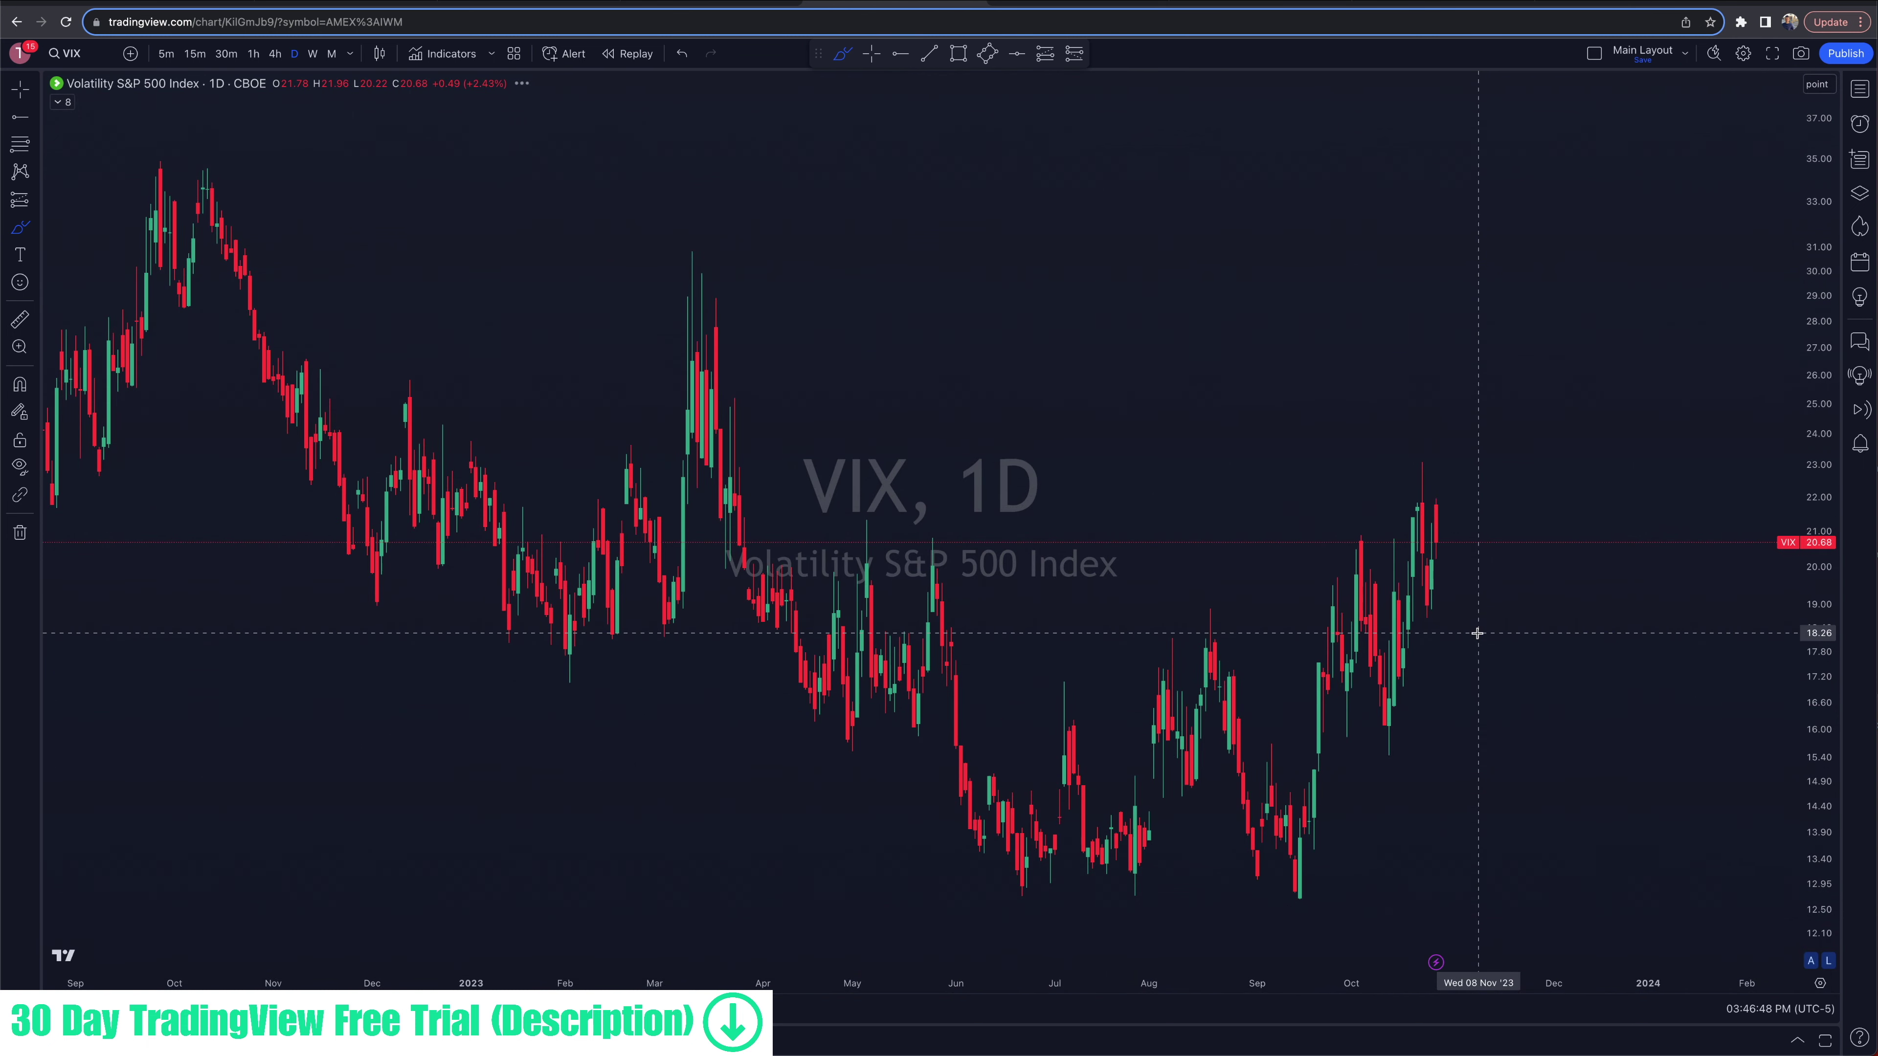
pyautogui.moveTo(1438, 473)
pyautogui.mouseDown()
pyautogui.moveTo(1374, 541)
pyautogui.moveTo(1419, 570)
pyautogui.moveTo(1455, 511)
pyautogui.moveTo(1439, 471)
pyautogui.mouseUp()
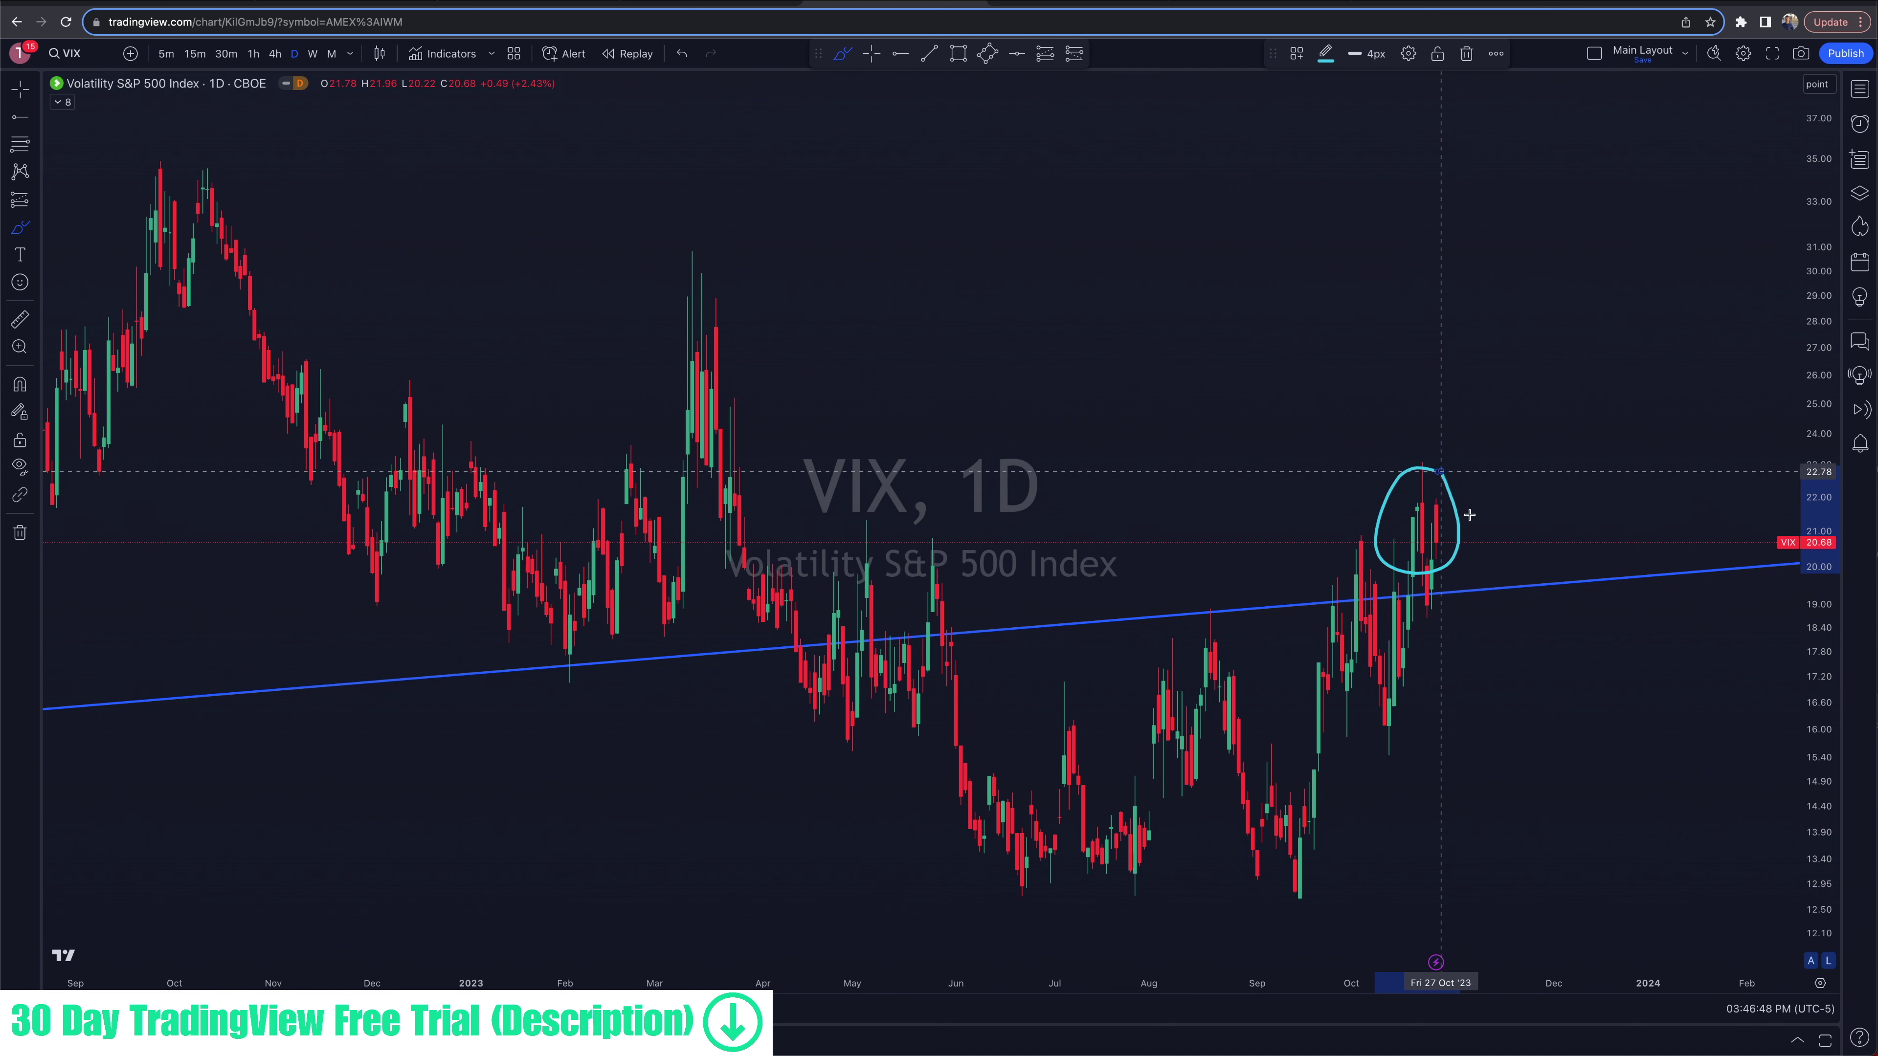
# Step: Delete the brushed circle around the late-October VIX candles and review the daily price history back to late 2020
pyautogui.scroll(-3, 1545, 598)
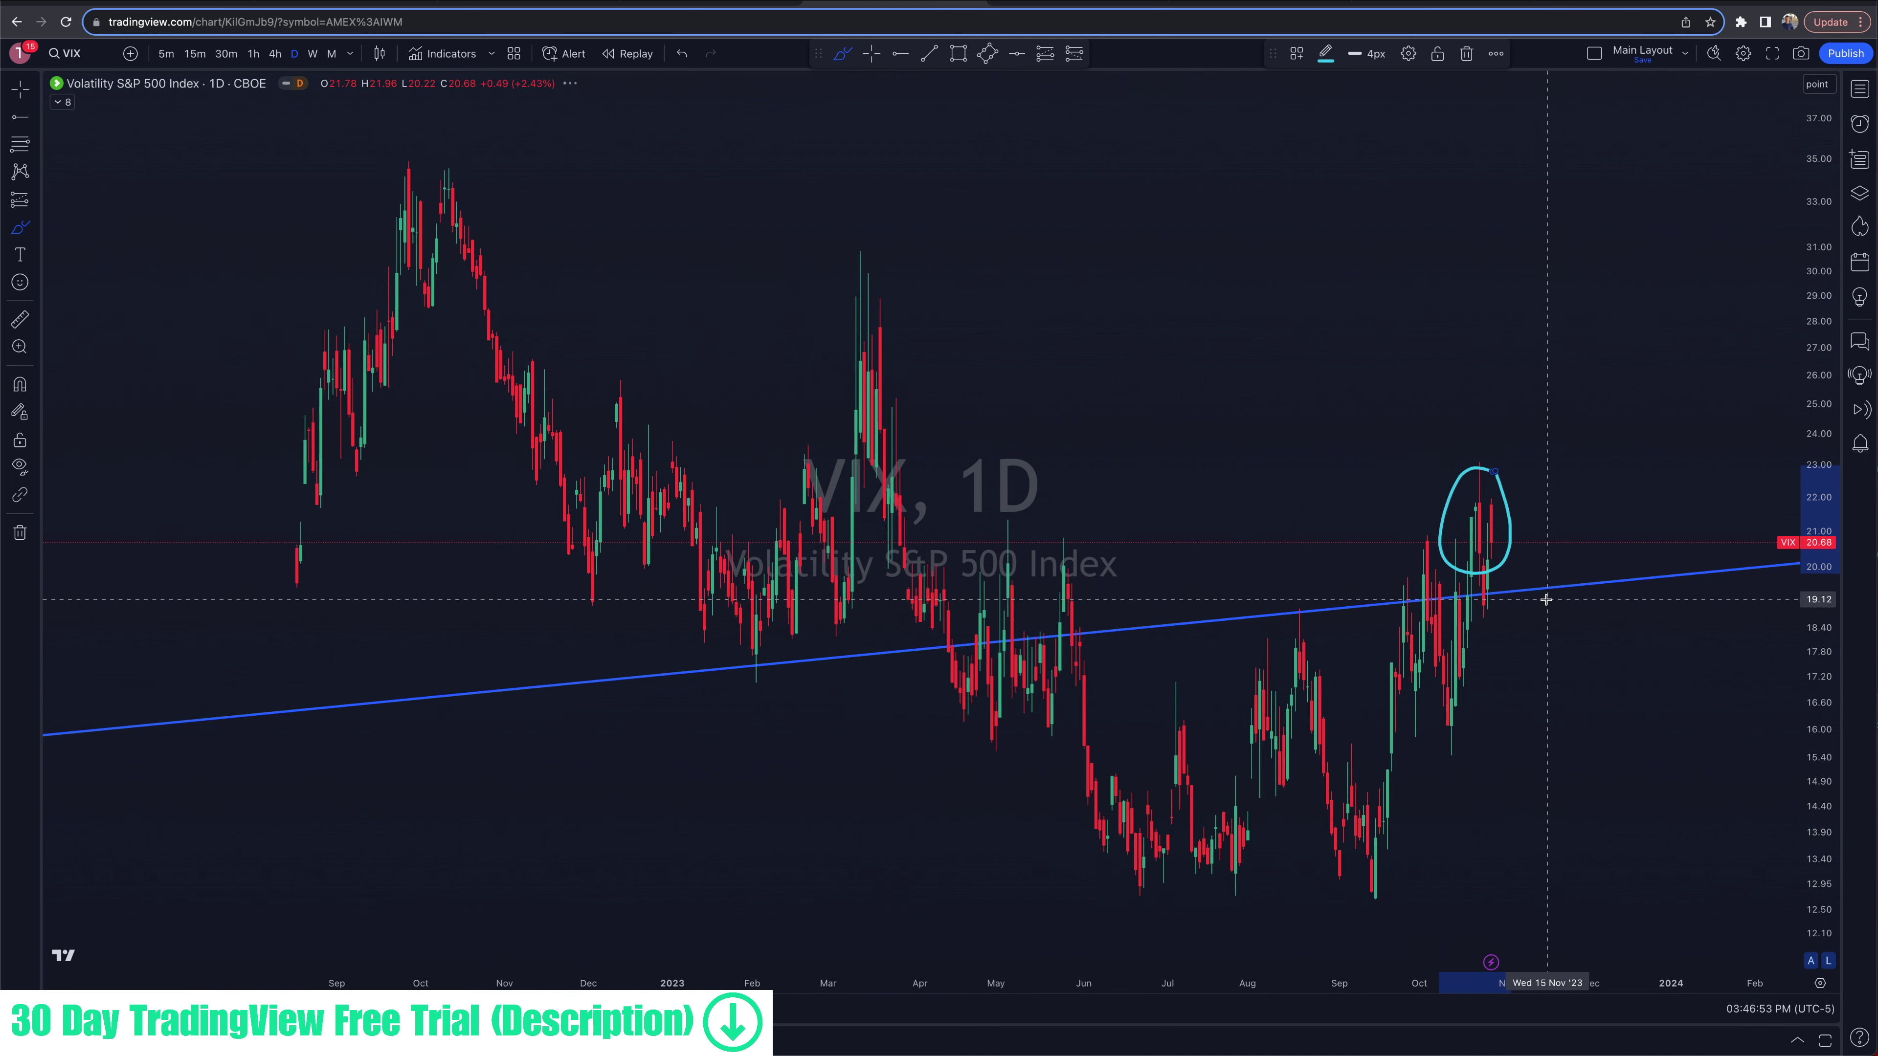
pyautogui.scroll(-4, 1564, 635)
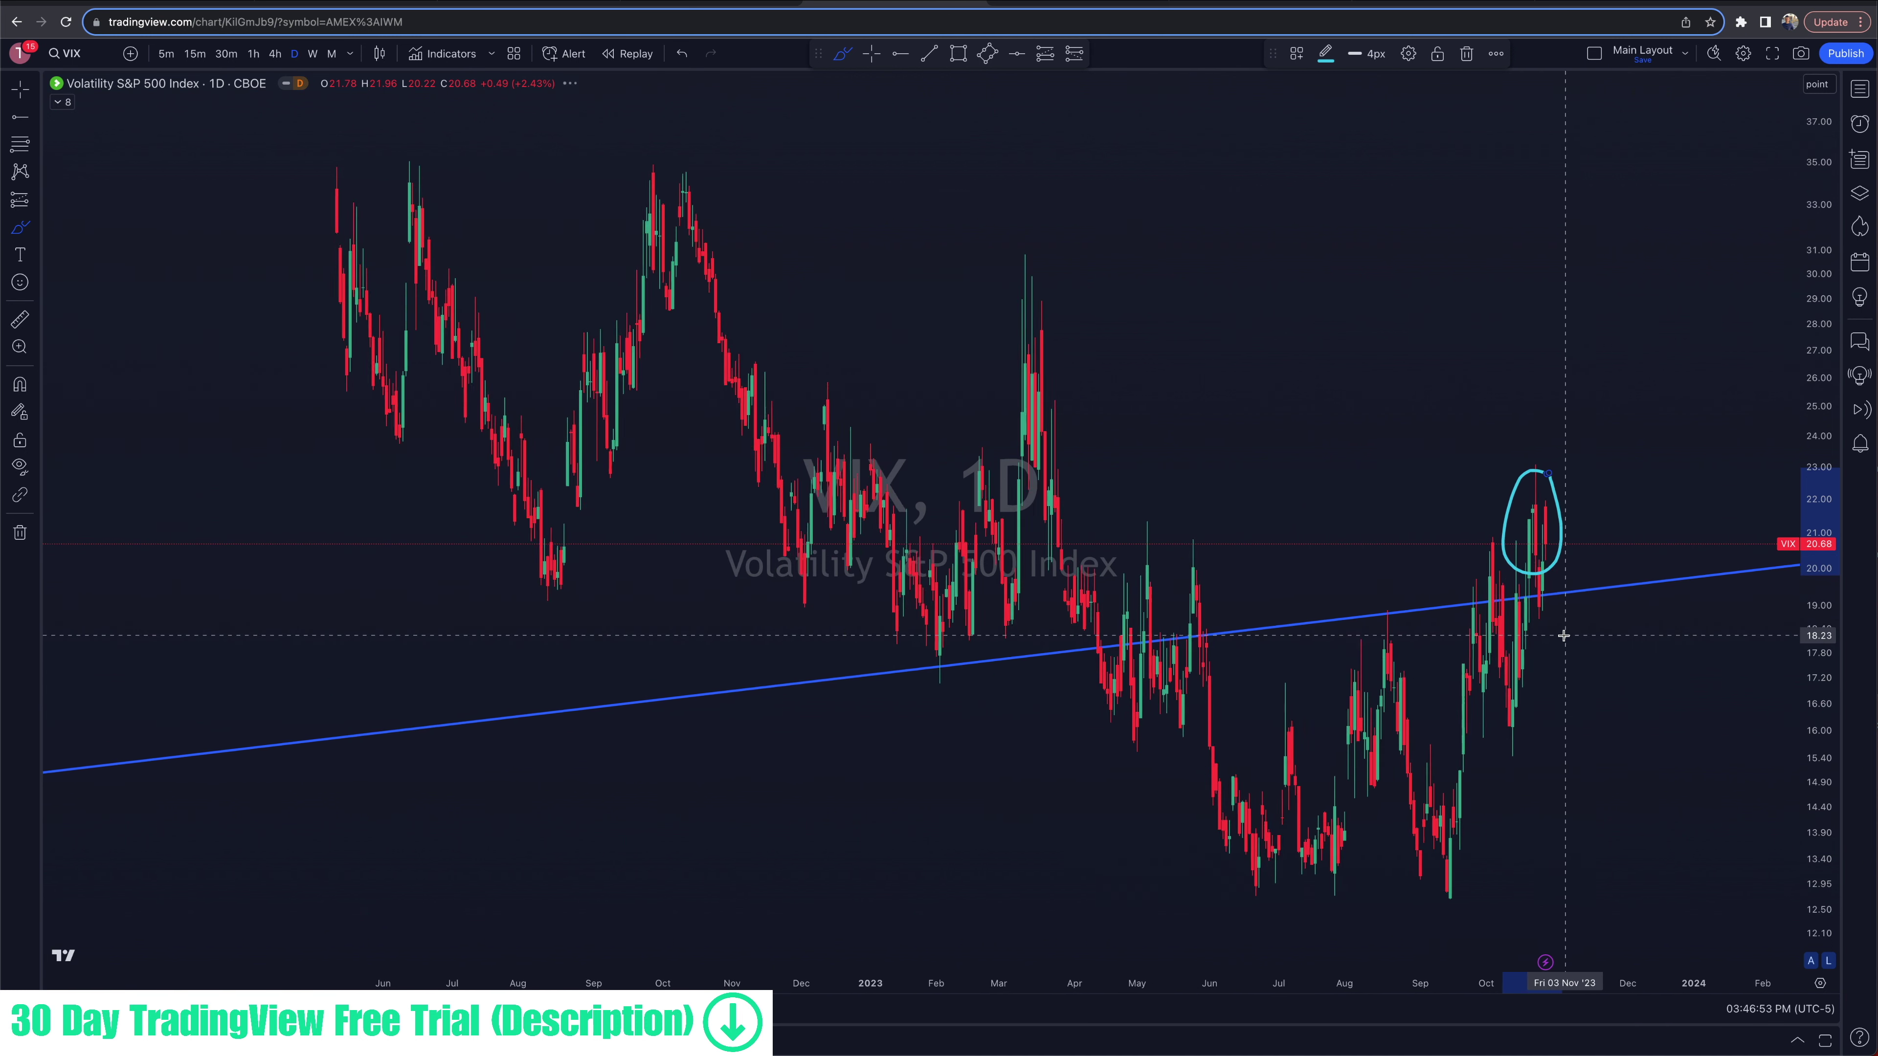
pyautogui.click(871, 53)
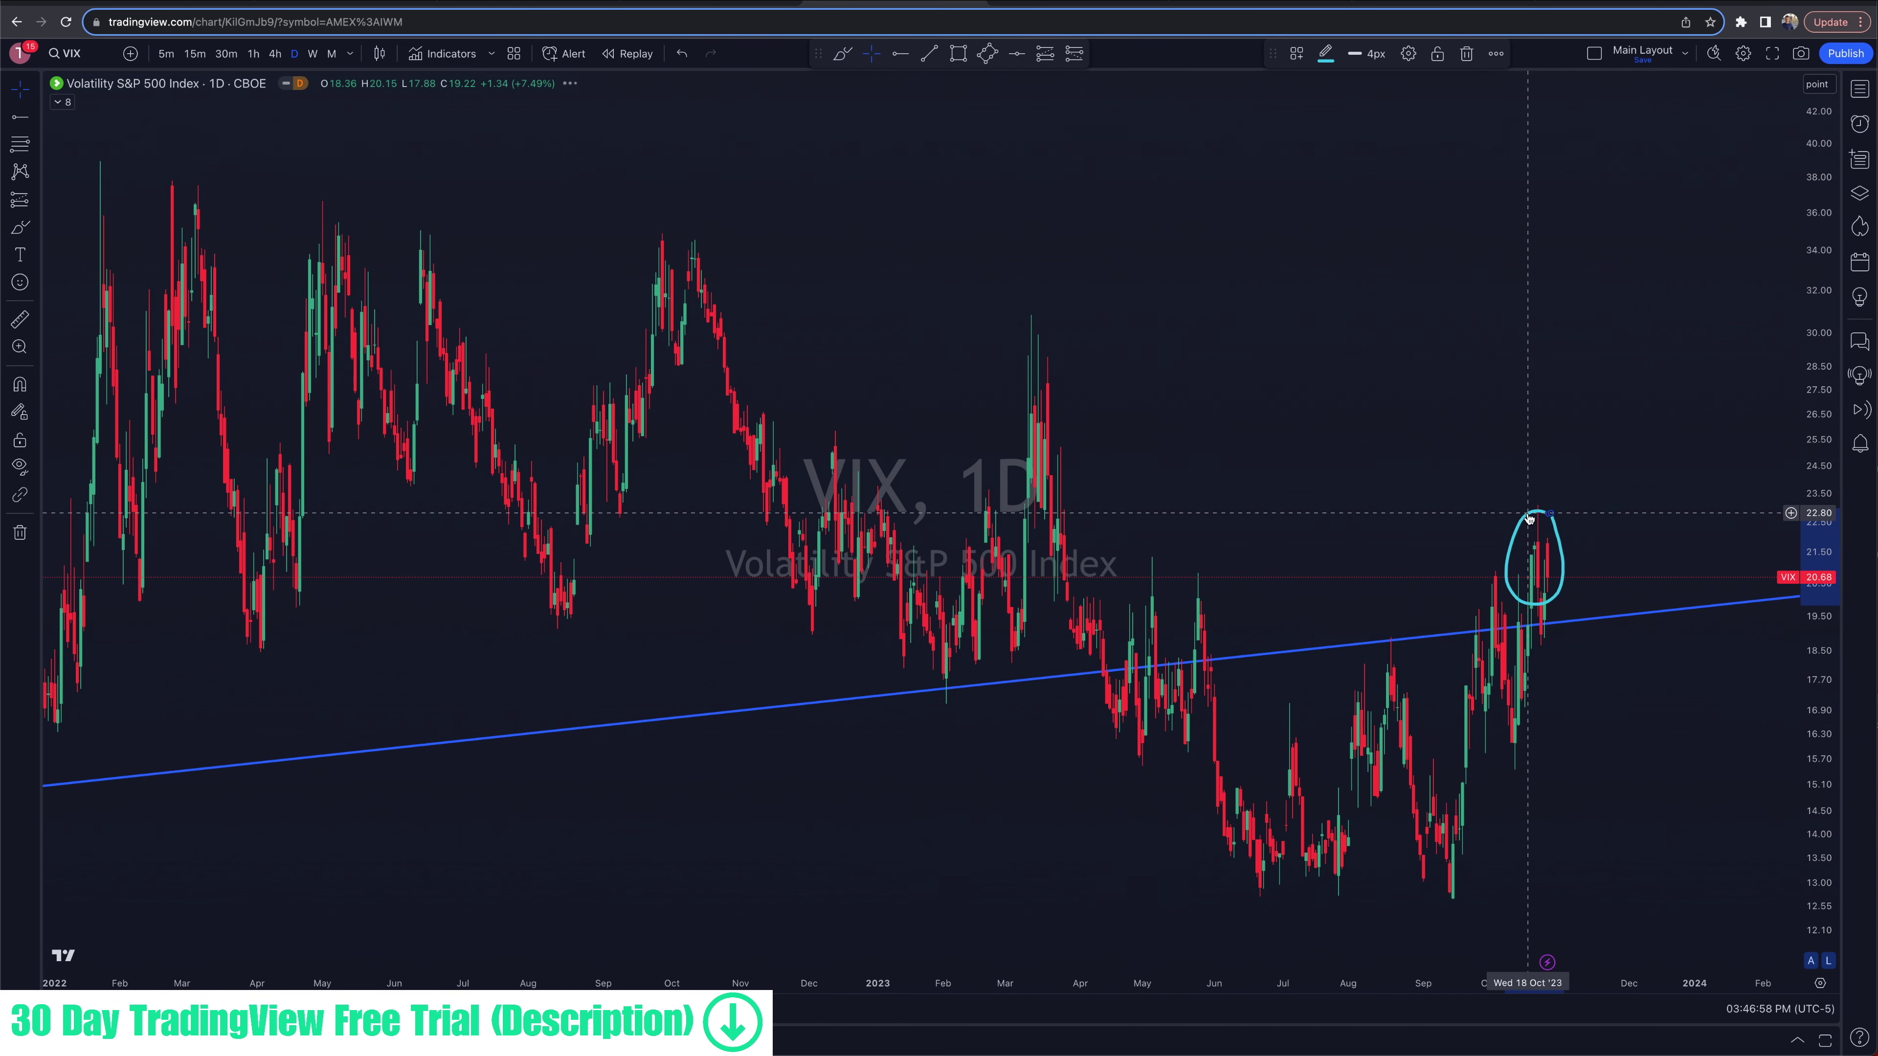
pyautogui.press('Delete')
pyautogui.scroll(-3, 1648, 754)
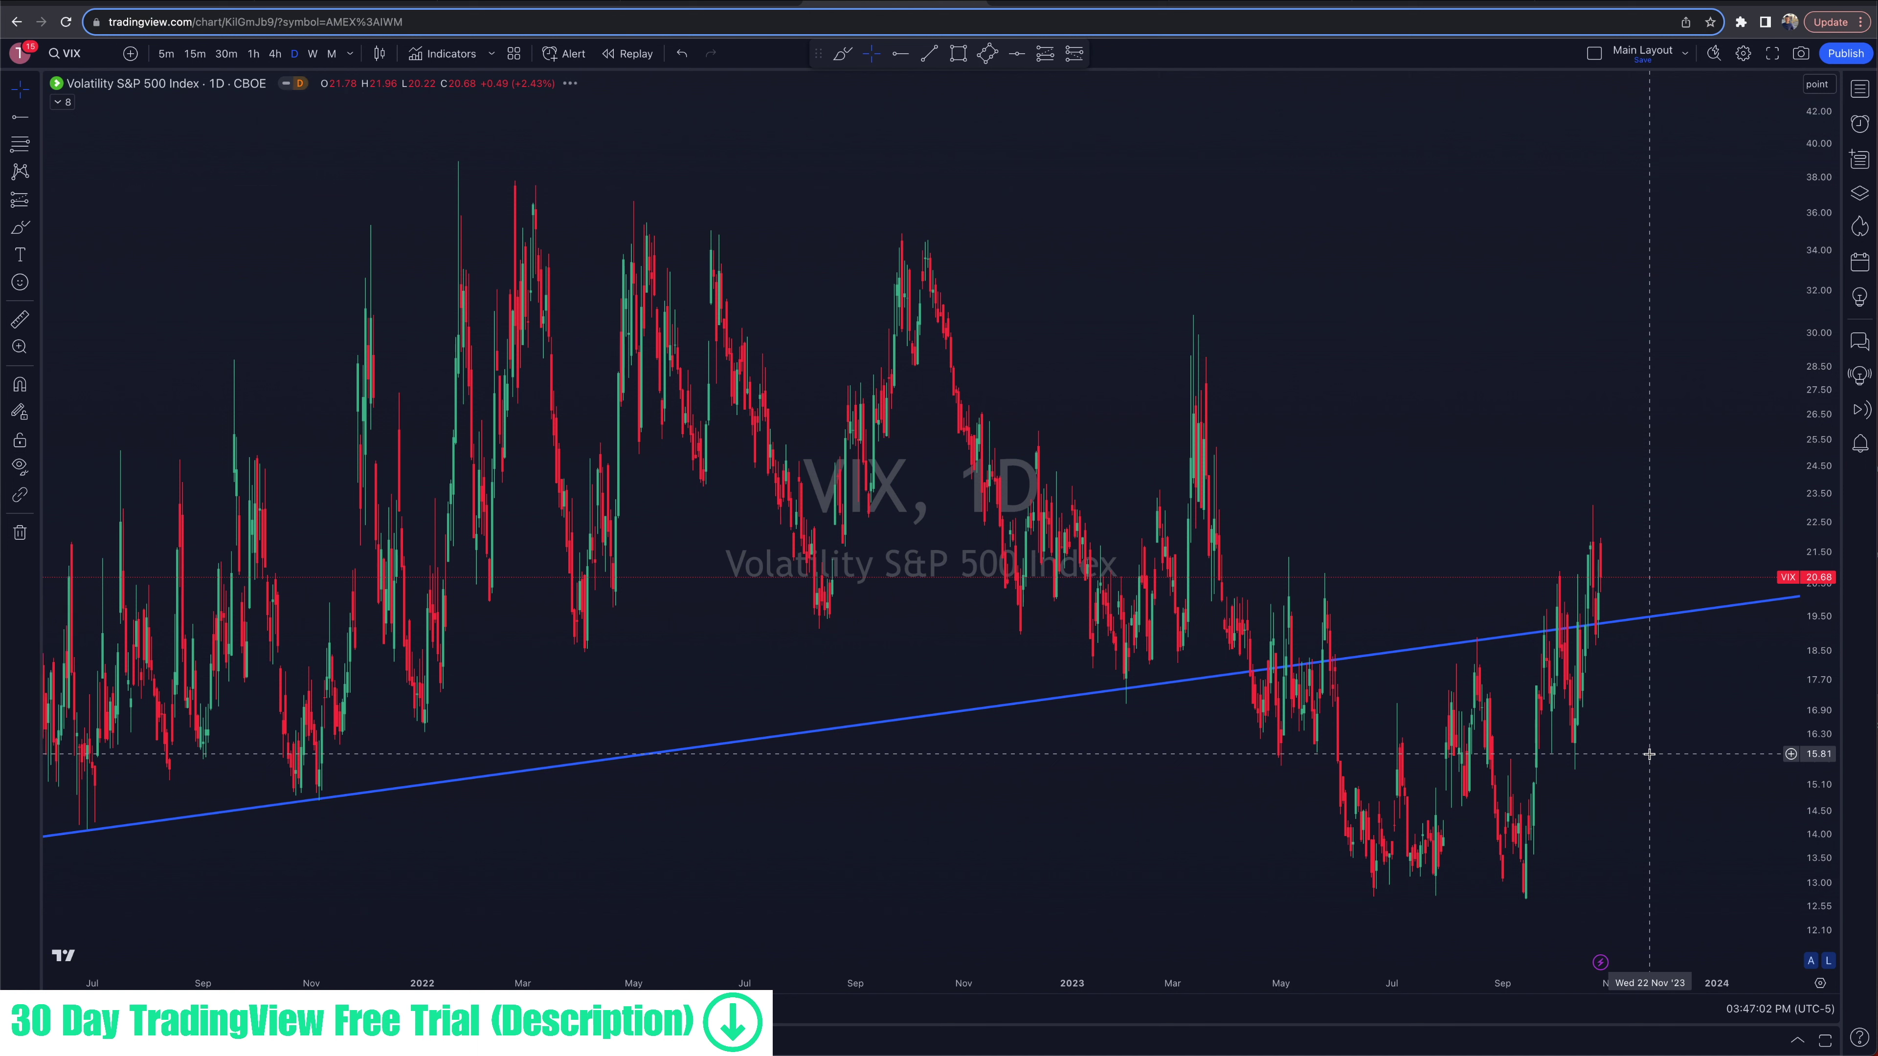
pyautogui.scroll(-3, 1682, 781)
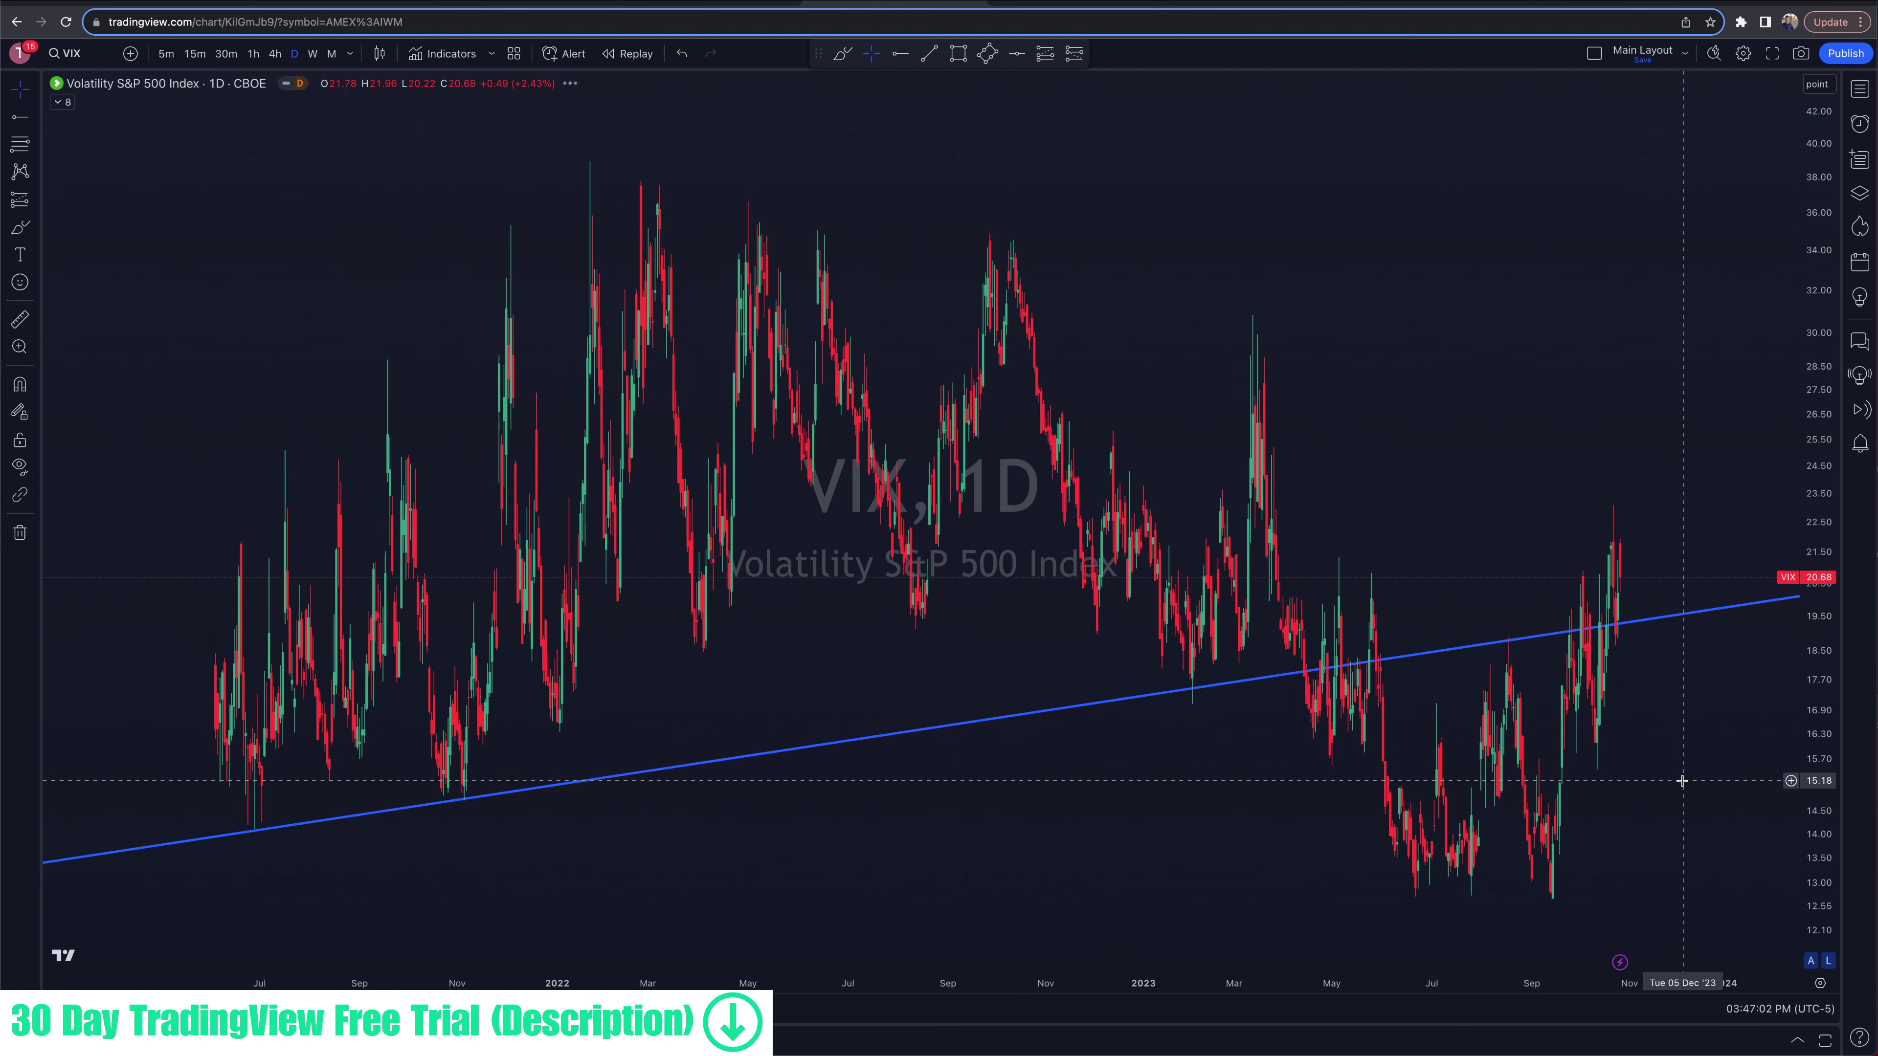
pyautogui.scroll(-2, 1682, 780)
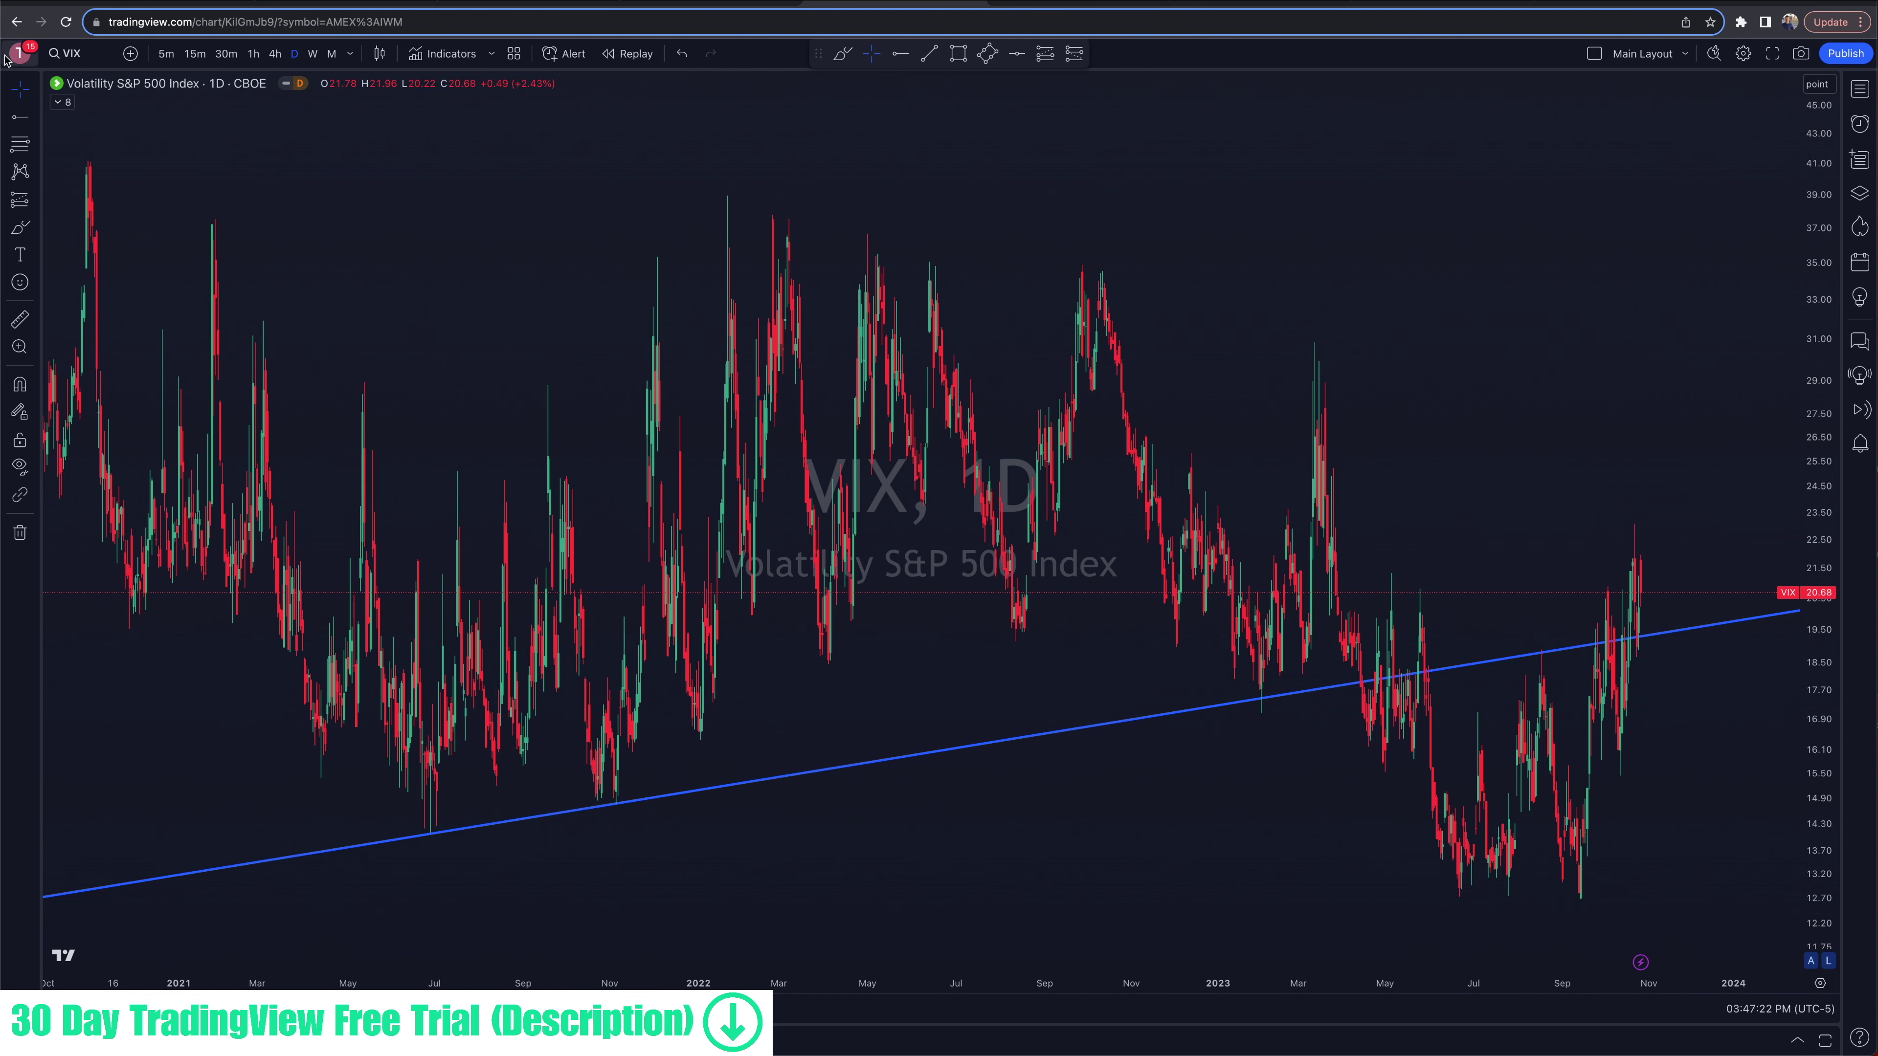
# Step: Load the AMZN chart on the 30-minute timeframe and centre the latest October candles
pyautogui.click(74, 54)
pyautogui.write('AMZN')
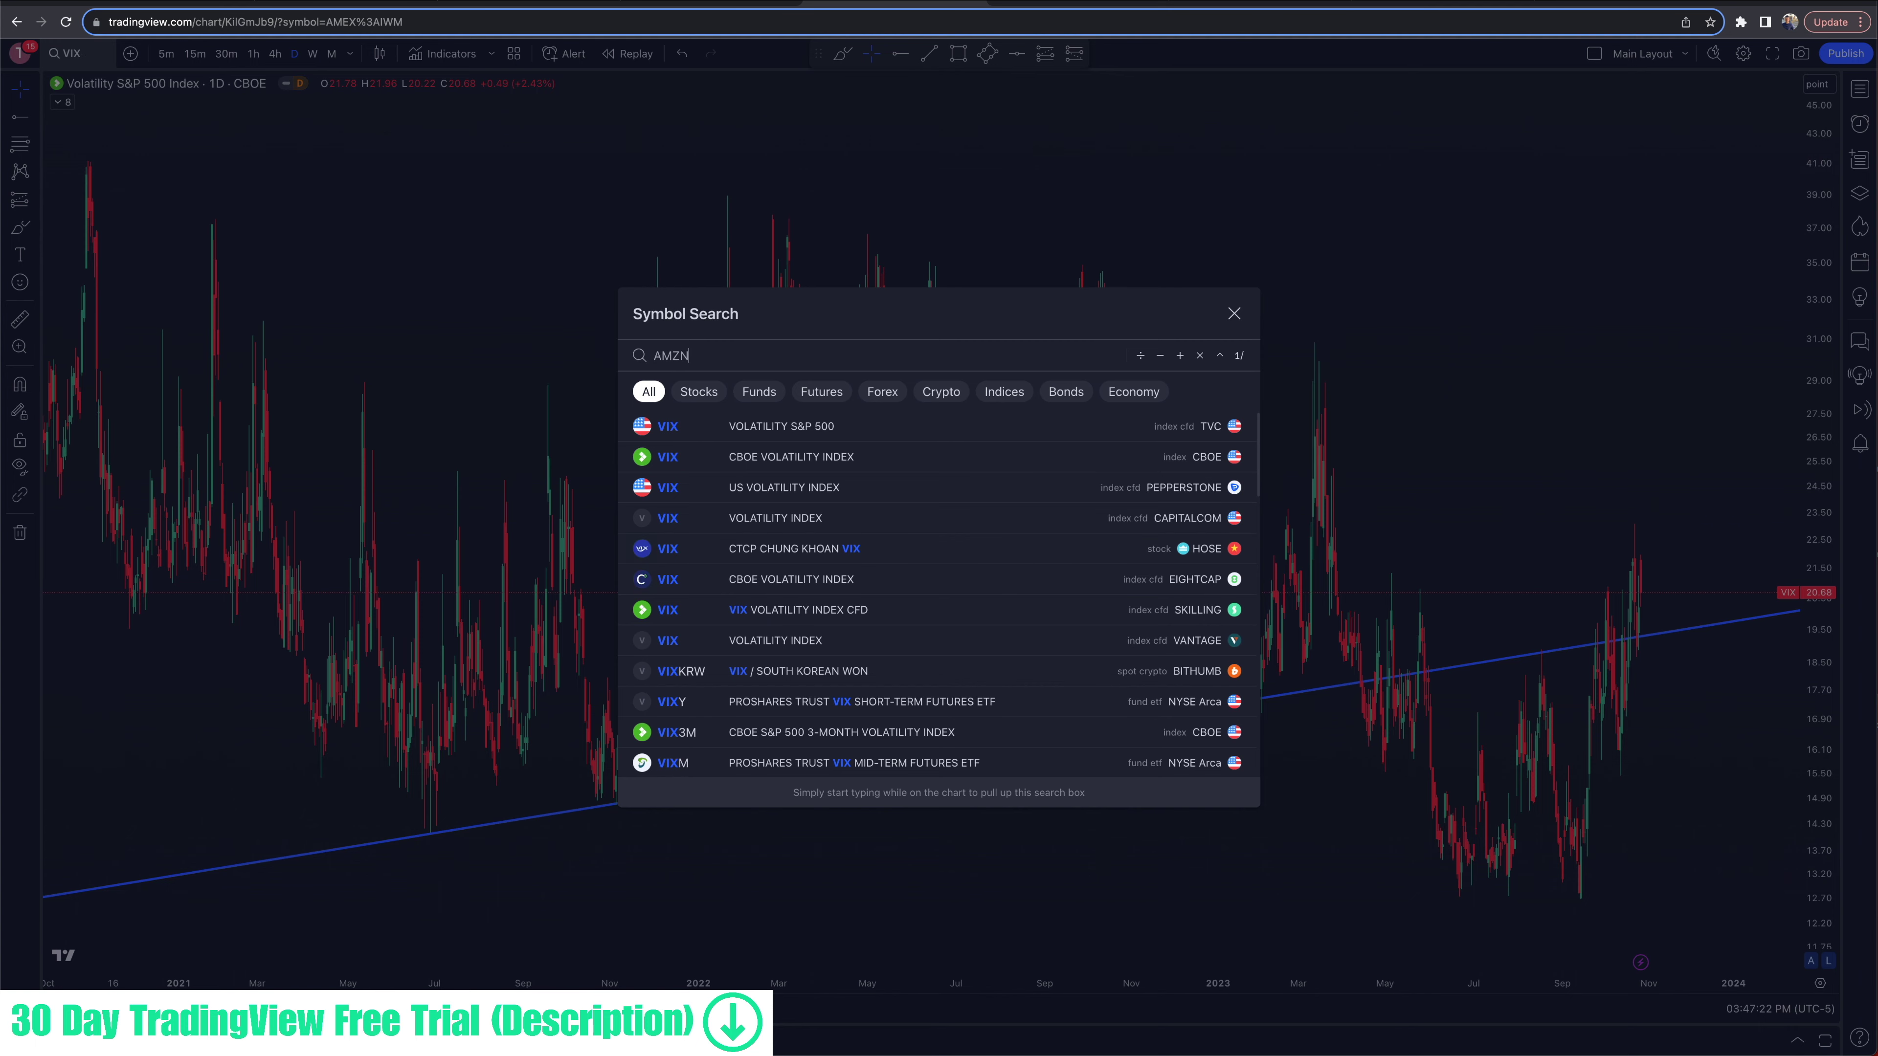
pyautogui.press('Return')
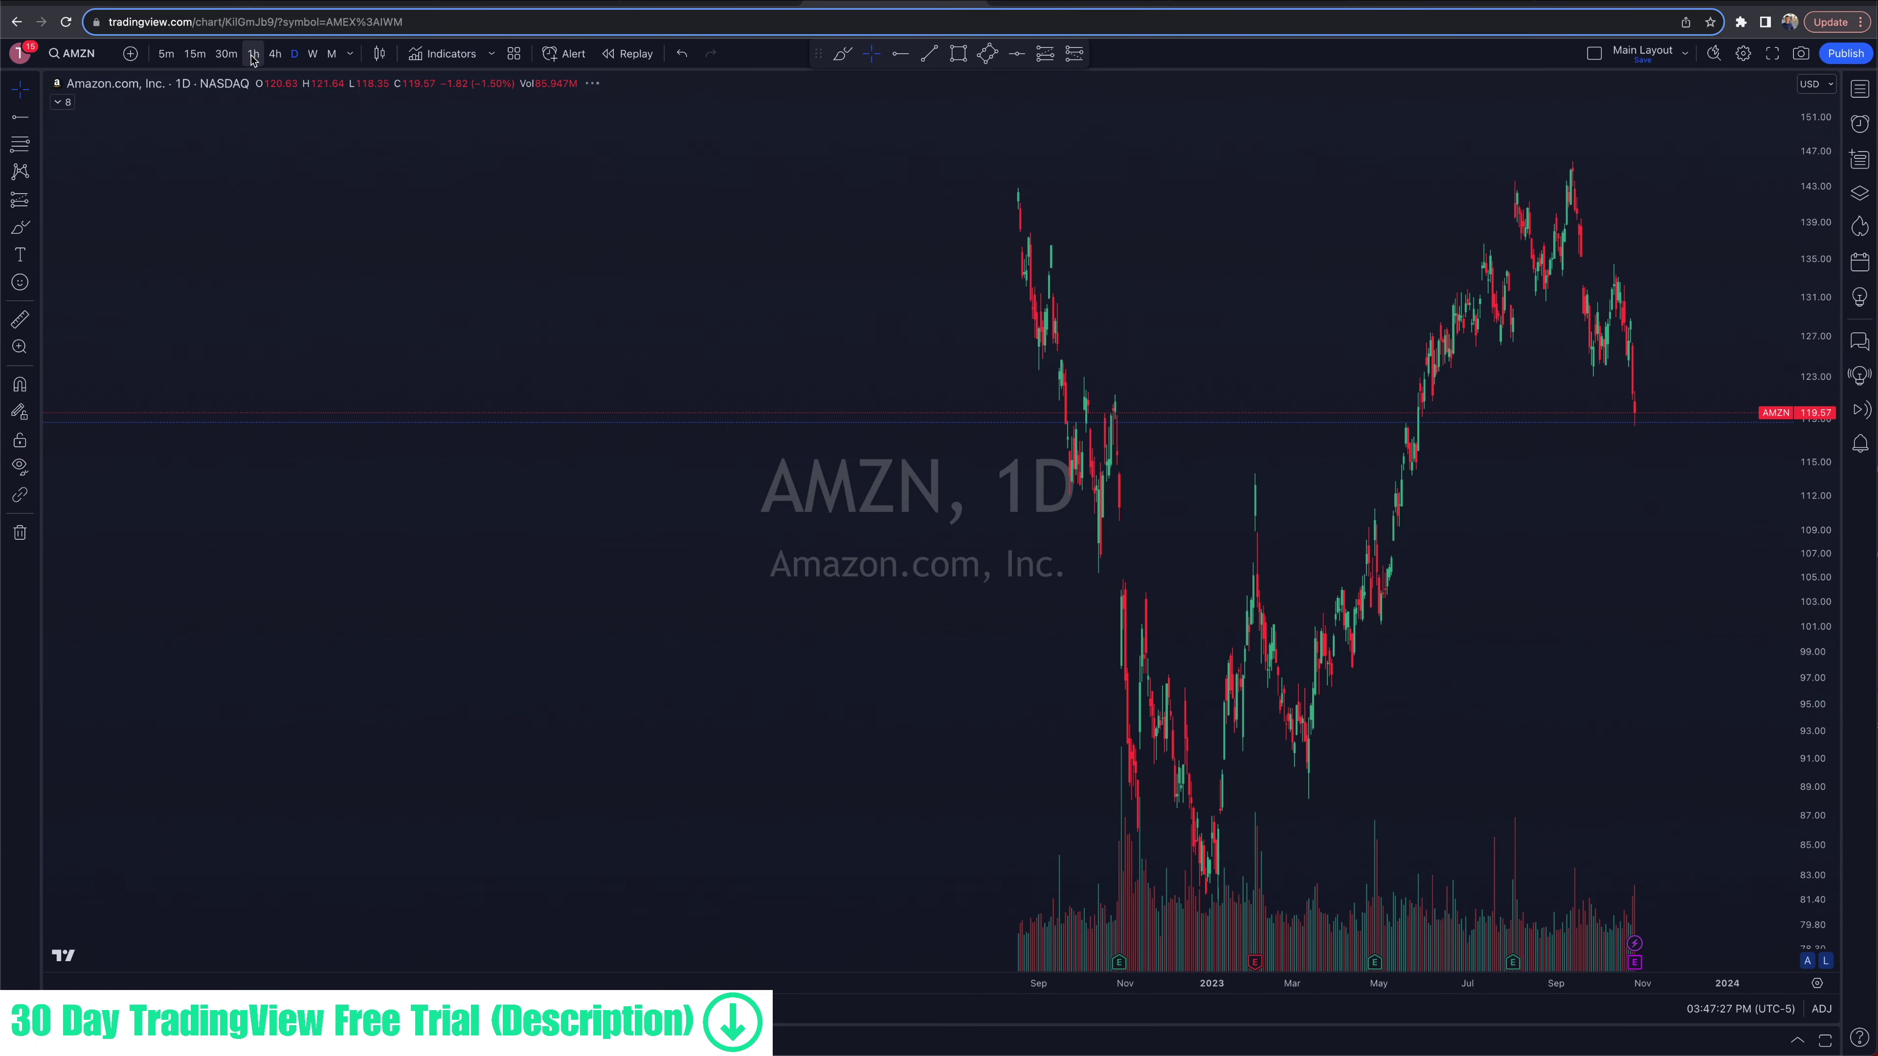
pyautogui.click(226, 53)
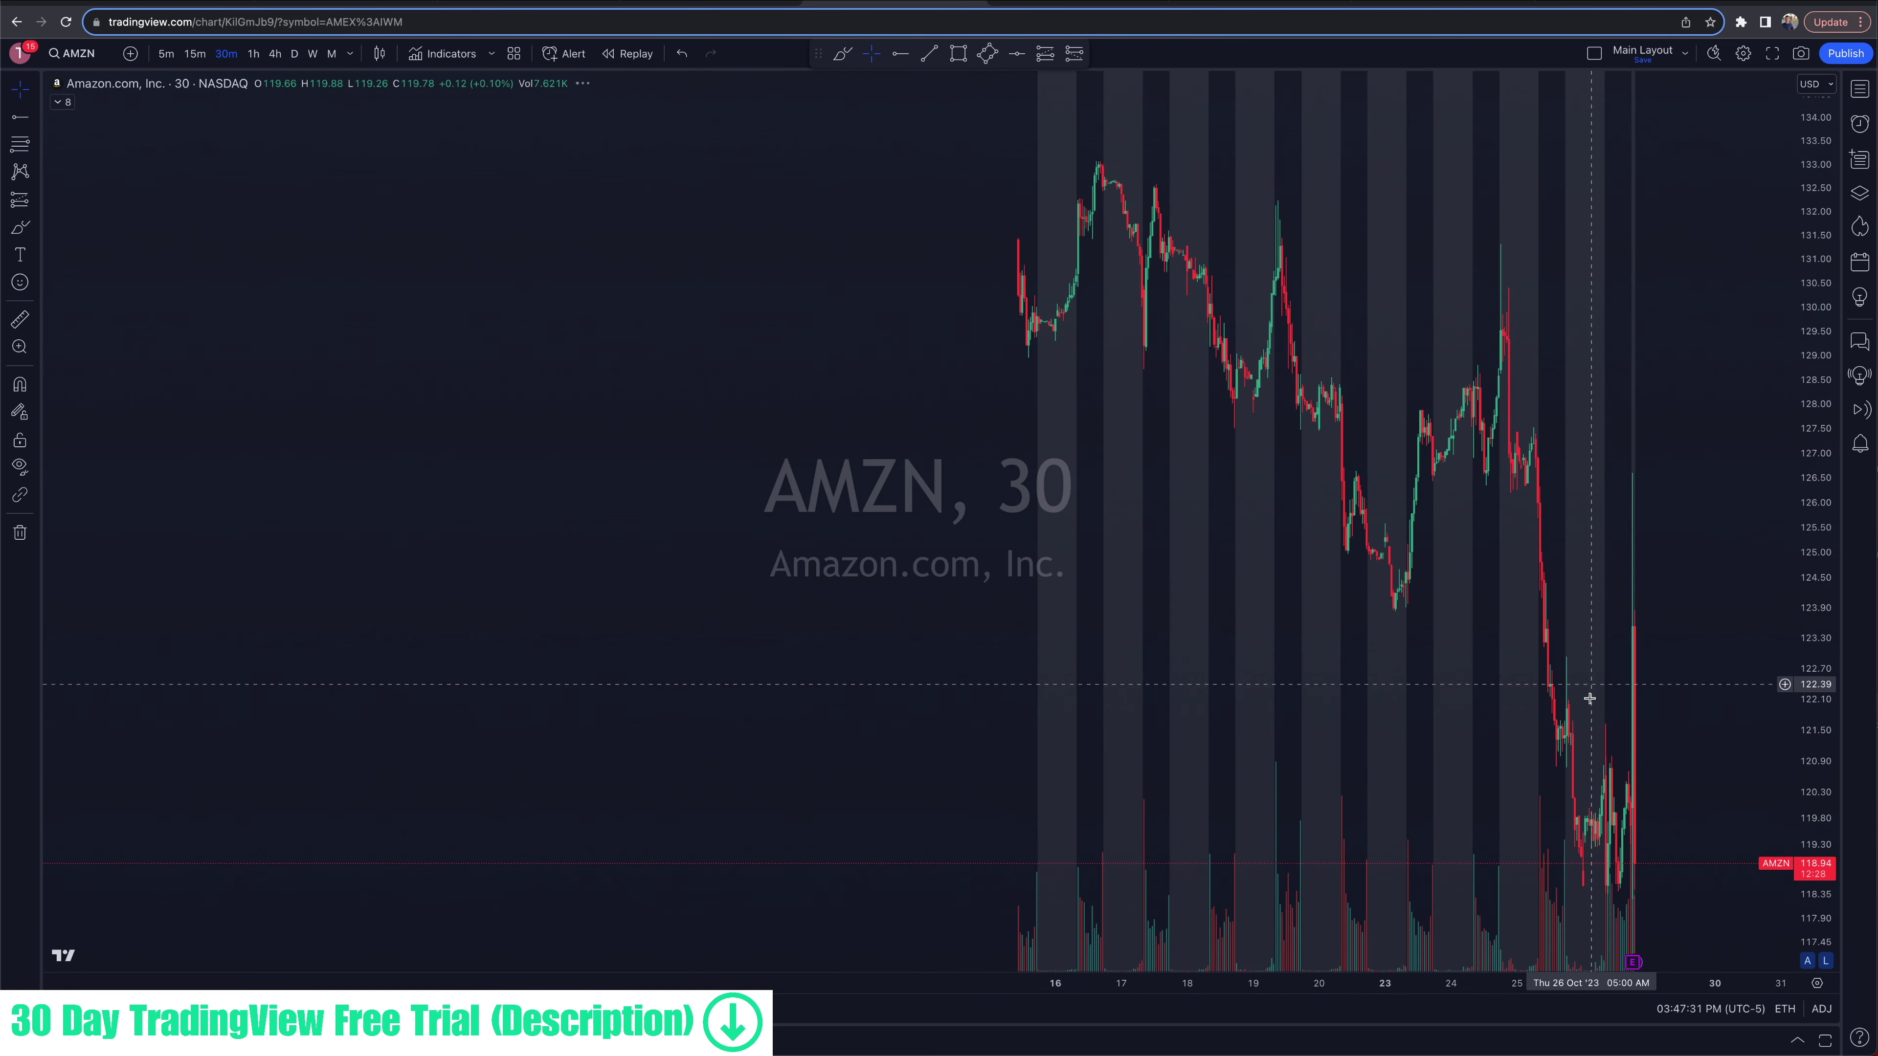
pyautogui.scroll(3, 1656, 797)
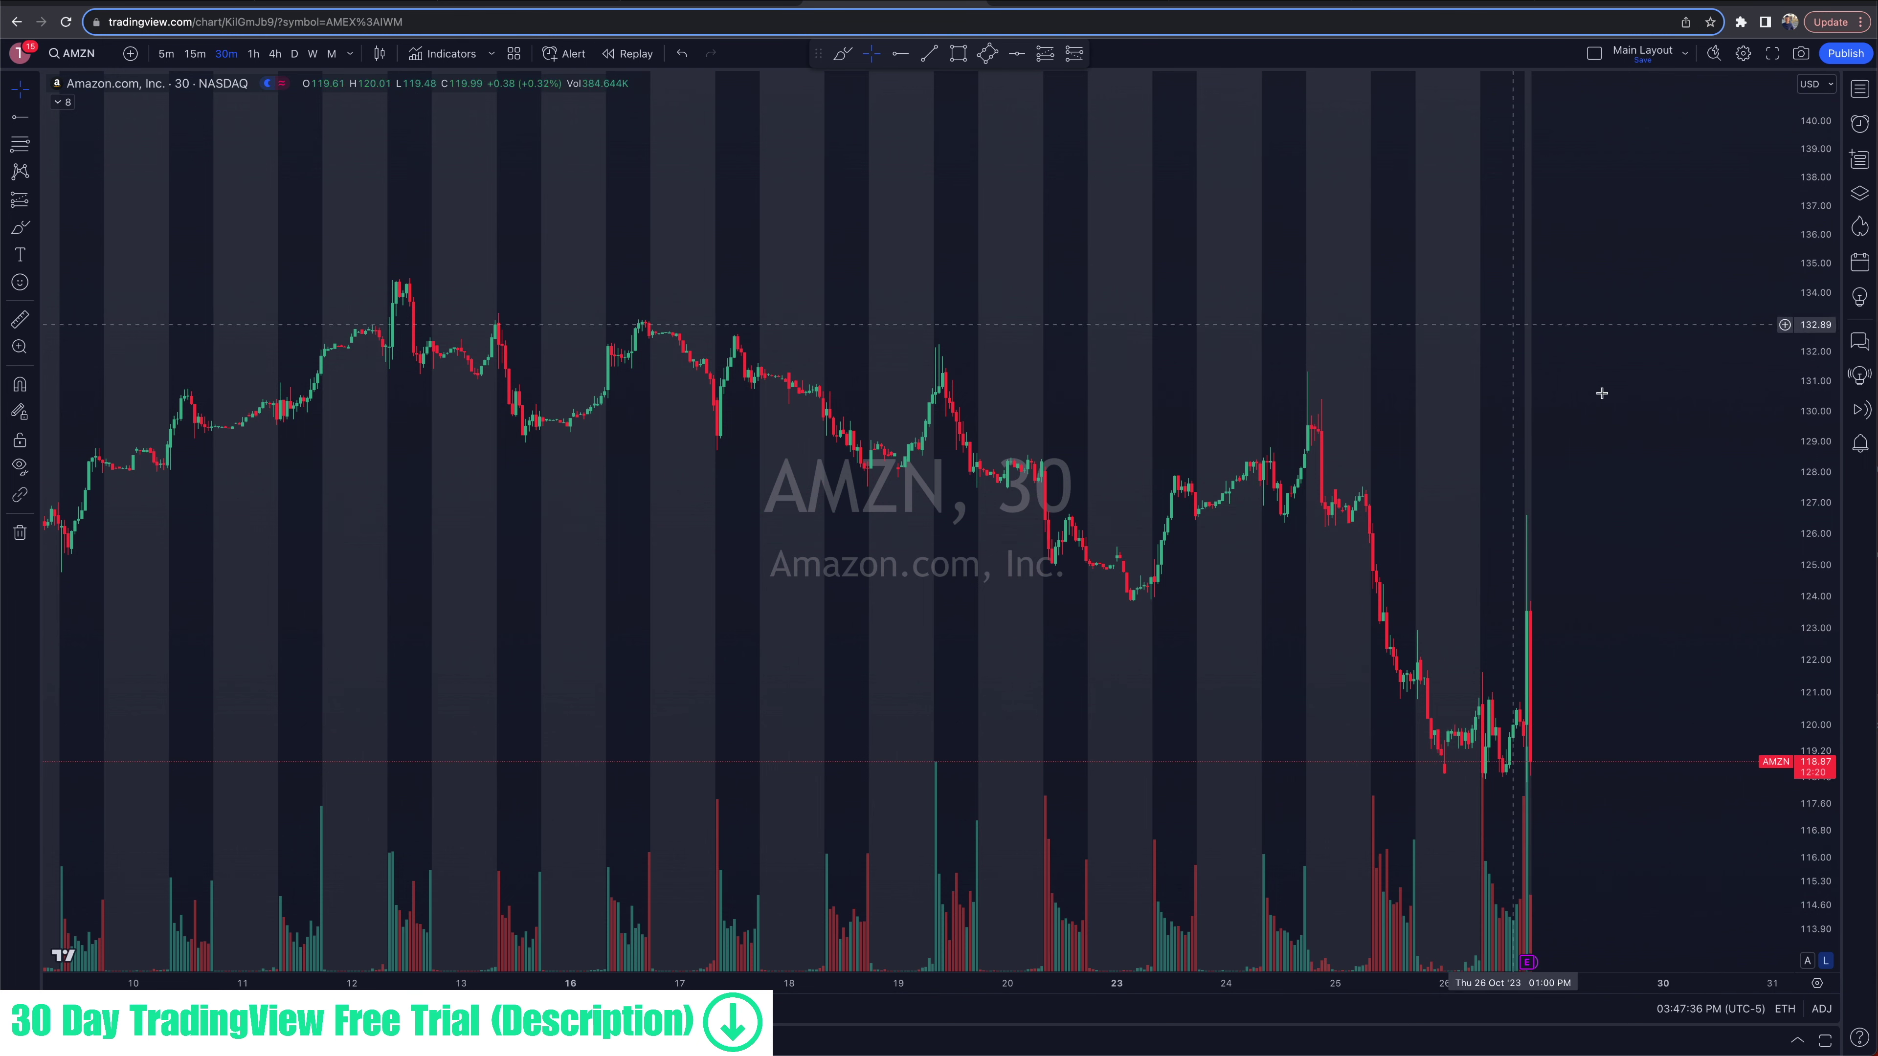
pyautogui.moveTo(1669, 566); pyautogui.dragTo(1523, 303)
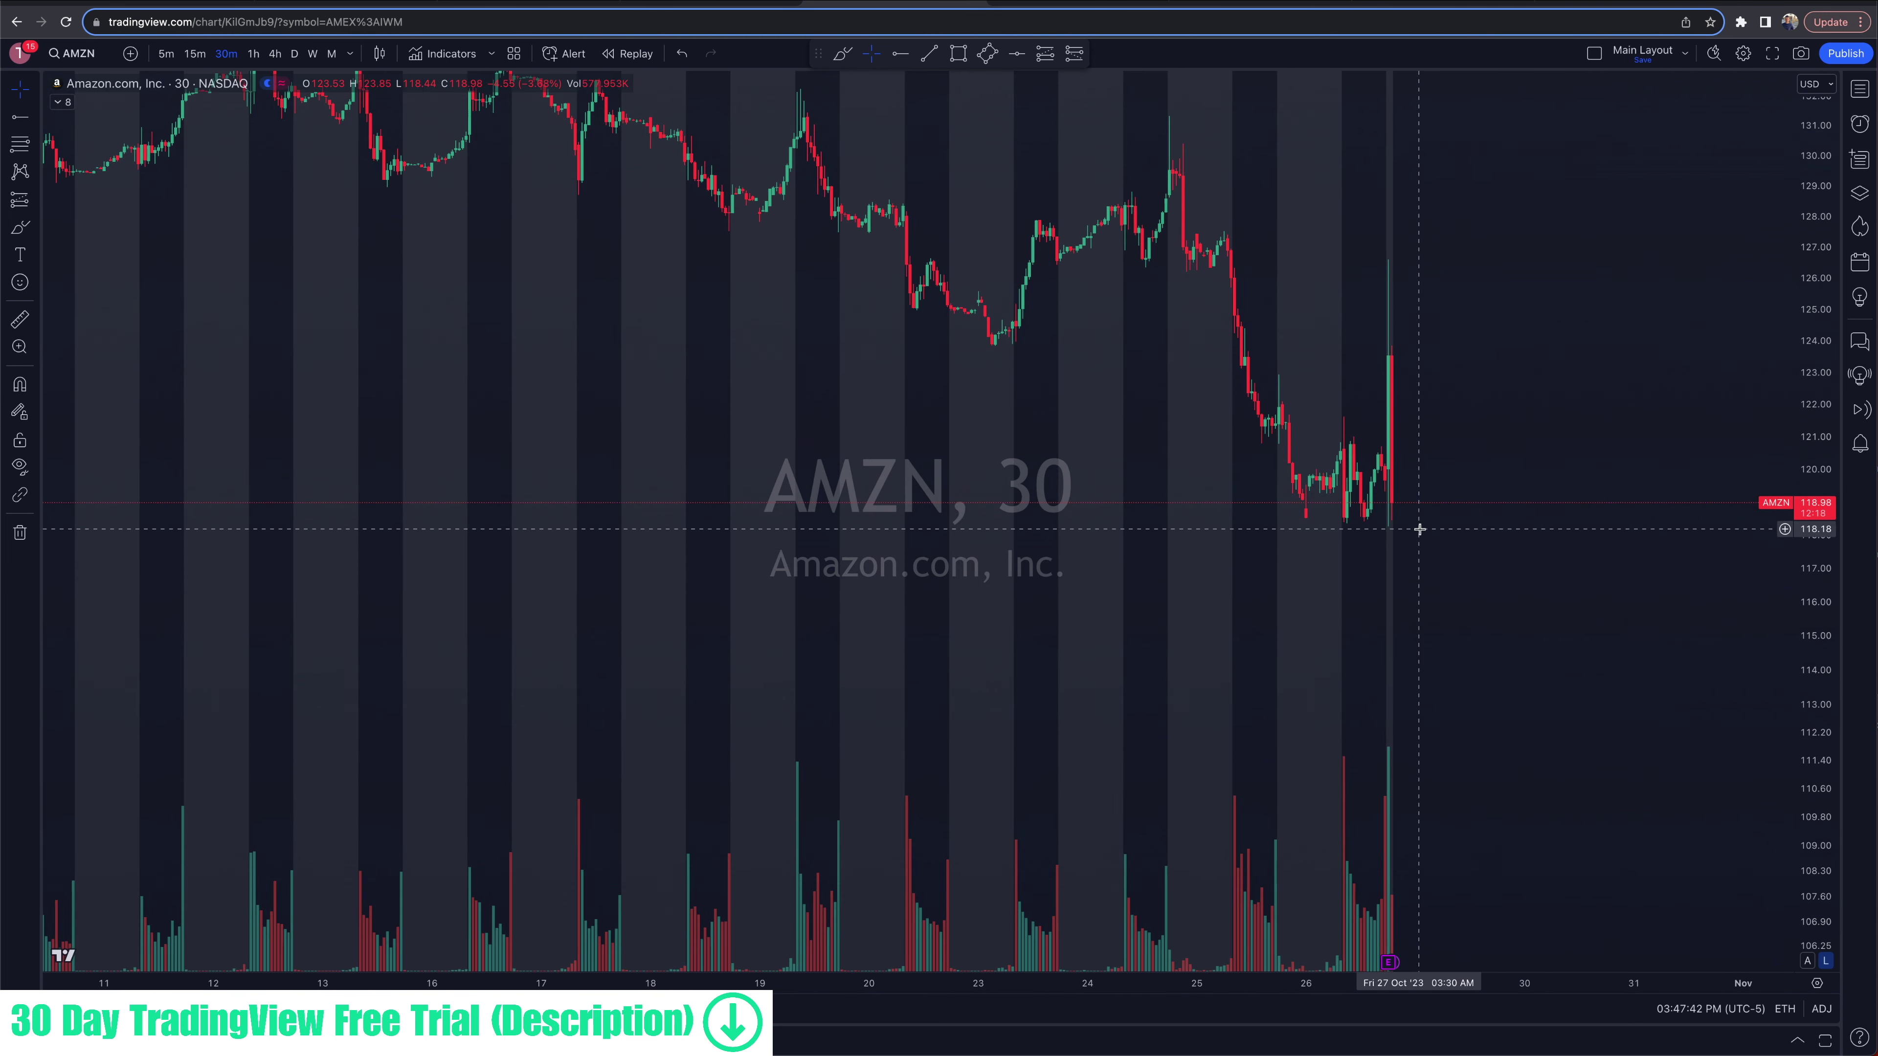
# Step: Place a horizontal ray at about 118.29 under the recent AMZN lows, examine the level, and delete the ray
pyautogui.click(900, 53)
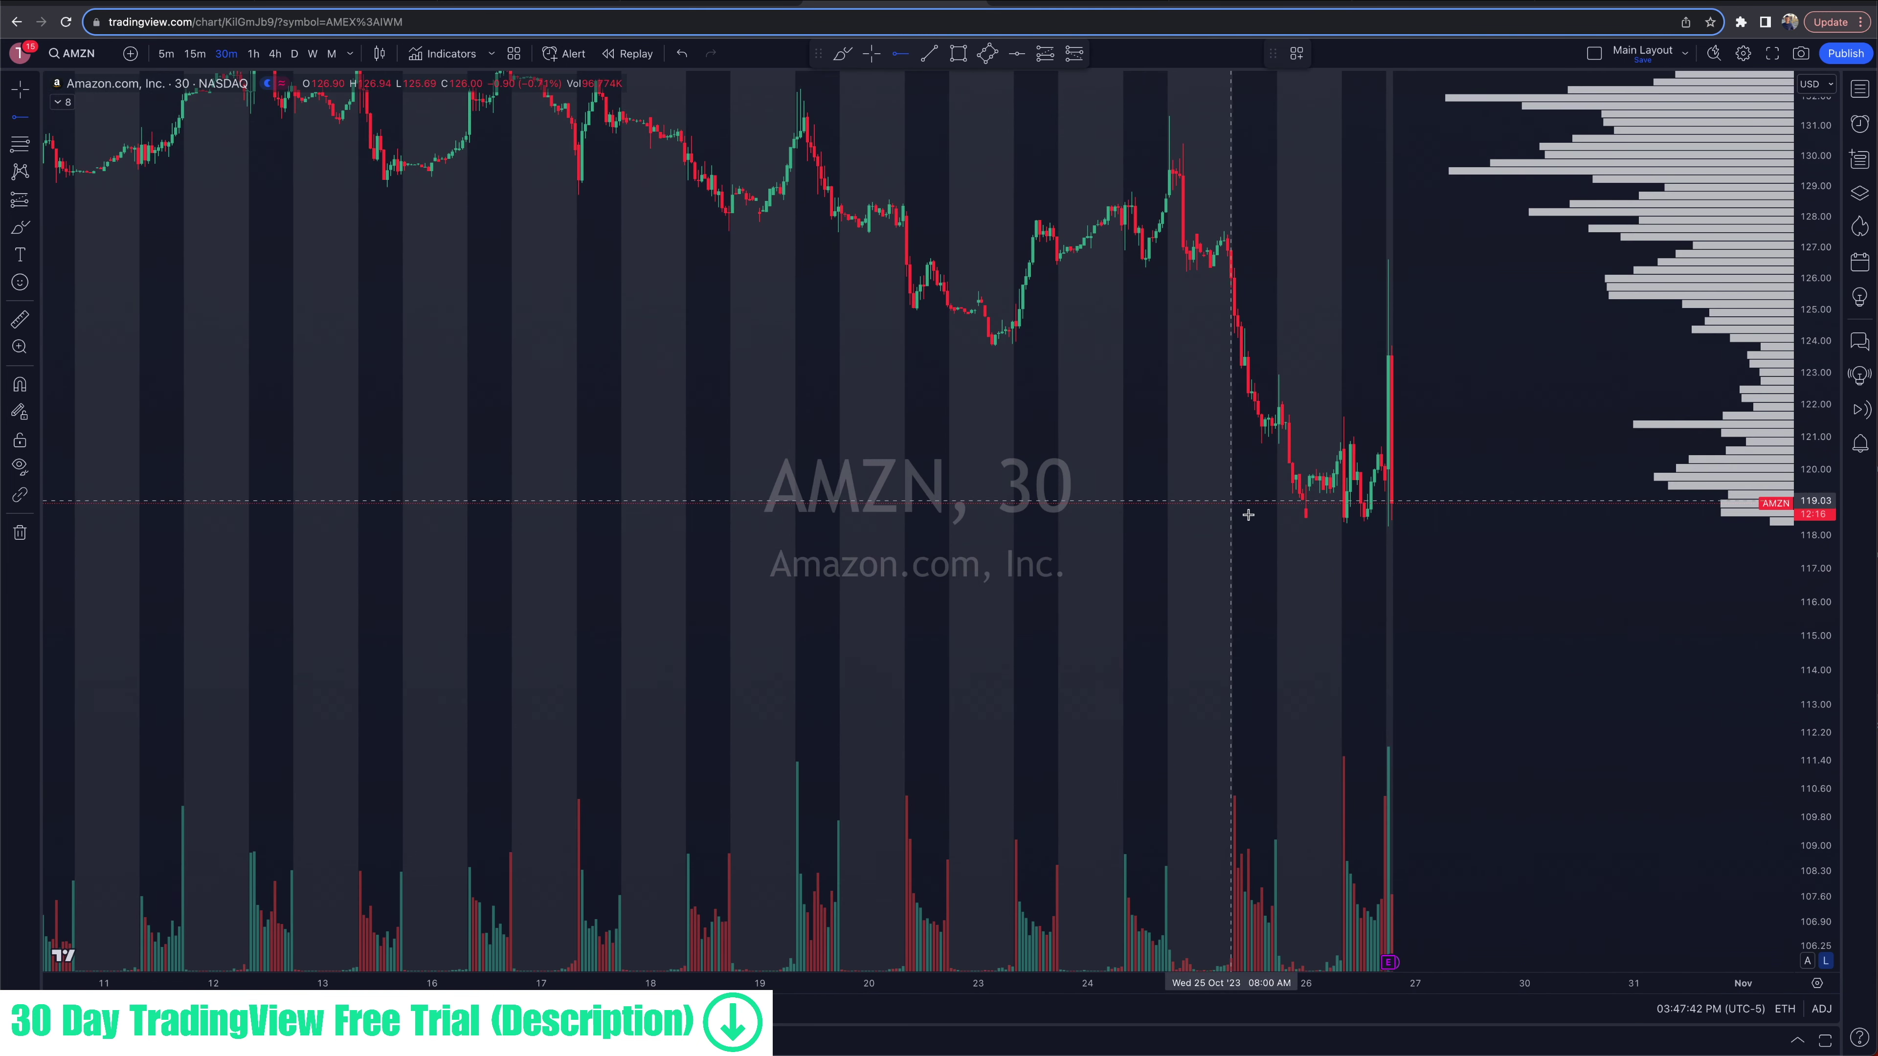
pyautogui.click(1263, 524)
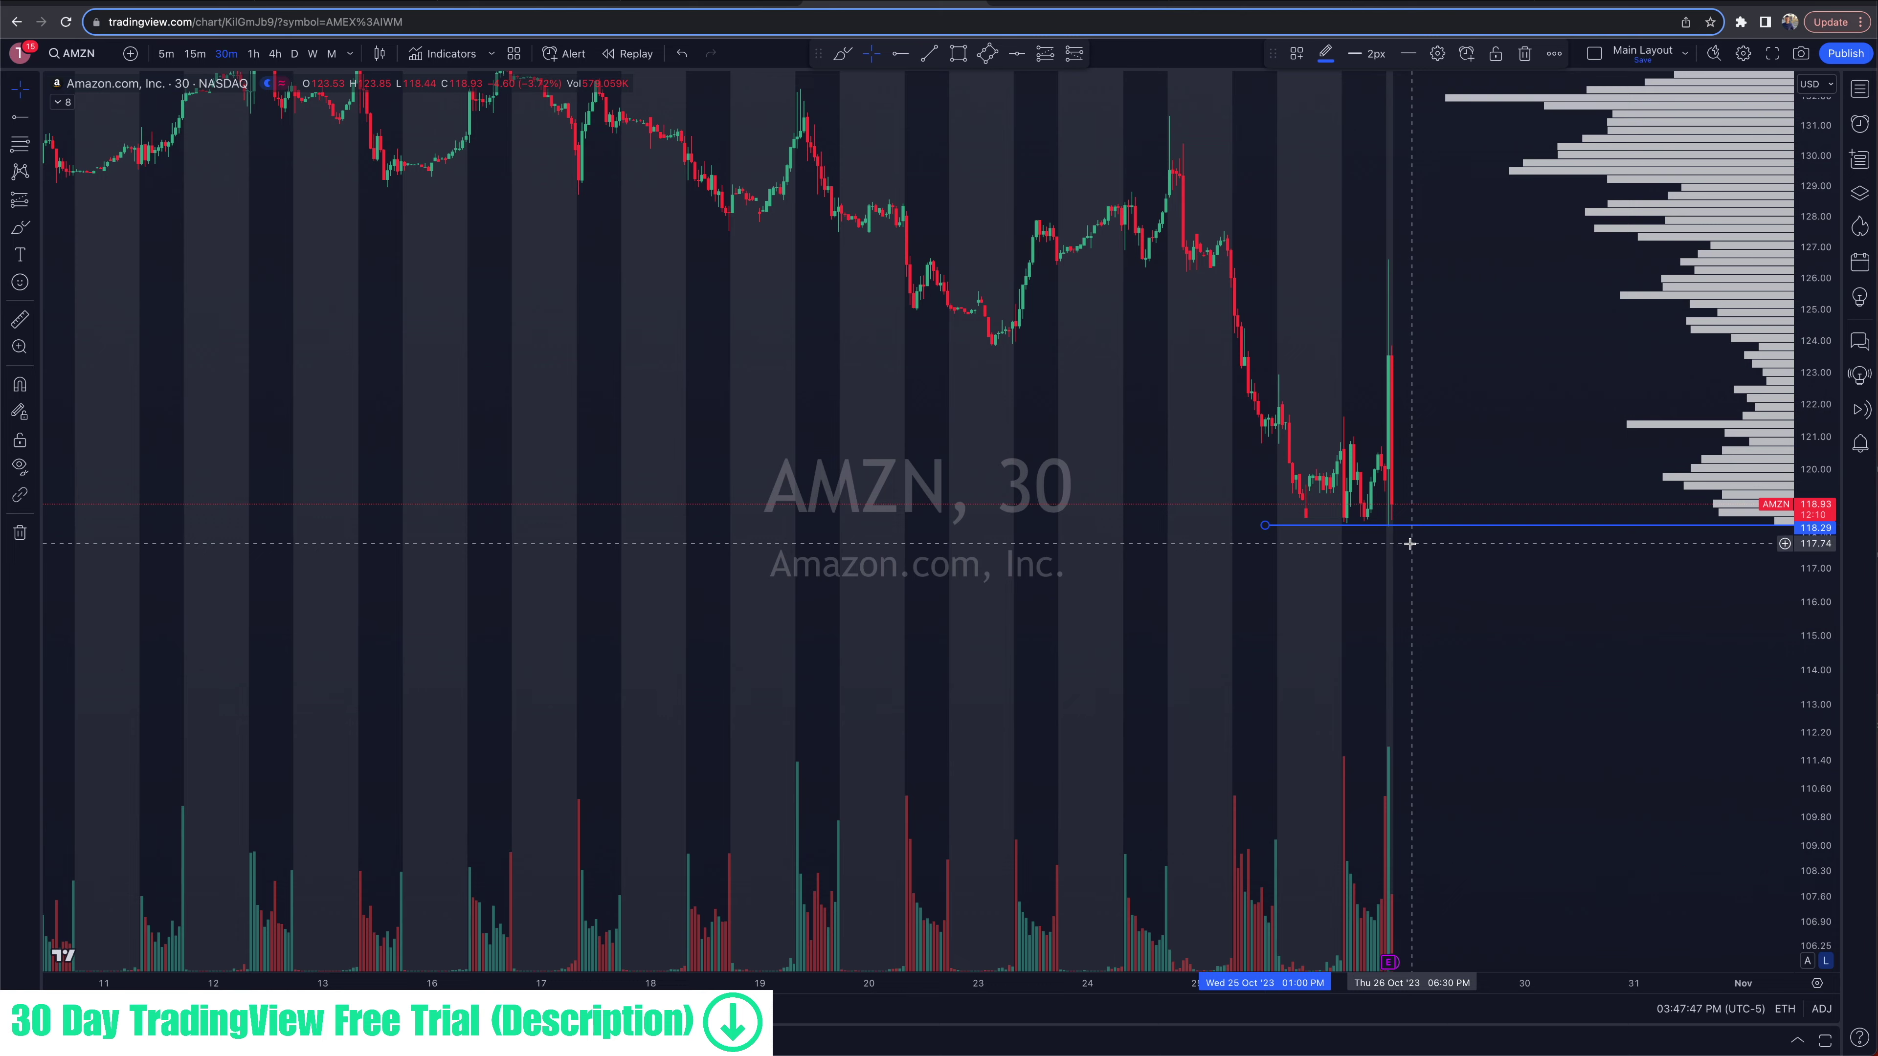
pyautogui.moveTo(1413, 541); pyautogui.dragTo(1242, 619)
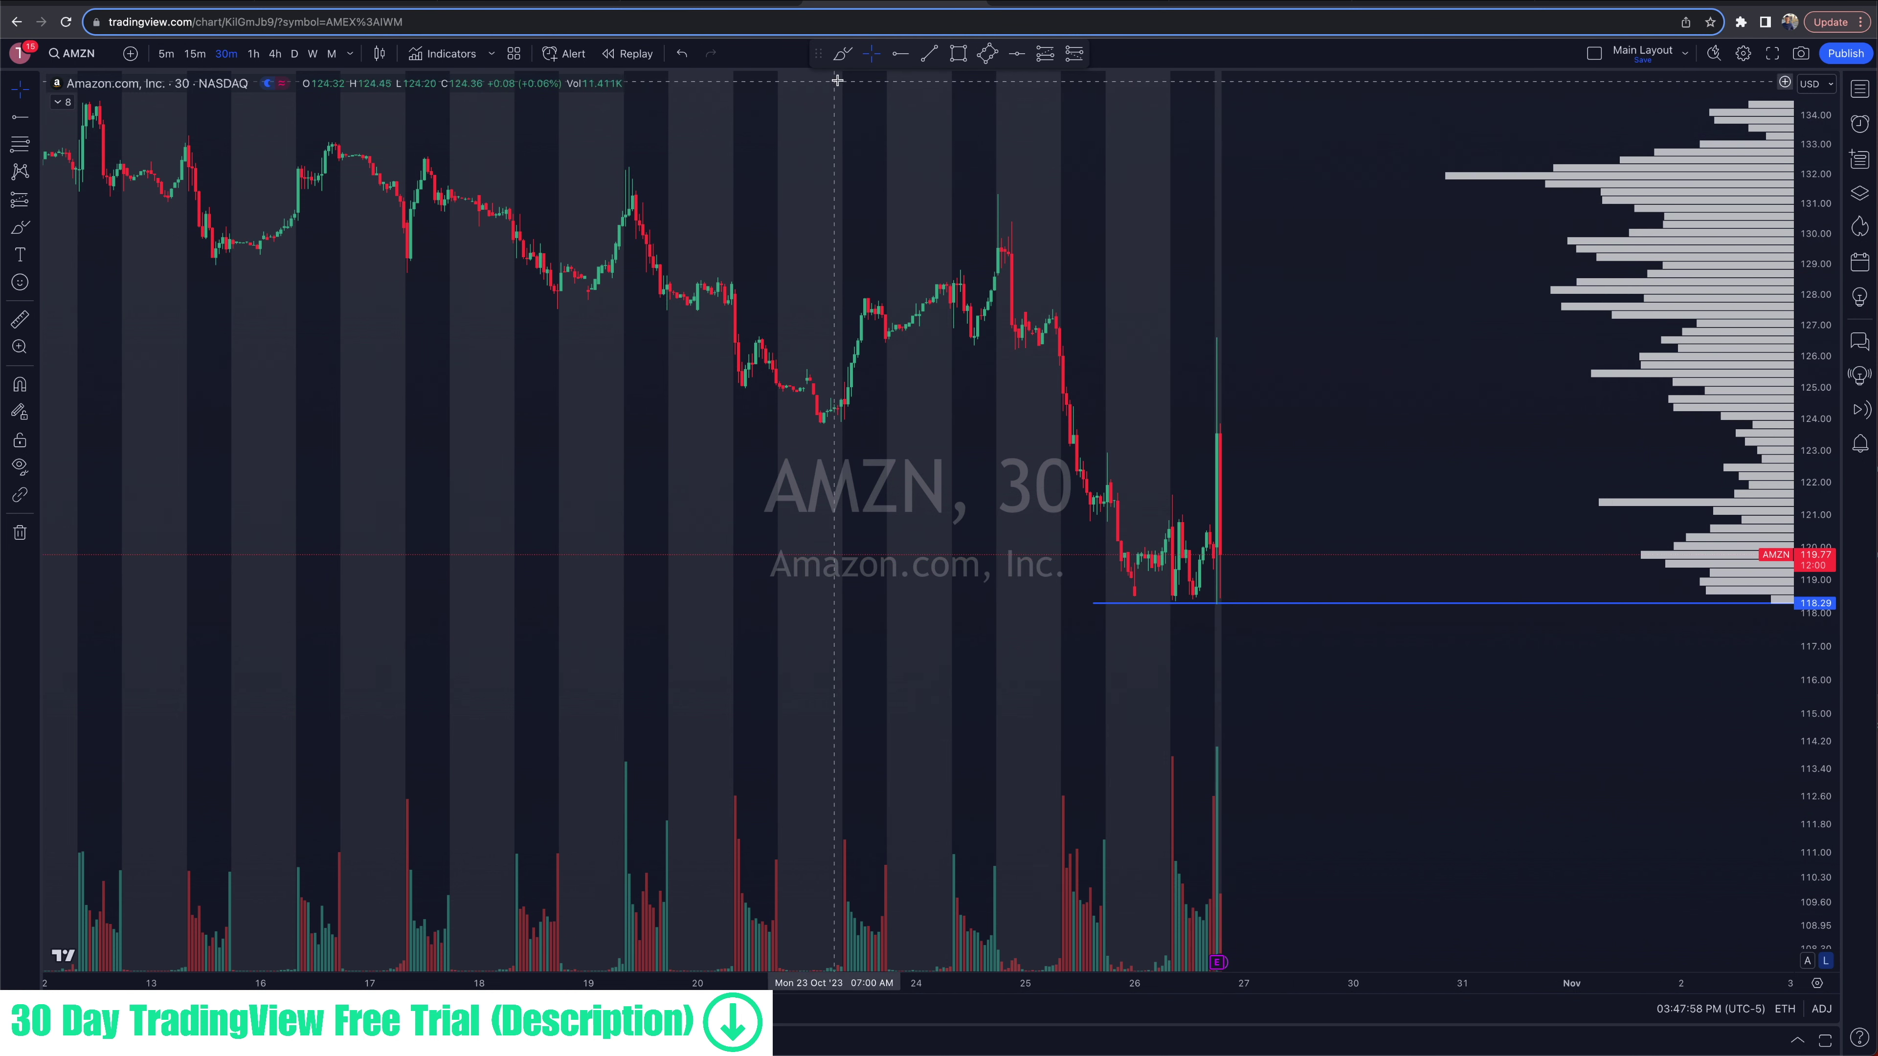
pyautogui.click(1316, 605)
pyautogui.press('Delete')
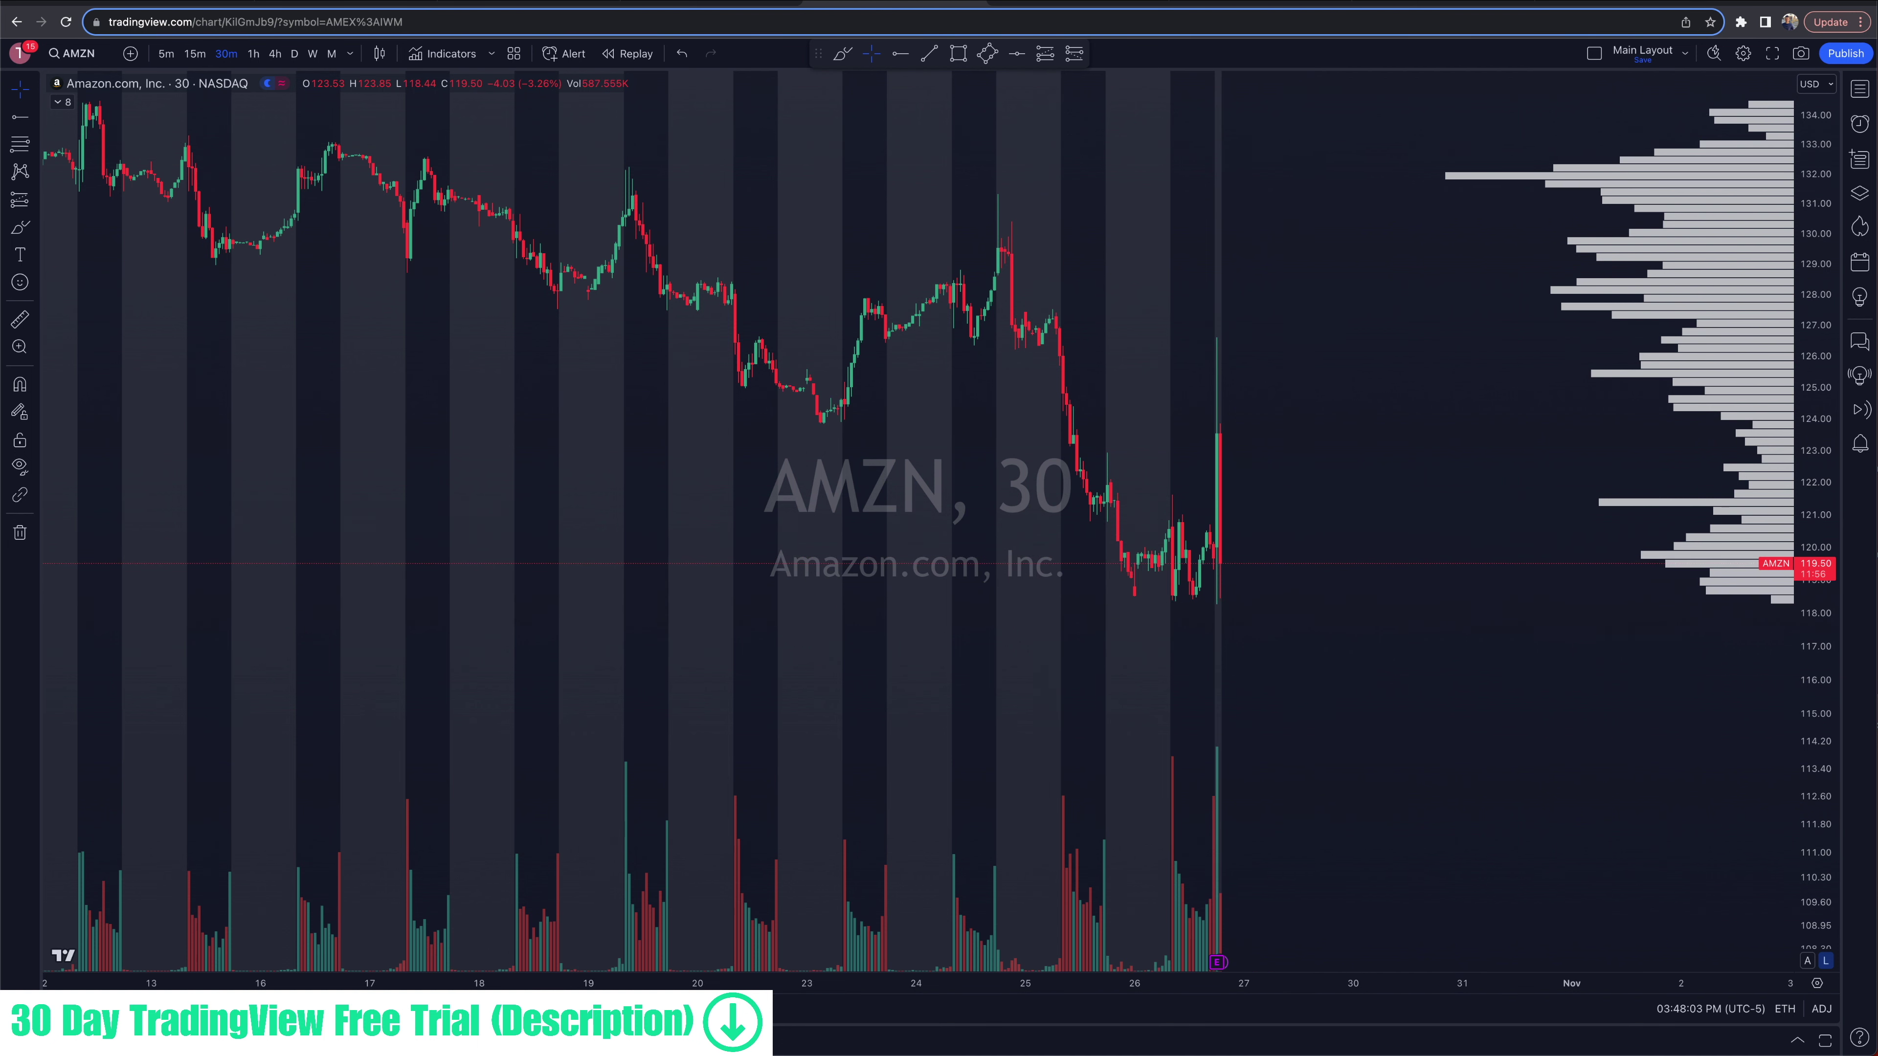
# Step: Load the QQQ daily chart and bring its price history since early 2022 into view beside the volume profile
pyautogui.click(71, 60)
pyautogui.write('QQQ')
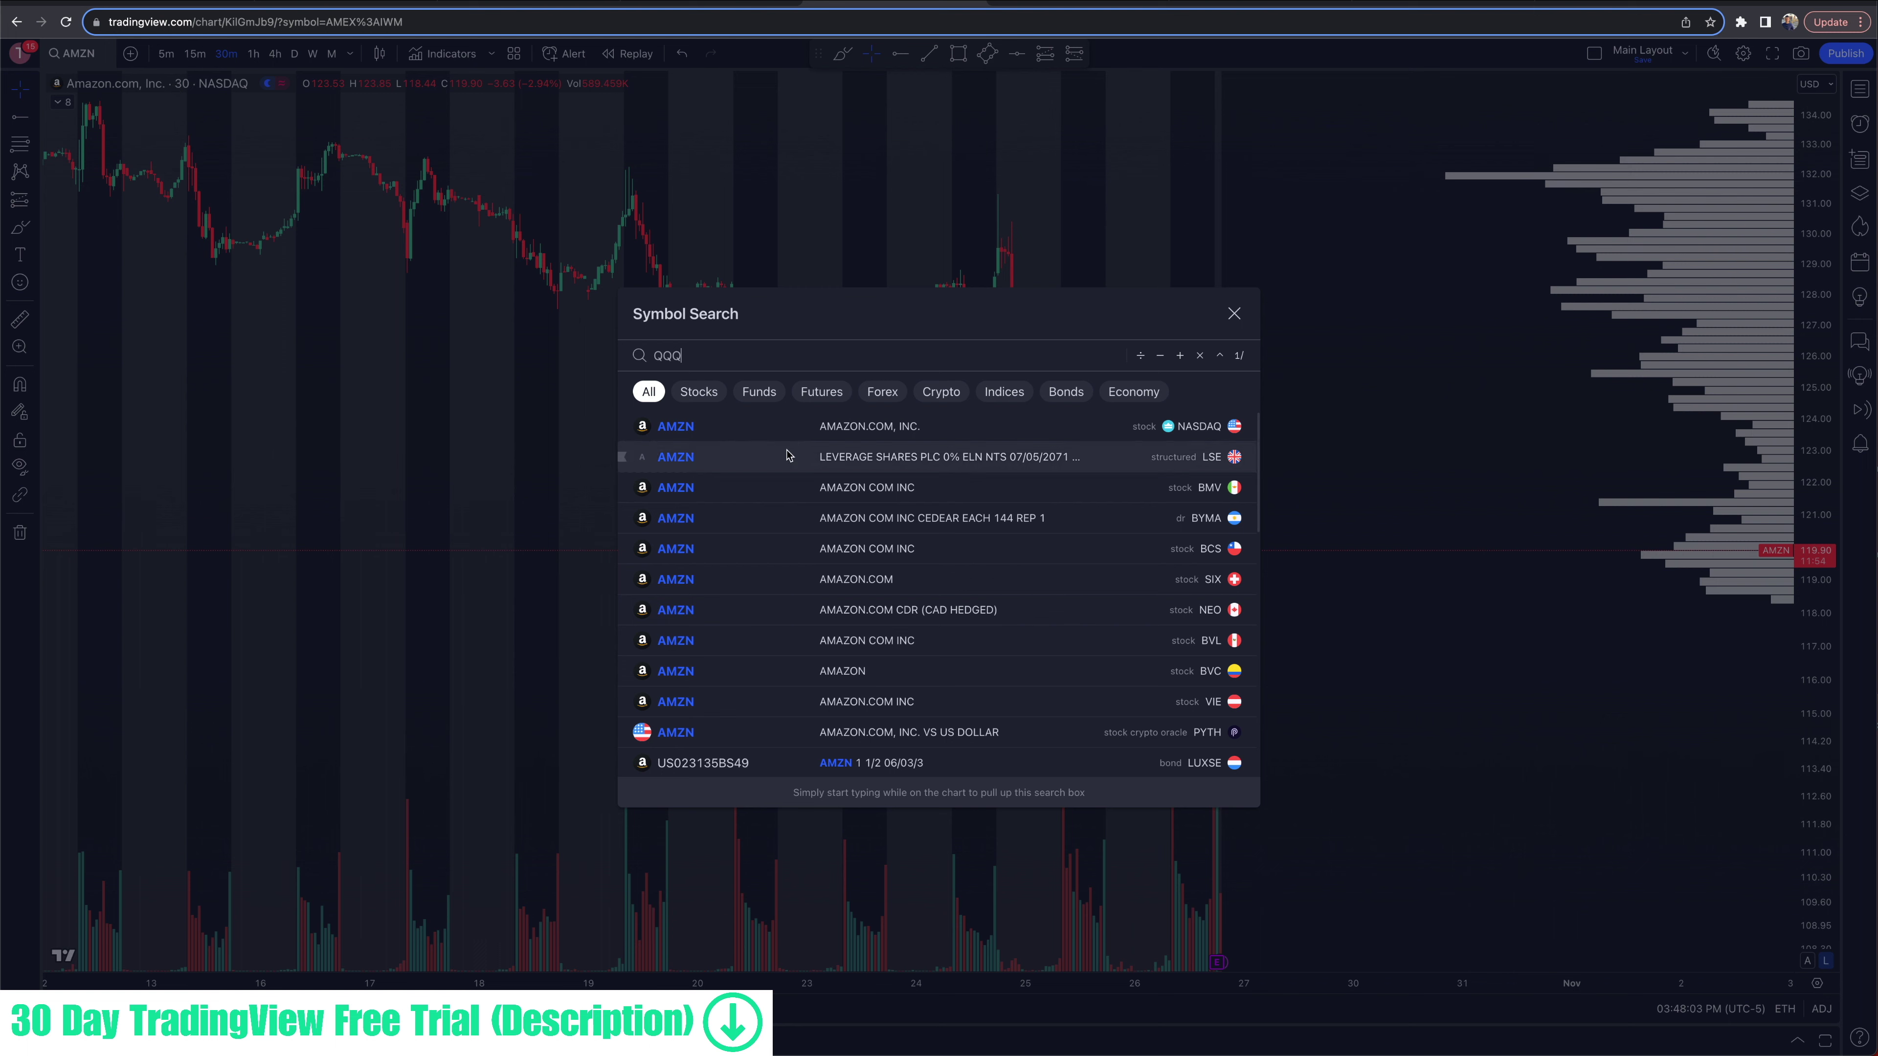
pyautogui.click(791, 431)
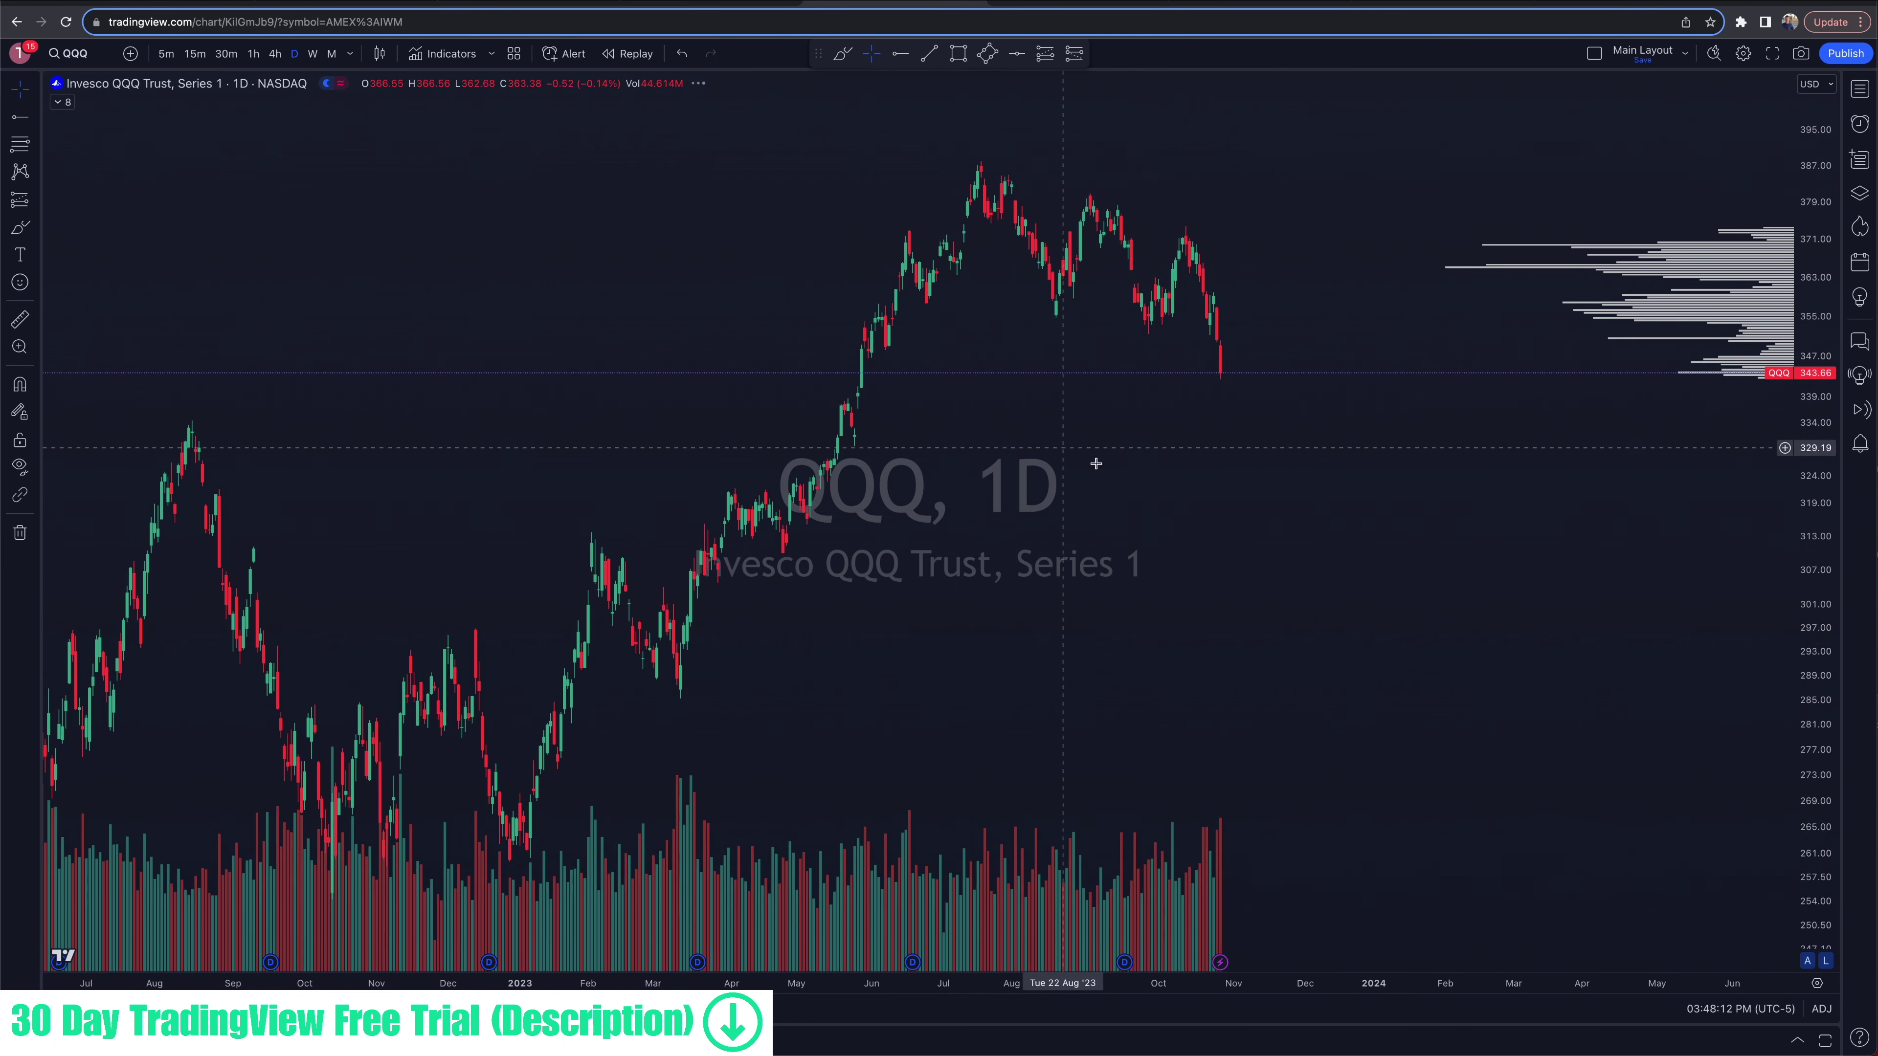
pyautogui.scroll(-5, 1124, 510)
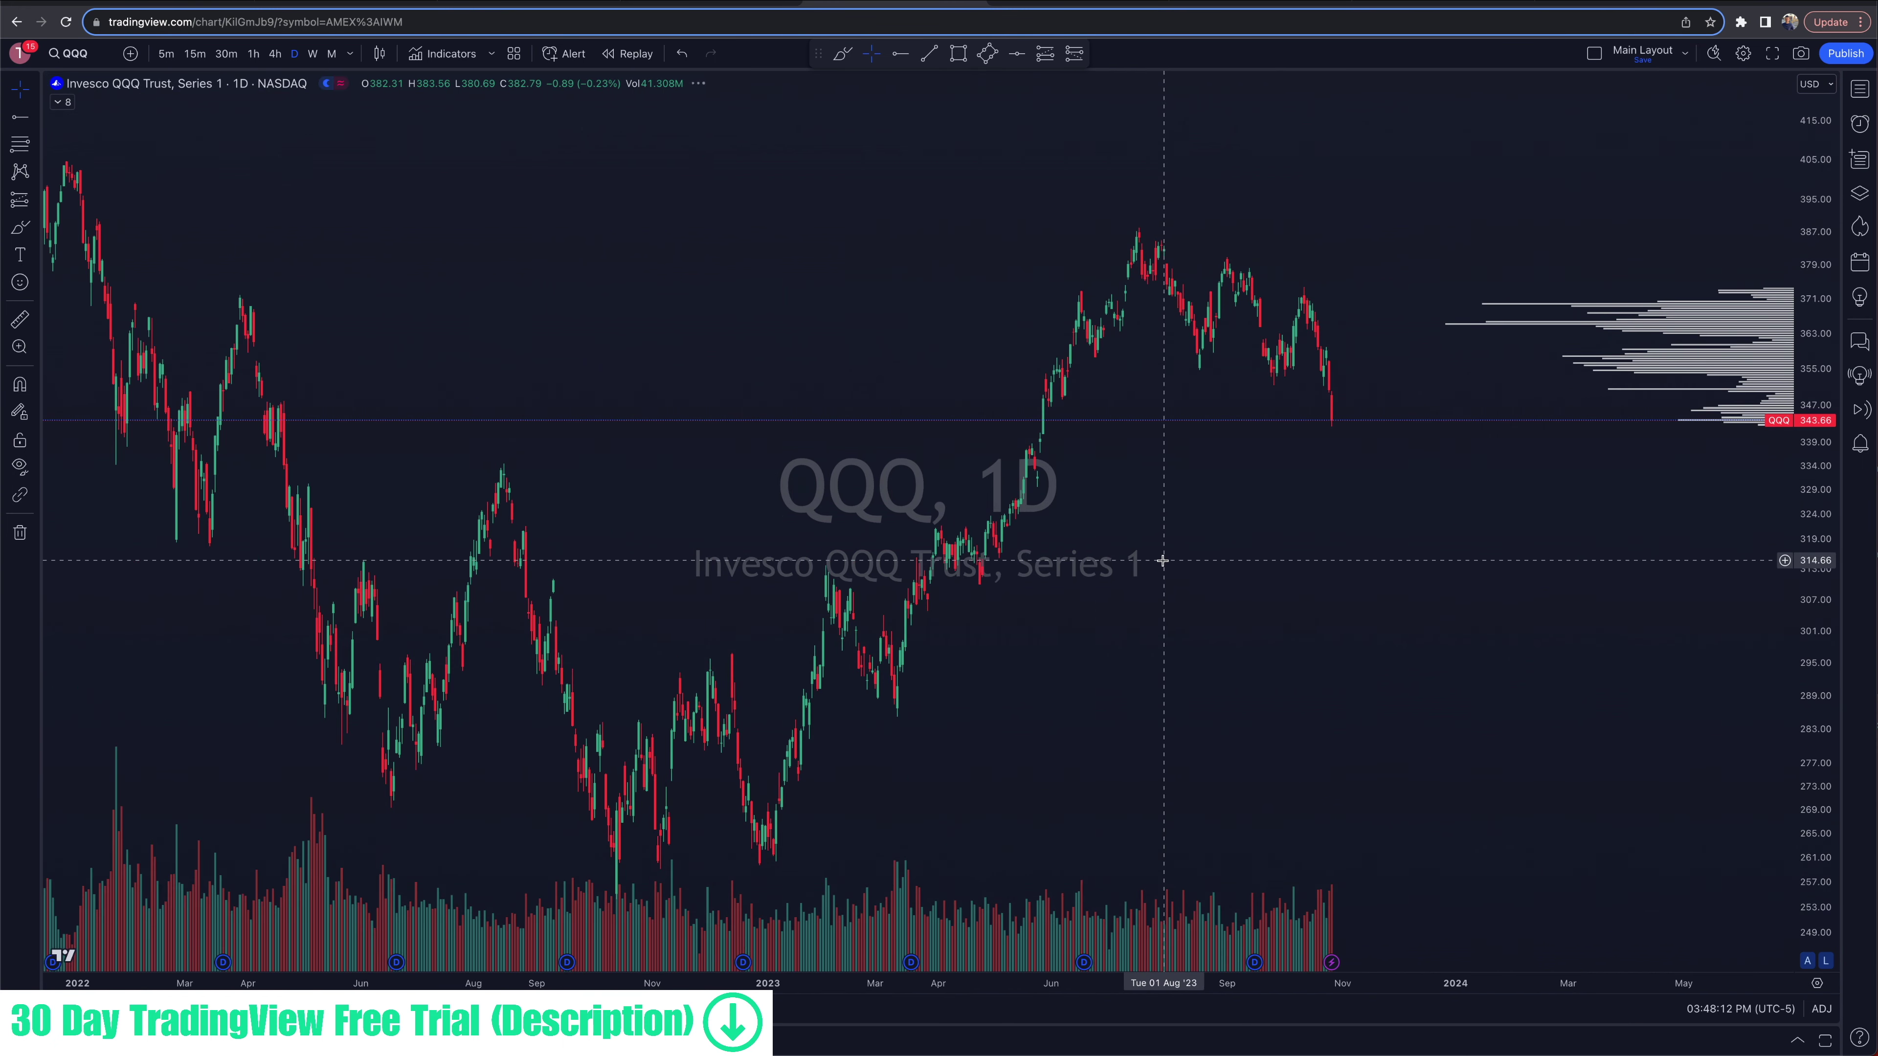
pyautogui.hscroll(5, 1162, 561)
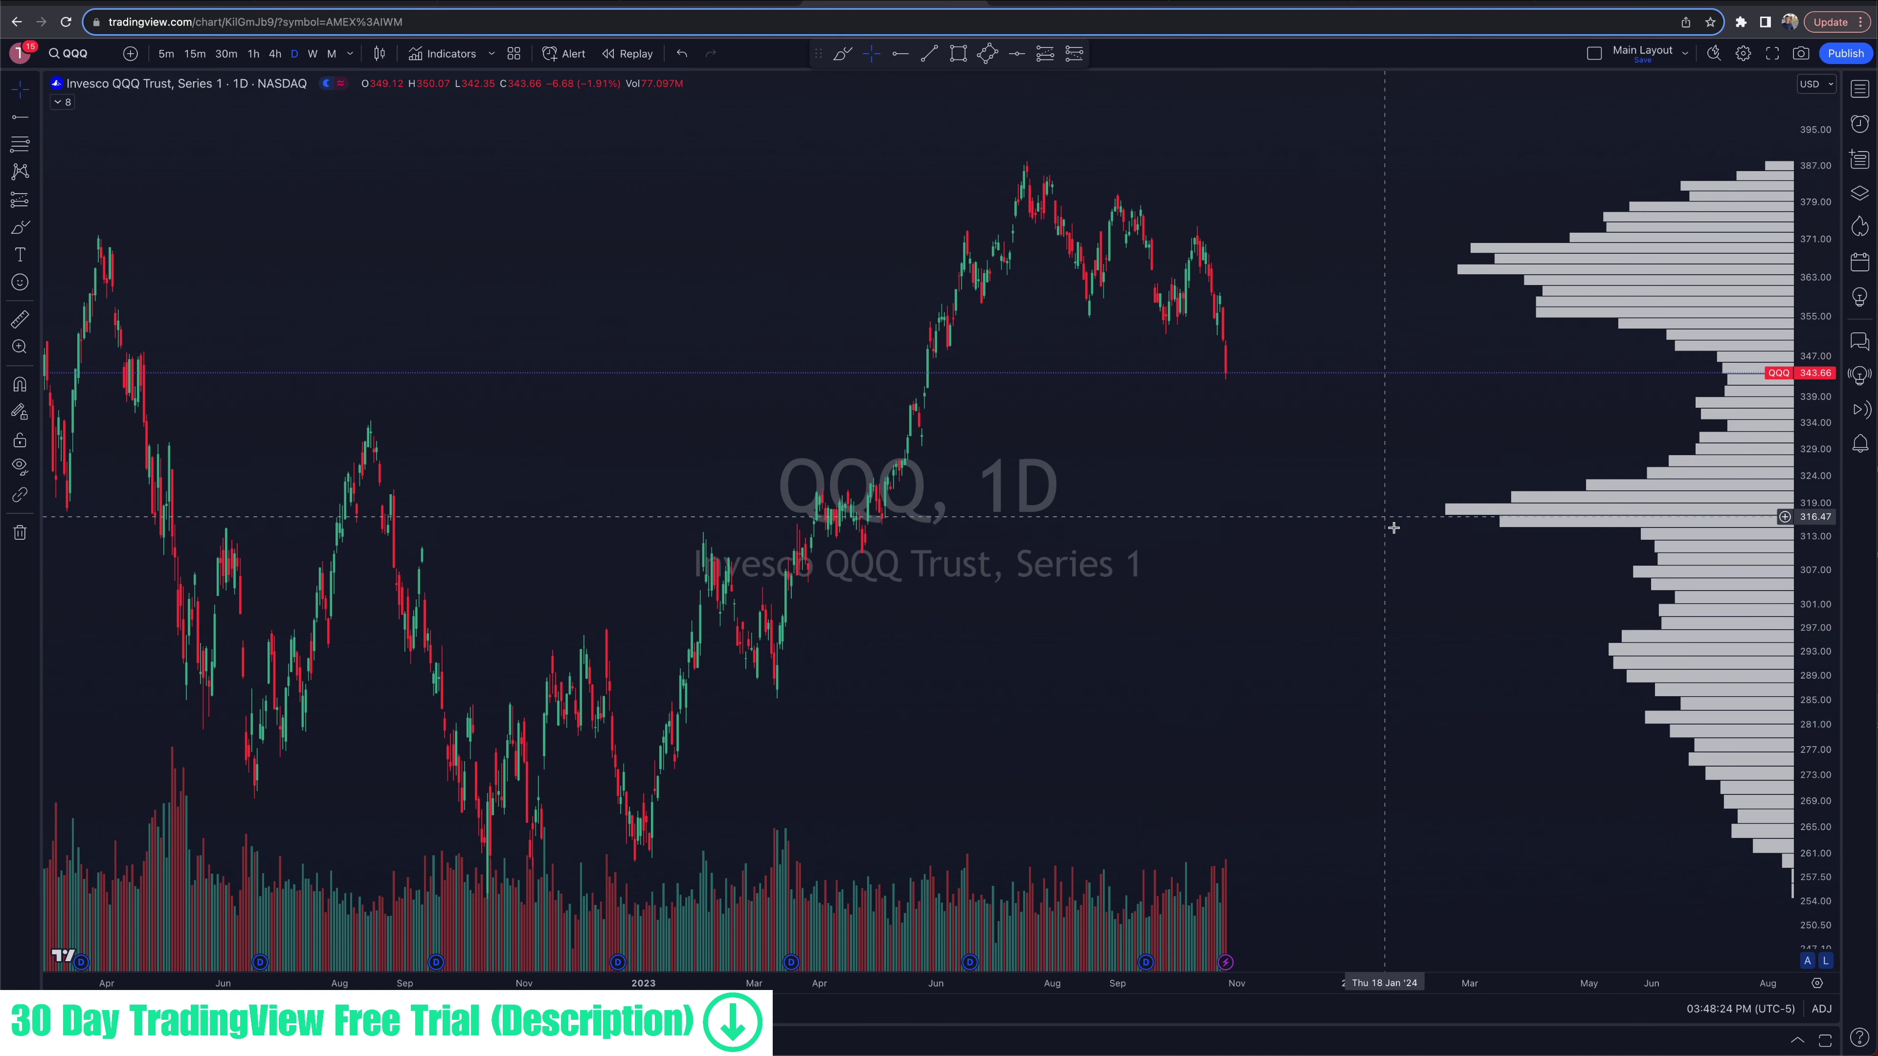
# Step: Brush a mark at the QQQ volume node near 318 and a path down from the latest candle, then undo both marks
pyautogui.click(842, 53)
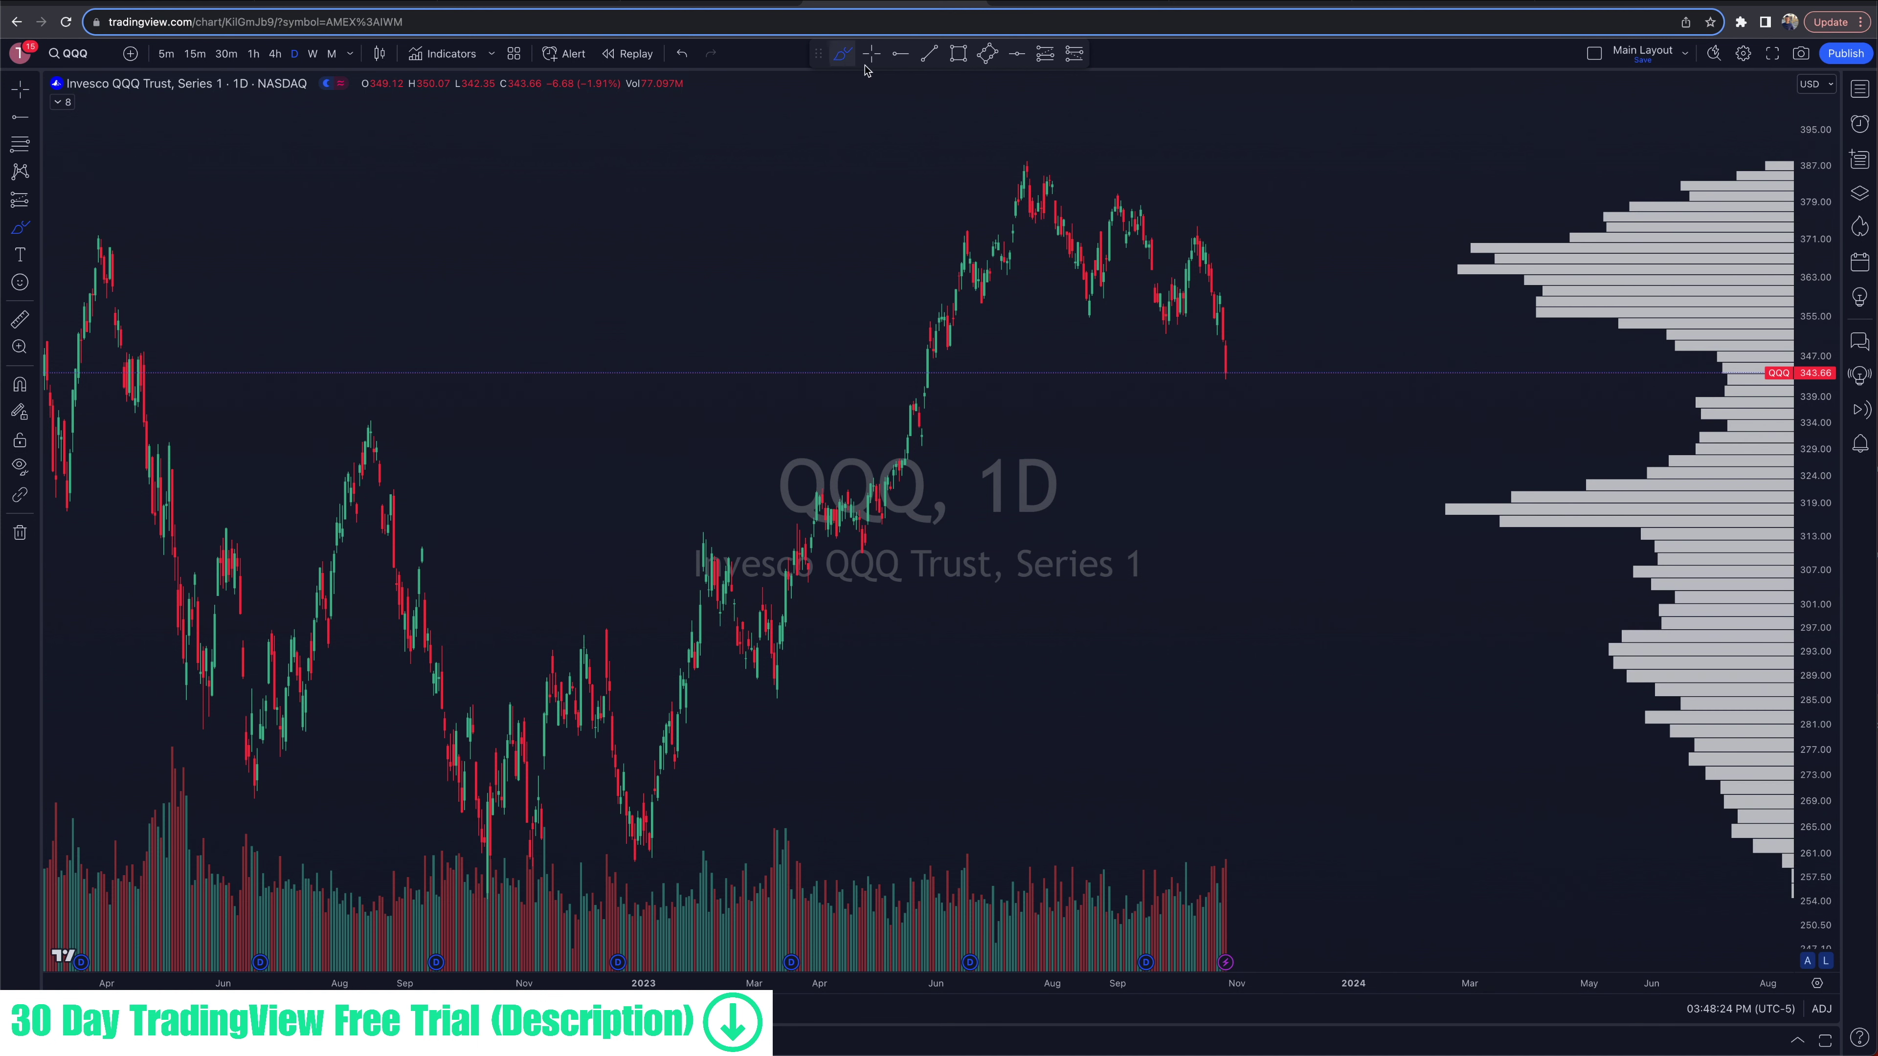
pyautogui.moveTo(1538, 481)
pyautogui.mouseDown()
pyautogui.moveTo(1429, 482)
pyautogui.moveTo(1521, 539)
pyautogui.mouseUp()
pyautogui.moveTo(1223, 375); pyautogui.dragTo(1288, 488)
pyautogui.press('super+z')
pyautogui.press('super+z')
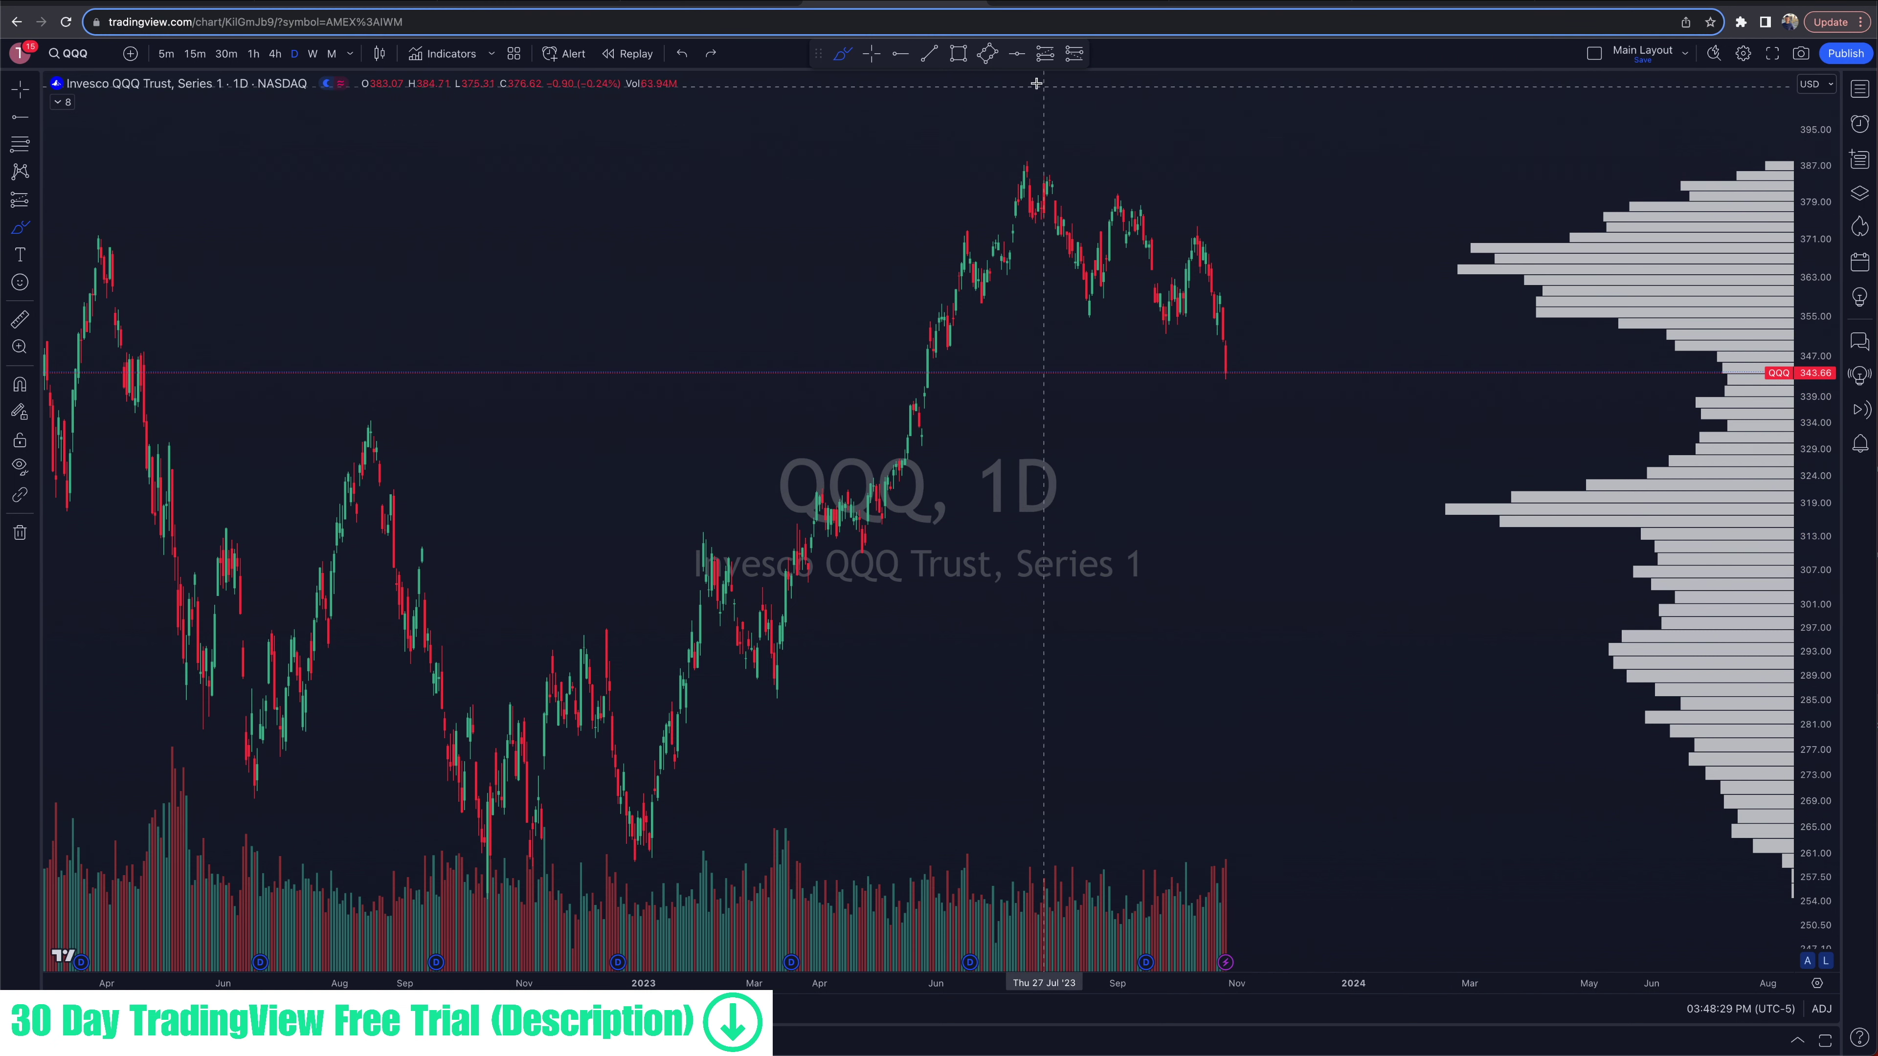
# Step: Measure the potential QQQ drop with a trend line from the latest candle at about 343.63 to about 318.55, then delete it
pyautogui.click(930, 60)
pyautogui.click(1228, 373)
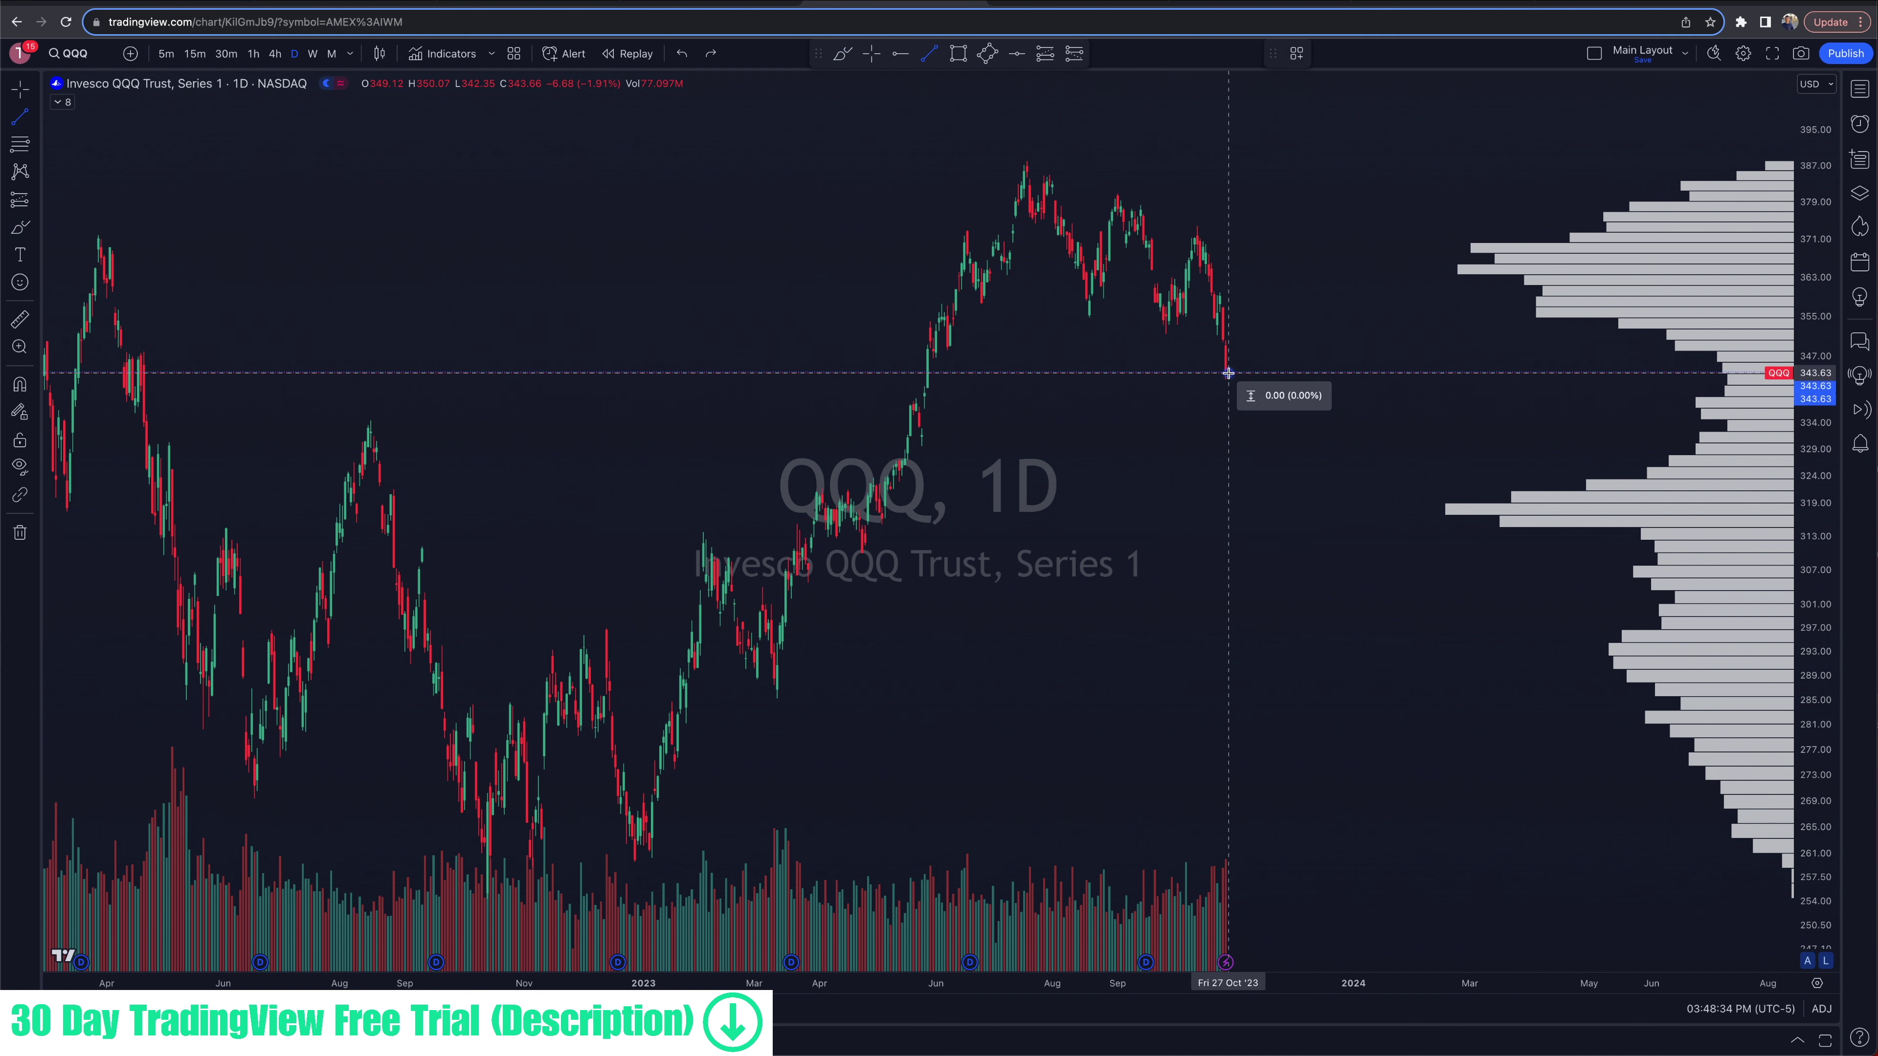
pyautogui.click(1292, 506)
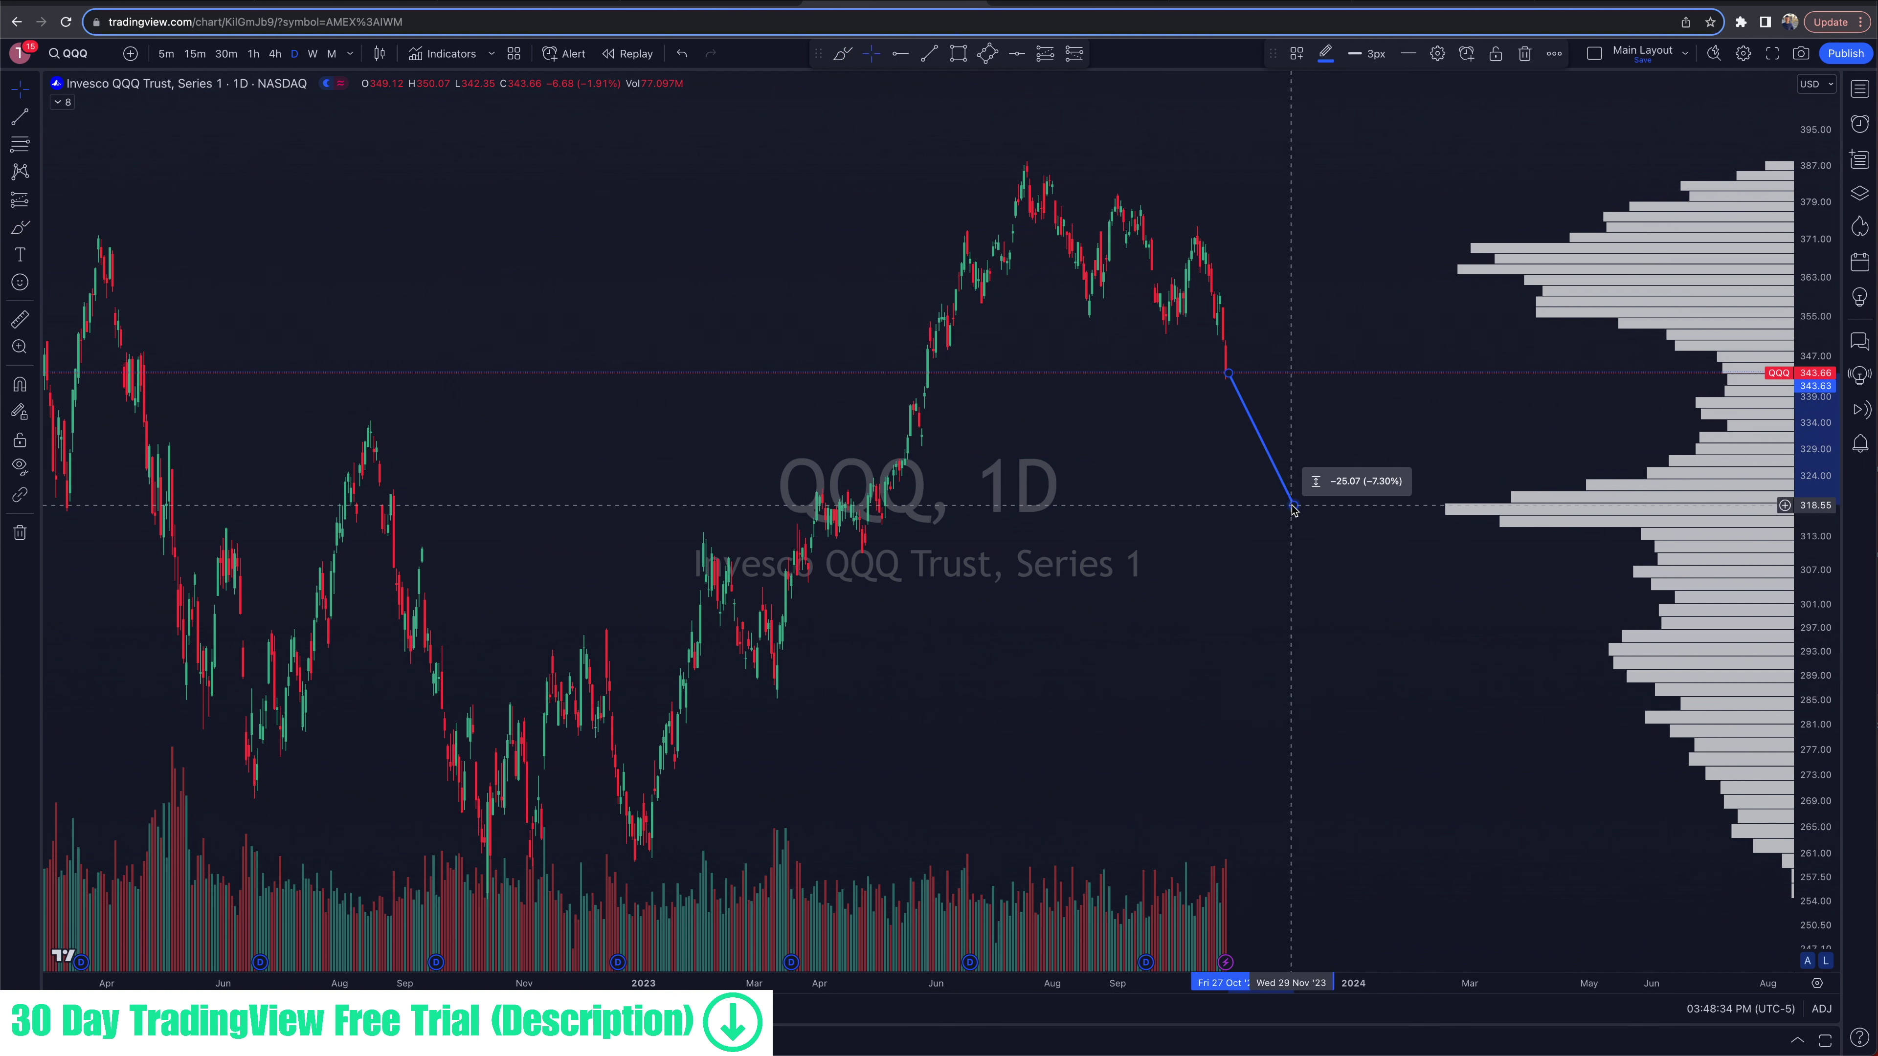
pyautogui.moveTo(1293, 508); pyautogui.dragTo(1294, 508)
pyautogui.doubleClick(1296, 508)
pyautogui.press('BackSpace')
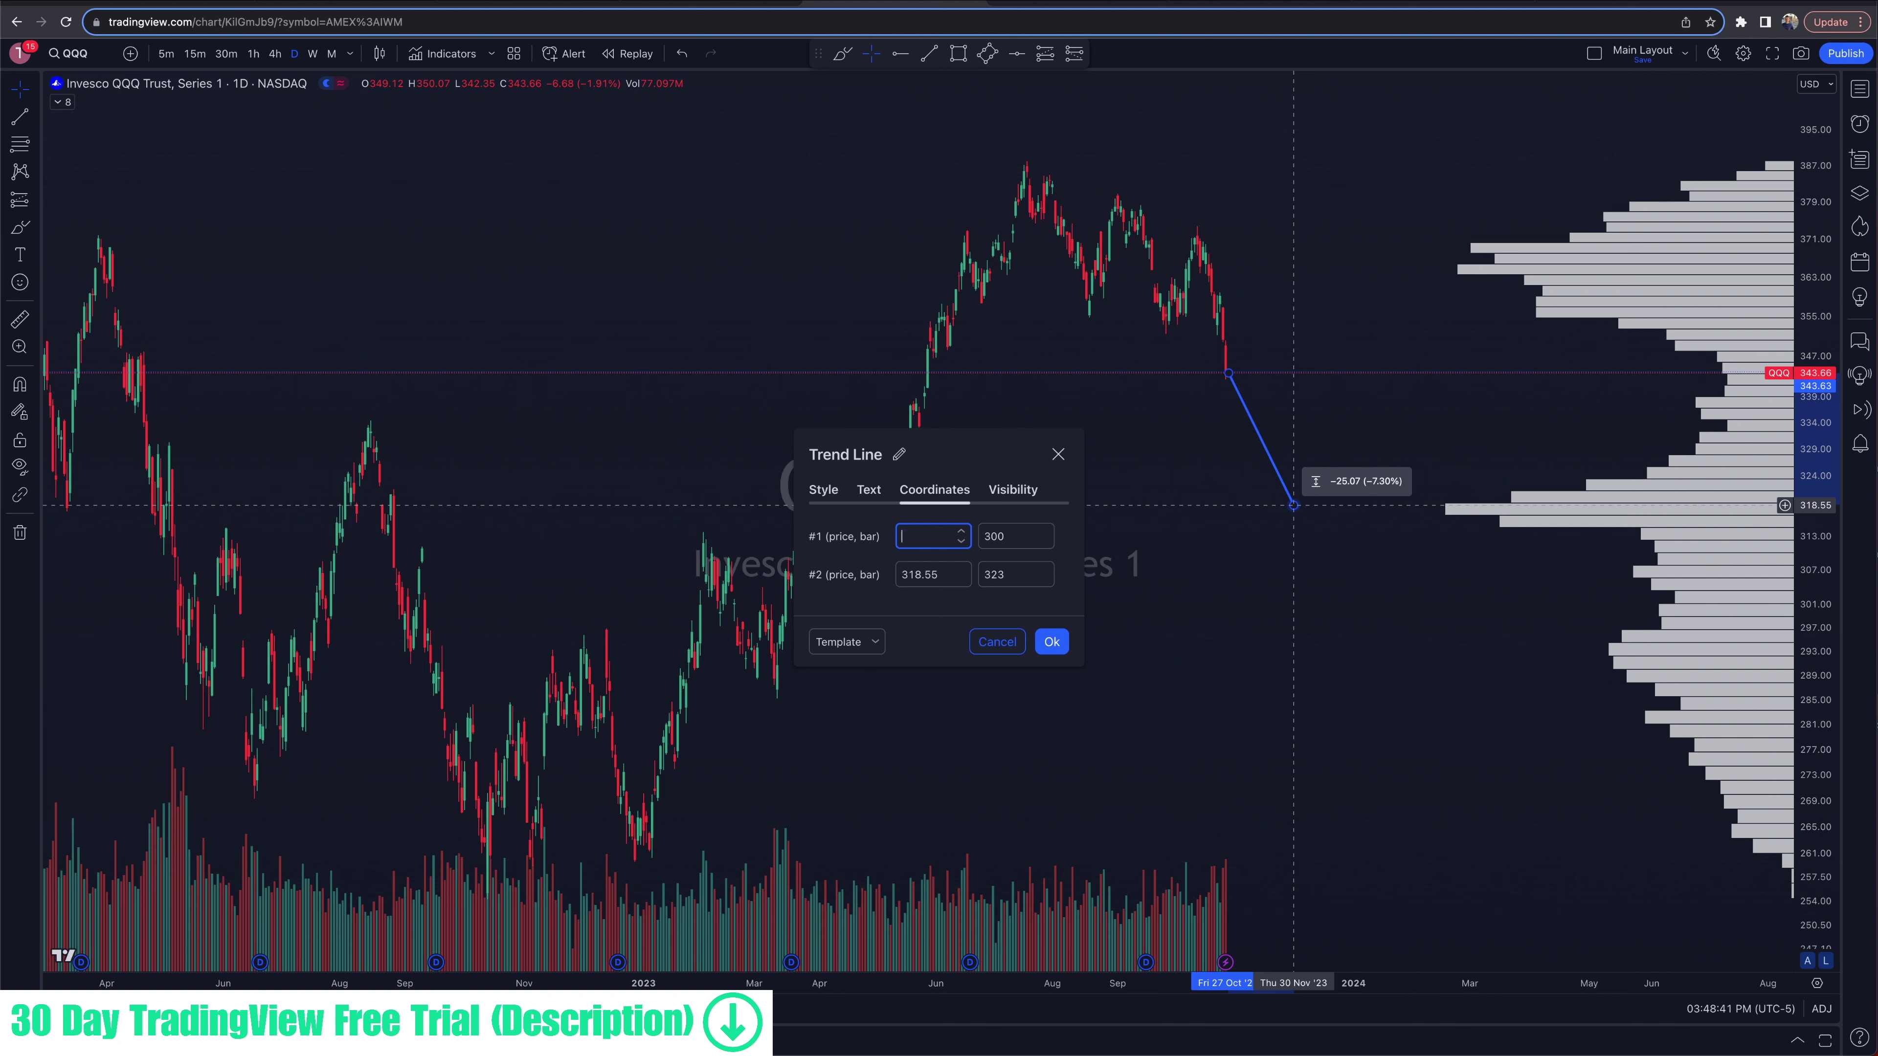
pyautogui.click(997, 640)
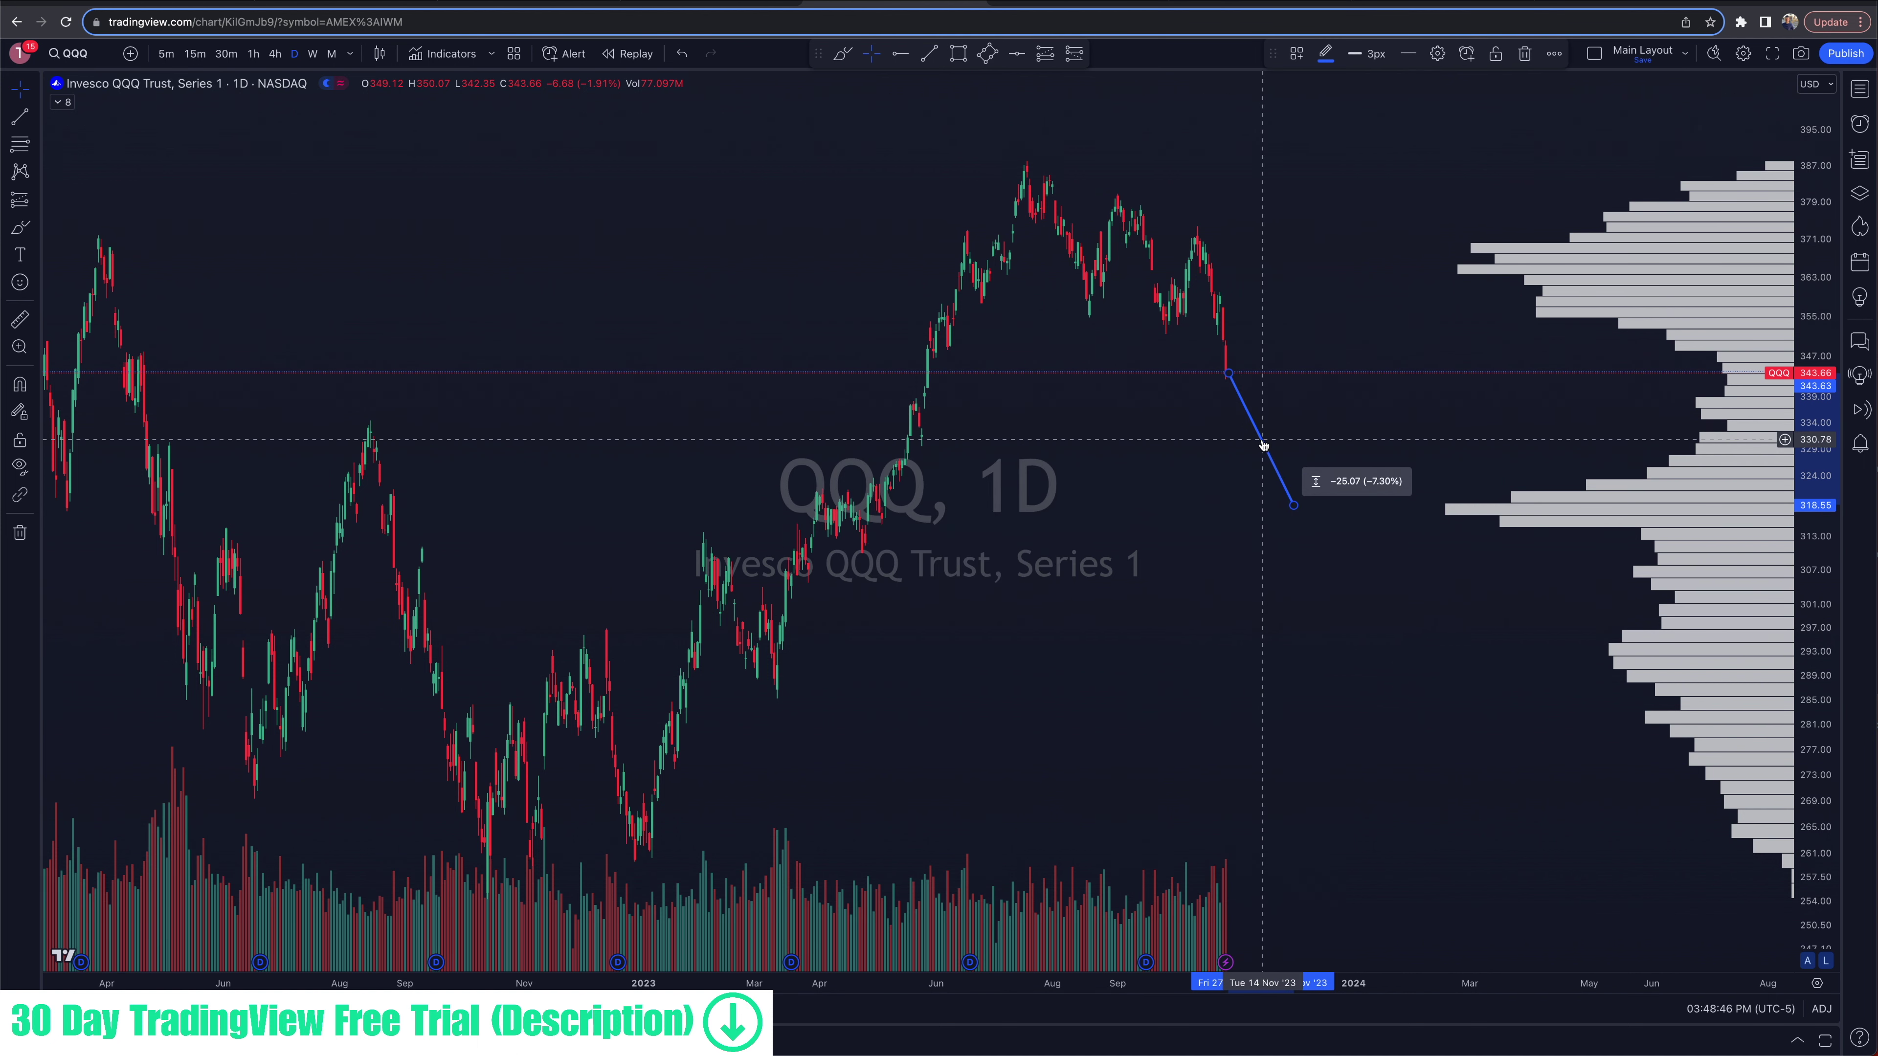
pyautogui.press('Delete')
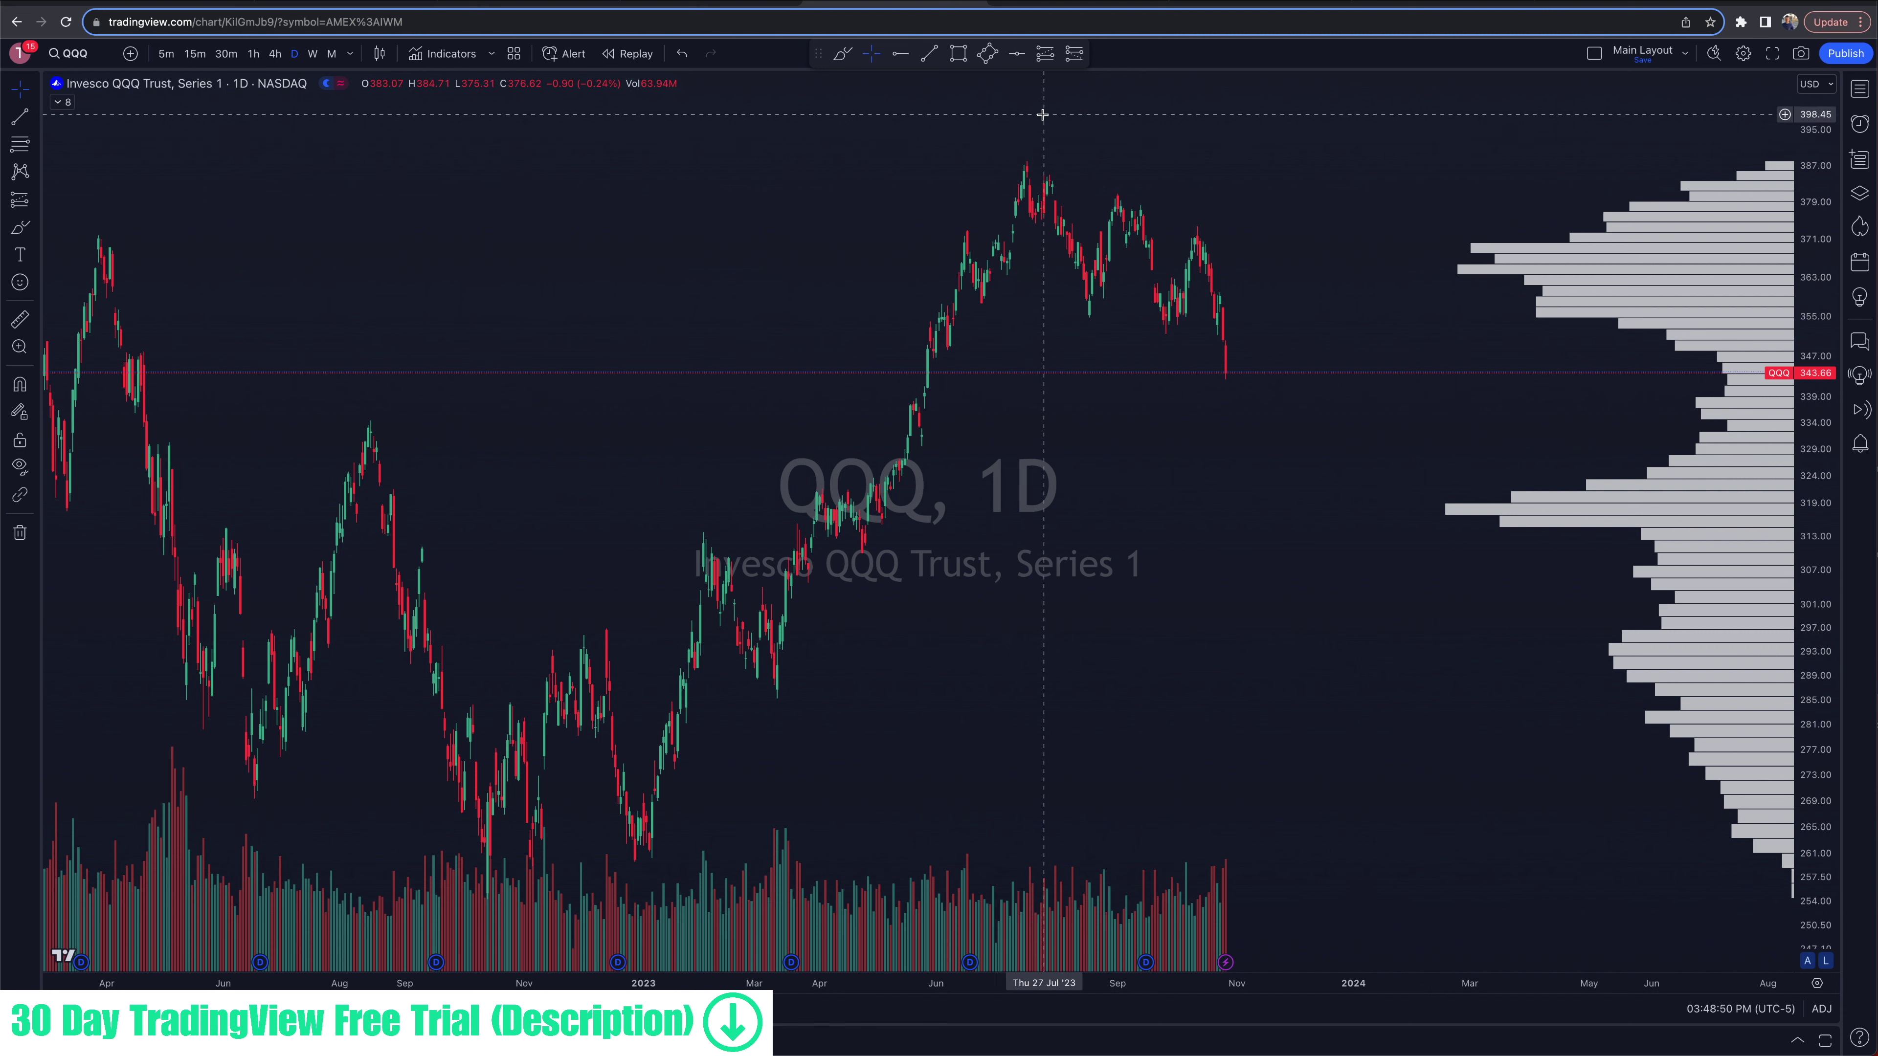
# Step: Measure the QQQ decline with a trend line from the July high at about 388.29 to the latest low at about 342.73, then delete it
pyautogui.click(930, 53)
pyautogui.click(1029, 159)
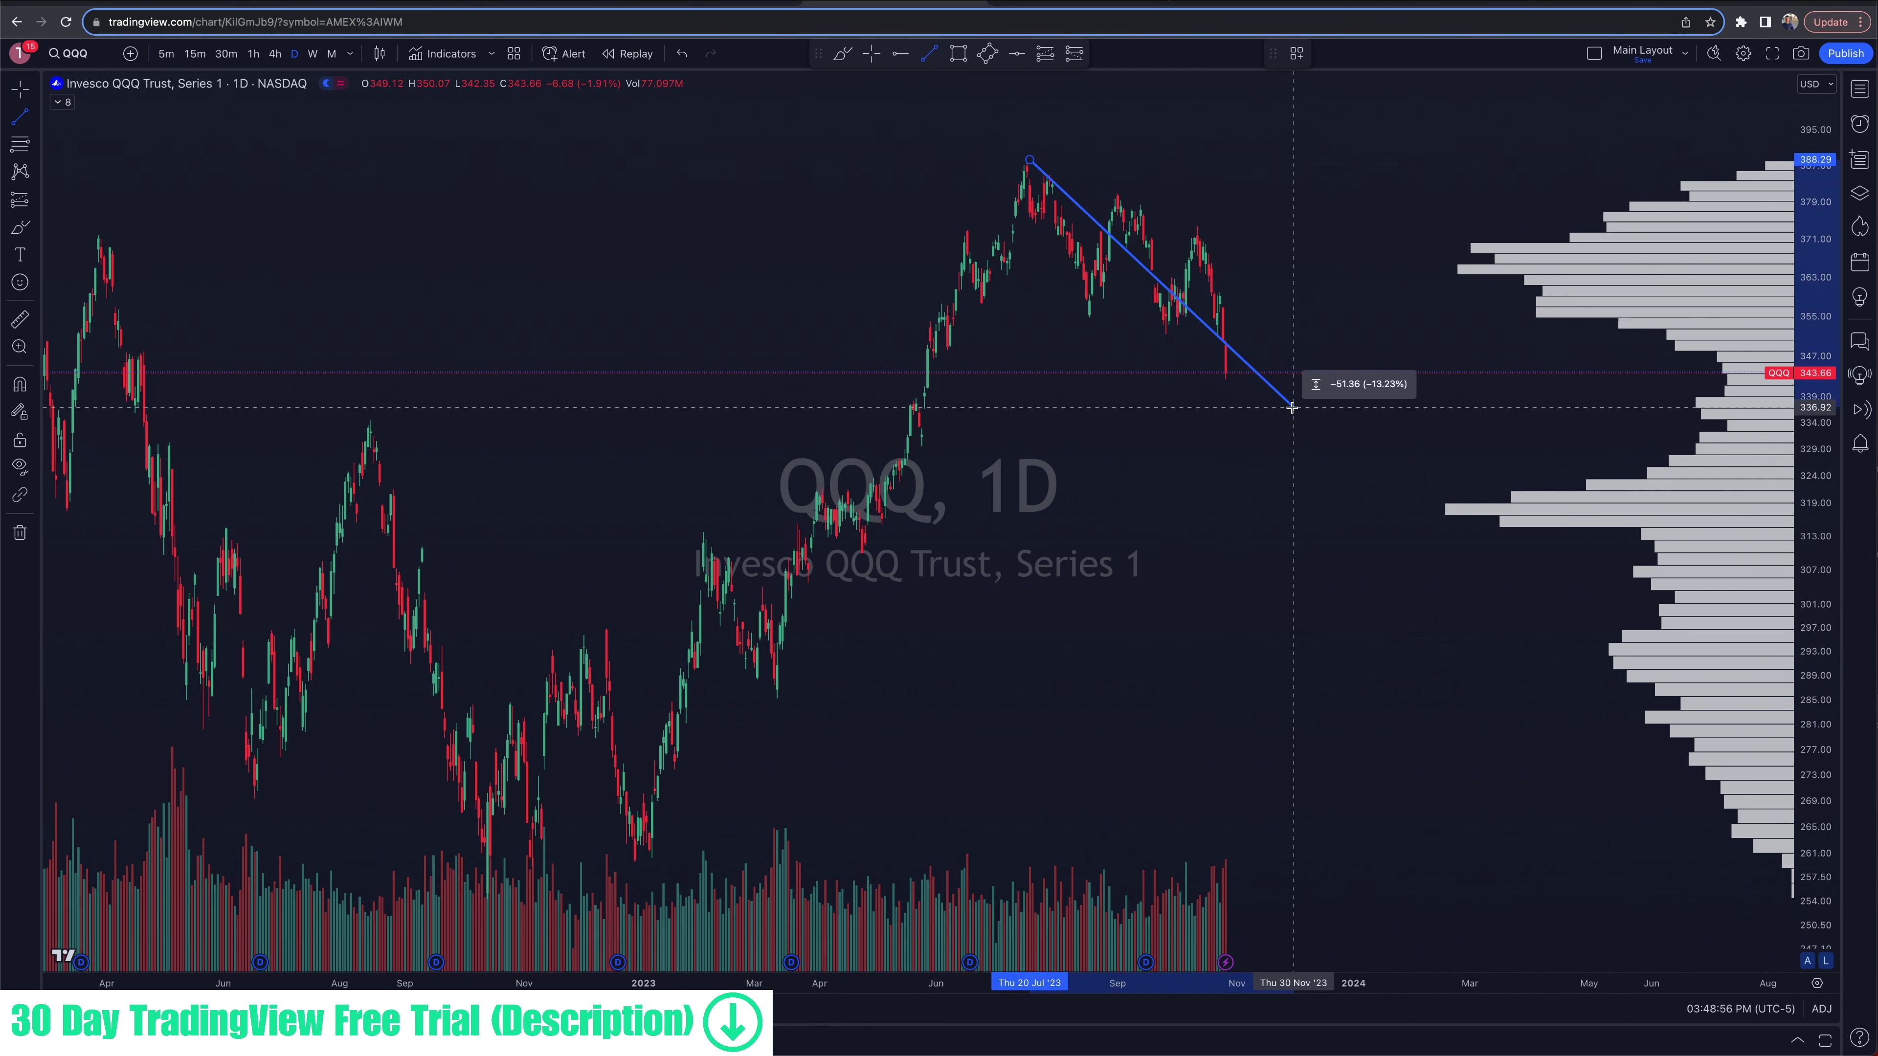
pyautogui.click(1225, 376)
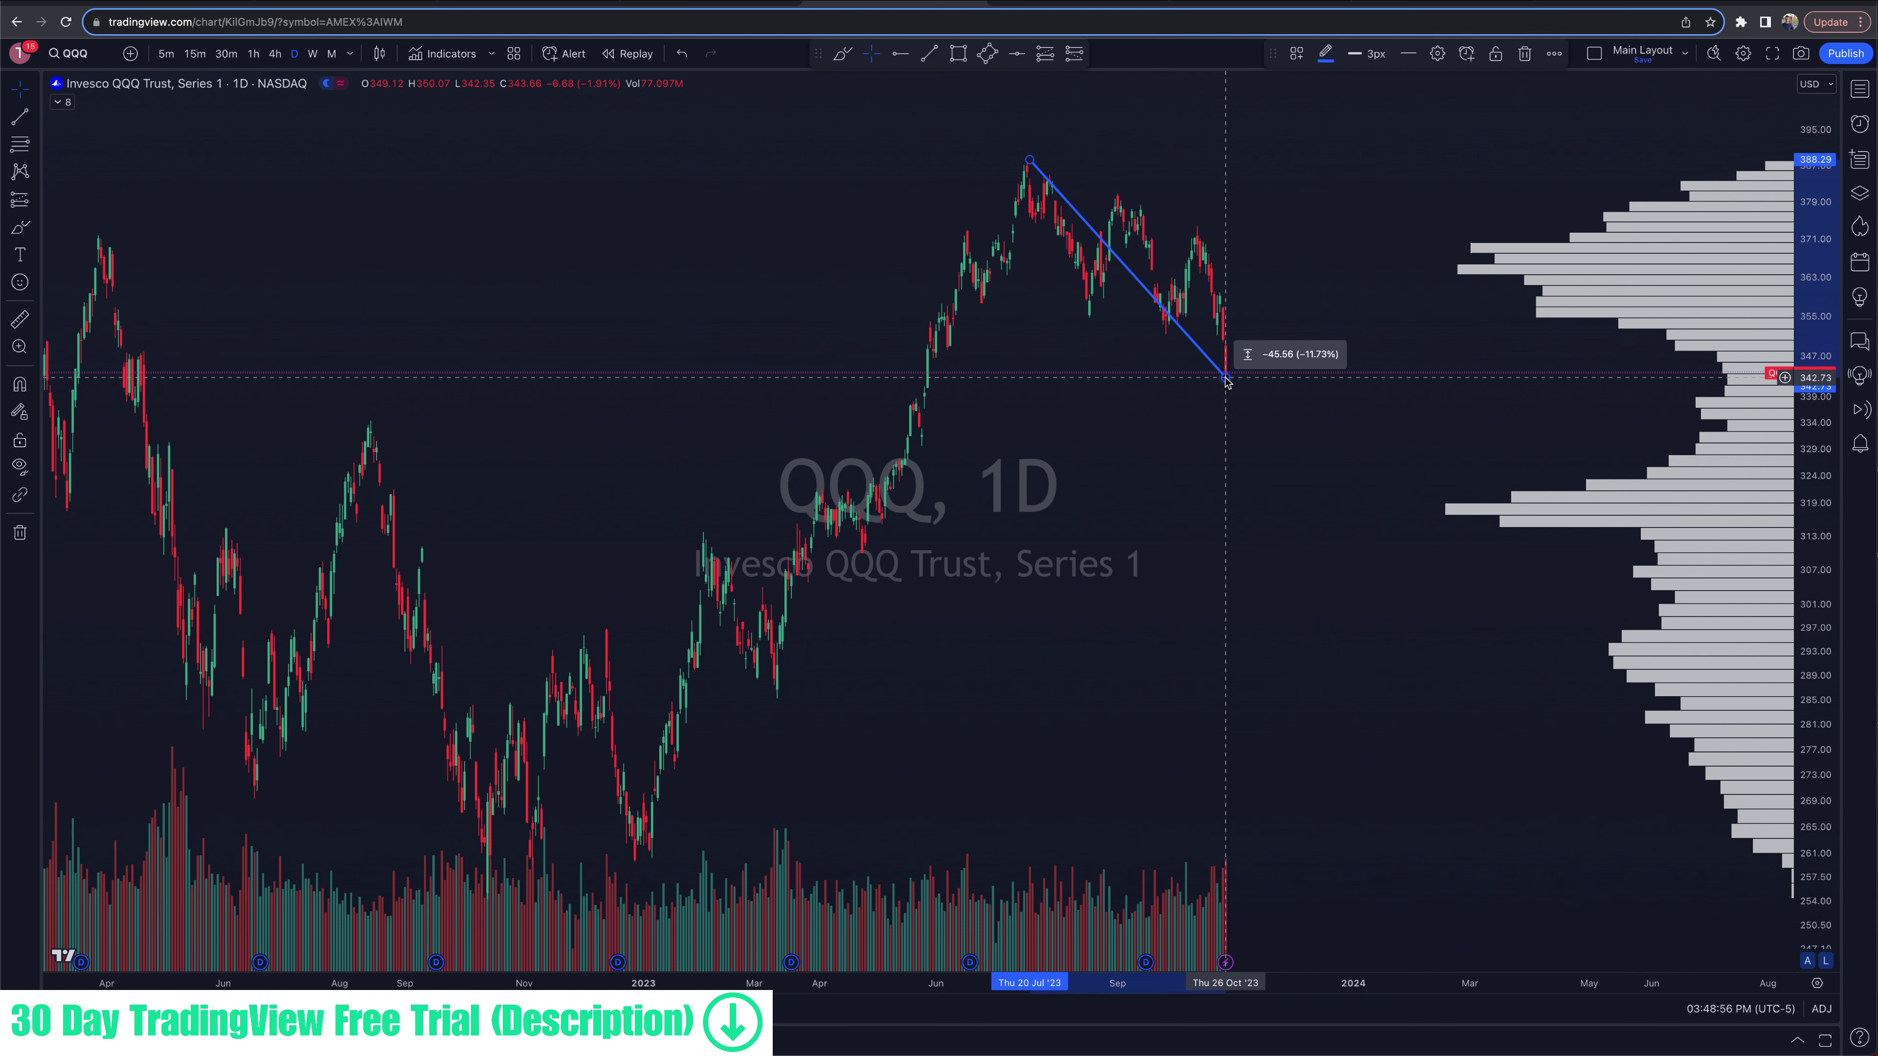
pyautogui.doubleClick(1225, 377)
pyautogui.click(1056, 449)
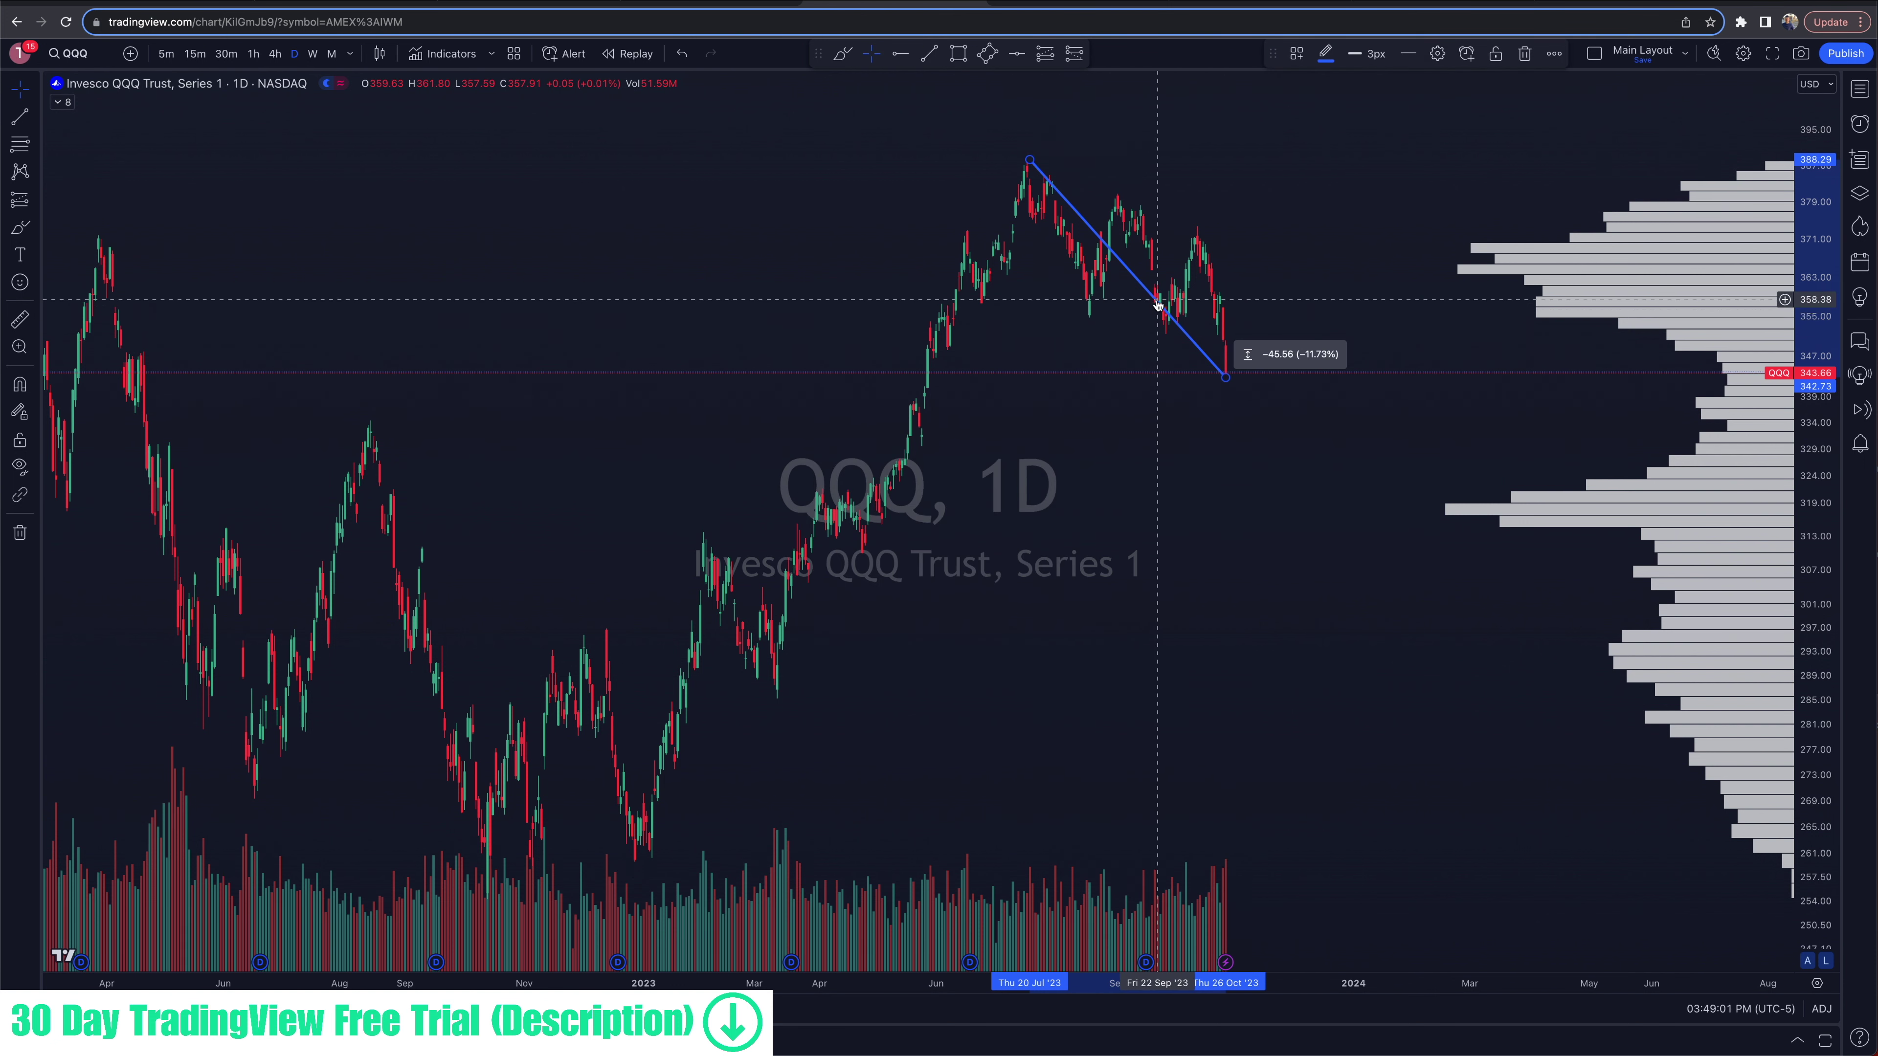
pyautogui.press('Delete')
# Step: Load the SPY daily chart
pyautogui.click(72, 54)
pyautogui.write('SPY')
pyautogui.press('Return')
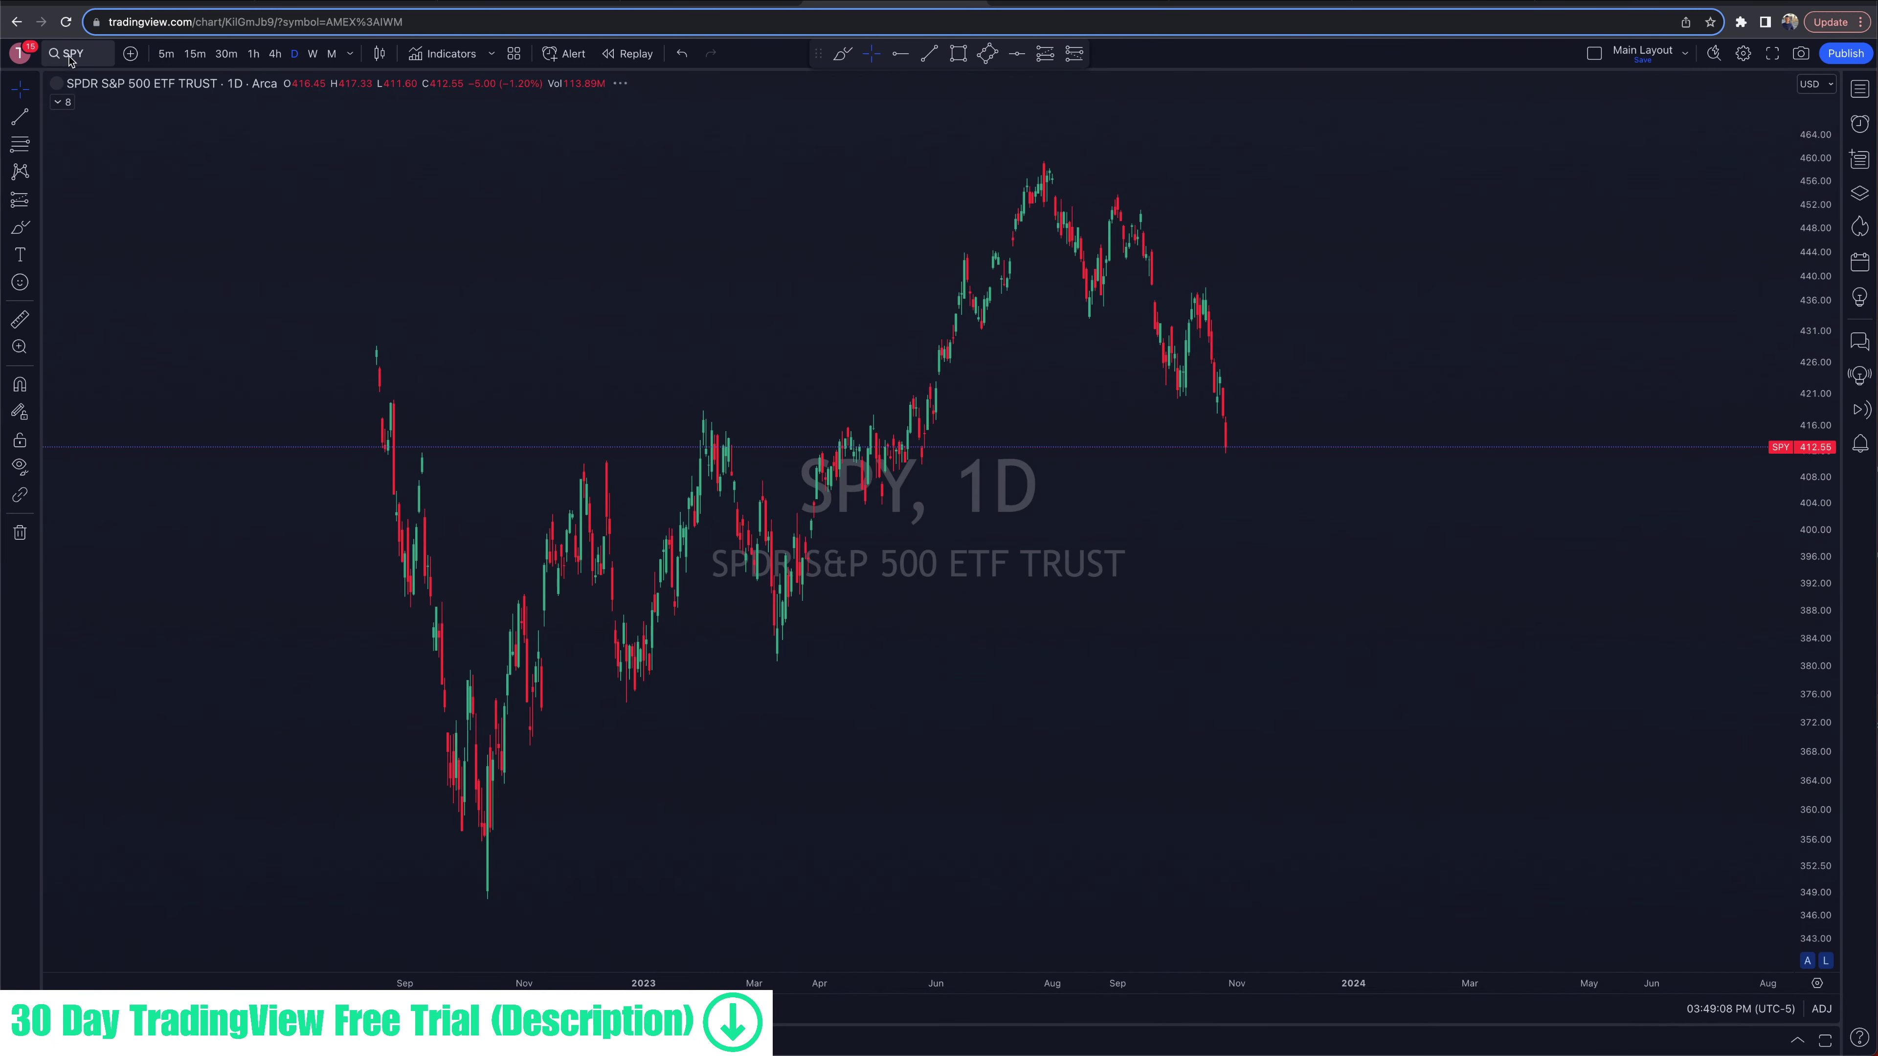
# Step: Measure the SPY decline with a trend line from the July high at about 459.74 to about 412.31, then delete it
pyautogui.click(930, 53)
pyautogui.click(1043, 174)
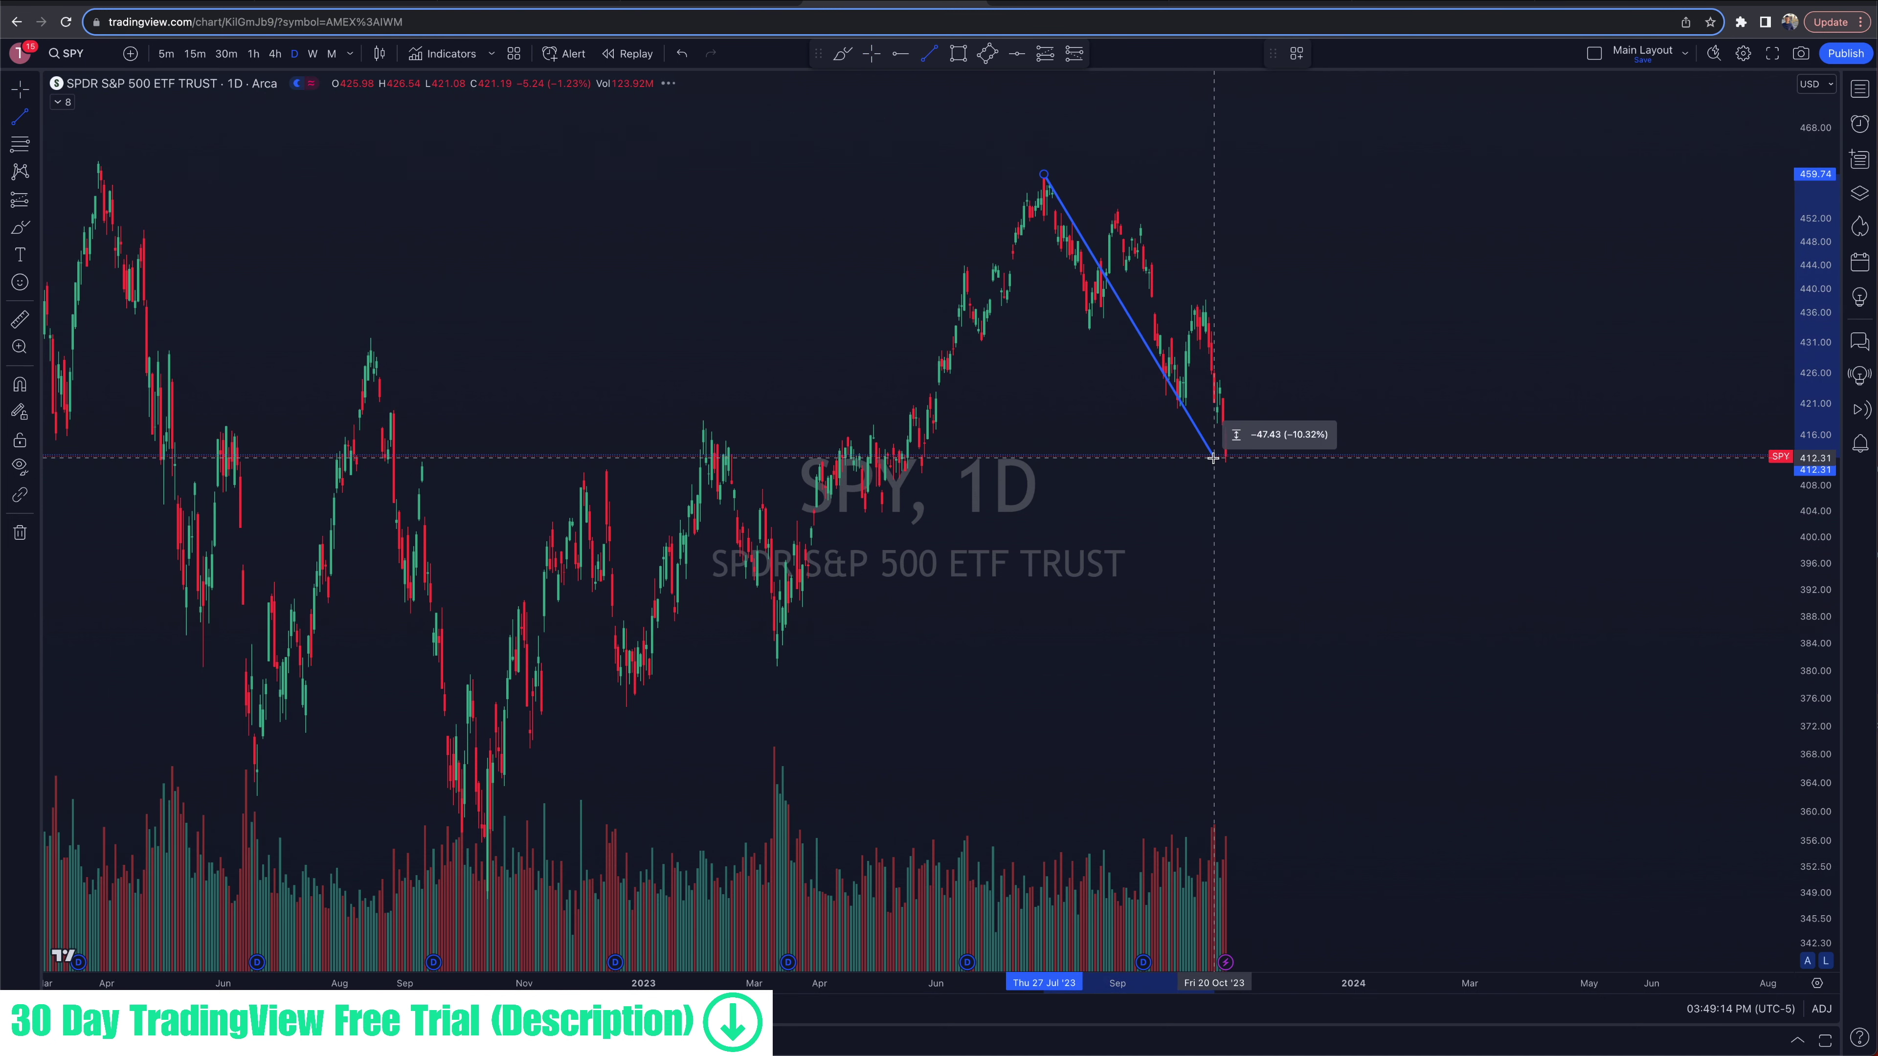
pyautogui.click(1212, 458)
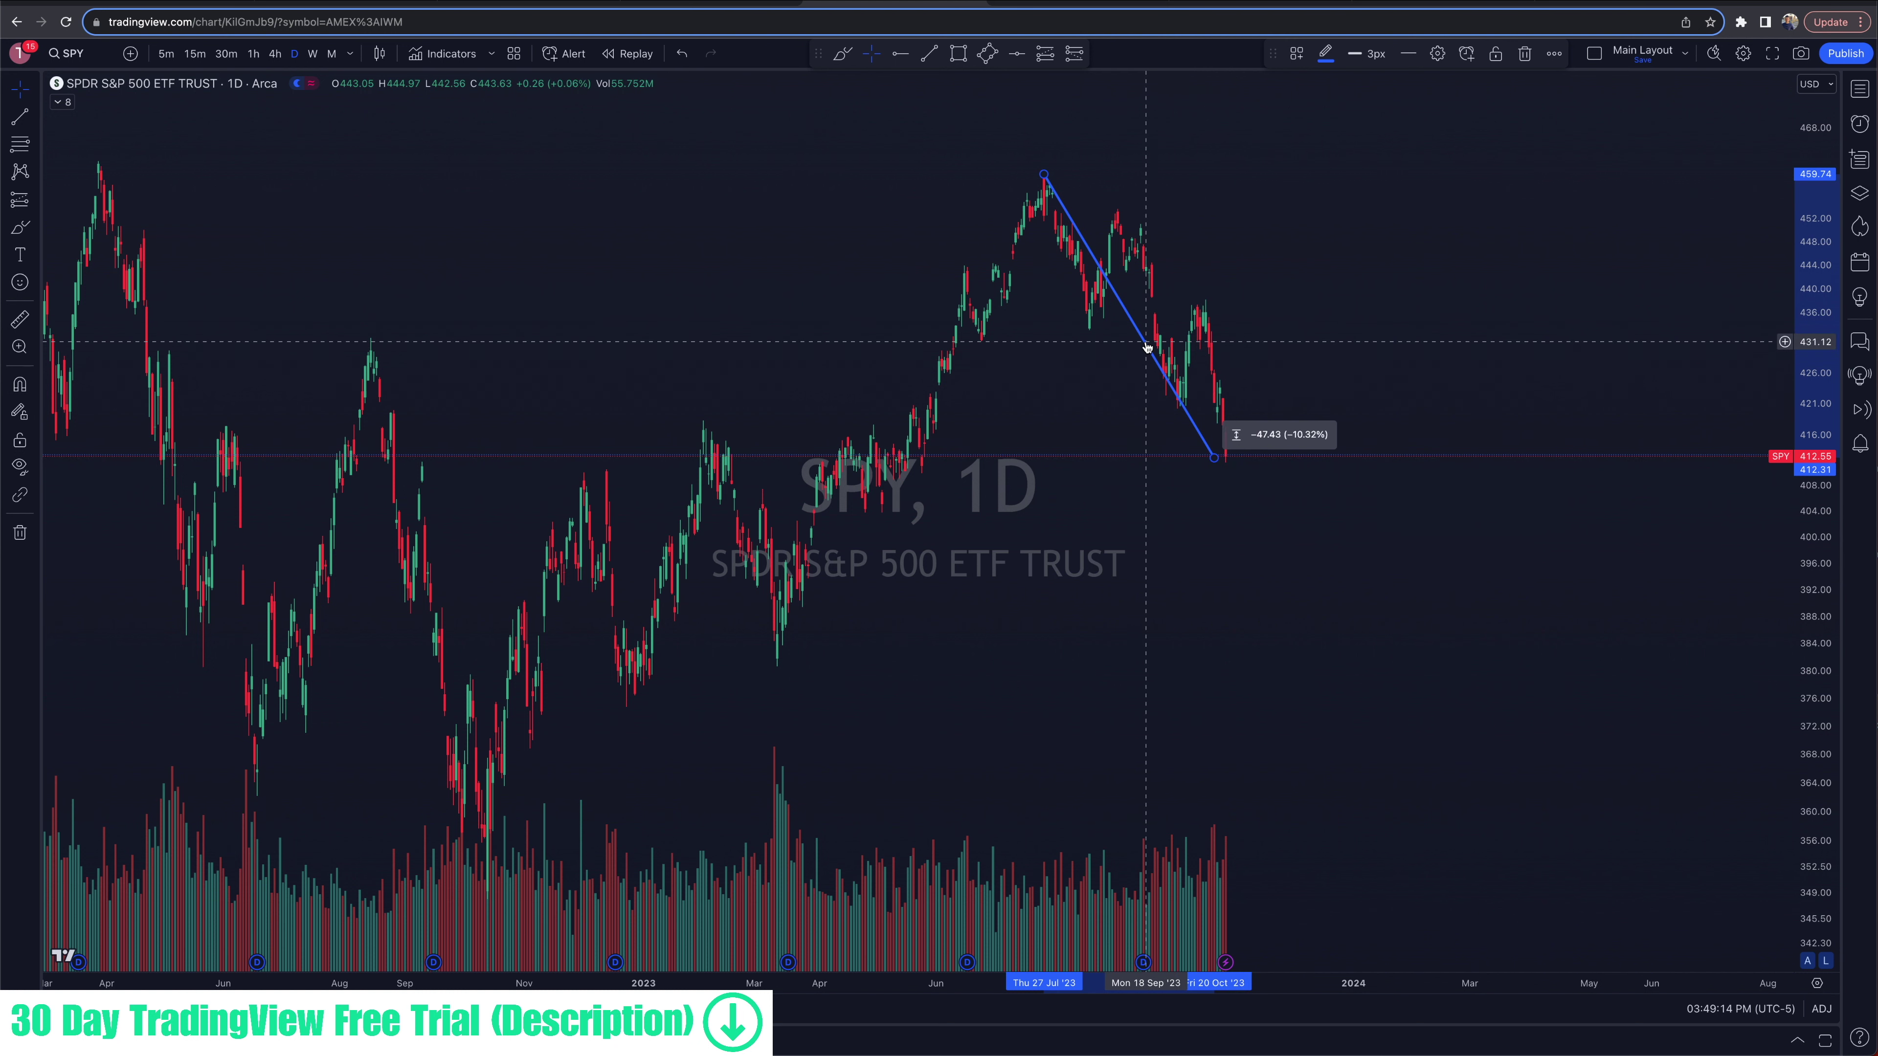
pyautogui.press('Delete')
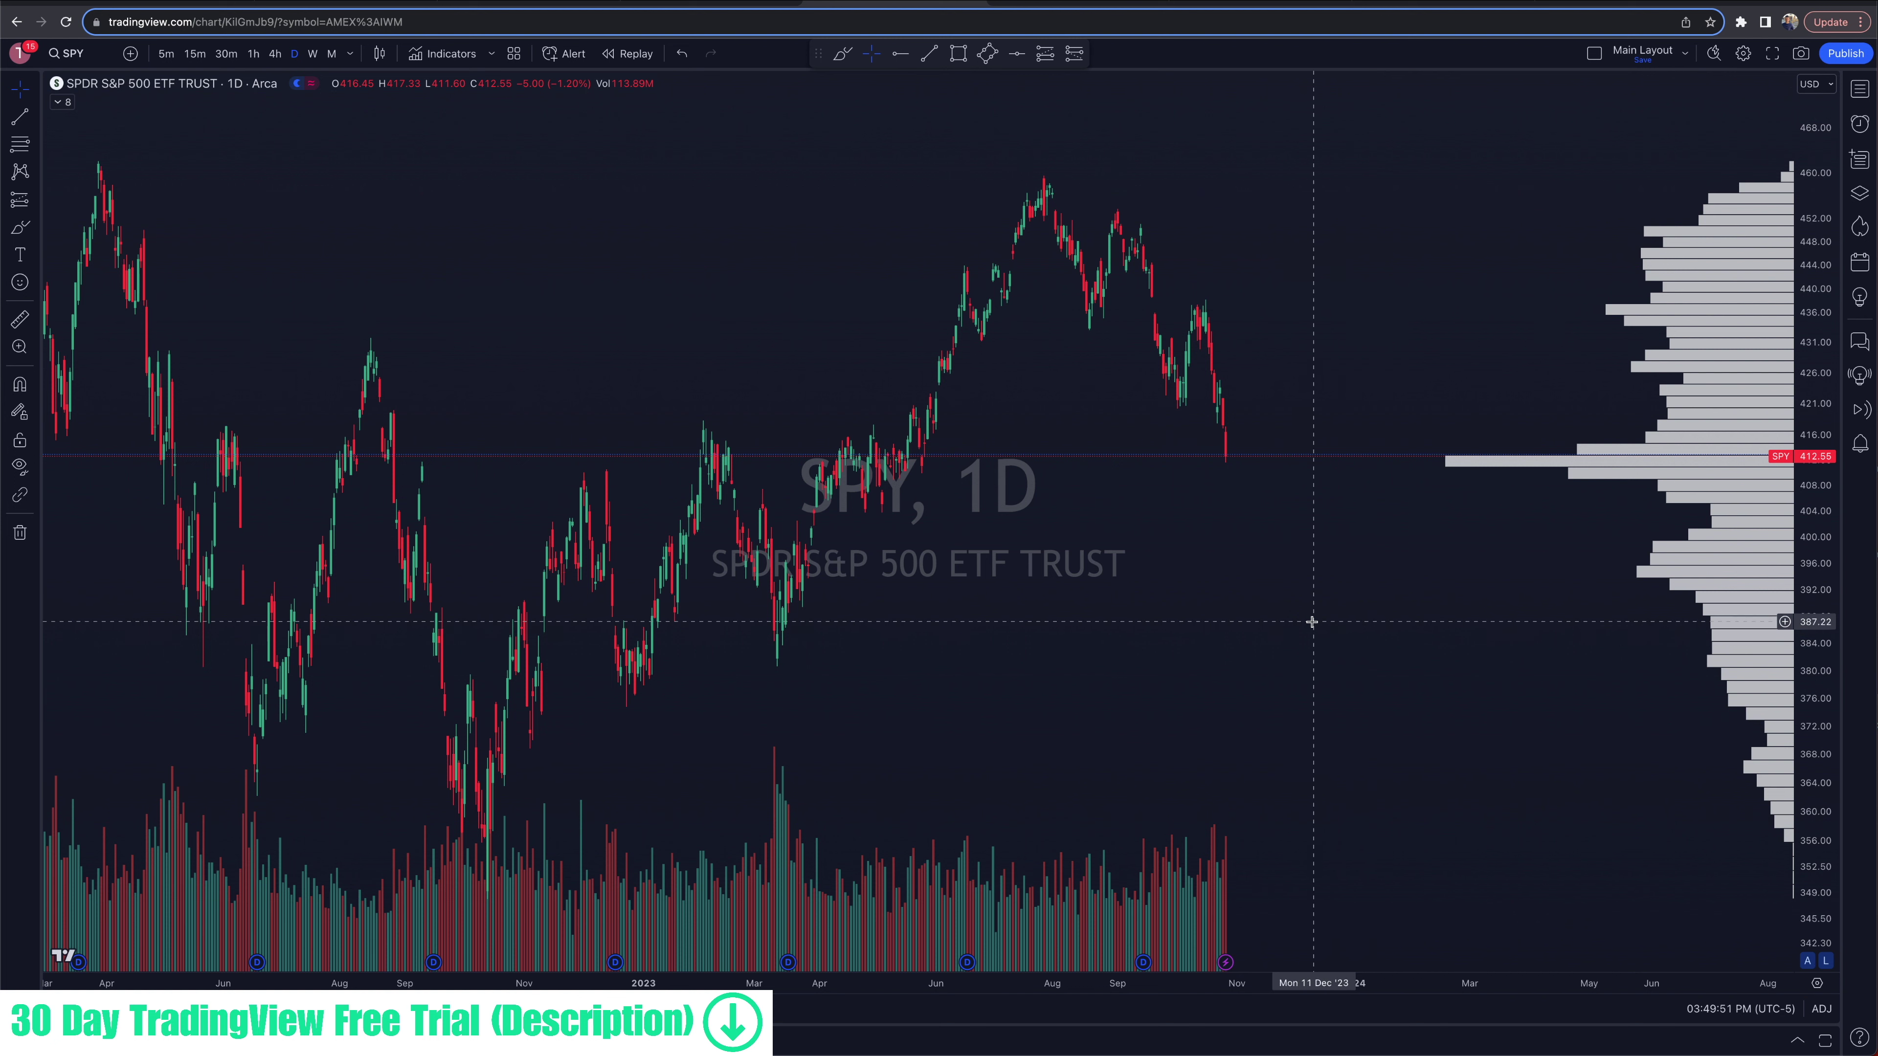
# Step: Open the Main Watchlist and load BTCUSD from its Futures section
pyautogui.click(1856, 87)
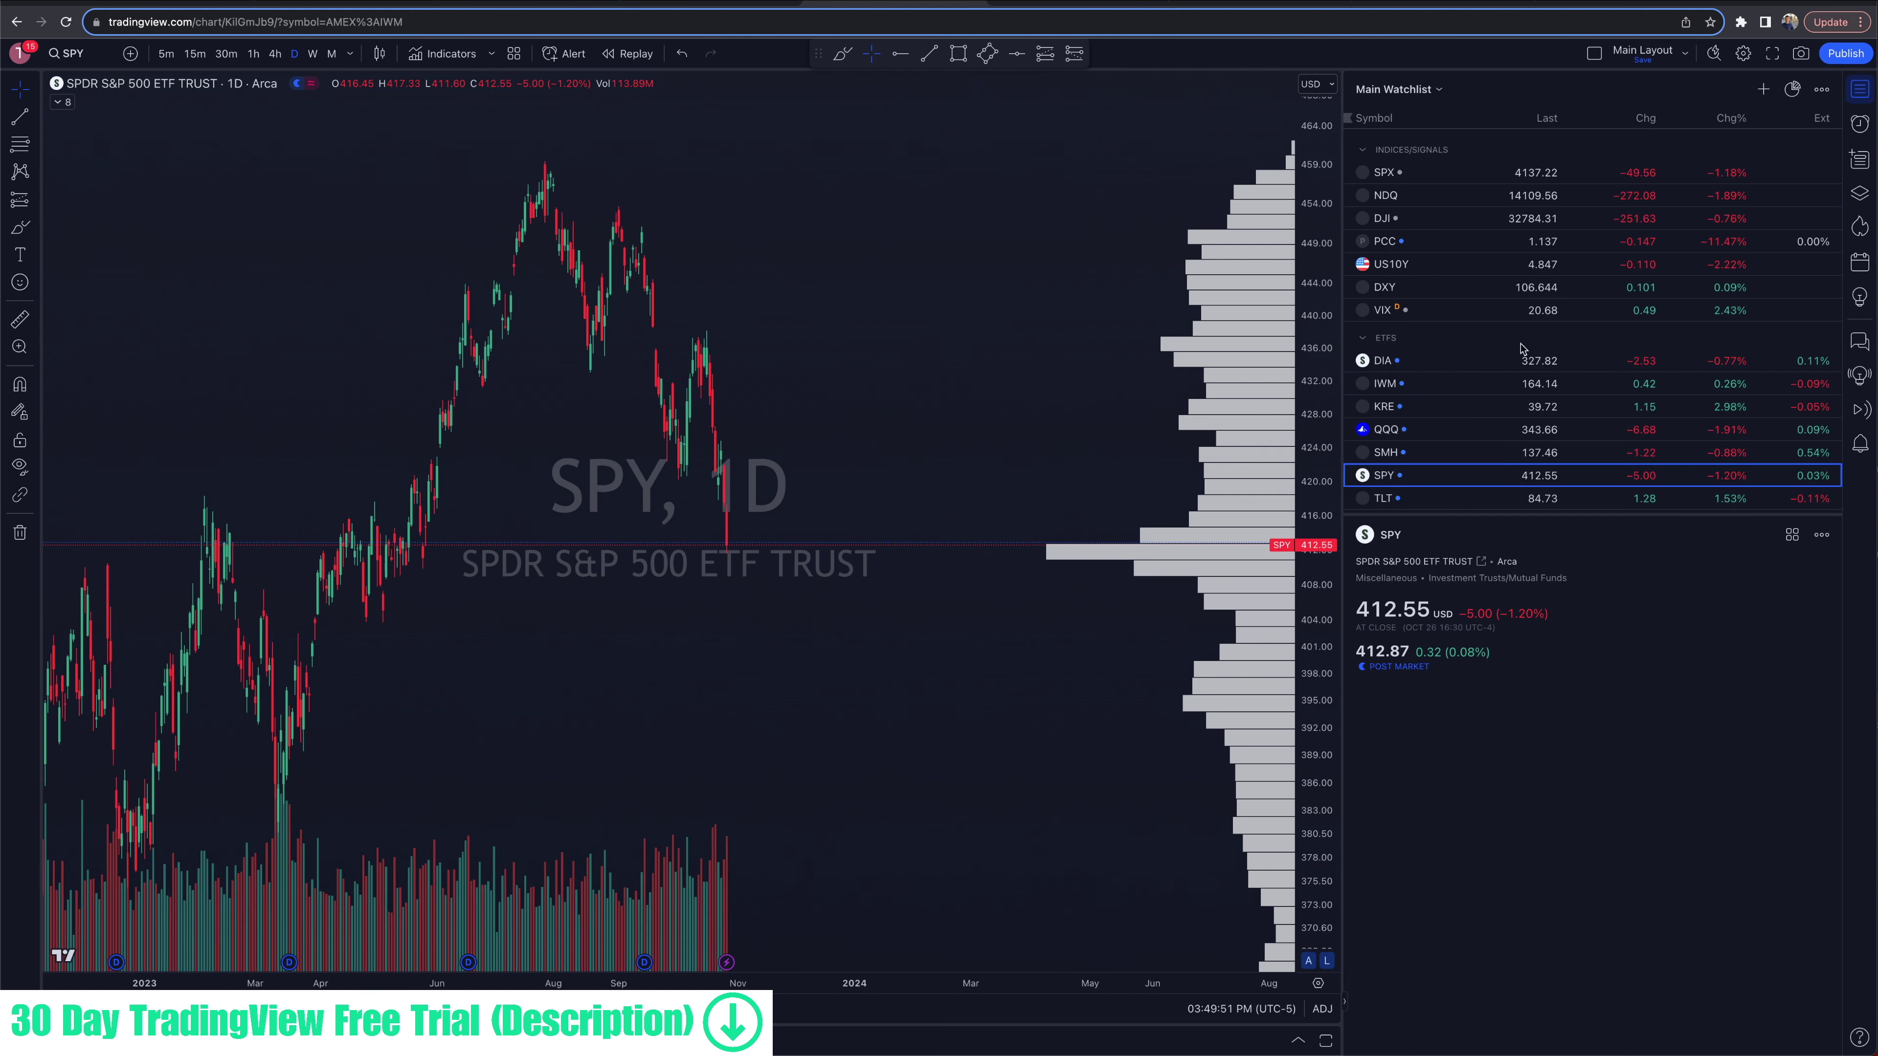
pyautogui.scroll(-5, 1442, 415)
pyautogui.click(1449, 433)
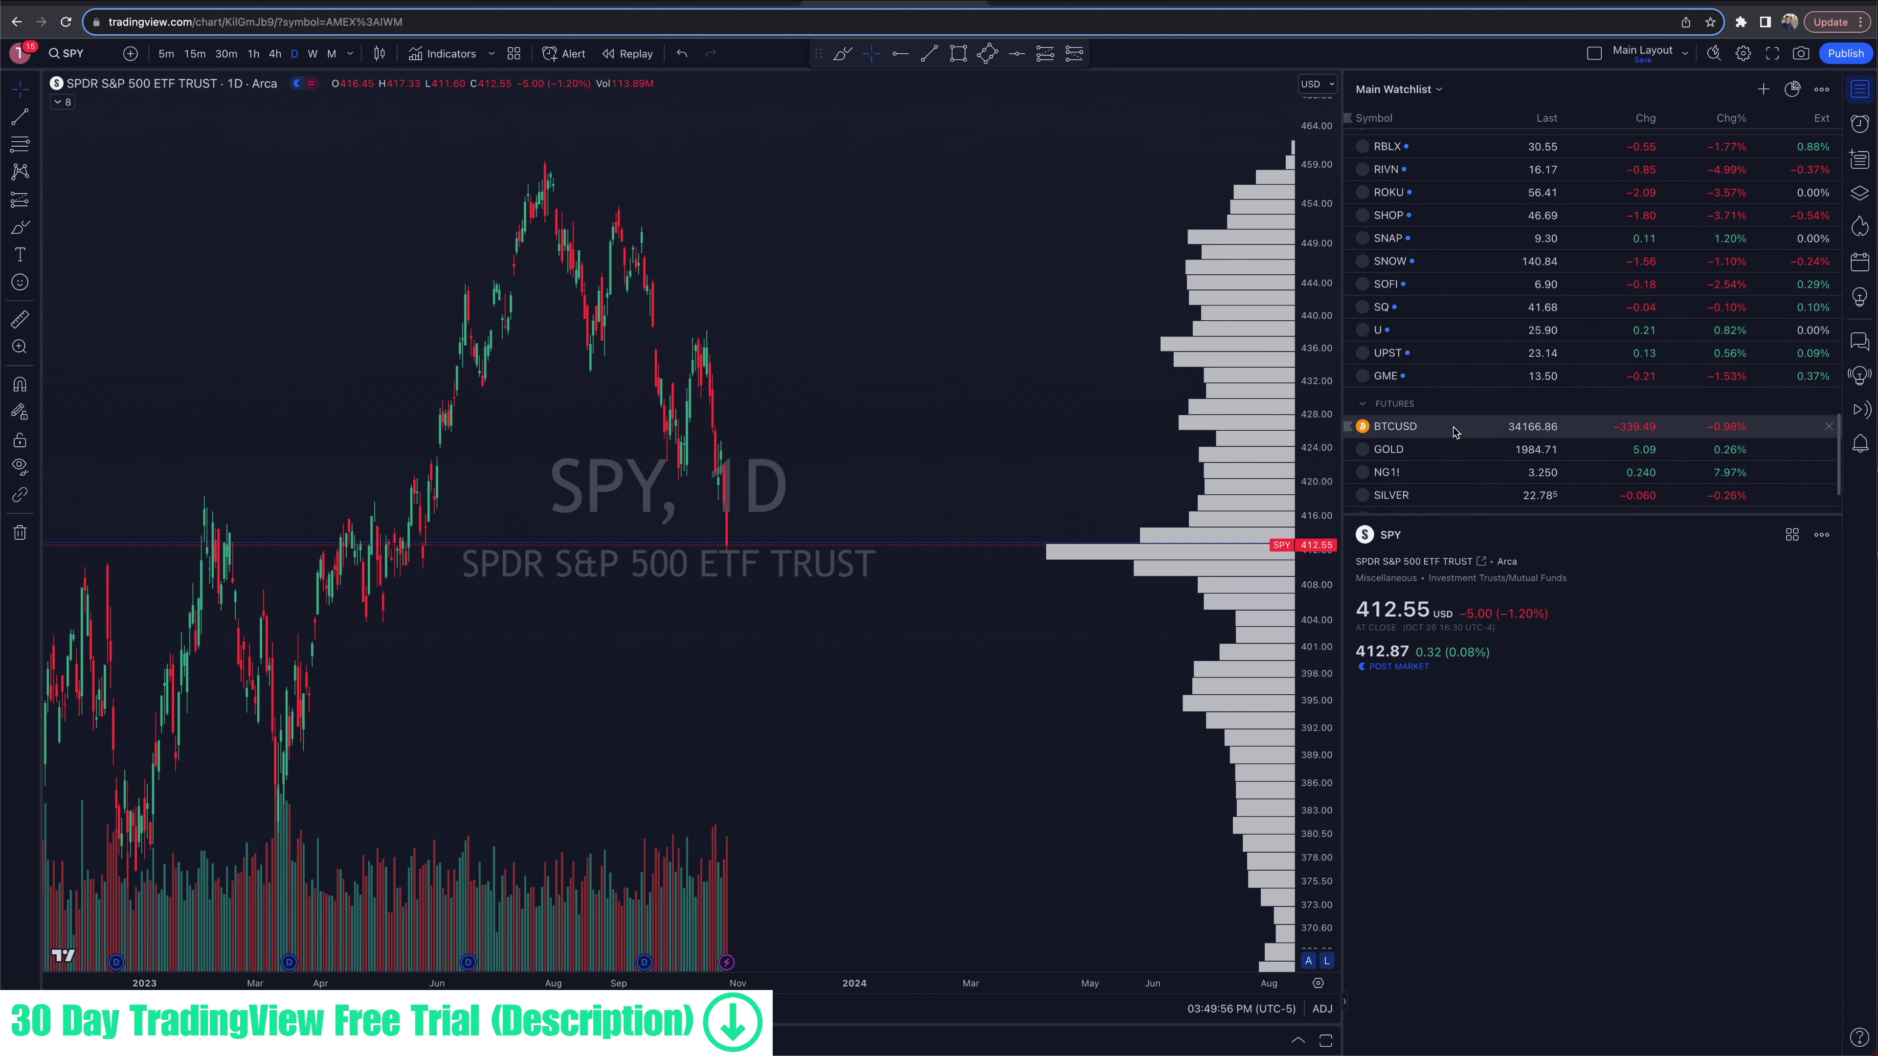
# Step: Hide the watchlist and circle BTCUSD's latest high with the Brush
pyautogui.click(1860, 89)
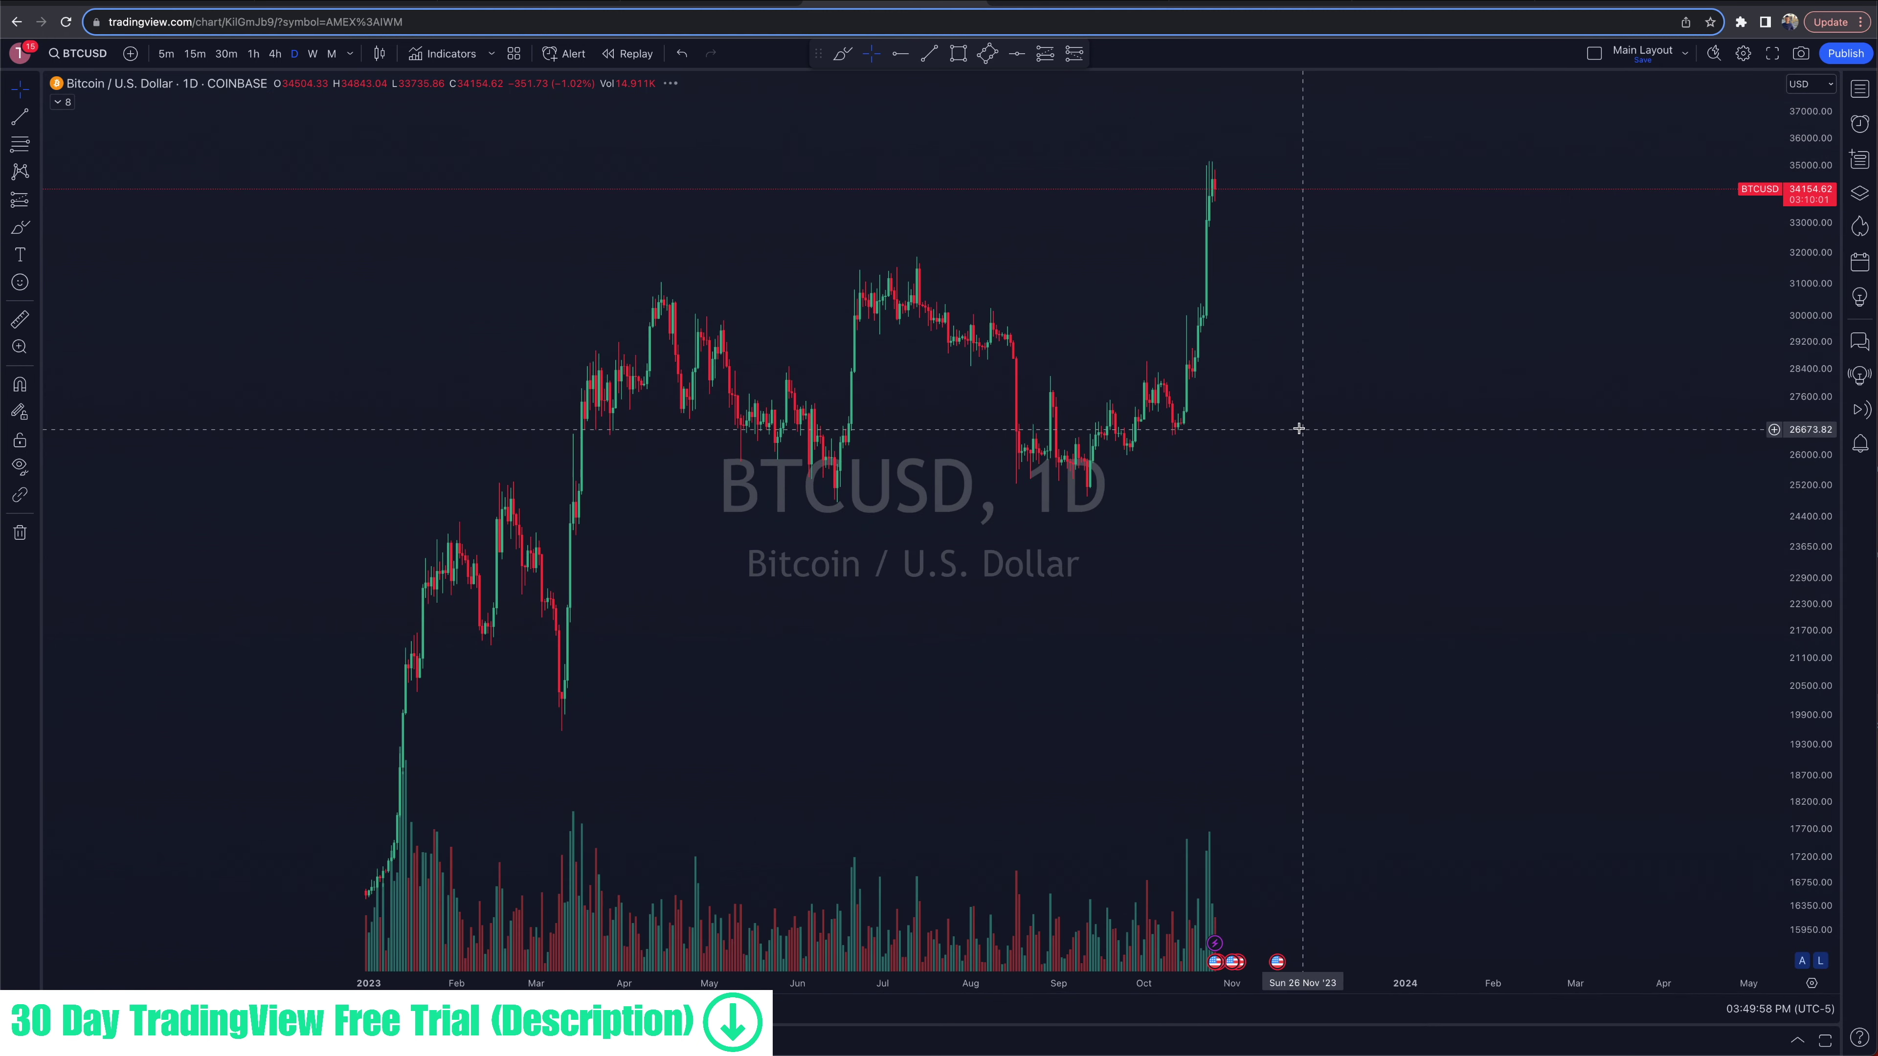
pyautogui.scroll(-5, 1287, 425)
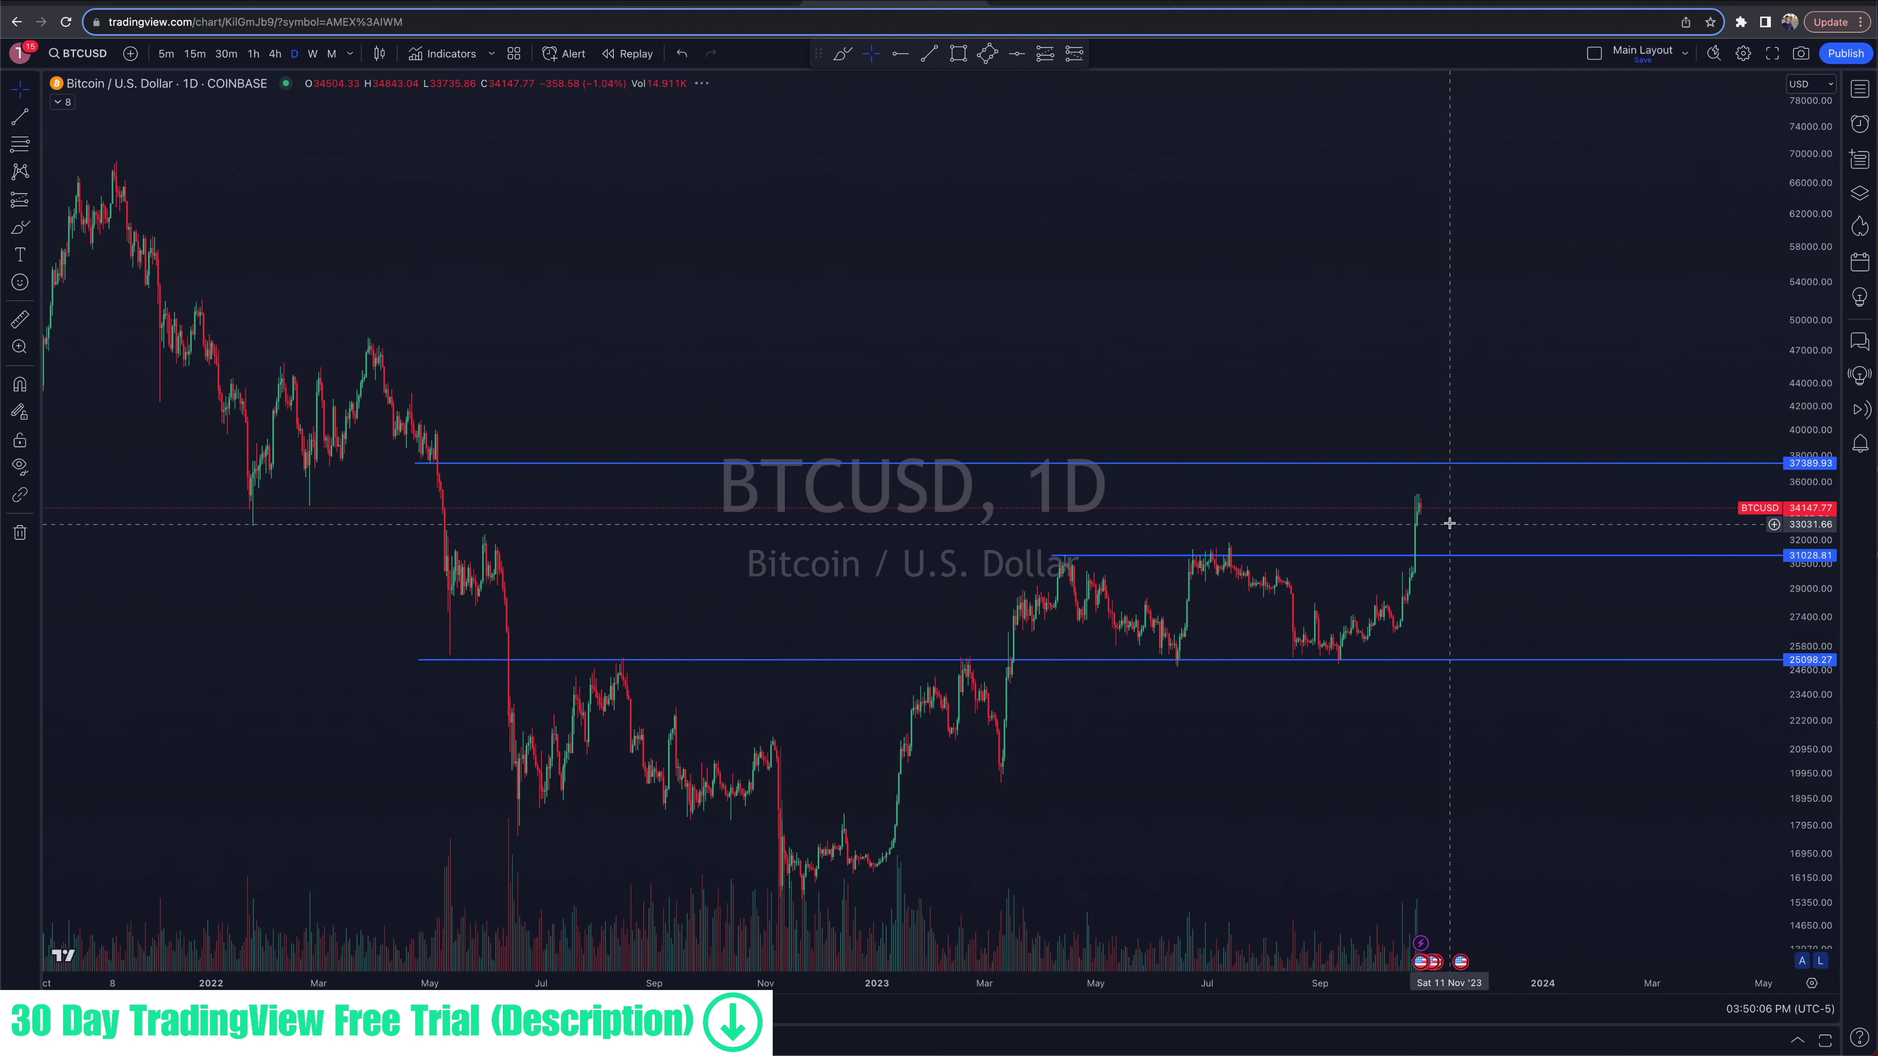
pyautogui.scroll(2, 1438, 511)
pyautogui.click(839, 54)
pyautogui.moveTo(1377, 368)
pyautogui.mouseDown()
pyautogui.moveTo(1361, 385)
pyautogui.moveTo(1384, 382)
pyautogui.mouseUp()
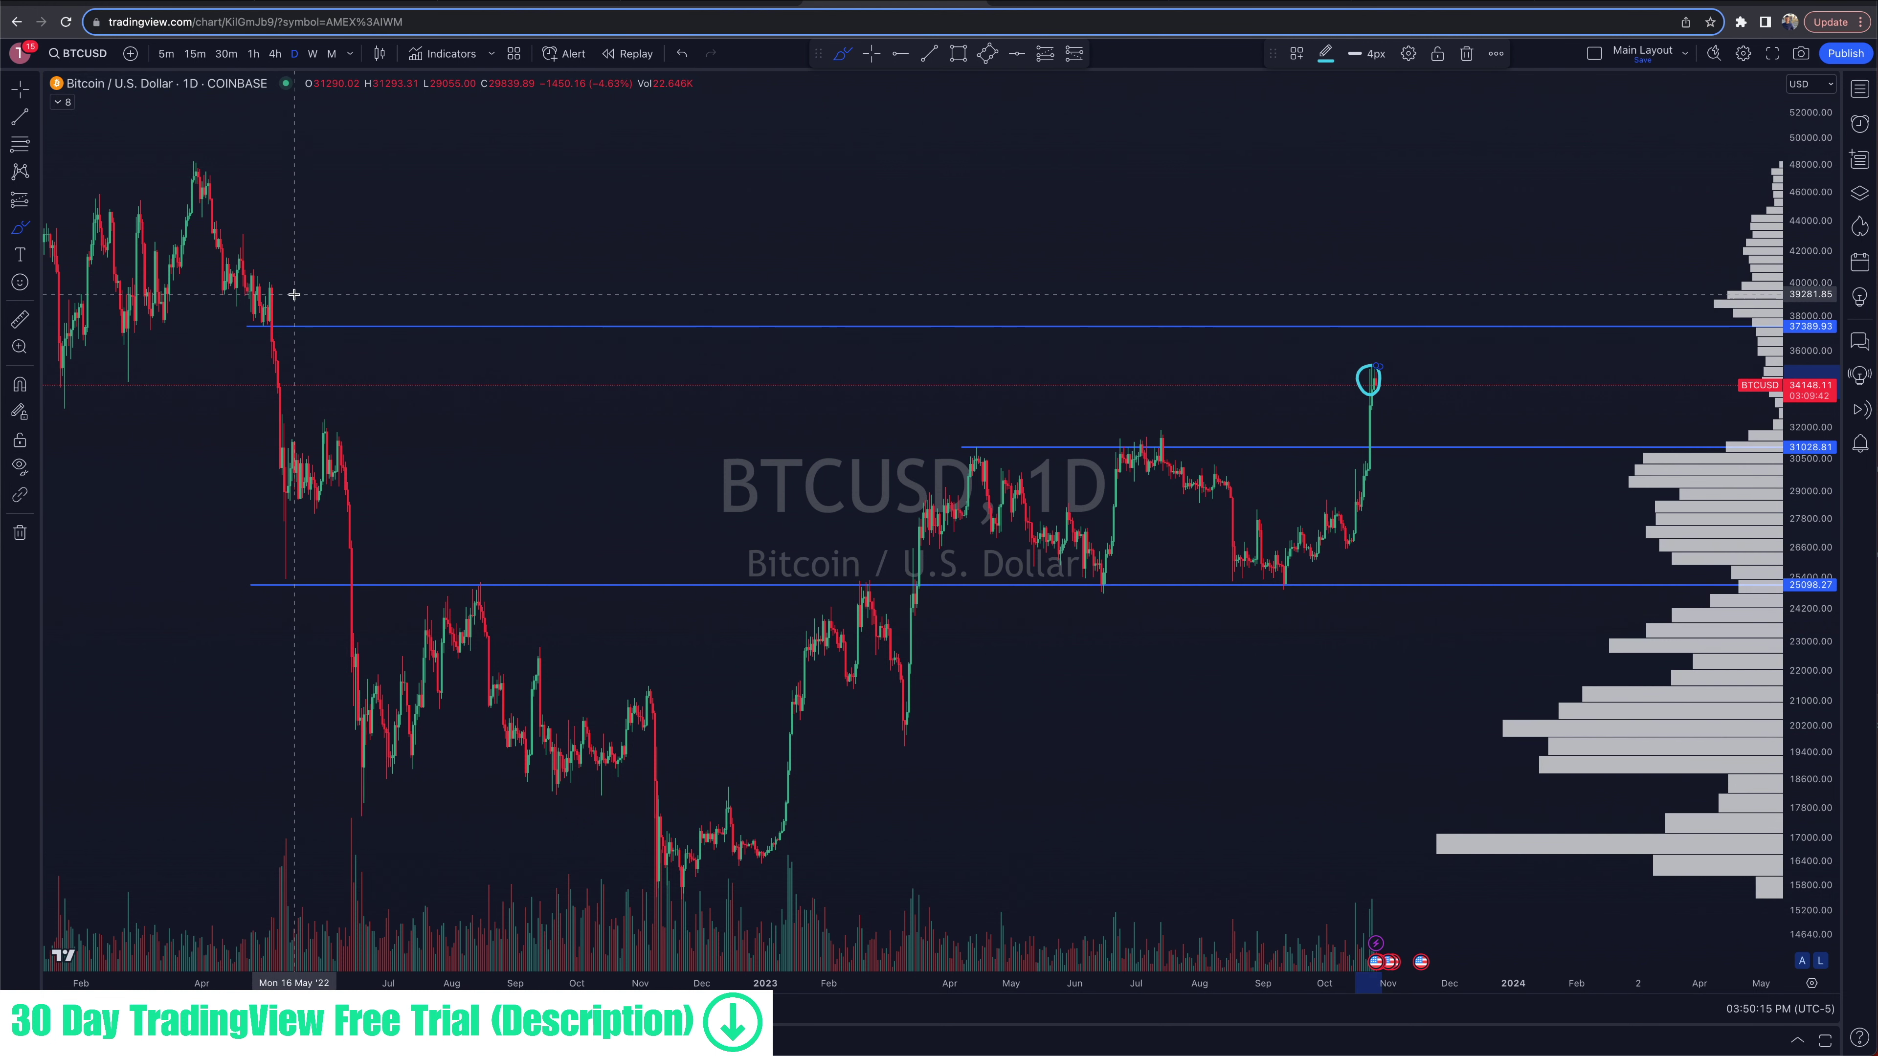
# Step: Mark the volume cluster above the 37389.93 line and circle the matching May 2022 prices with the Brush, then remove all brush marks
pyautogui.moveTo(1731, 275); pyautogui.dragTo(1756, 322)
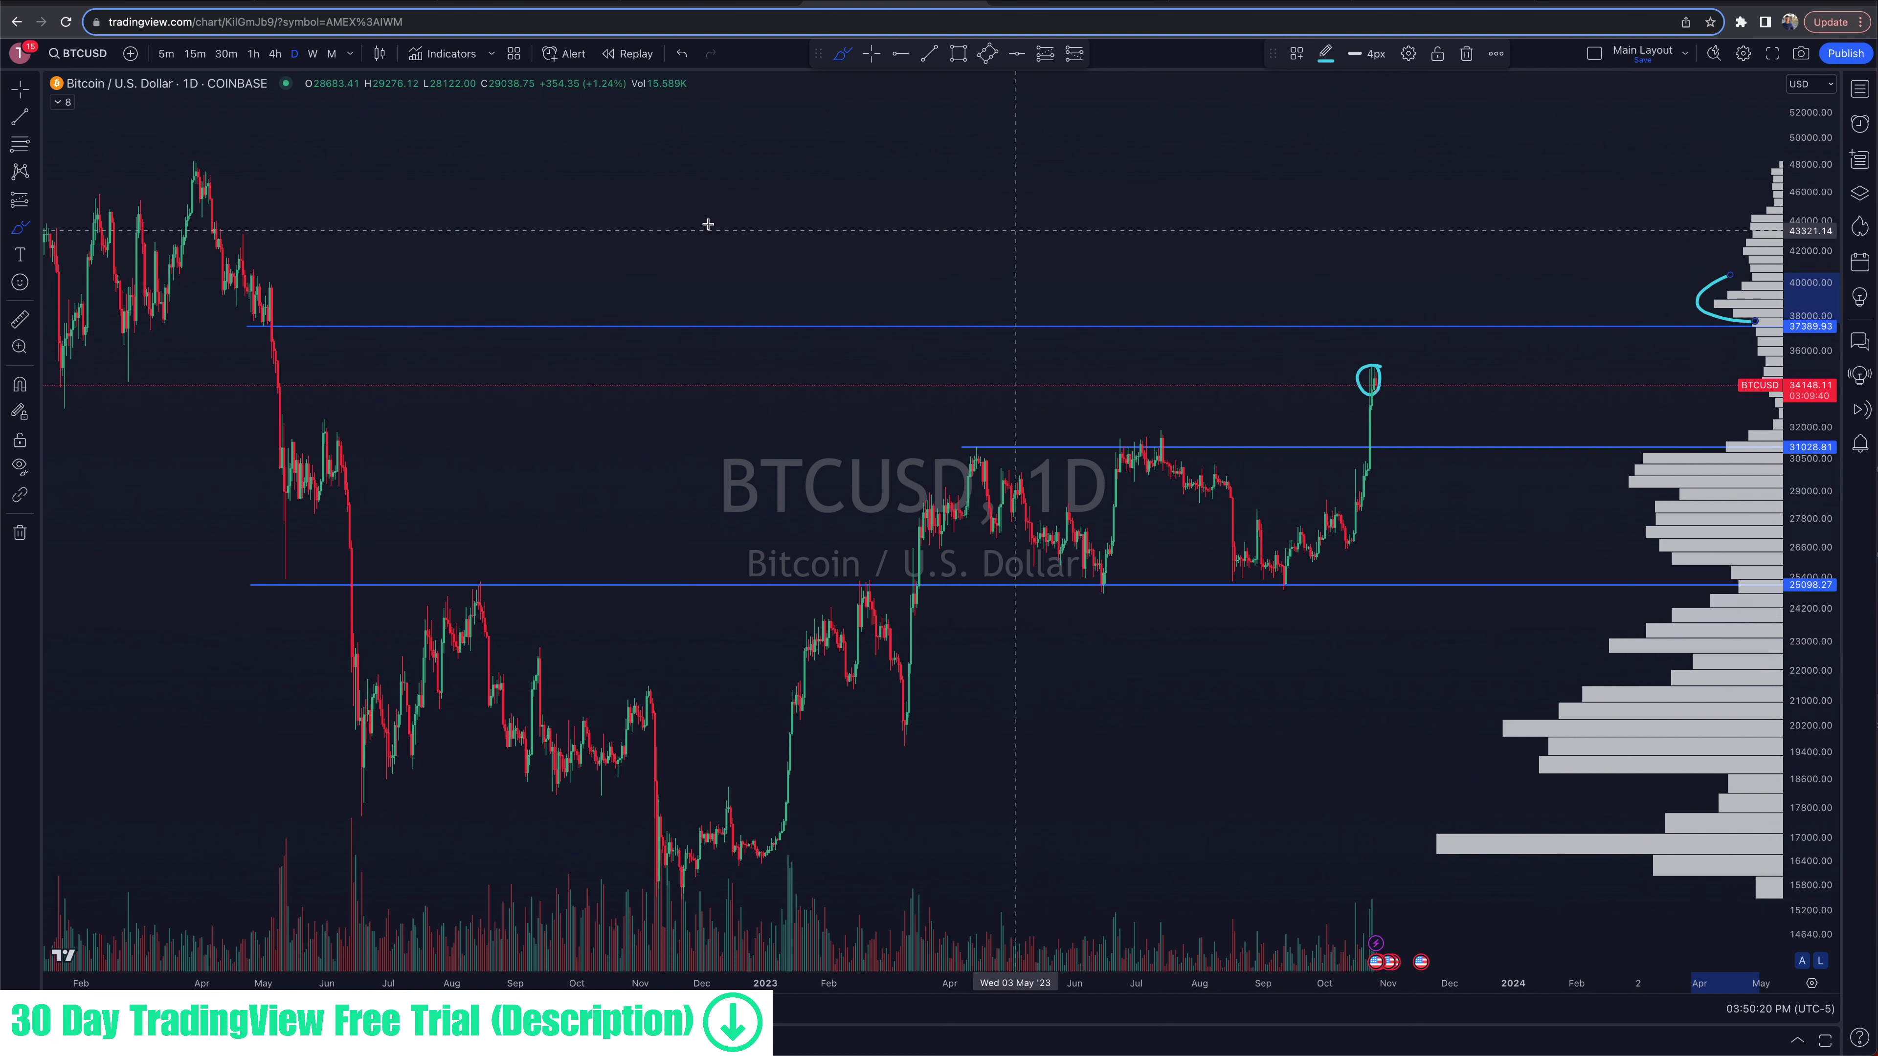
pyautogui.moveTo(281, 292)
pyautogui.mouseDown()
pyautogui.moveTo(237, 281)
pyautogui.moveTo(279, 290)
pyautogui.mouseUp()
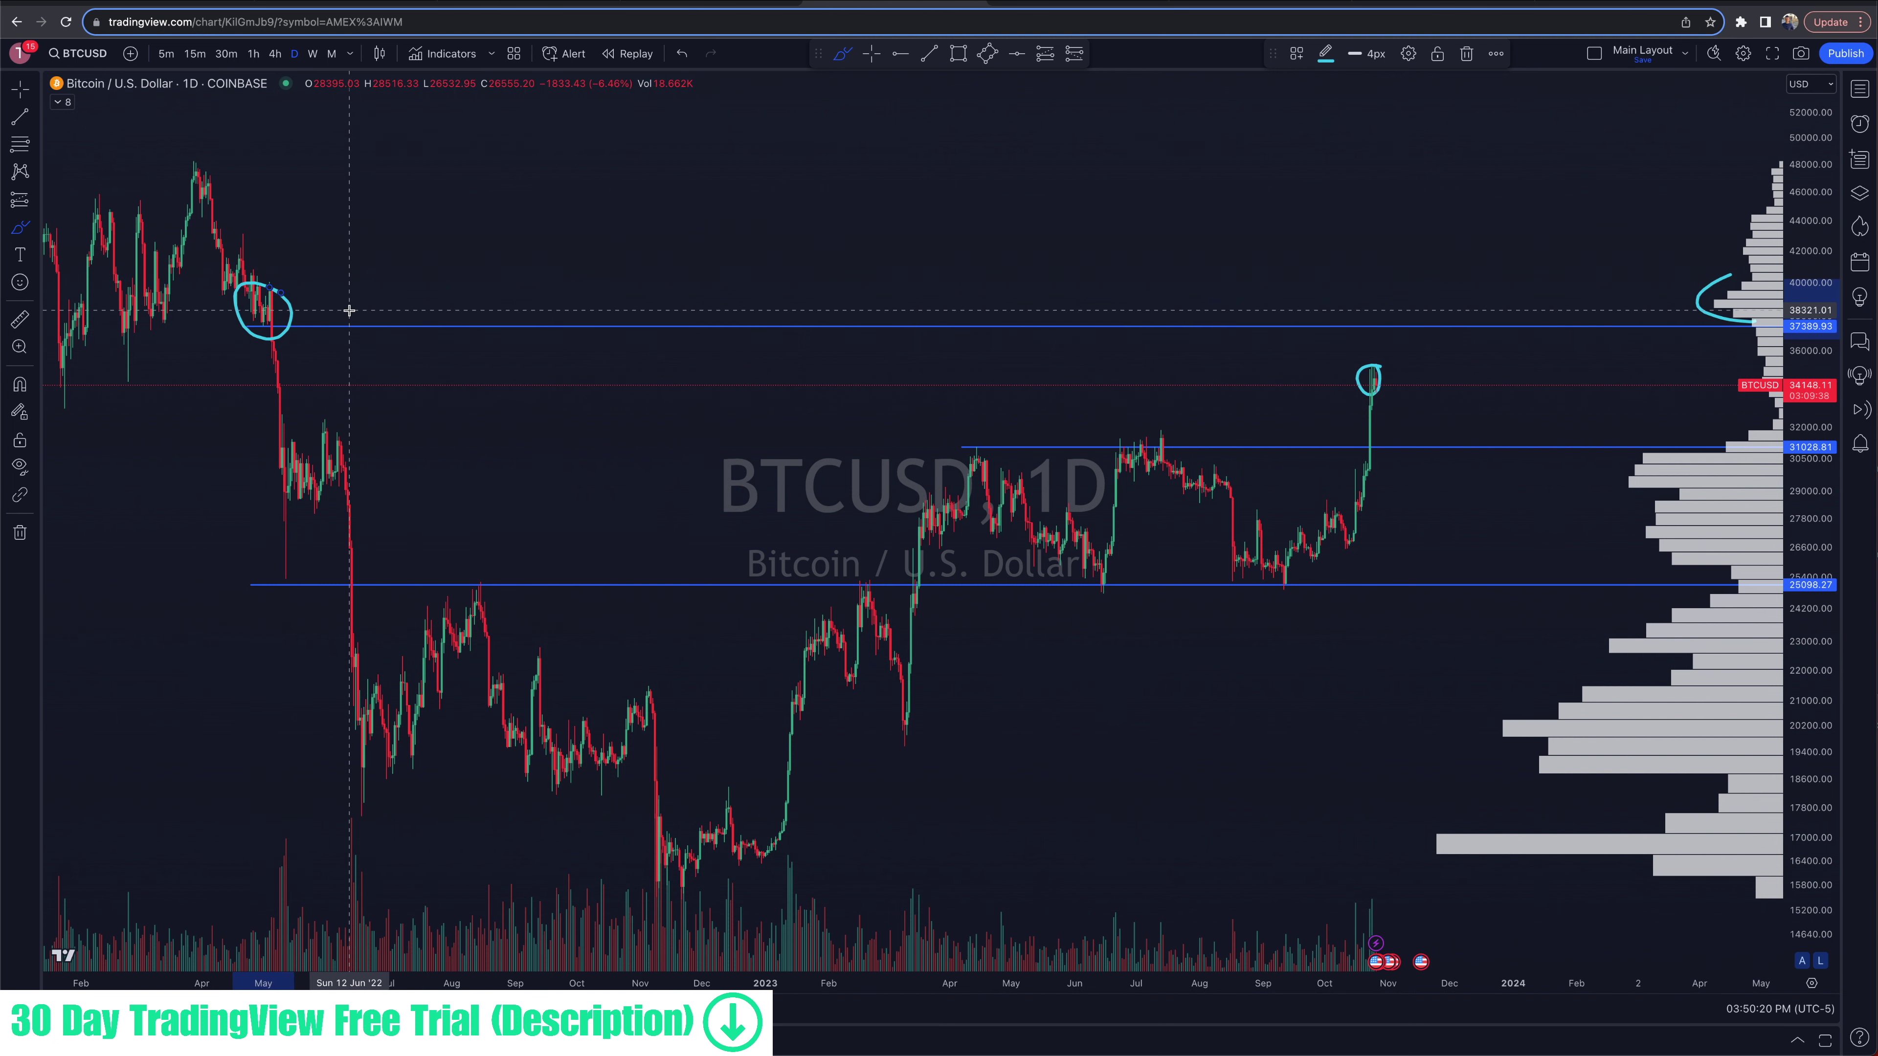
pyautogui.hotkey('ctrl', 'z')
pyautogui.hotkey('ctrl', 'z')
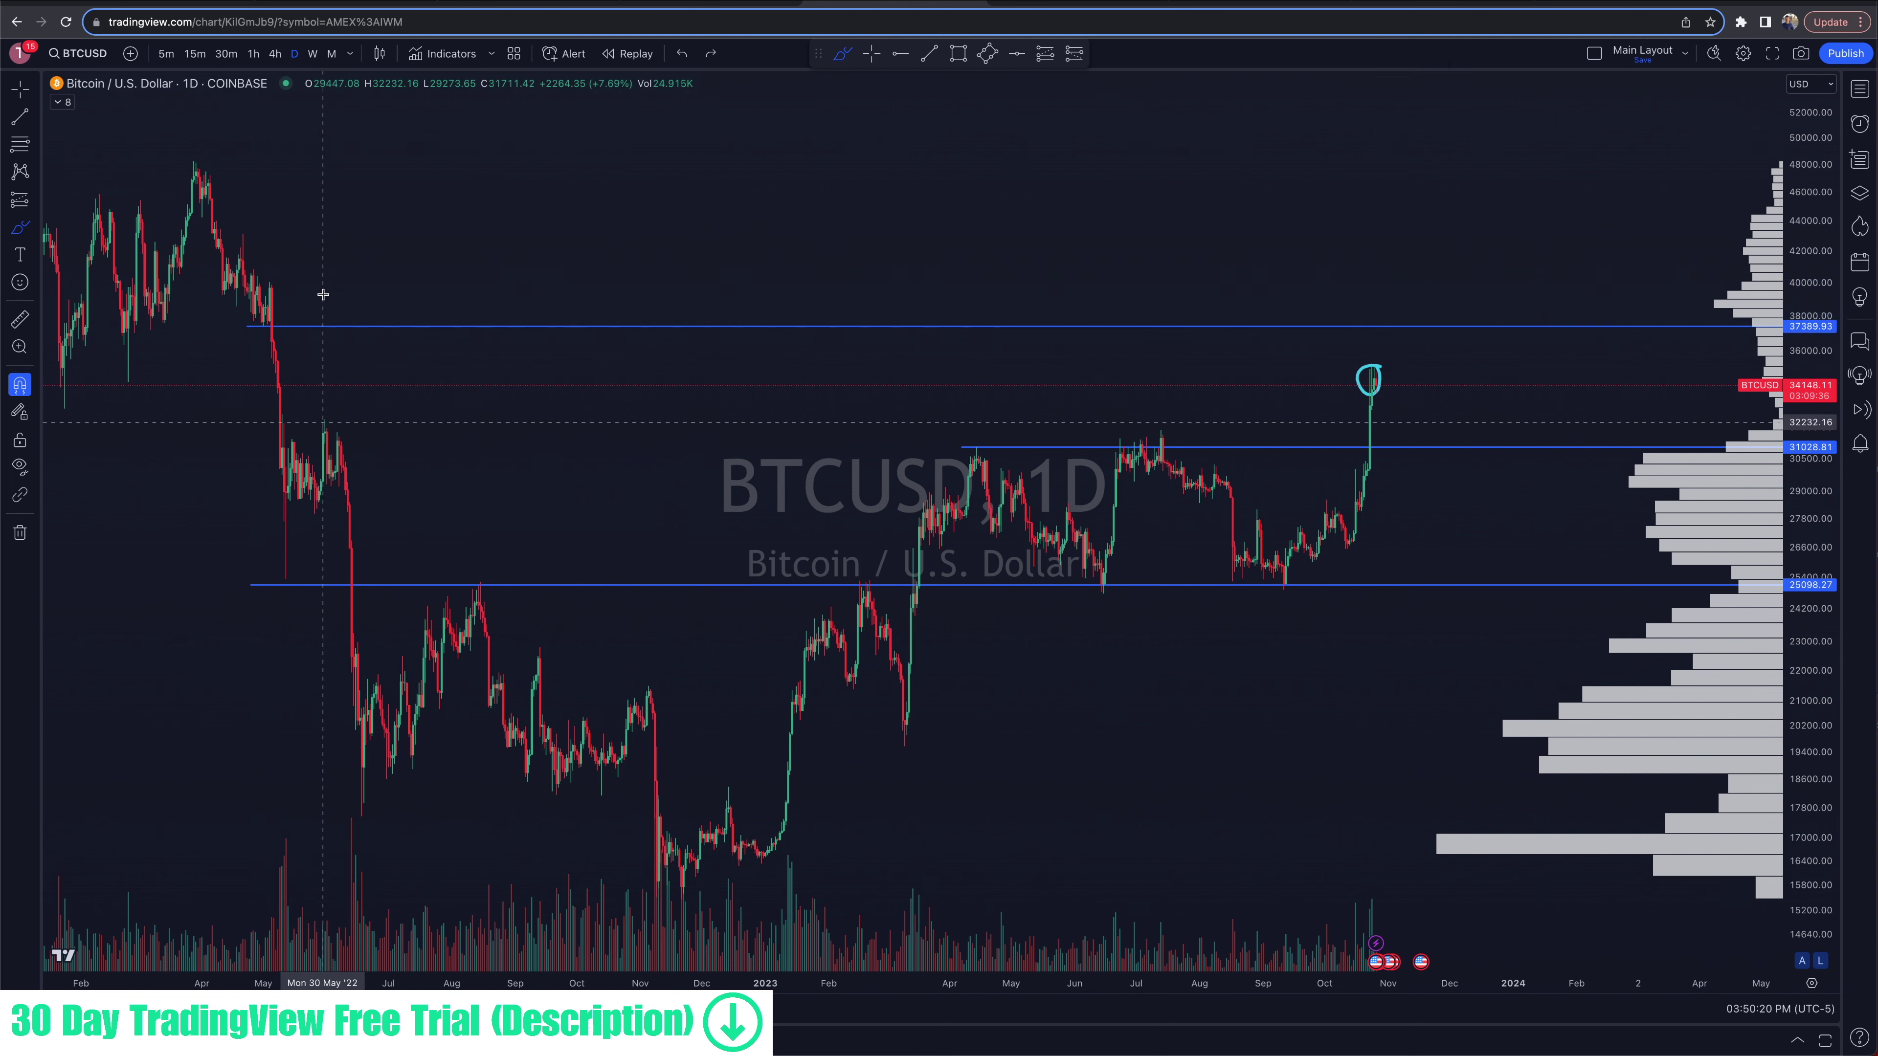
pyautogui.click(873, 62)
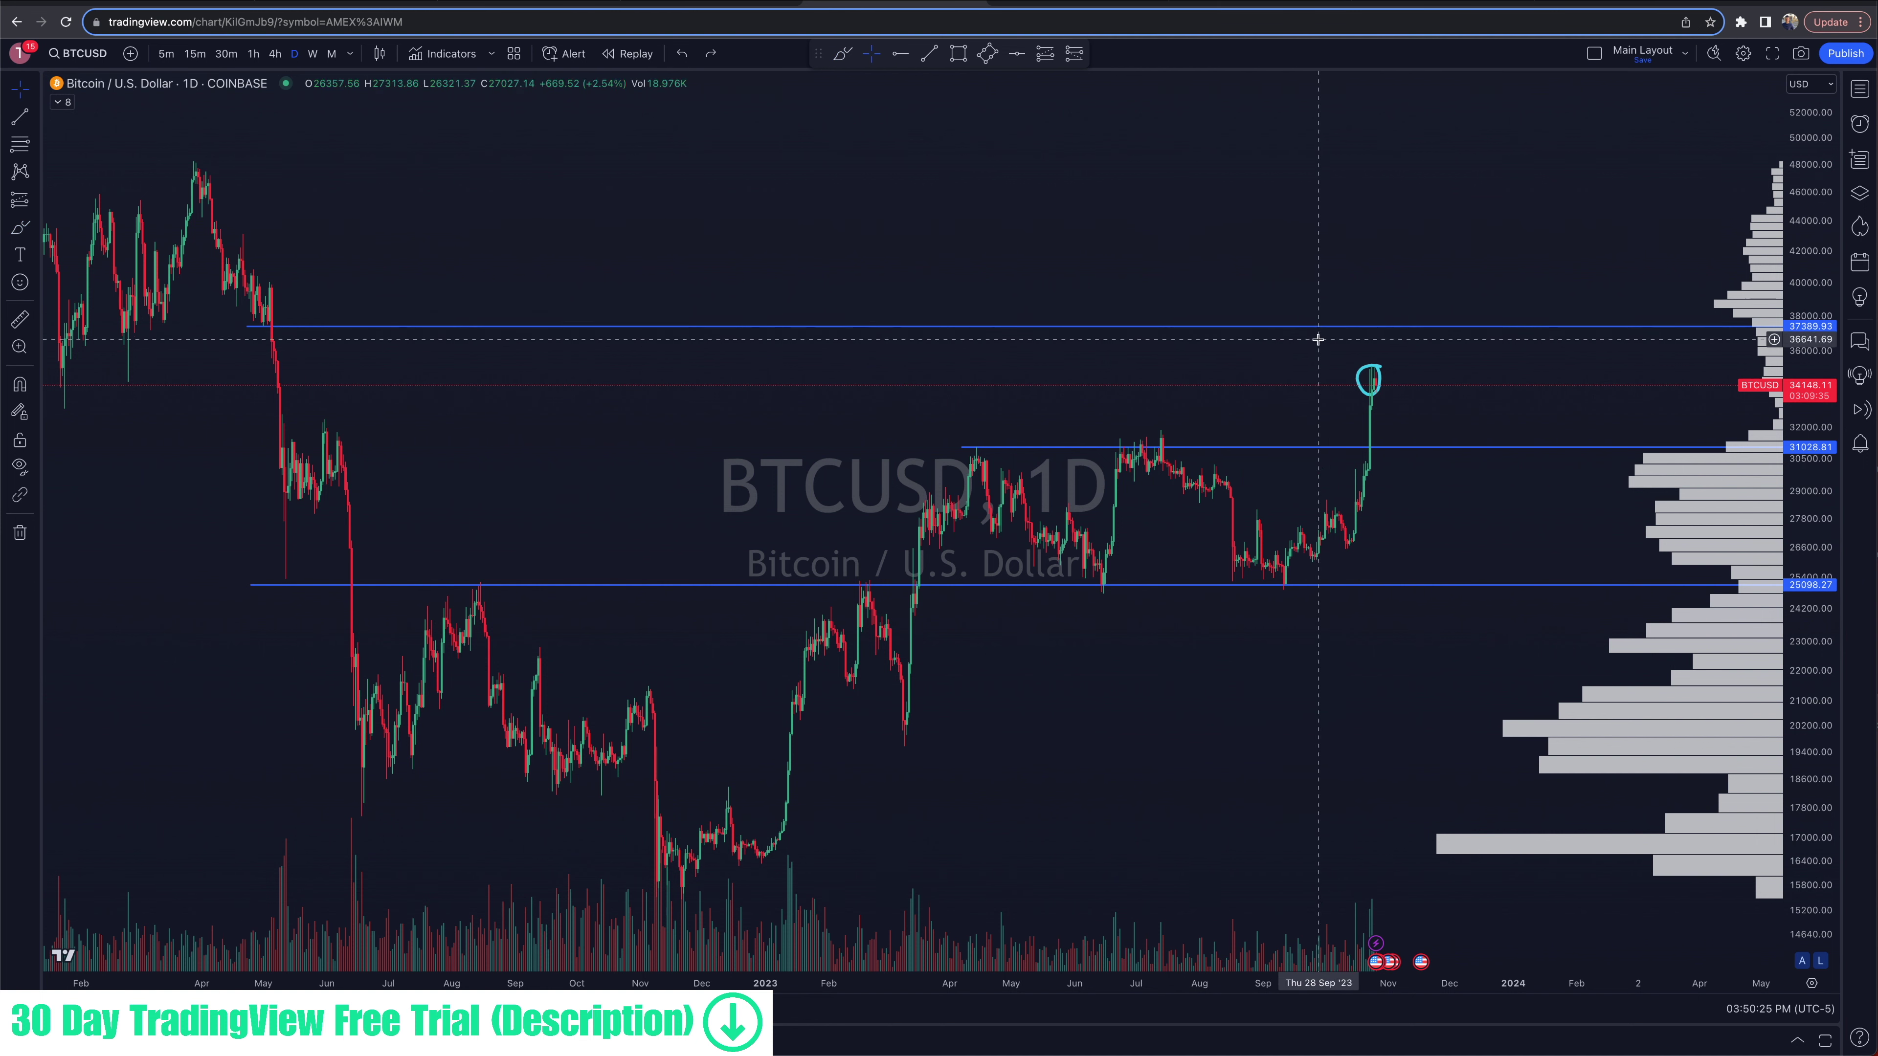
pyautogui.click(1377, 371)
pyautogui.press('Delete')
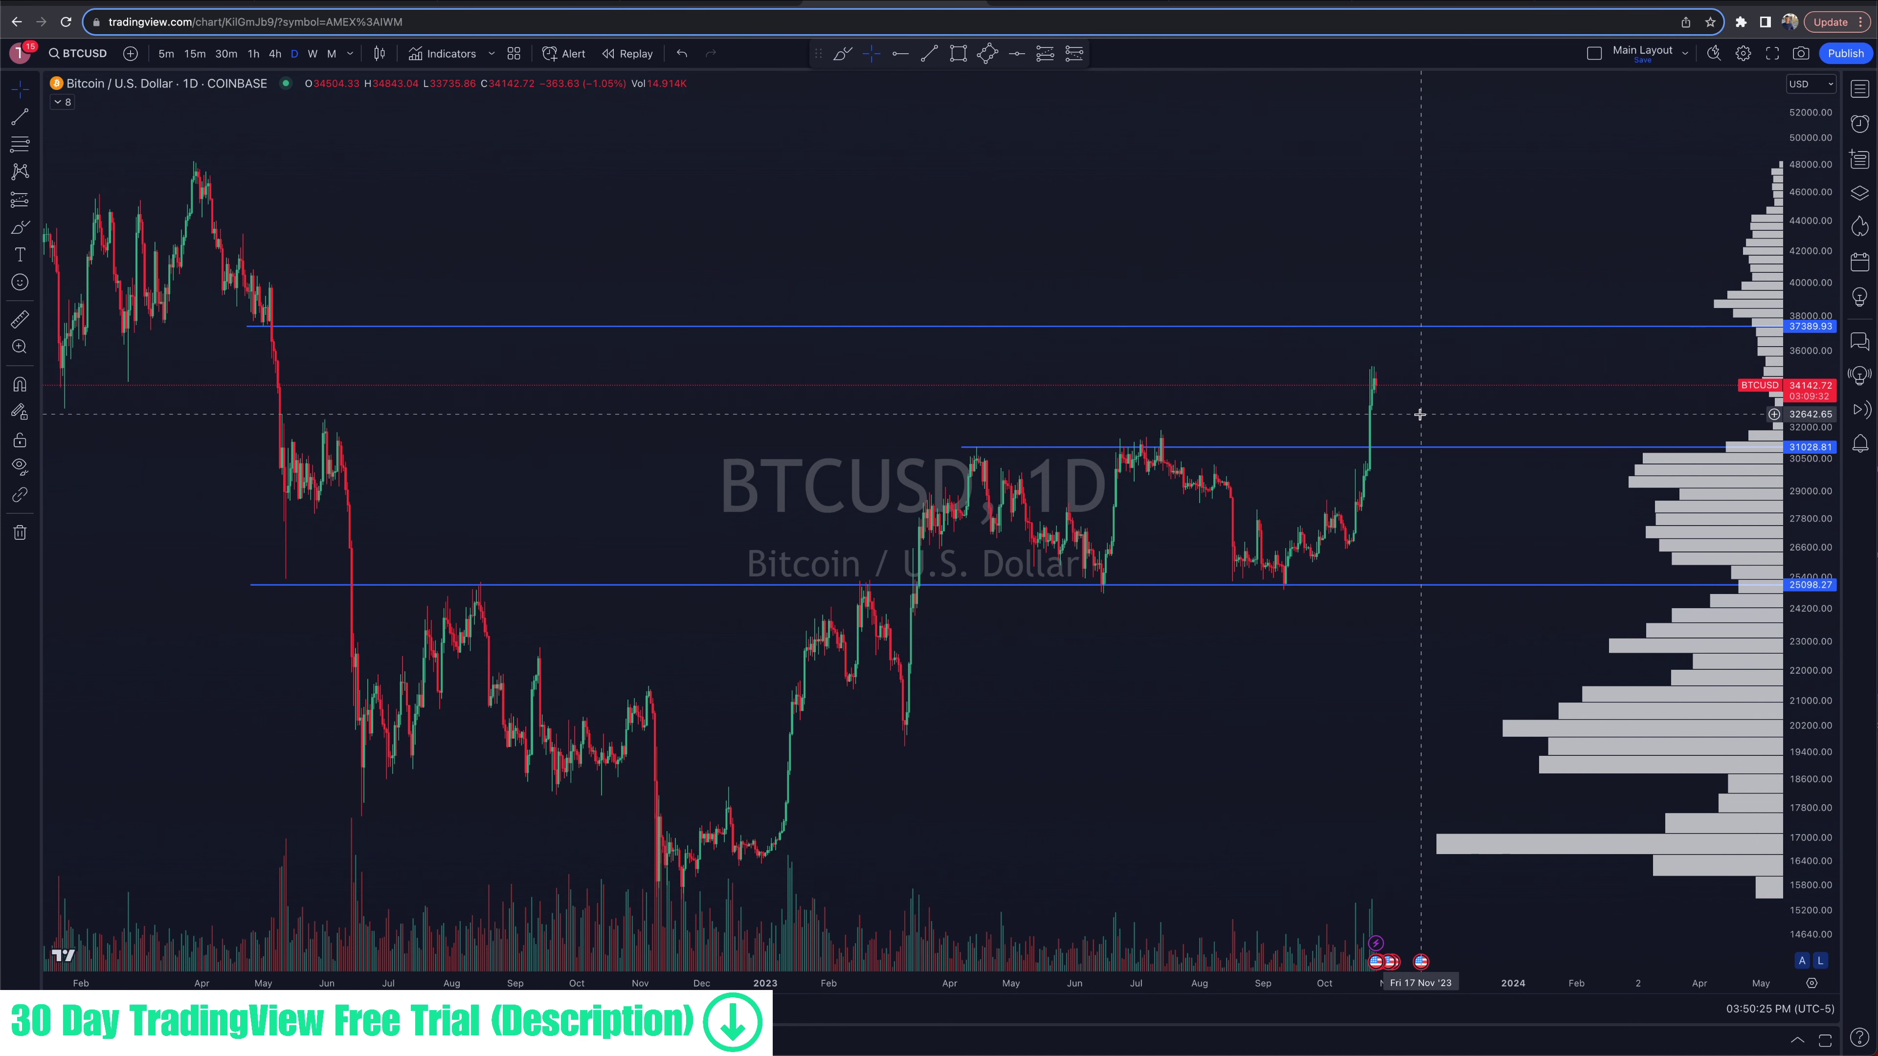
# Step: Sketch a freehand path from BTCUSD's latest candle to about the start of 2024, then undo it
pyautogui.click(842, 53)
pyautogui.moveTo(1374, 377)
pyautogui.mouseDown()
pyautogui.moveTo(1414, 471)
pyautogui.moveTo(1514, 385)
pyautogui.mouseUp()
pyautogui.hotkey('ctrl', 'z')
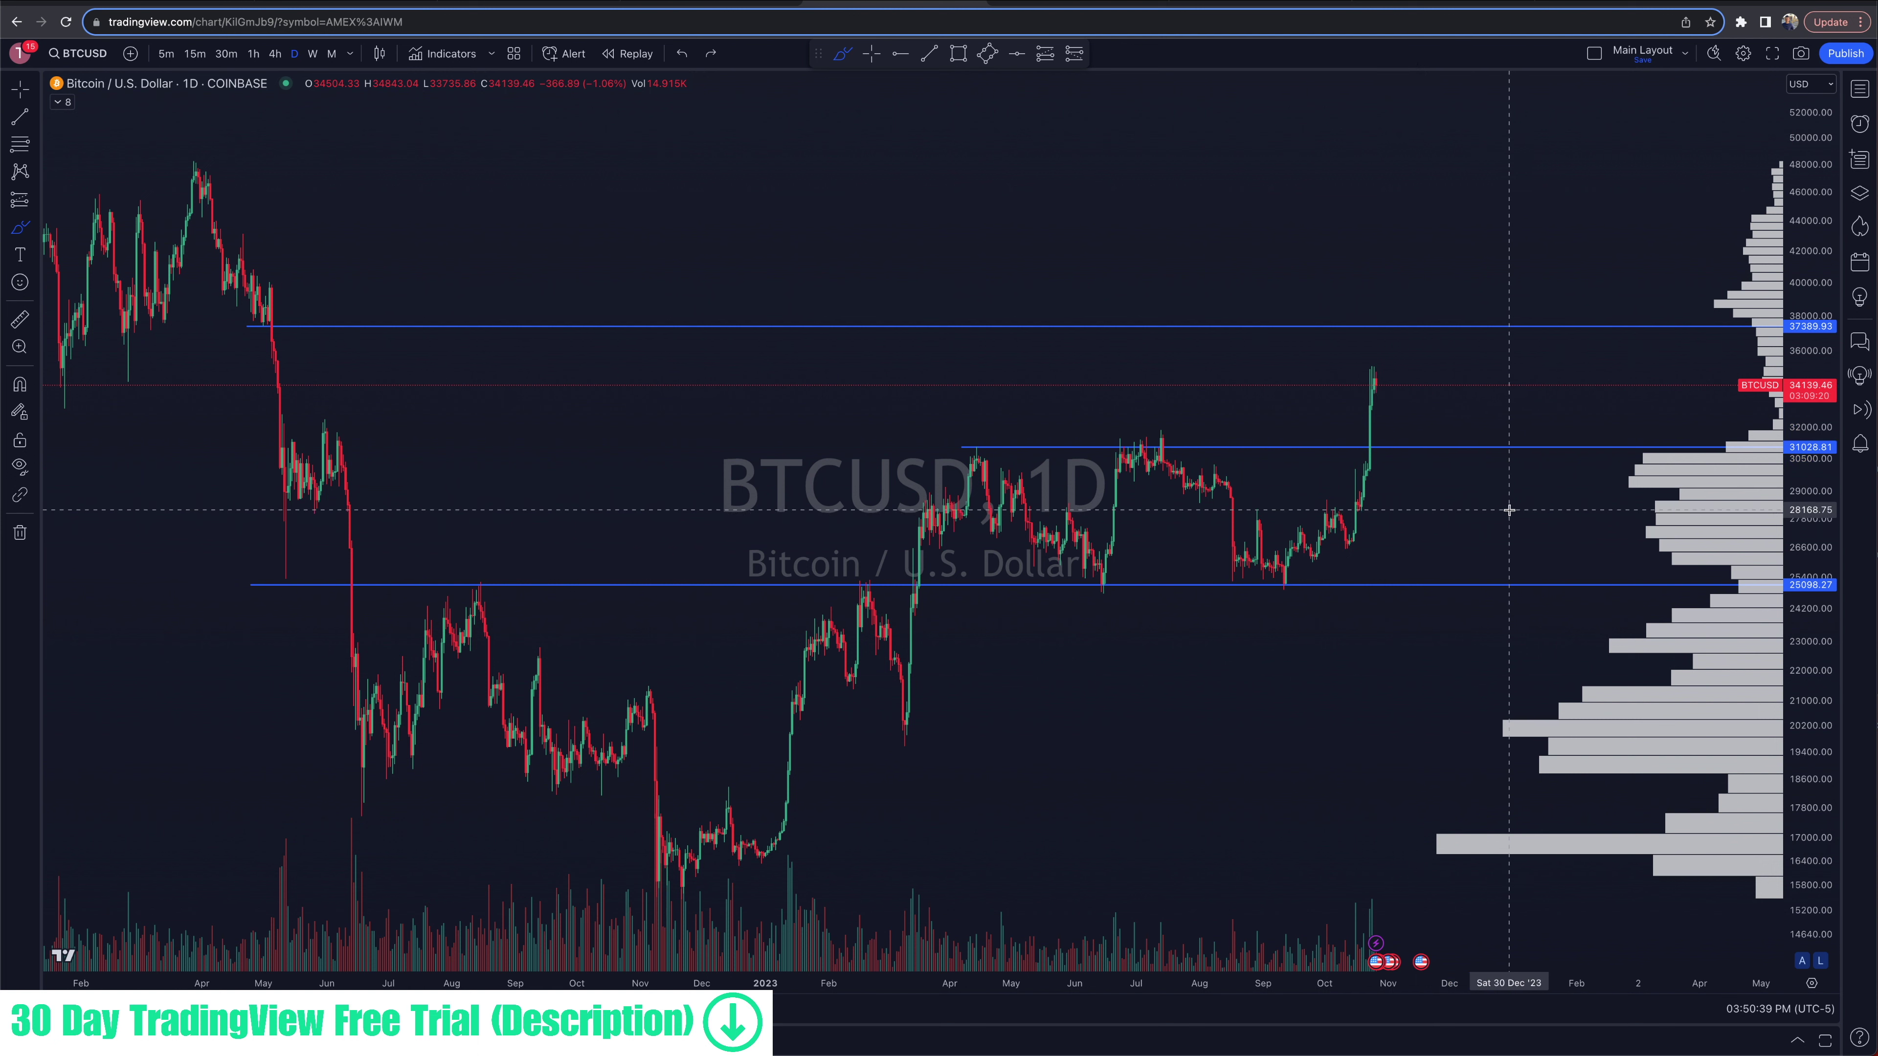
# Step: Load the GOLD daily chart from the Main Watchlist and hide the watchlist again
pyautogui.click(1861, 90)
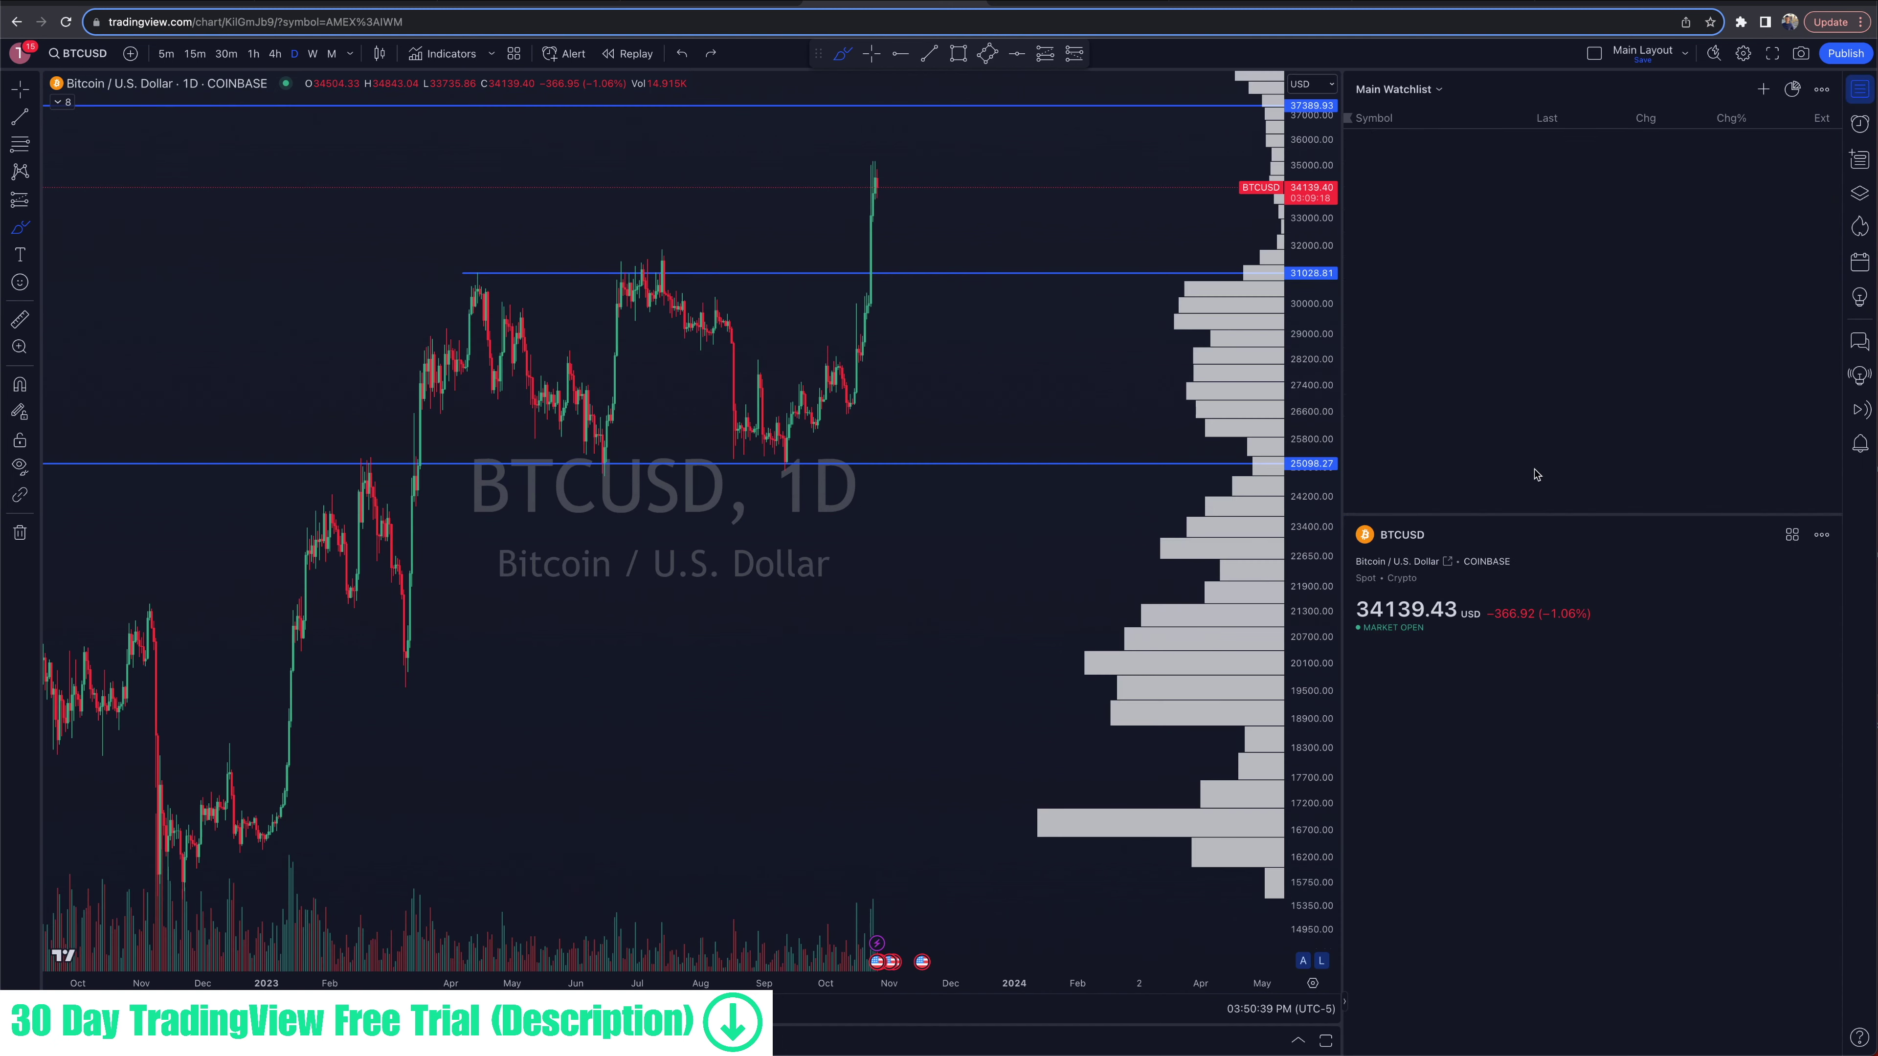
pyautogui.click(1461, 468)
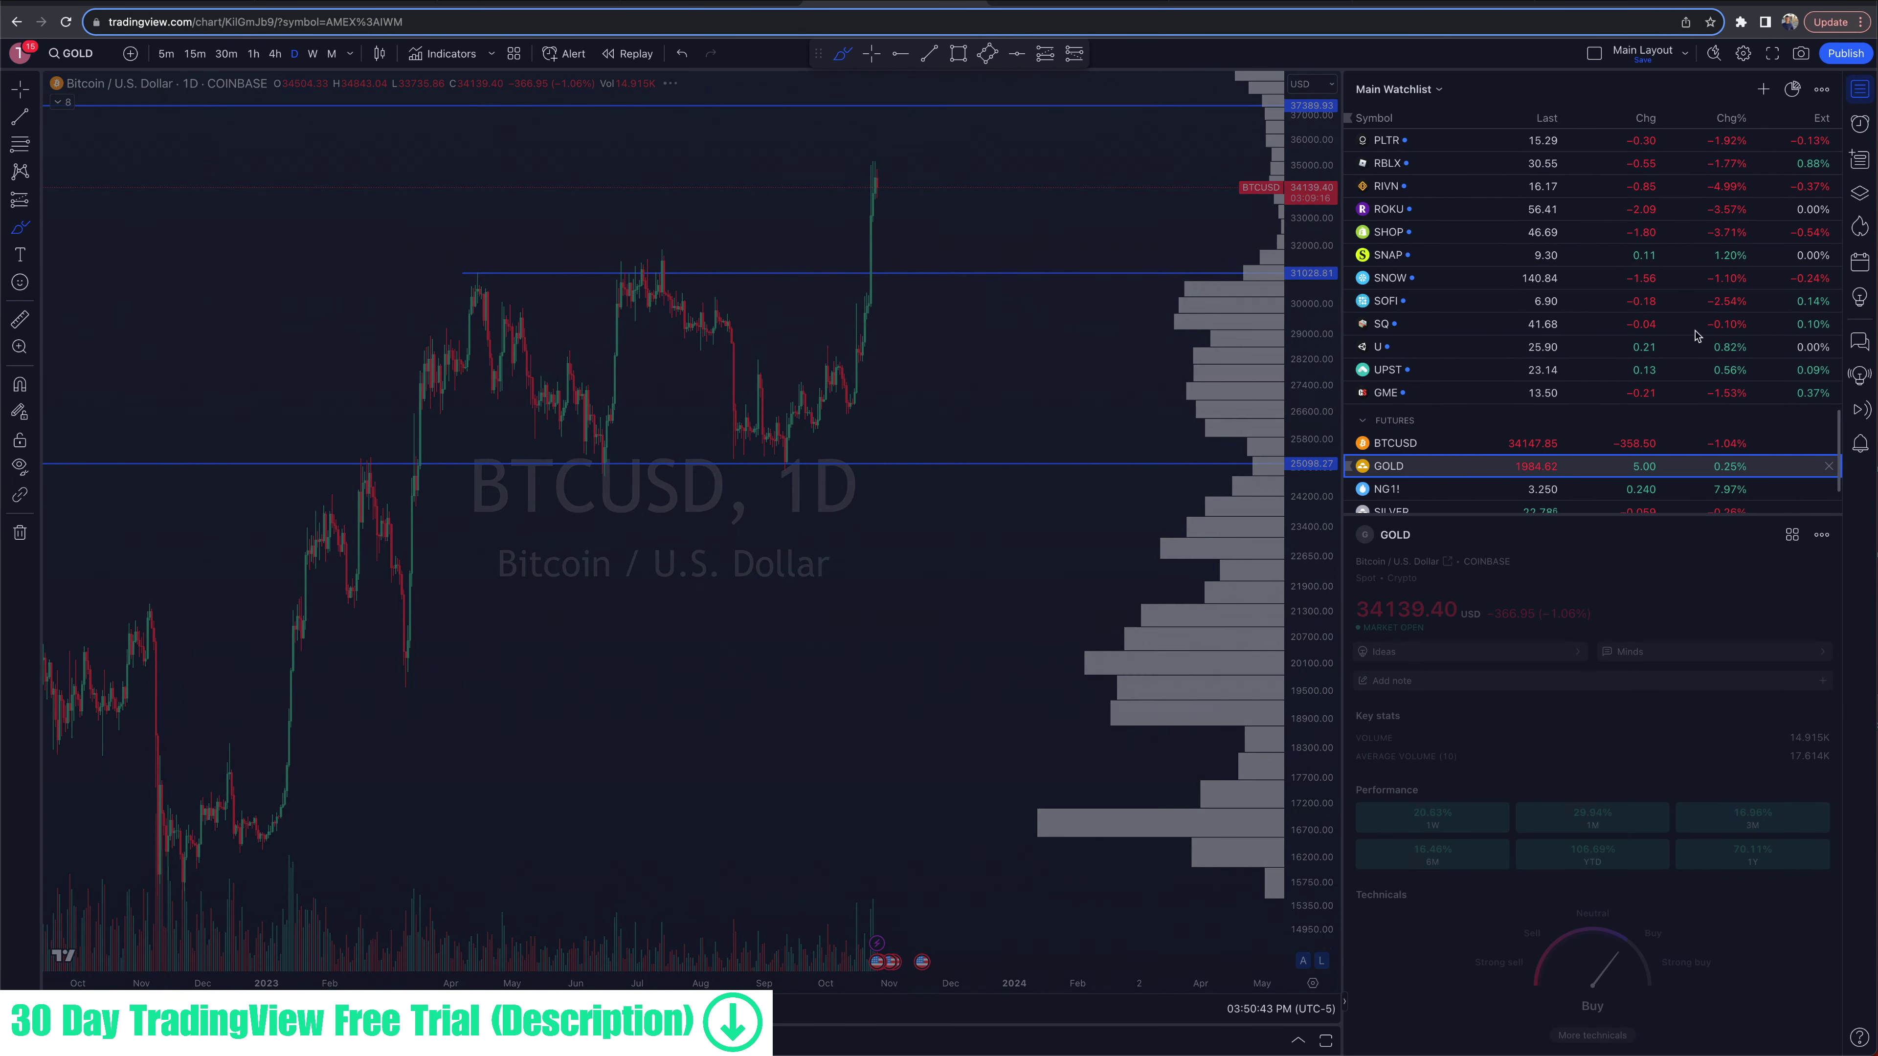
pyautogui.click(1859, 90)
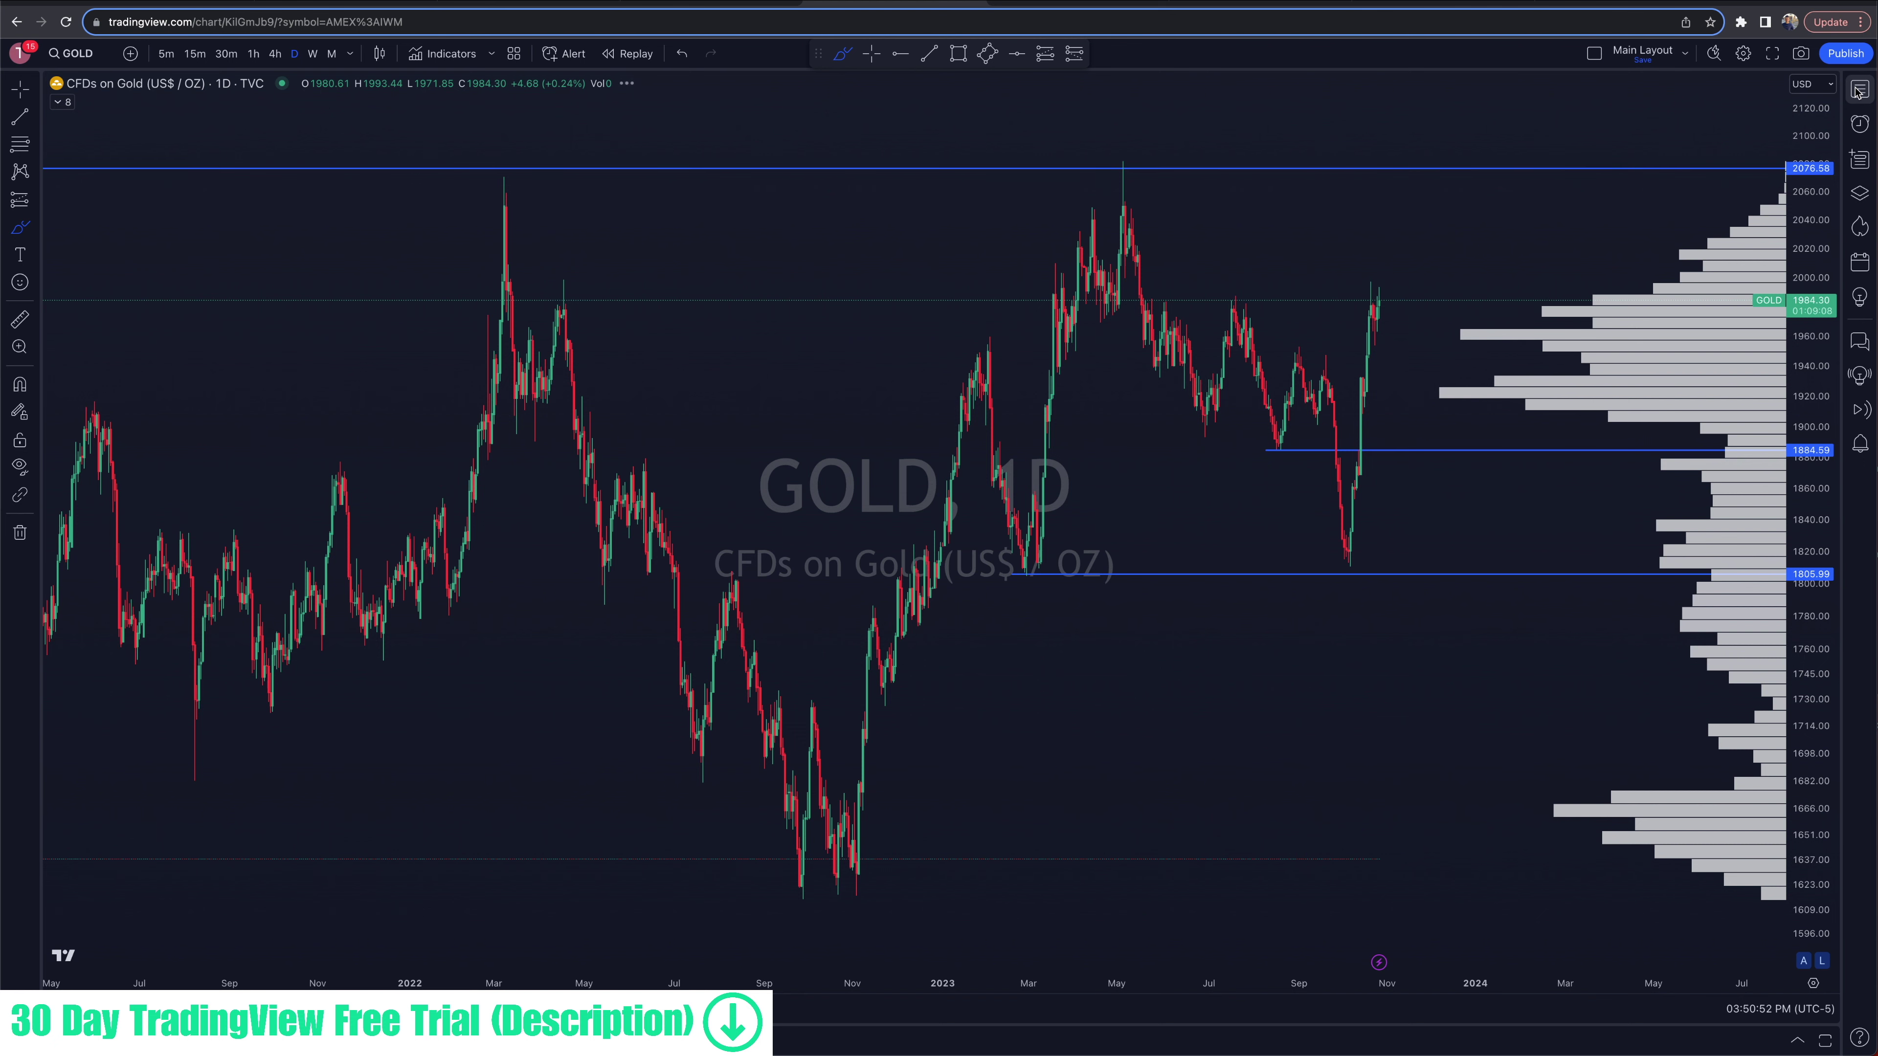
# Step: Circle GOLD's latest high with the Brush, then delete the circle
pyautogui.scroll(2, 1313, 526)
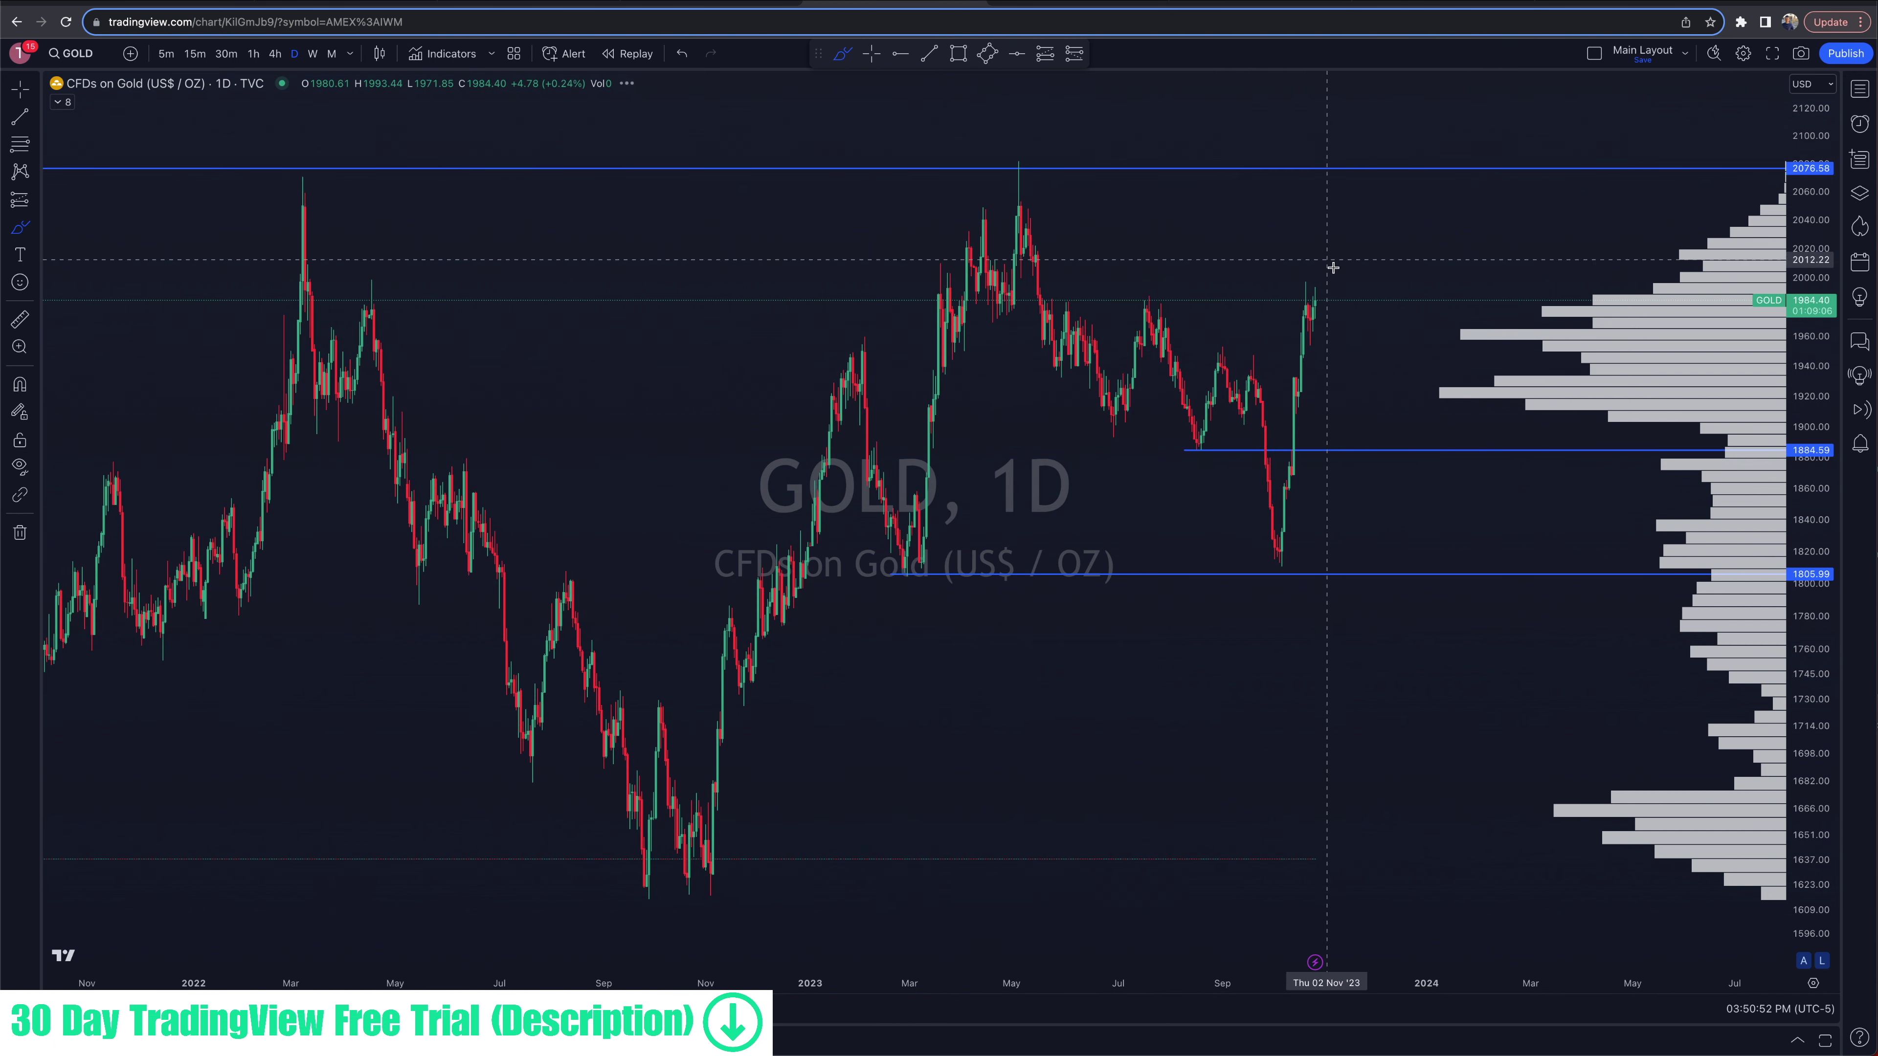
pyautogui.moveTo(1328, 280)
pyautogui.mouseDown()
pyautogui.moveTo(1279, 326)
pyautogui.moveTo(1332, 281)
pyautogui.mouseUp()
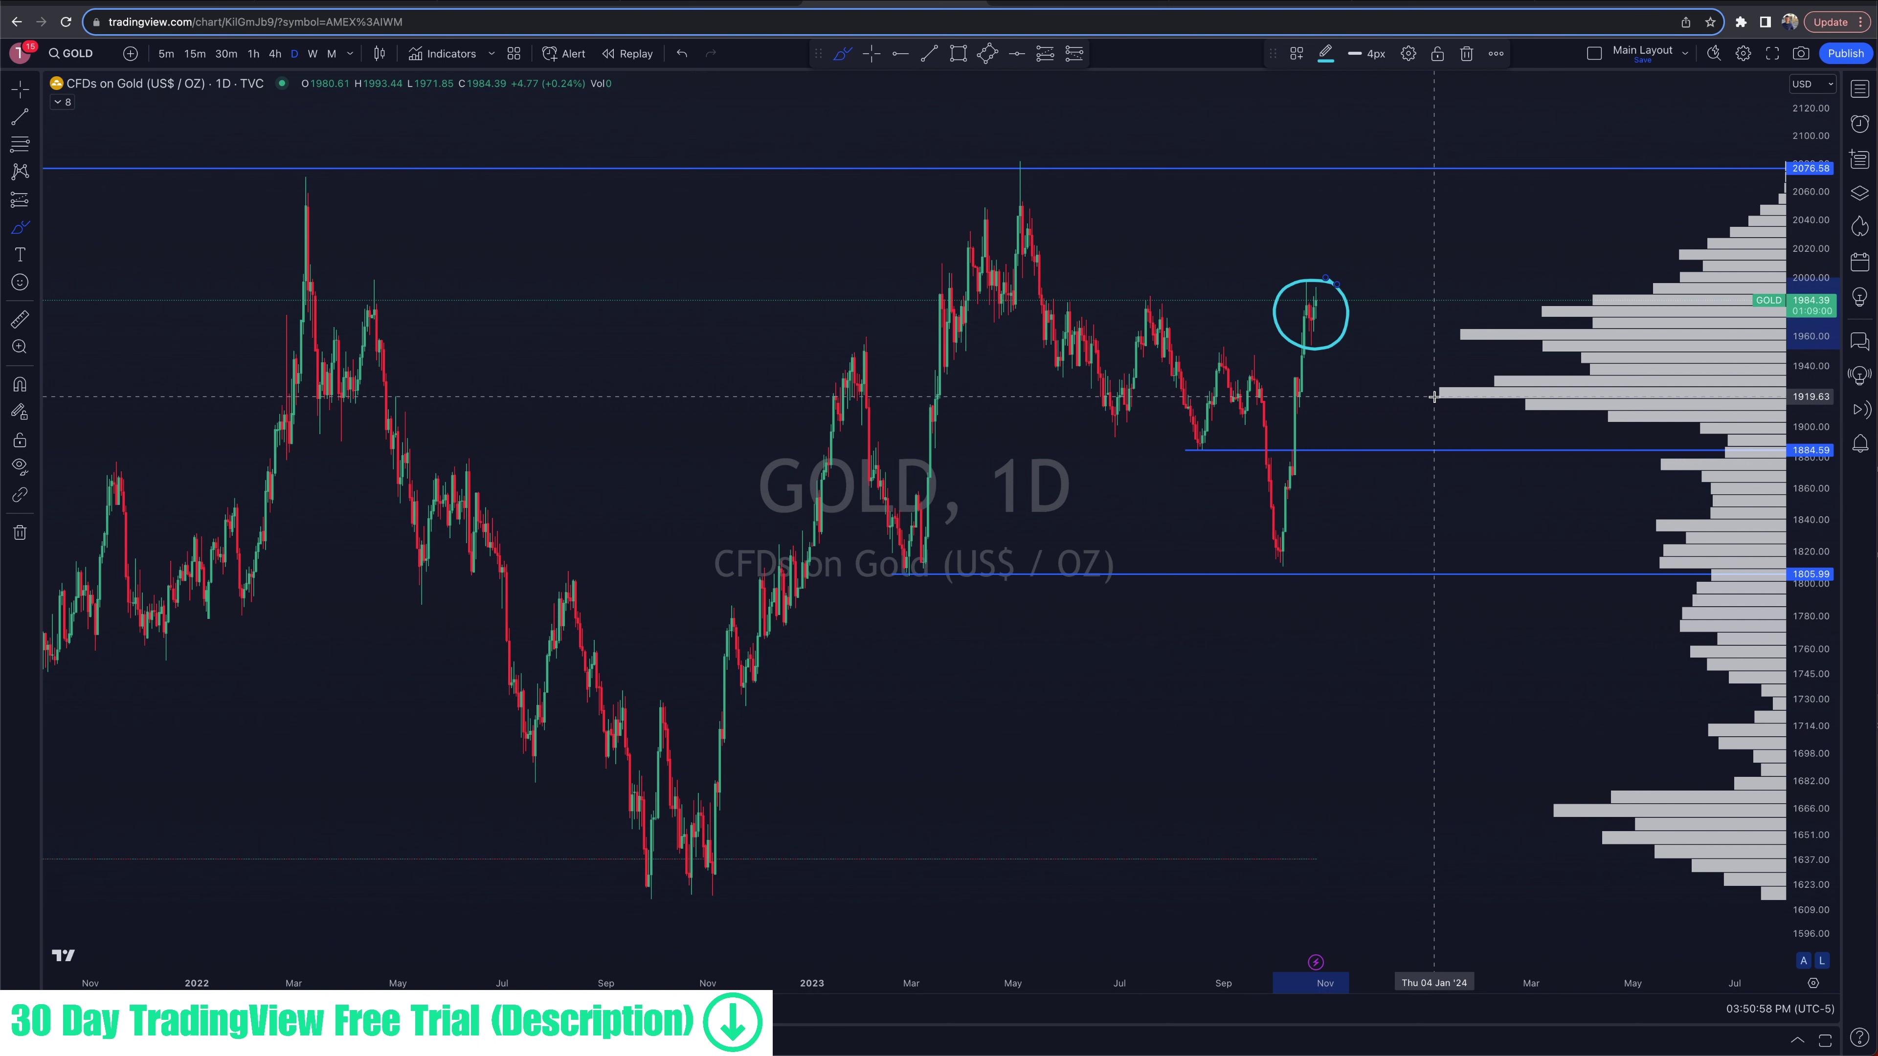
pyautogui.click(873, 56)
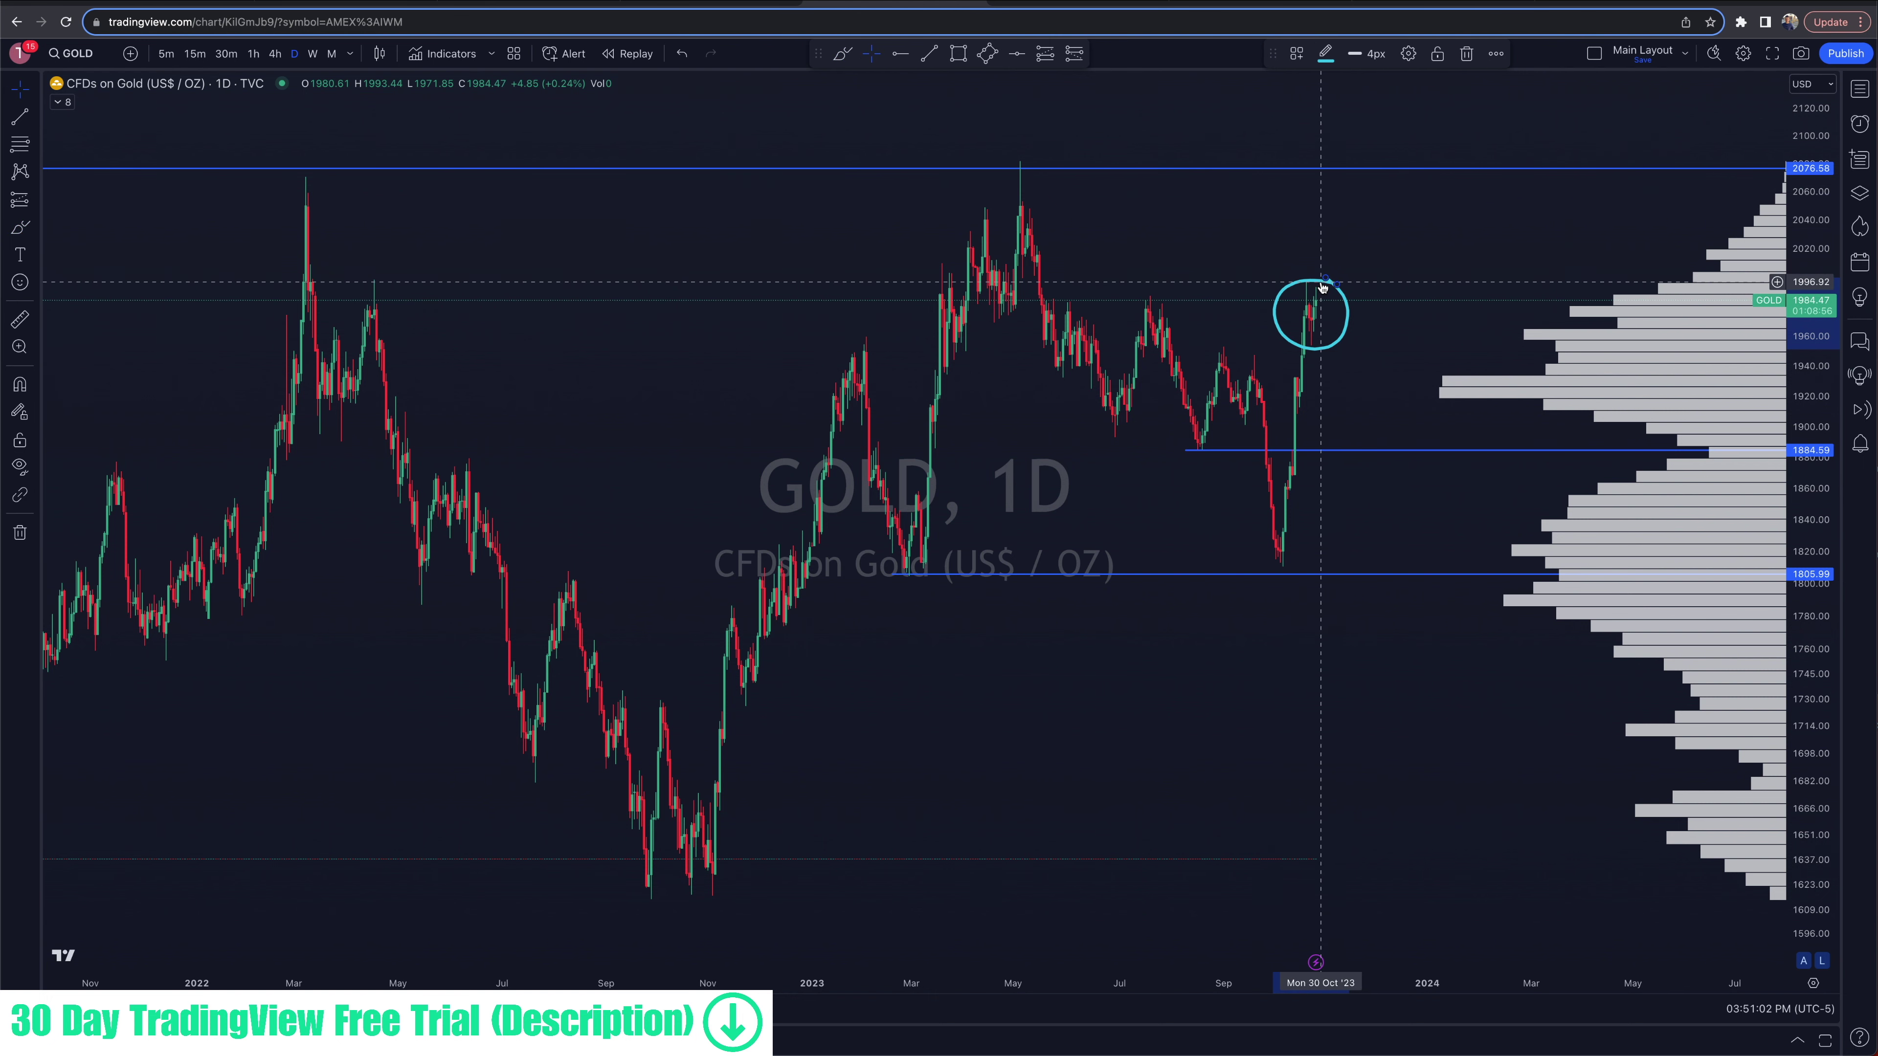
# Step: Outline GOLD's zone from about 1,895 to 1,940 with the Brush, extending it to the volume profile's longest bars, then undo it
pyautogui.scroll(-4, 1459, 398)
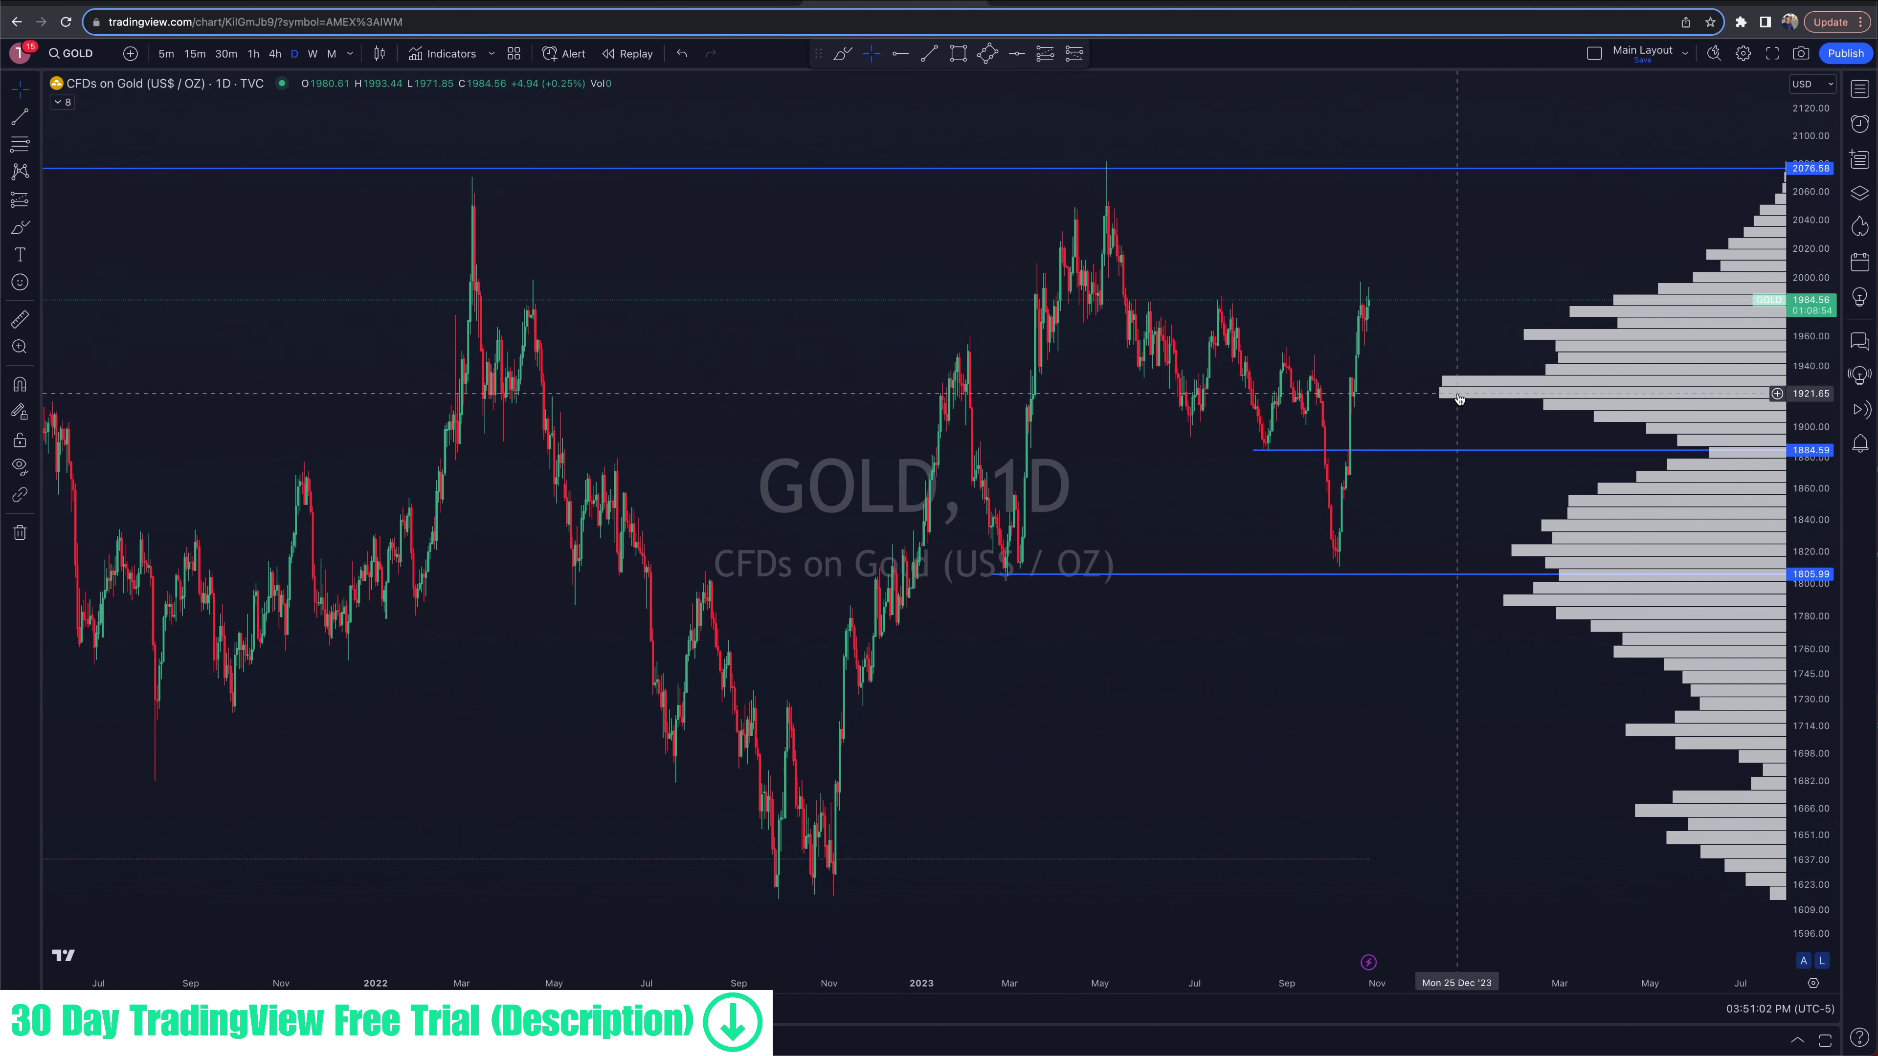
pyautogui.scroll(2, 1434, 407)
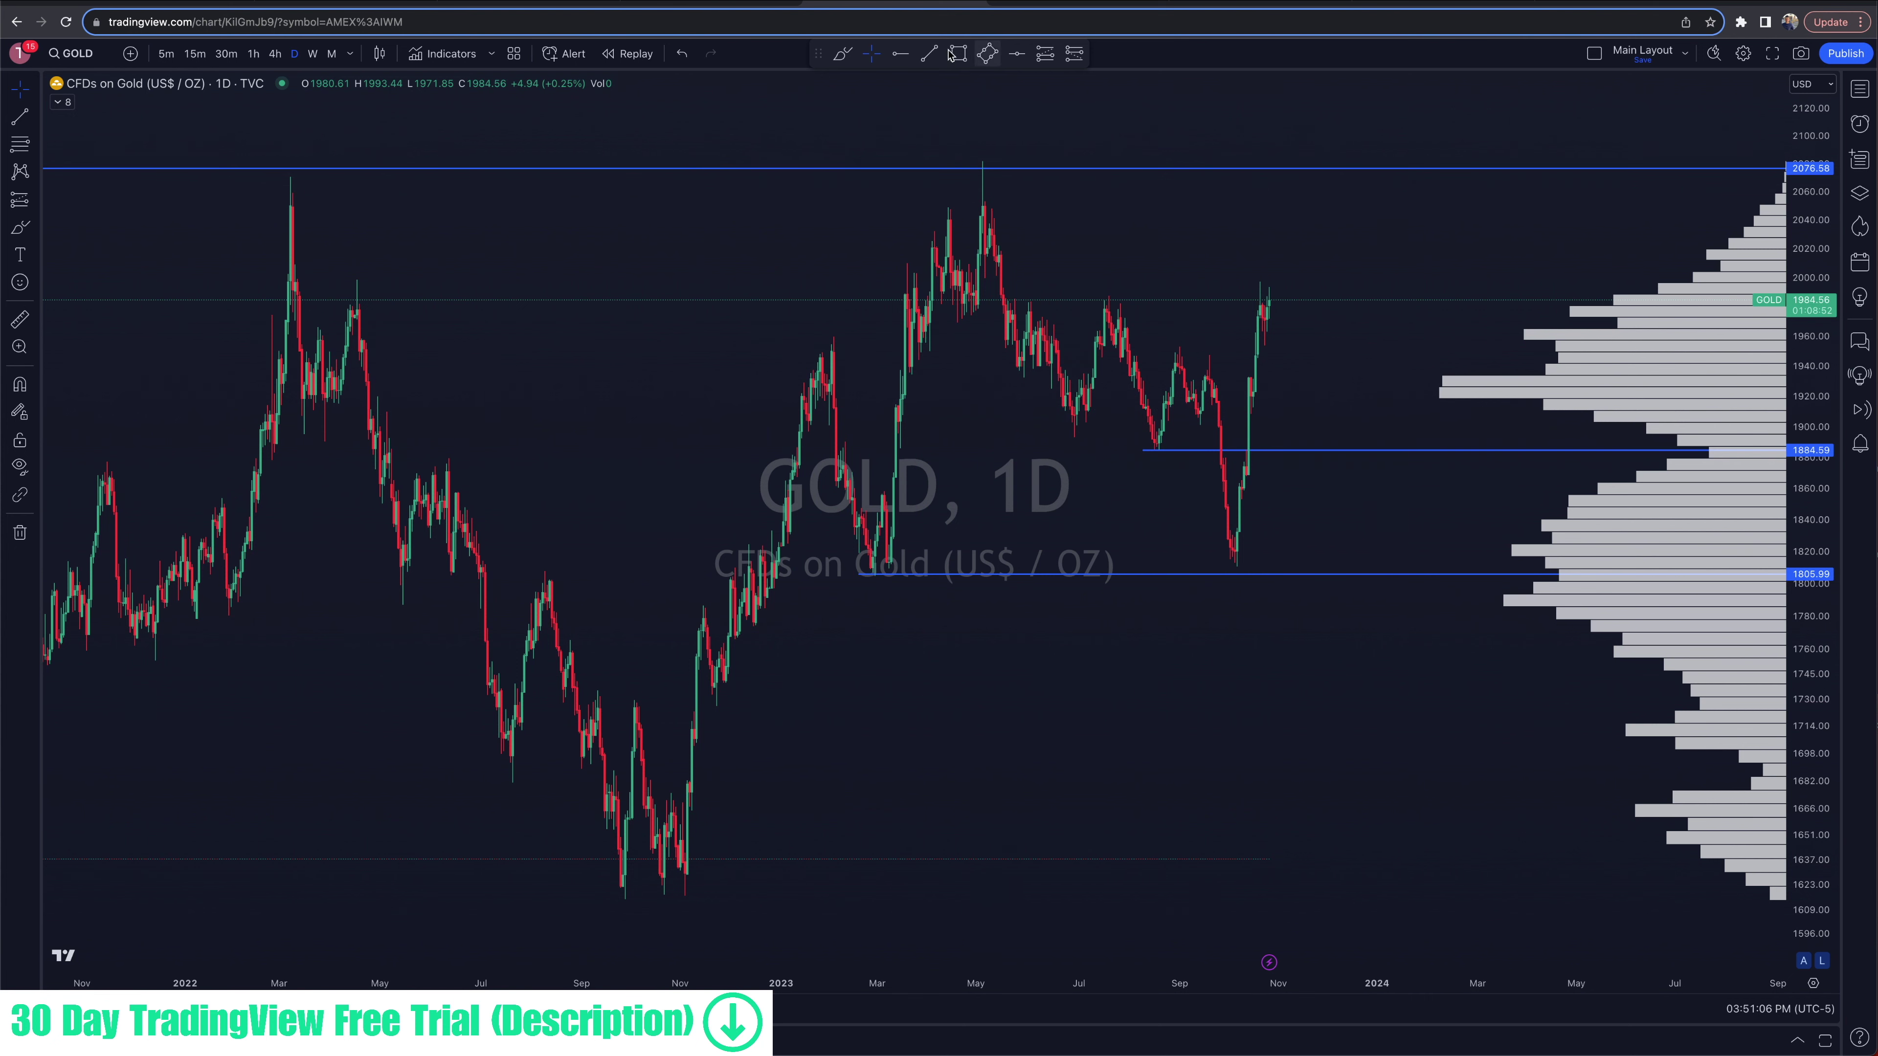
pyautogui.click(843, 53)
pyautogui.moveTo(1134, 359)
pyautogui.mouseDown()
pyautogui.moveTo(1409, 430)
pyautogui.moveTo(1443, 385)
pyautogui.moveTo(1096, 362)
pyautogui.mouseUp()
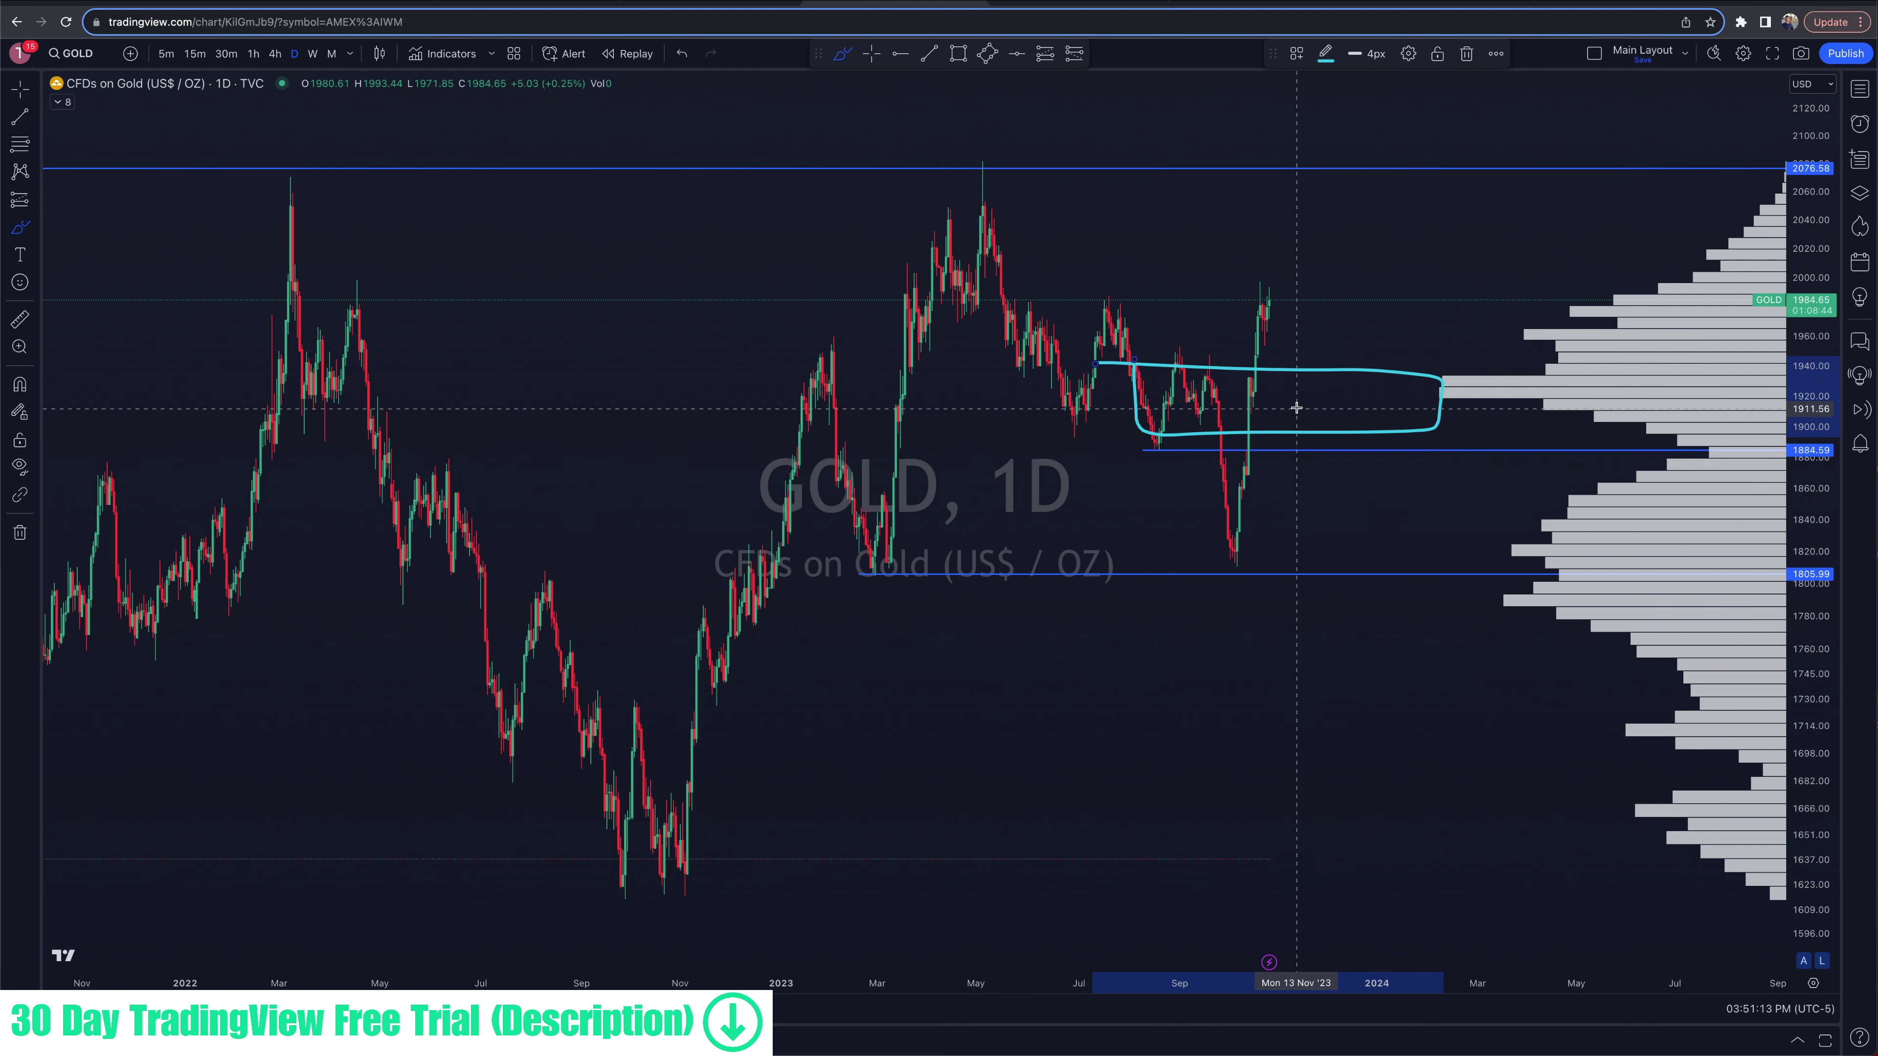
pyautogui.hotkey('ctrl', 'z')
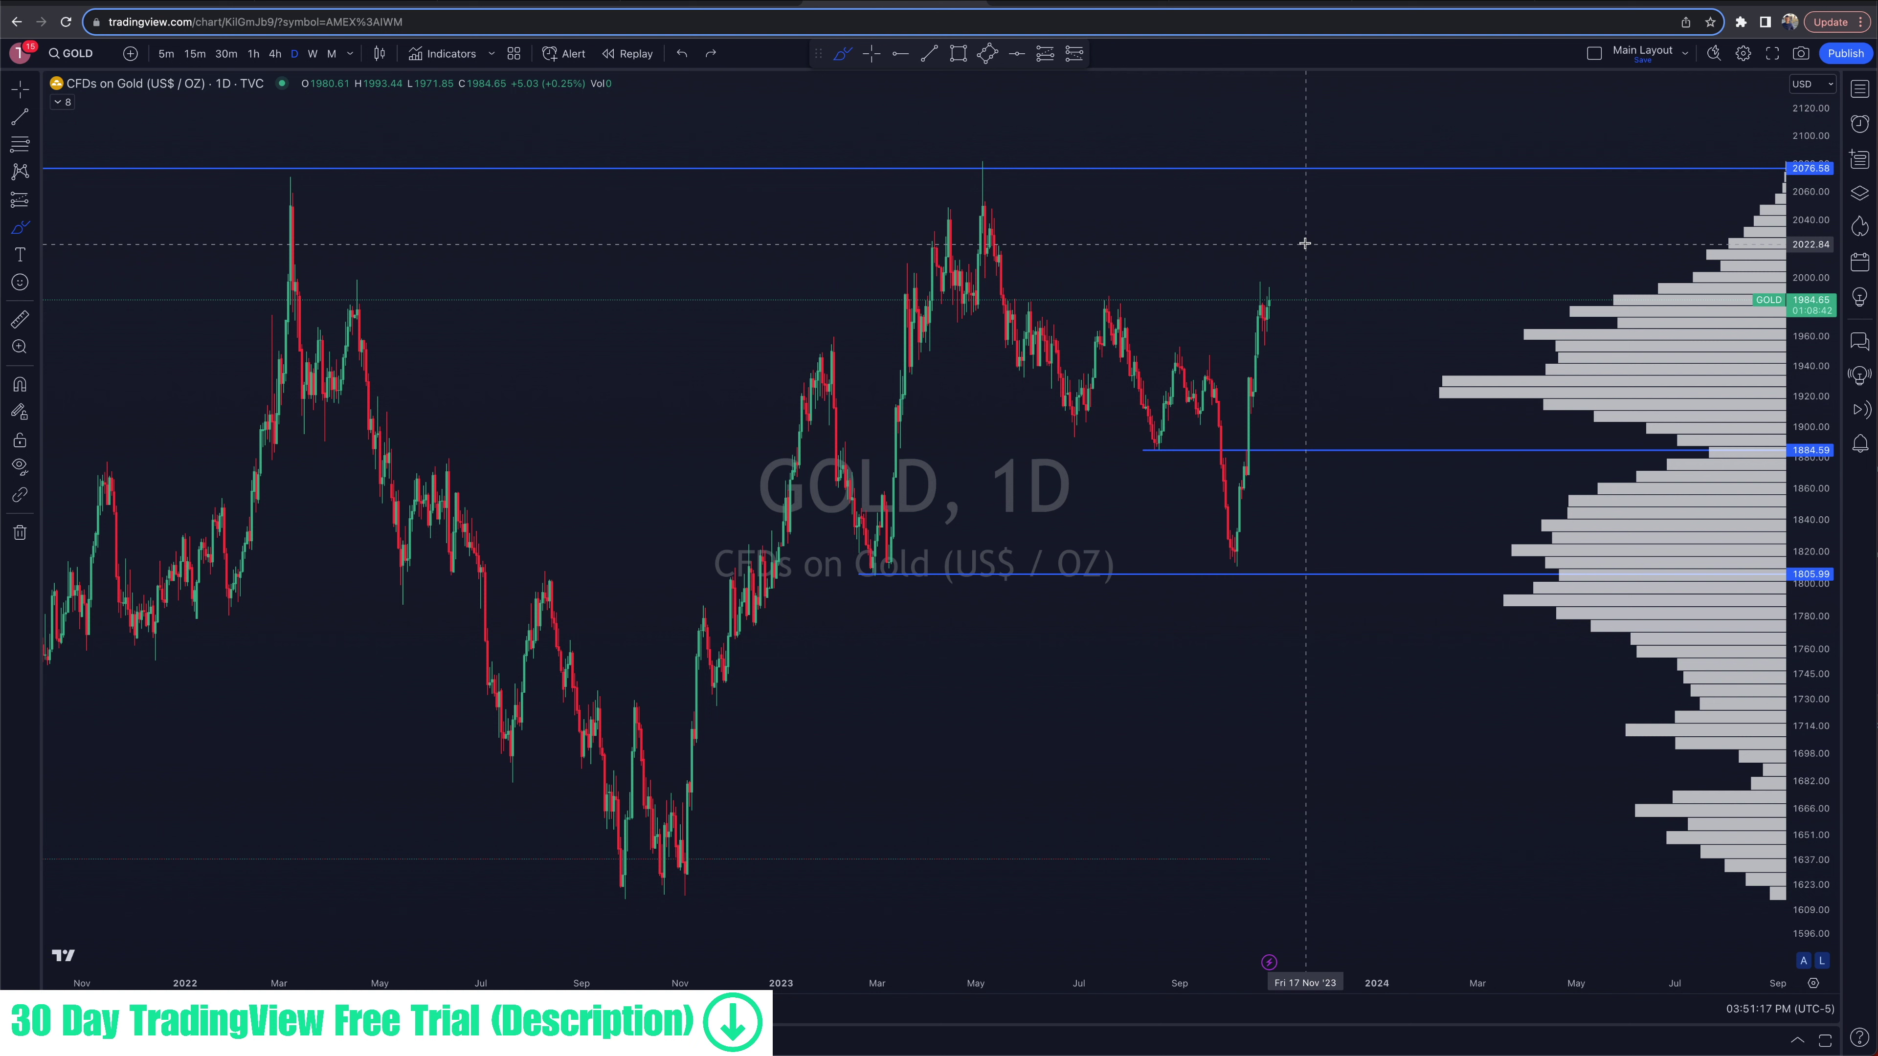
# Step: Brush marks at the 2076.58 resistance and the May 2023 peak, plus a falling arrow into October 2023, undoing the marks
pyautogui.scroll(-1, 1301, 222)
pyautogui.hscroll(1, 1301, 169)
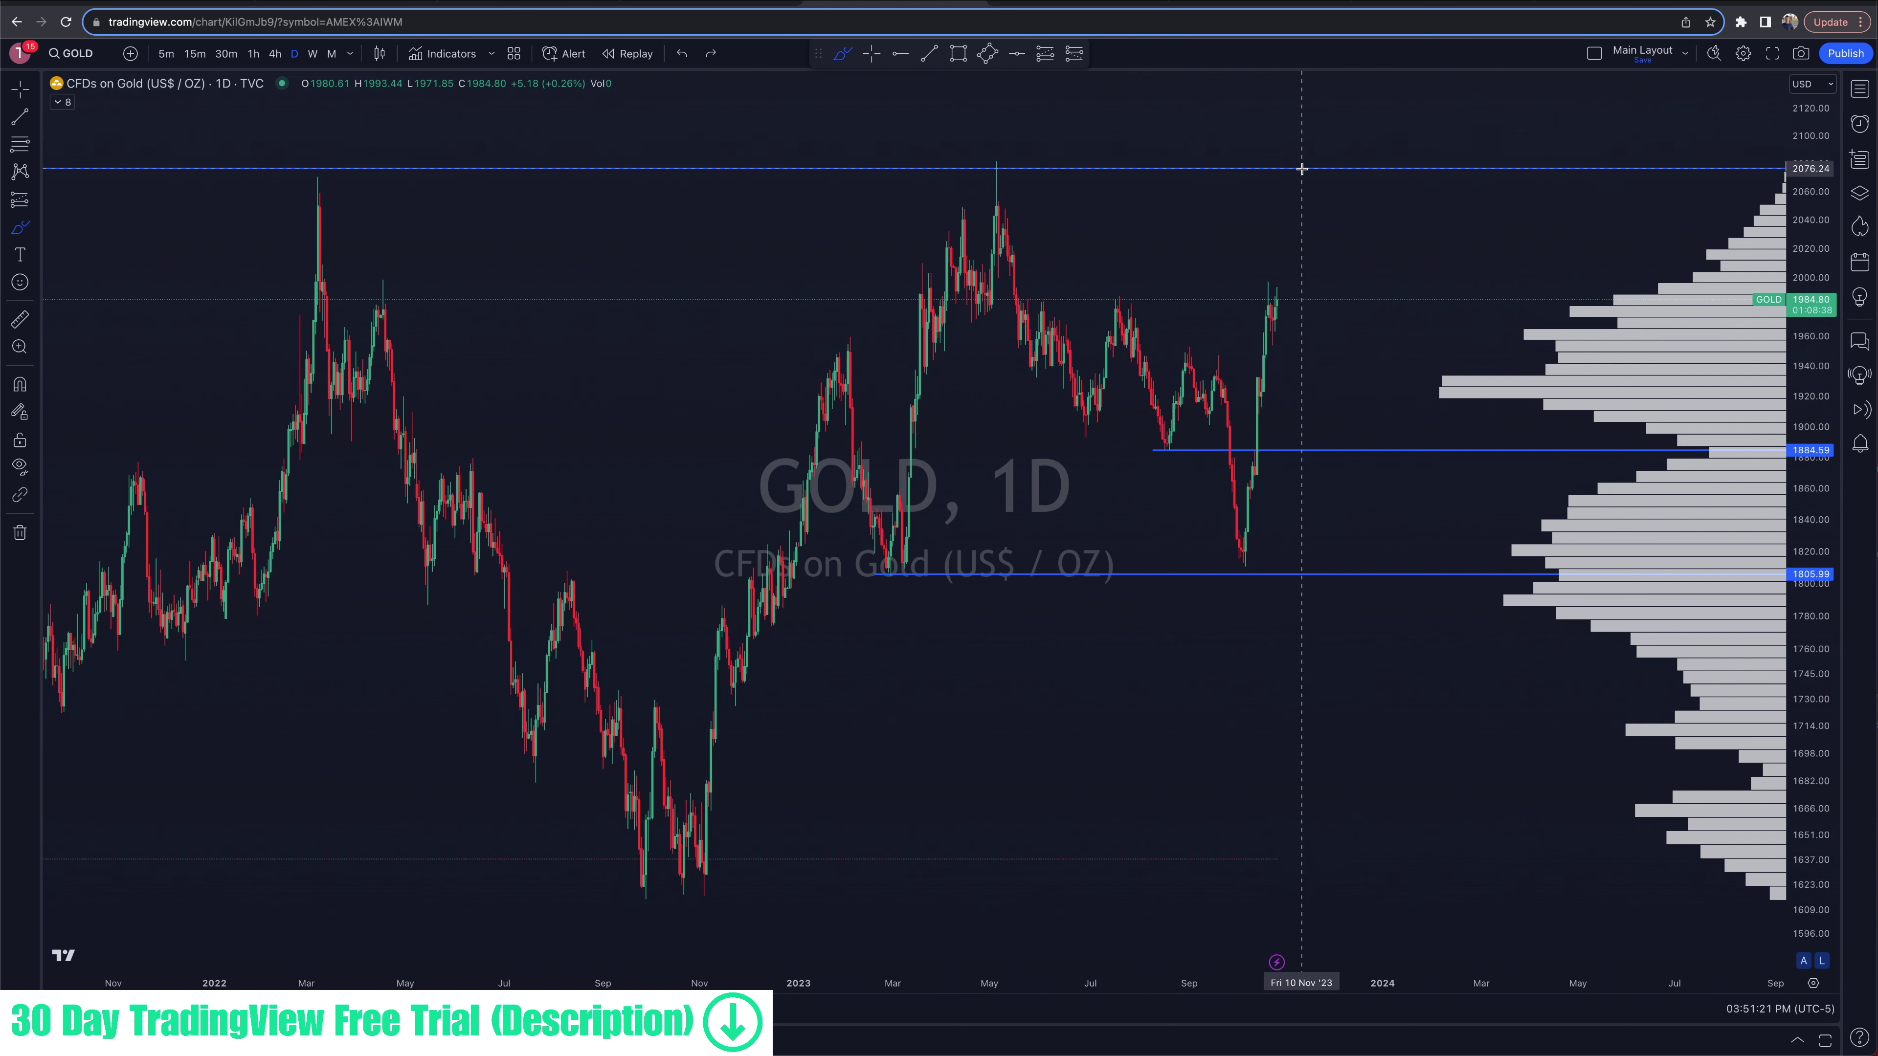
pyautogui.moveTo(1271, 151)
pyautogui.mouseDown()
pyautogui.moveTo(1327, 190)
pyautogui.moveTo(1275, 185)
pyautogui.mouseUp()
pyautogui.moveTo(998, 157)
pyautogui.mouseDown()
pyautogui.moveTo(955, 168)
pyautogui.moveTo(1000, 158)
pyautogui.mouseUp()
pyautogui.hotkey('ctrl', 'z')
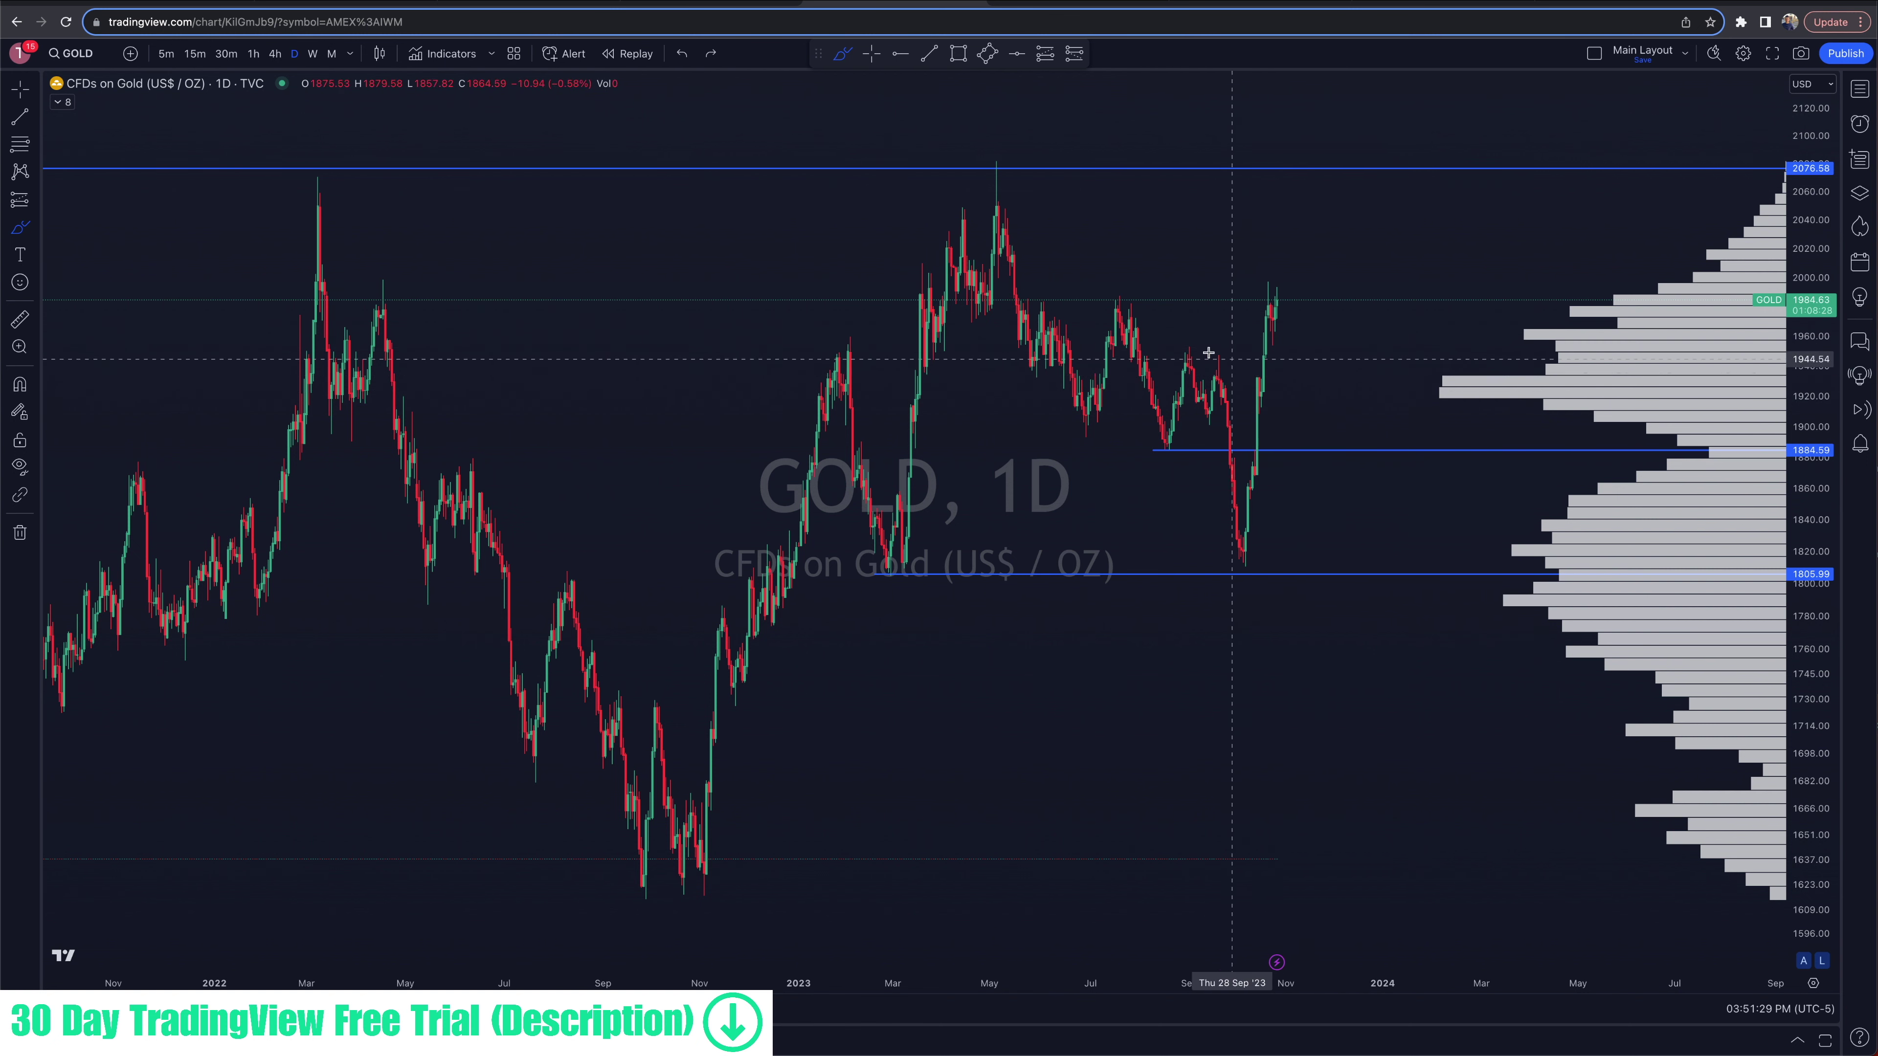
pyautogui.moveTo(1027, 274); pyautogui.dragTo(1262, 354)
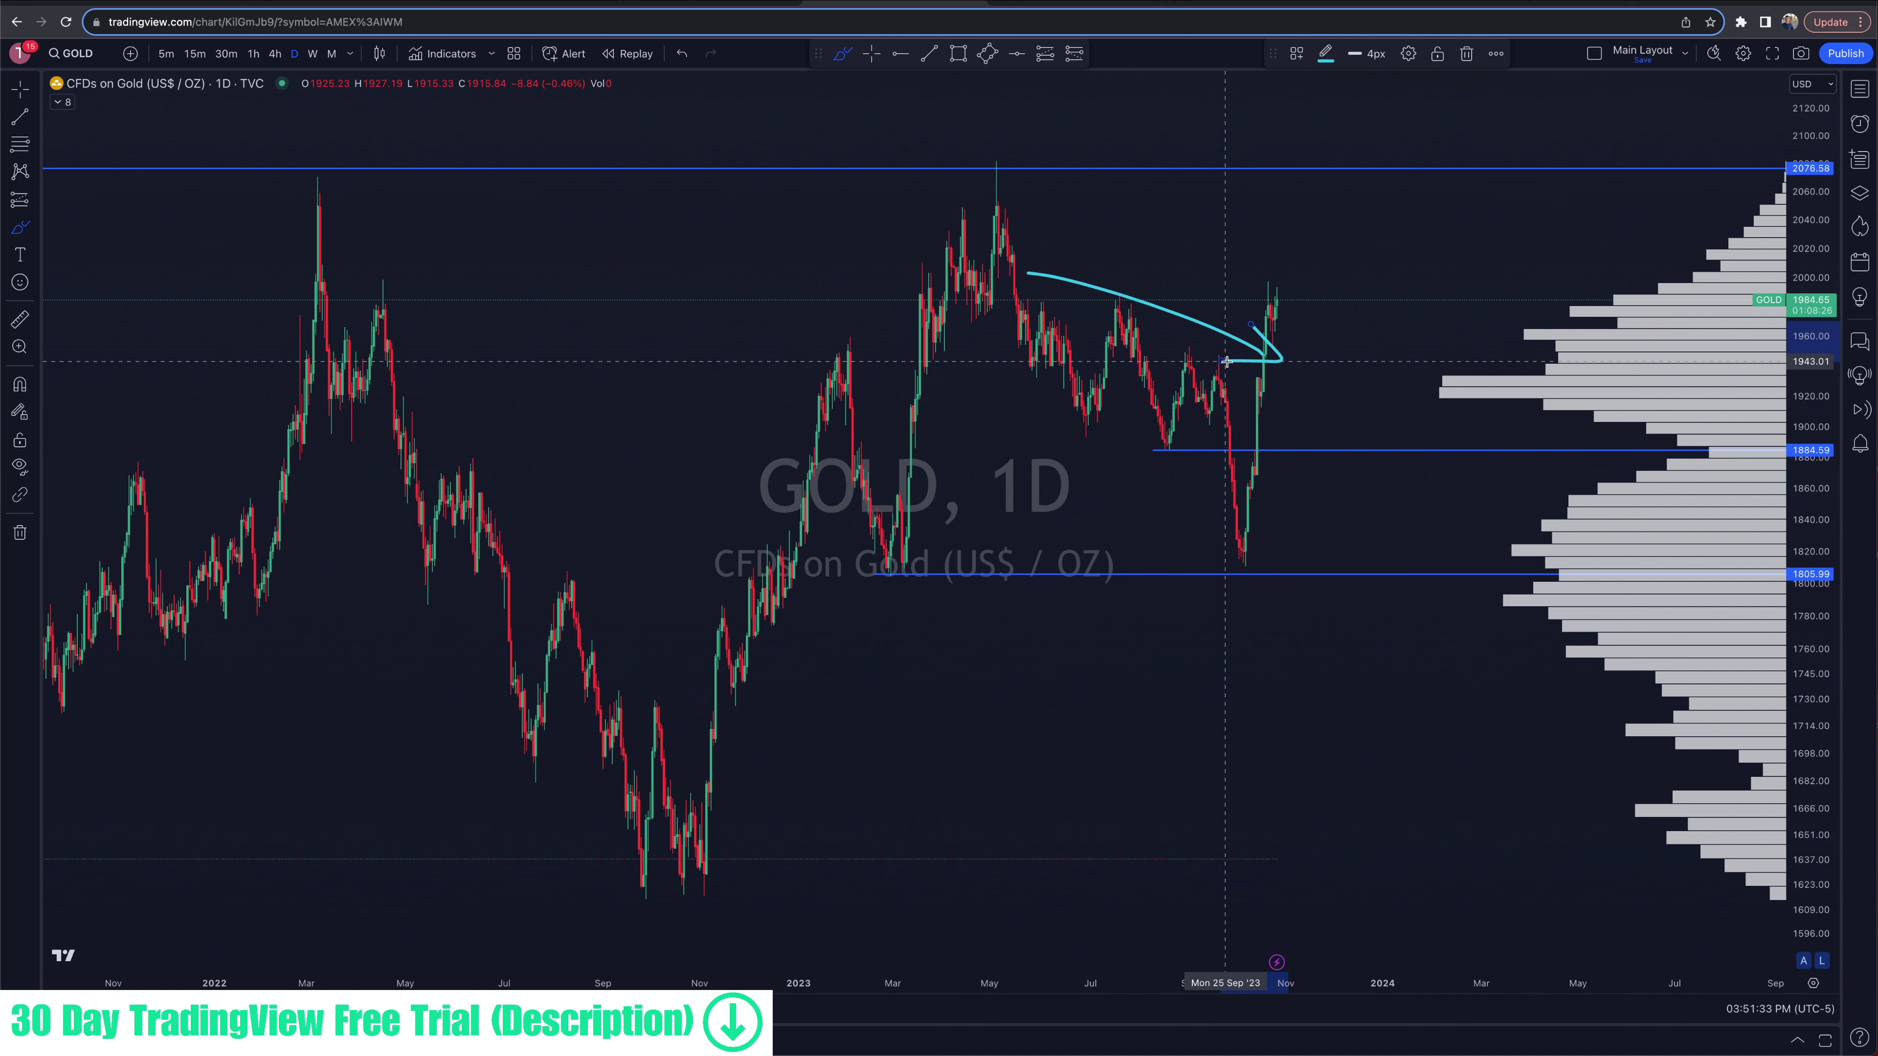
pyautogui.hotkey('ctrl', 'z')
# Step: Circle GOLD's latest high, sketch a level above it and a breakout path to about 2,050 in January 2024, then undo all marks
pyautogui.moveTo(1281, 281); pyautogui.dragTo(1296, 285)
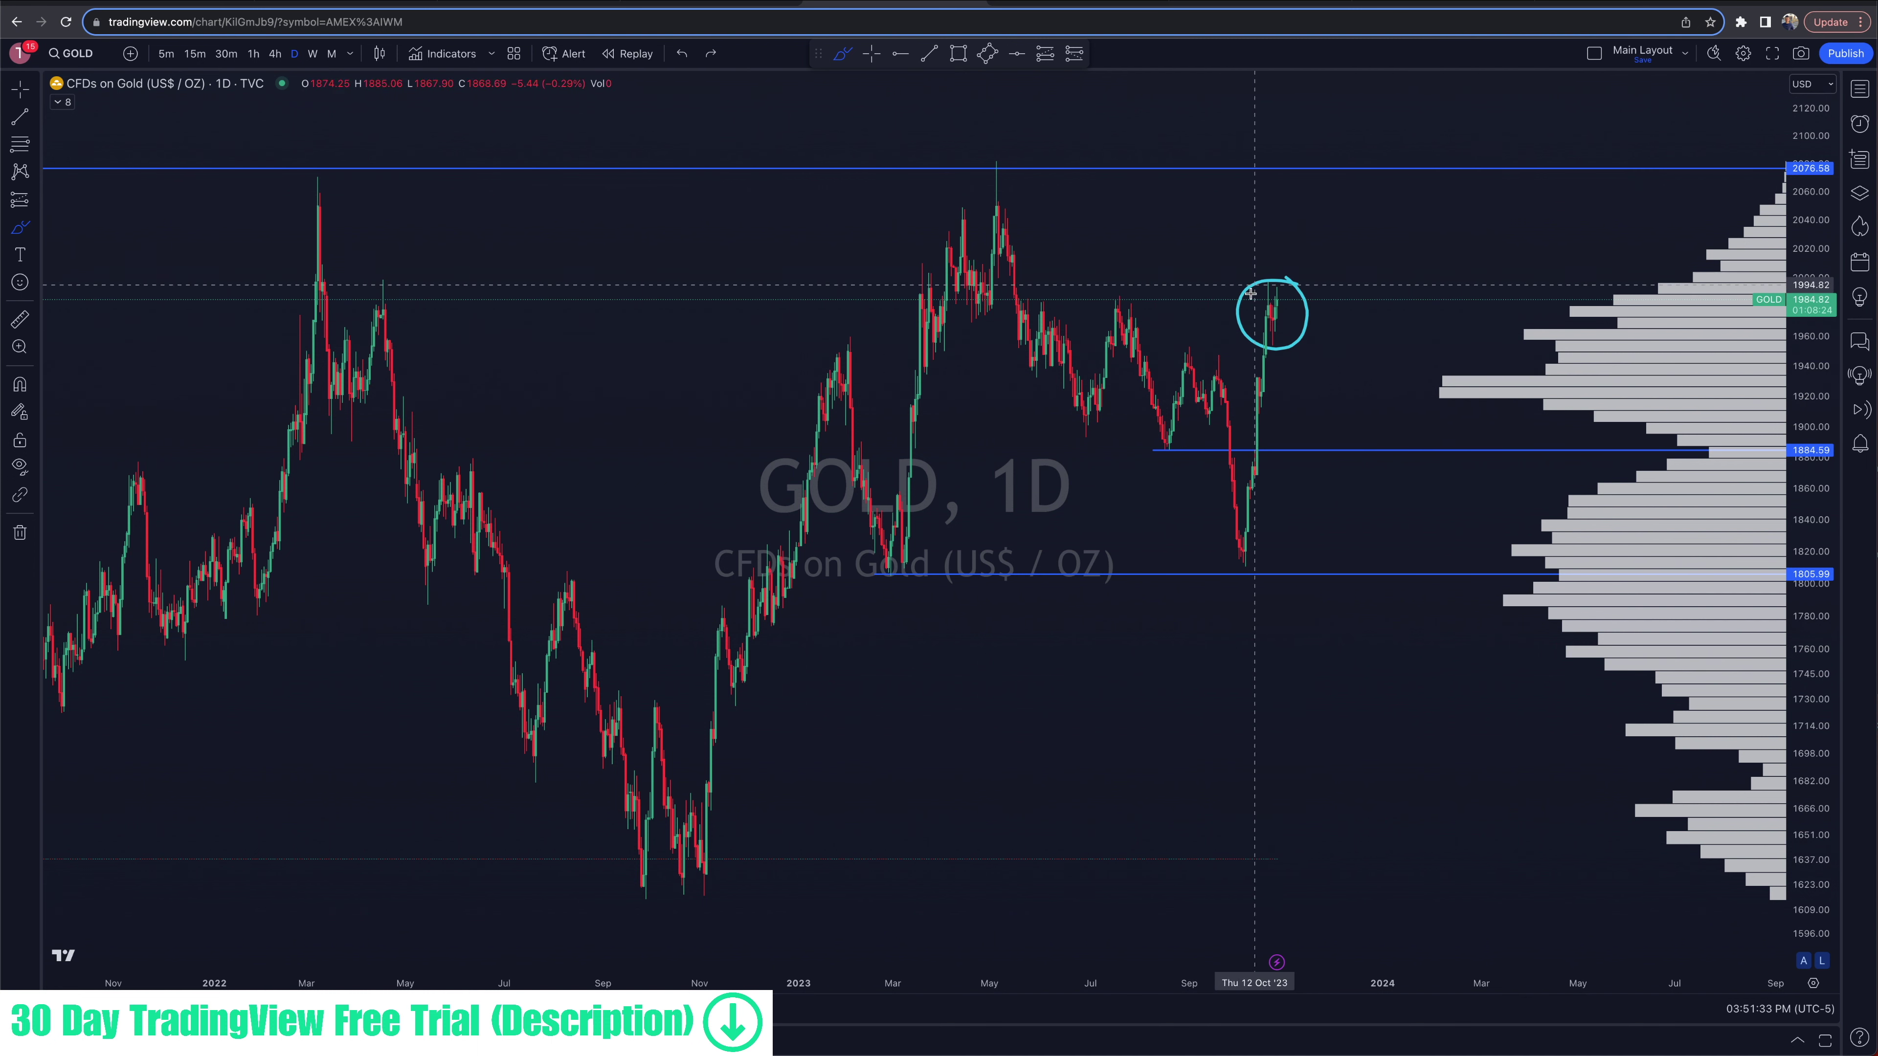
pyautogui.moveTo(1216, 278)
pyautogui.mouseDown()
pyautogui.moveTo(1373, 288)
pyautogui.moveTo(1308, 260)
pyautogui.moveTo(1396, 201)
pyautogui.mouseUp()
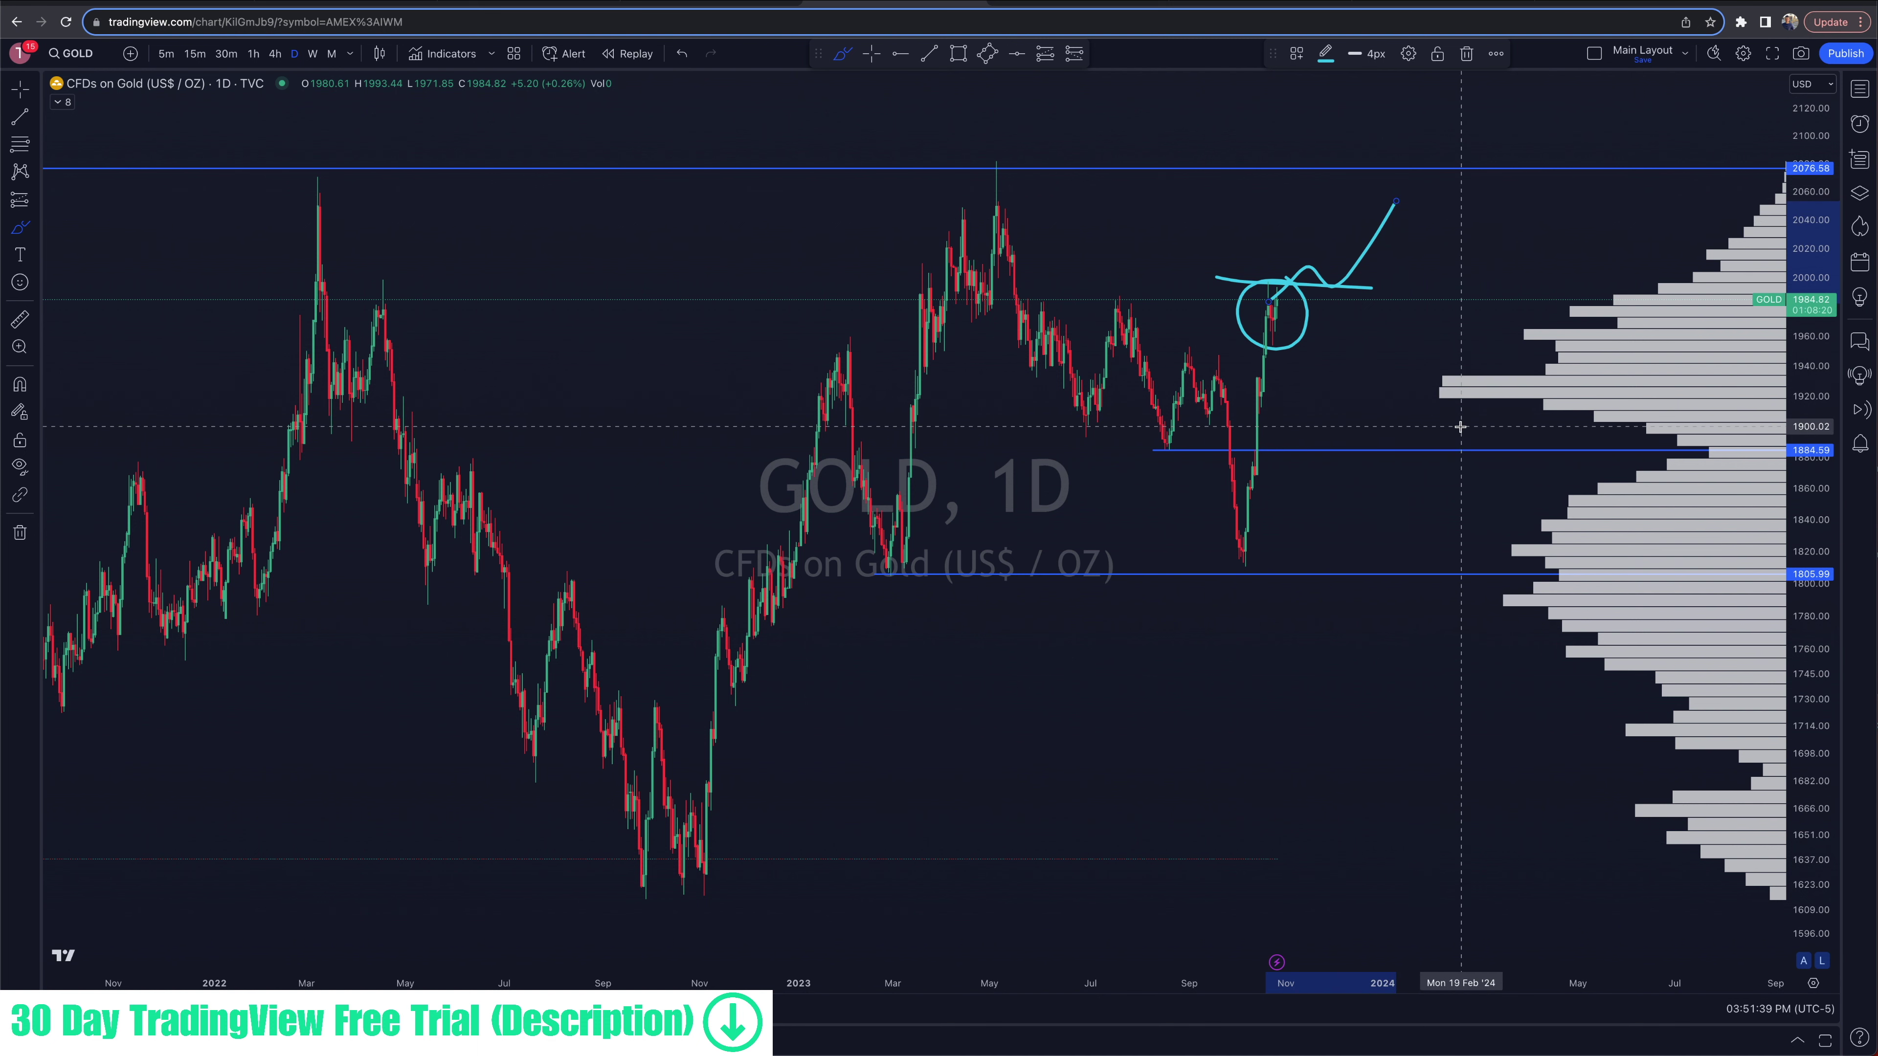
pyautogui.hotkey('ctrl', 'z')
pyautogui.hotkey('ctrl', 'z')
pyautogui.hotkey('ctrl', 'z')
pyautogui.hotkey('ctrl', 'z')
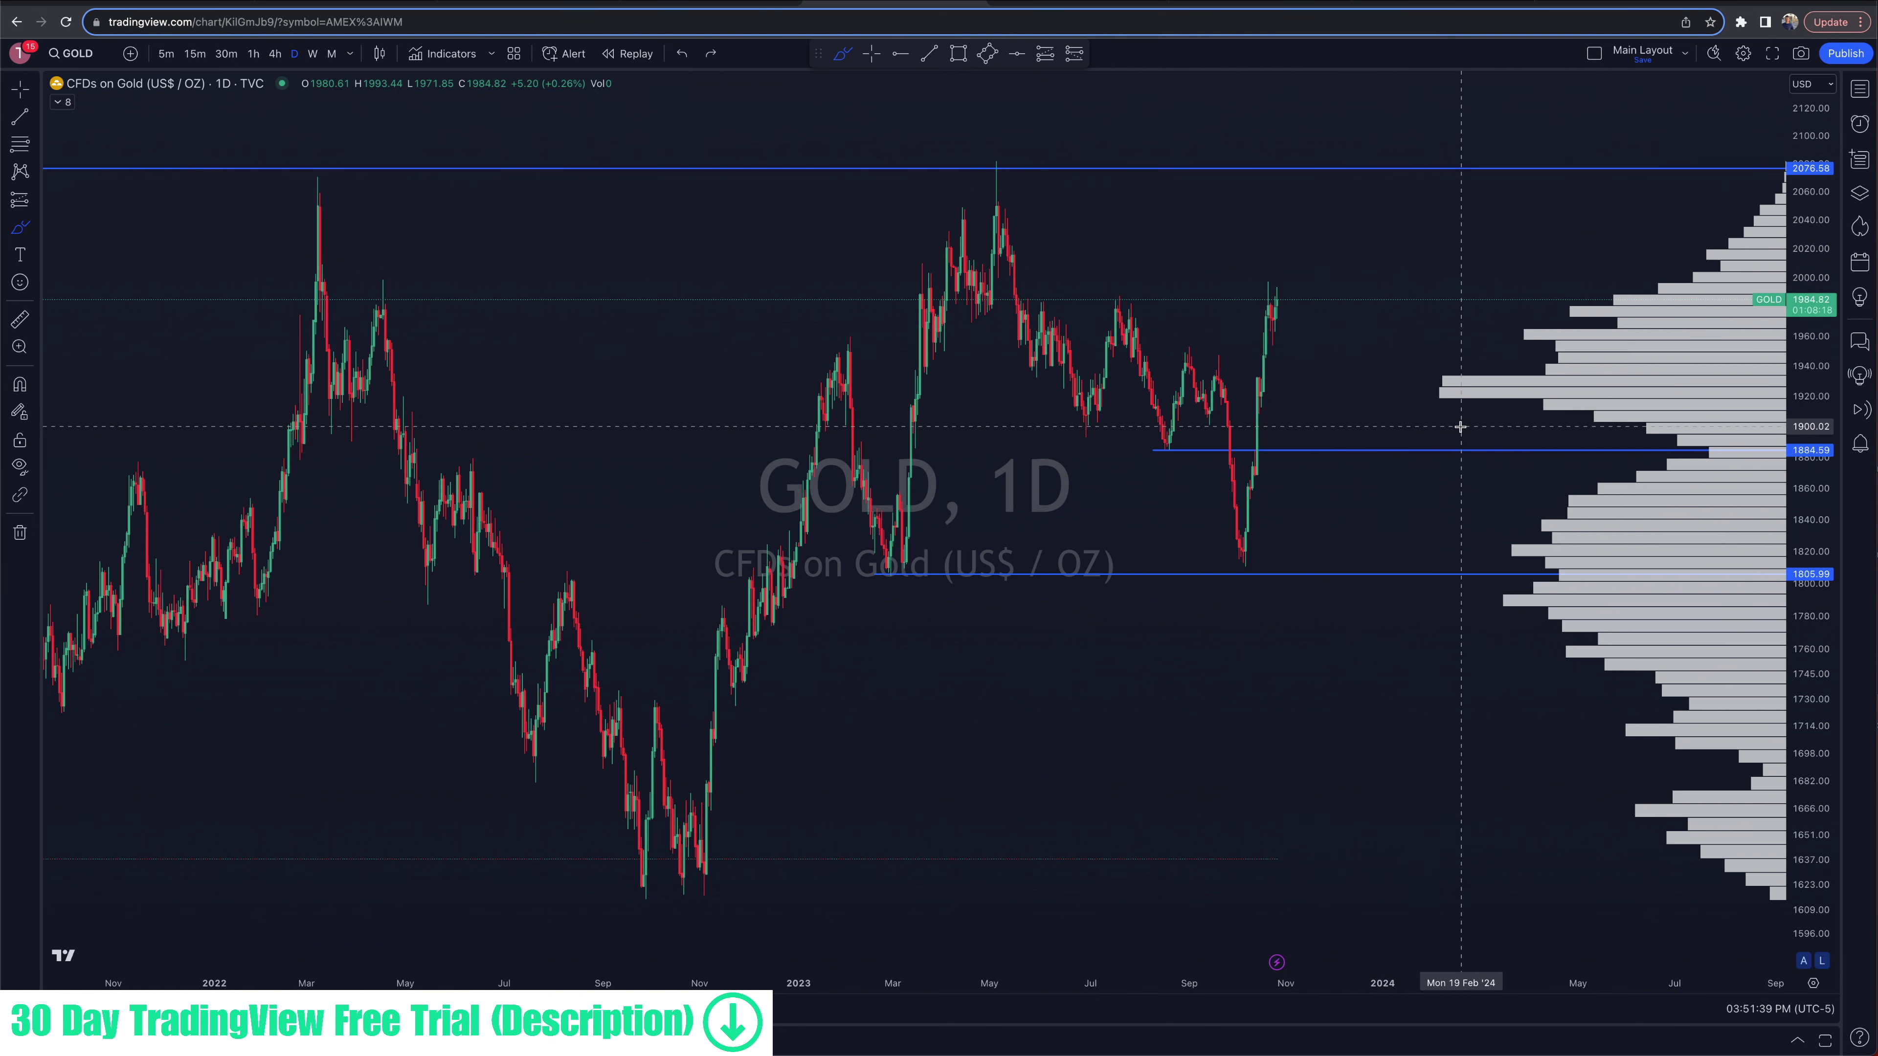
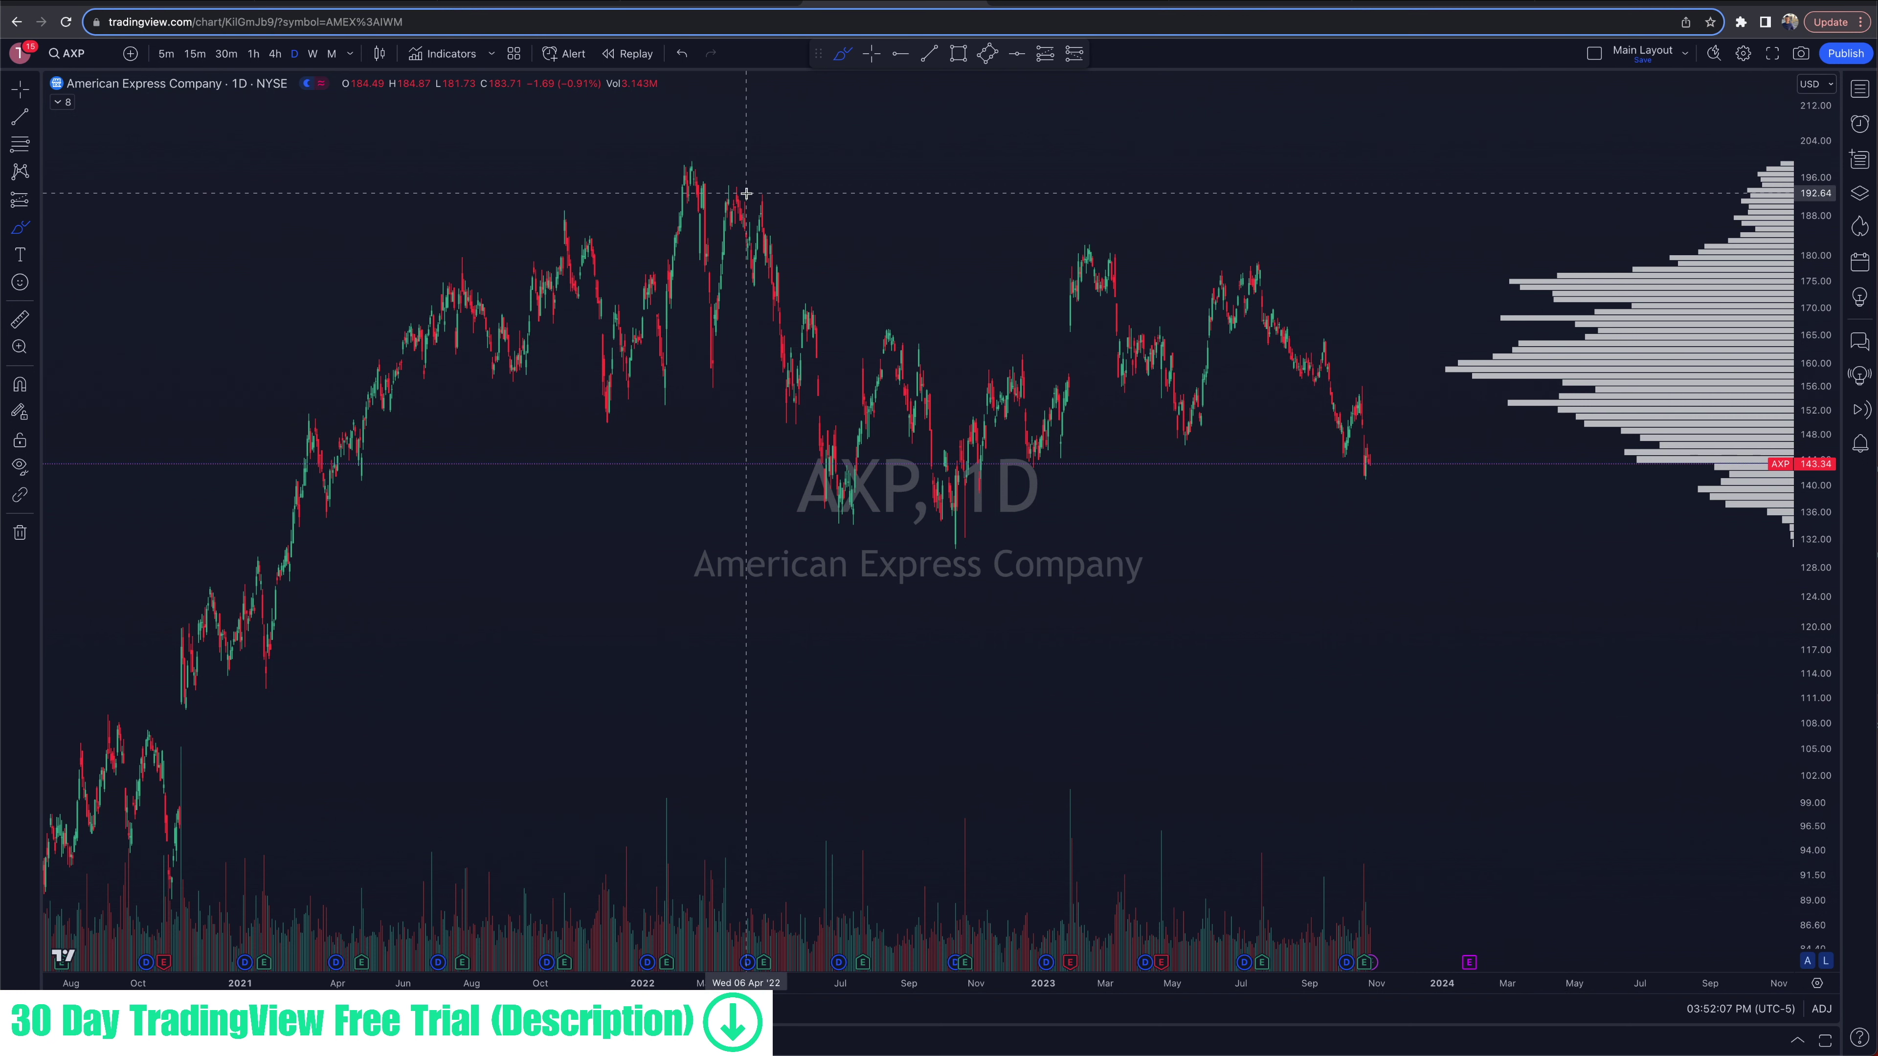
# Step: Switch AXP to the weekly interval and draw a support-zone rectangle from about 133 to 142, spanning late 2019 to early 2025
pyautogui.scroll(-2, 1041, 533)
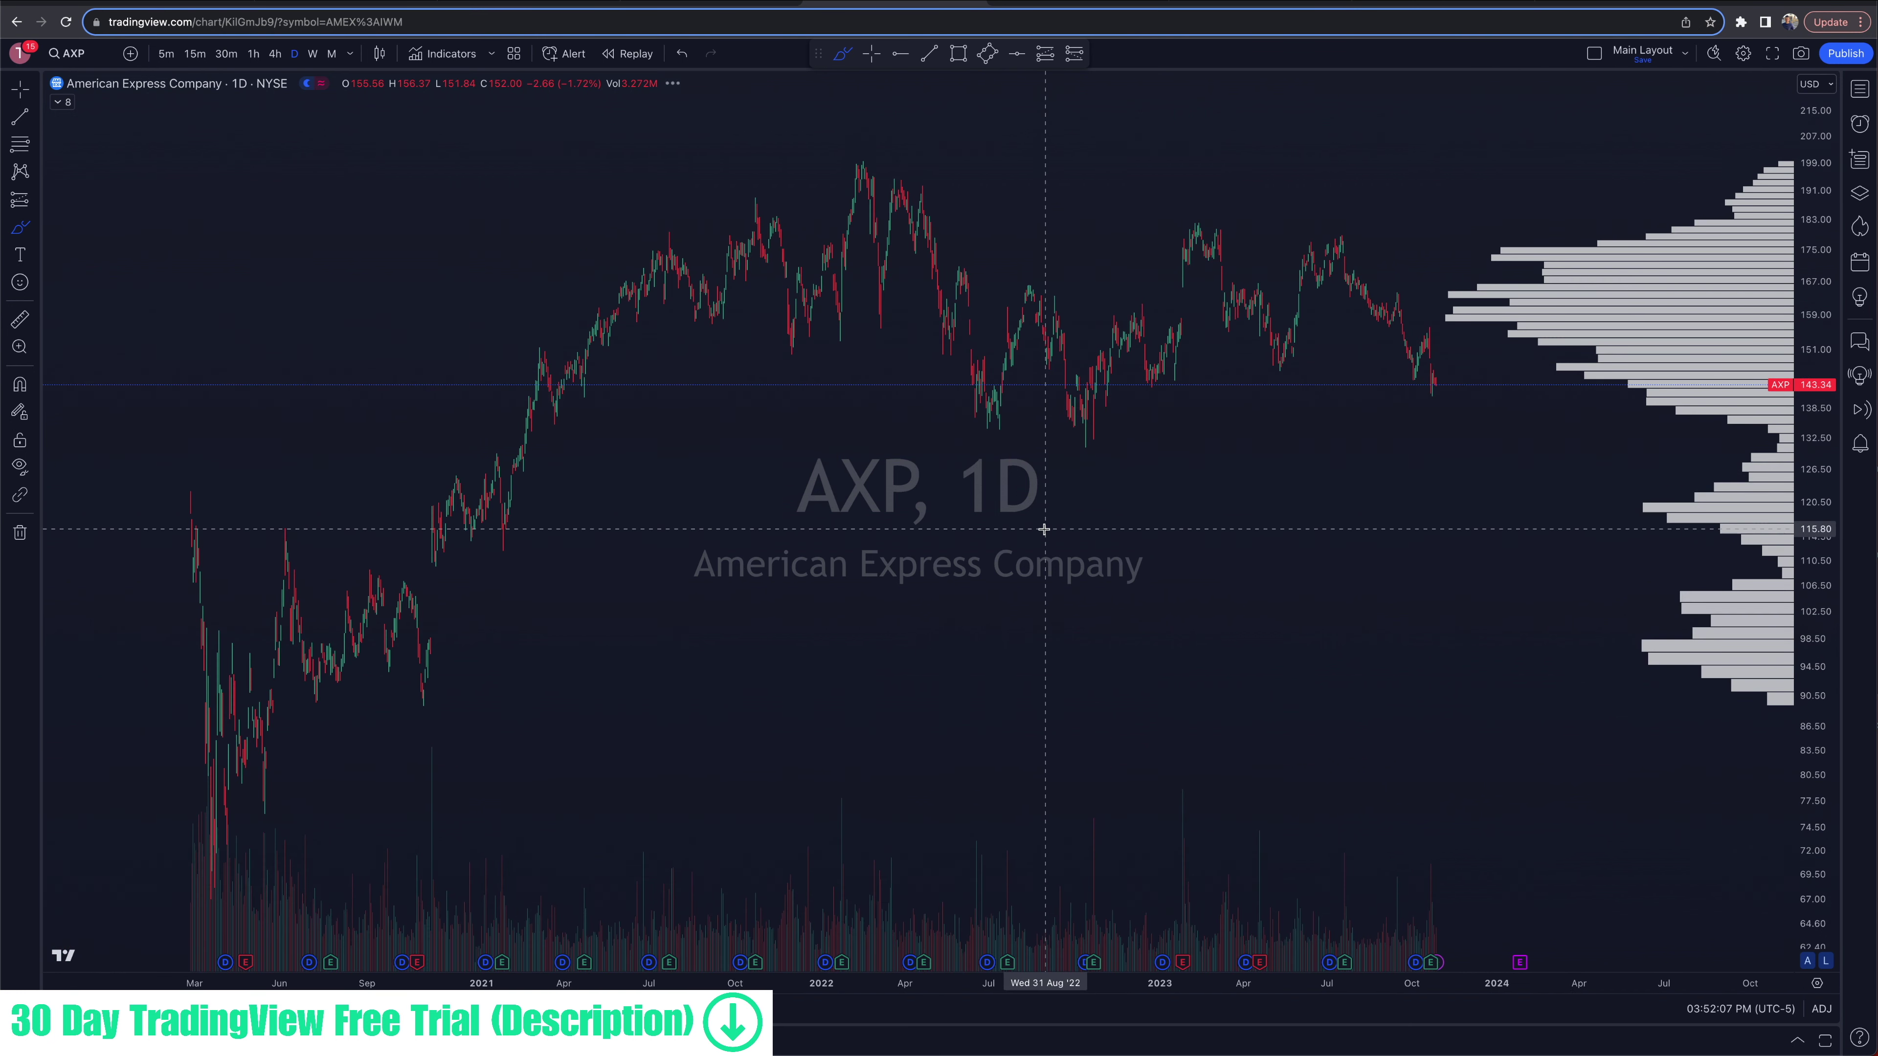
pyautogui.click(312, 53)
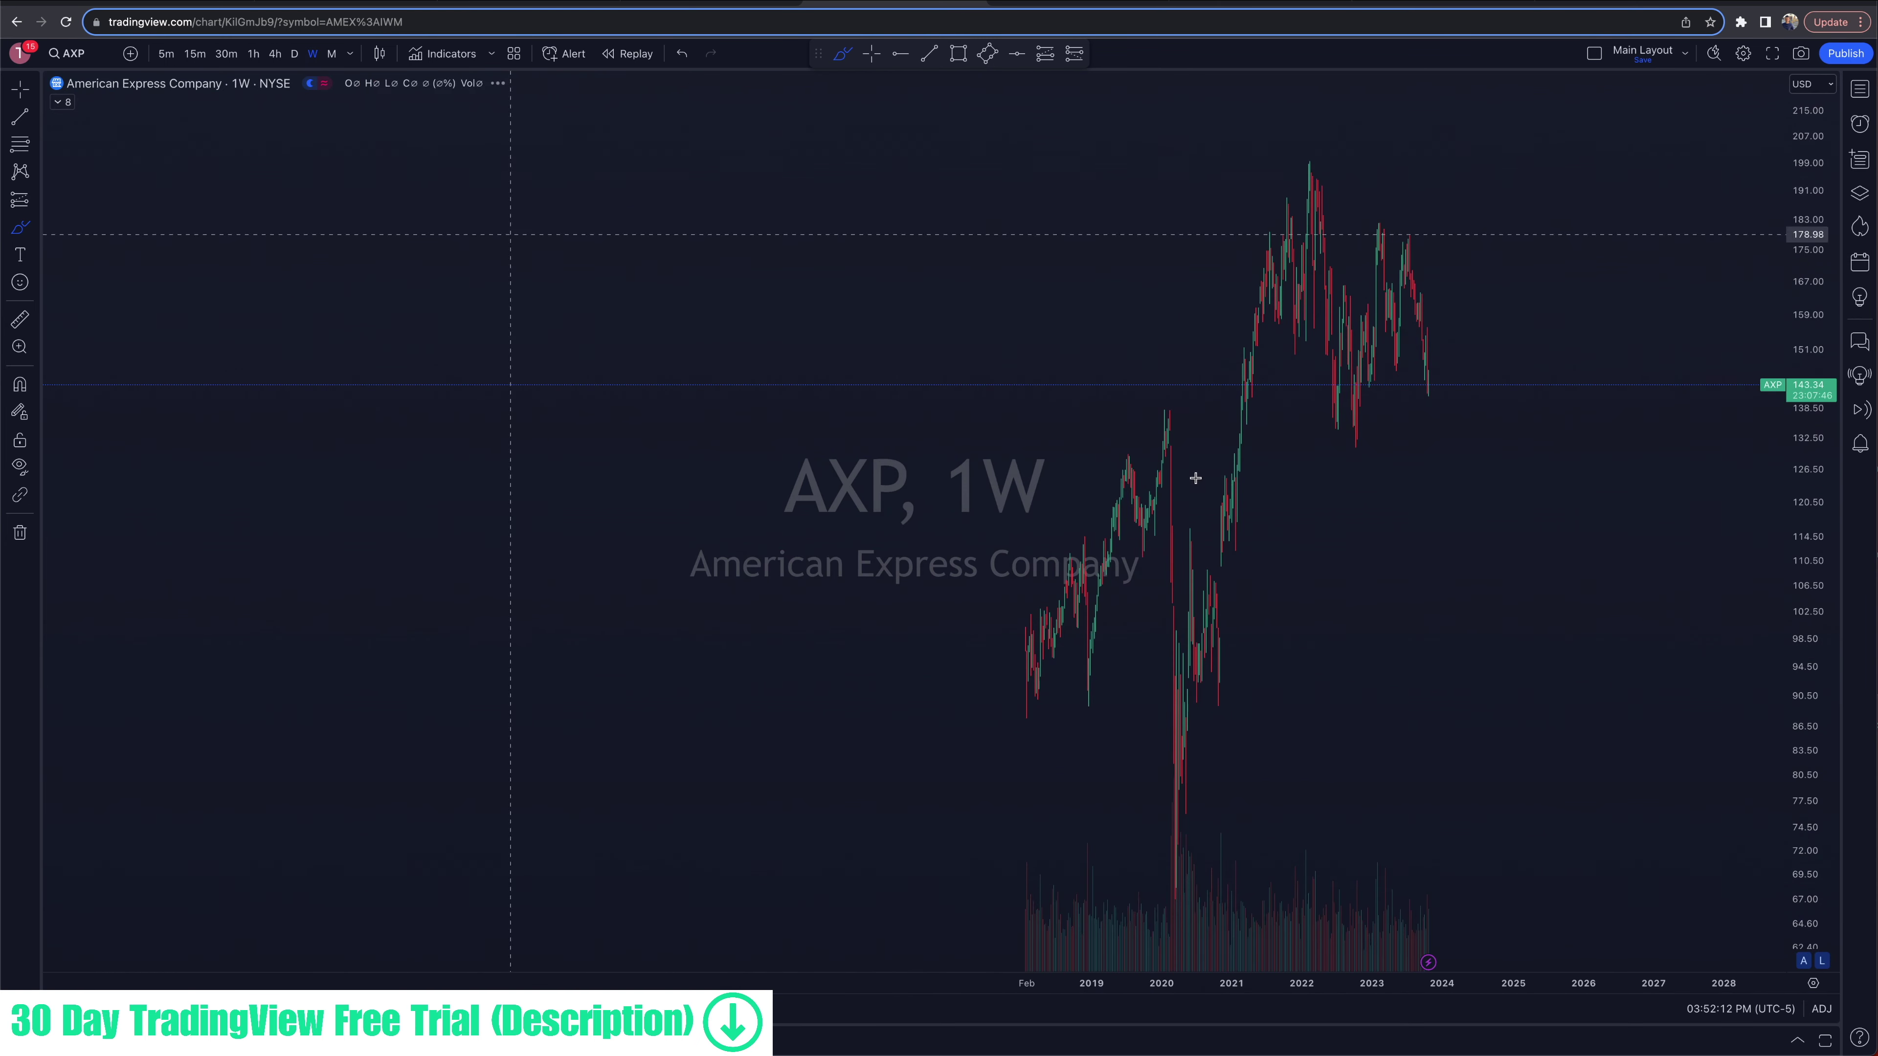
pyautogui.scroll(-5, 1456, 470)
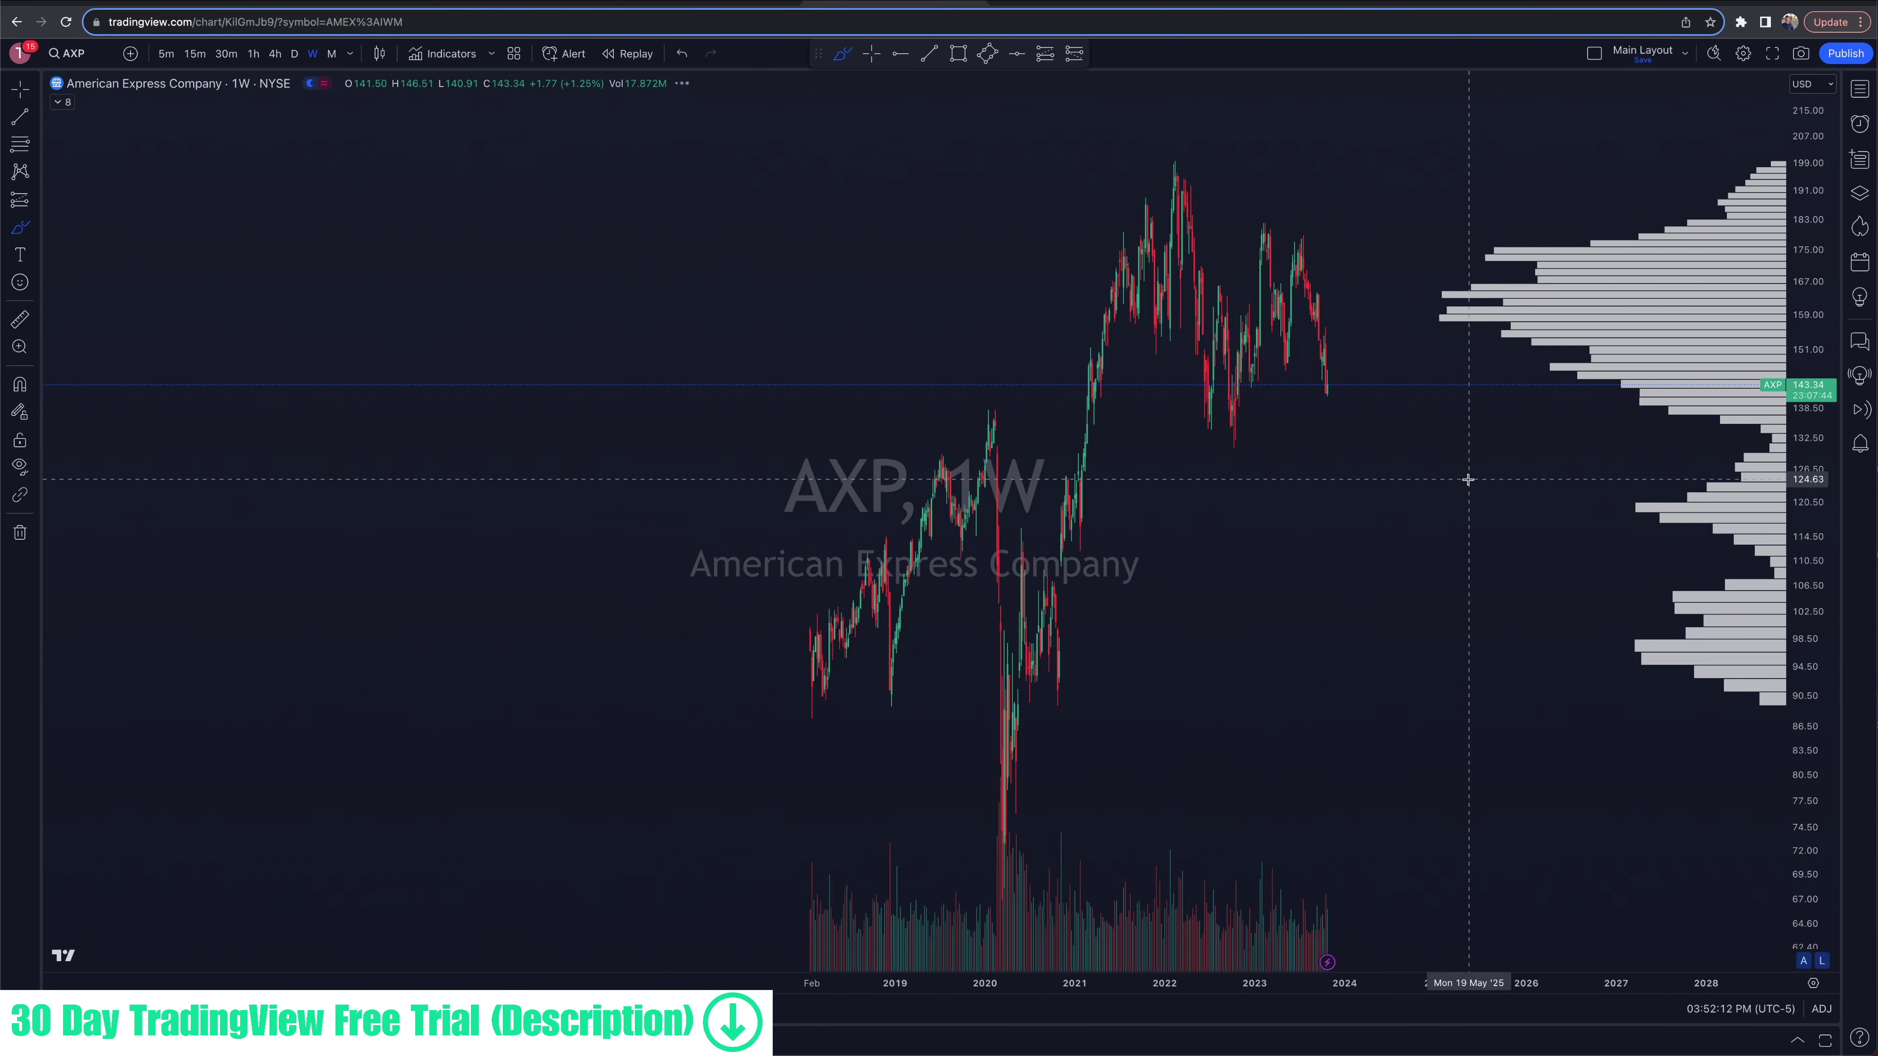
pyautogui.scroll(1, 1468, 479)
pyautogui.click(958, 55)
pyautogui.moveTo(806, 343)
pyautogui.mouseDown()
pyautogui.moveTo(1321, 357)
pyautogui.moveTo(1391, 380)
pyautogui.mouseUp()
pyautogui.click(1363, 419)
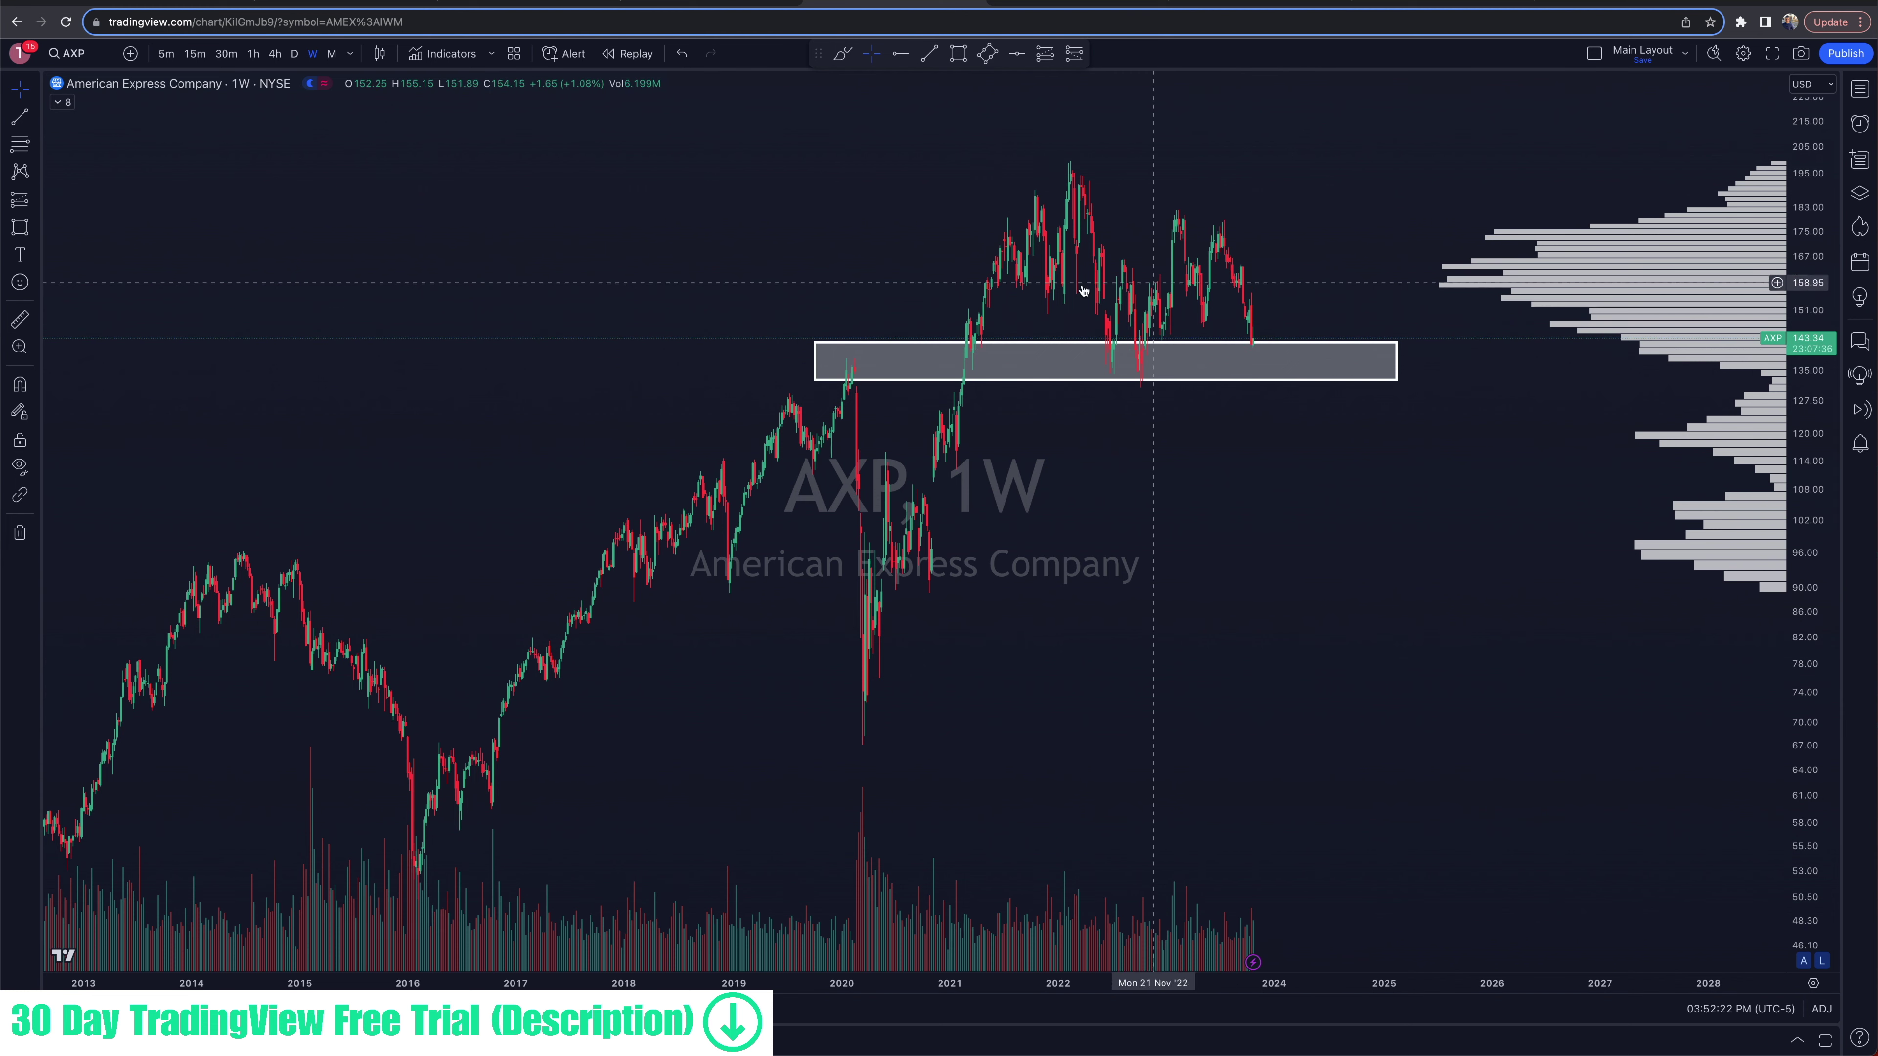
# Step: Circle the early 2020 peak and 2022 lows in the AXP zone, bracket the volume cluster from about 151 to 179, and remove these marks
pyautogui.click(842, 53)
pyautogui.moveTo(852, 346)
pyautogui.mouseDown()
pyautogui.moveTo(857, 368)
pyautogui.moveTo(851, 345)
pyautogui.mouseUp()
pyautogui.moveTo(1157, 345)
pyautogui.mouseDown()
pyautogui.moveTo(1124, 338)
pyautogui.moveTo(1093, 377)
pyautogui.moveTo(1163, 374)
pyautogui.moveTo(1159, 347)
pyautogui.mouseUp()
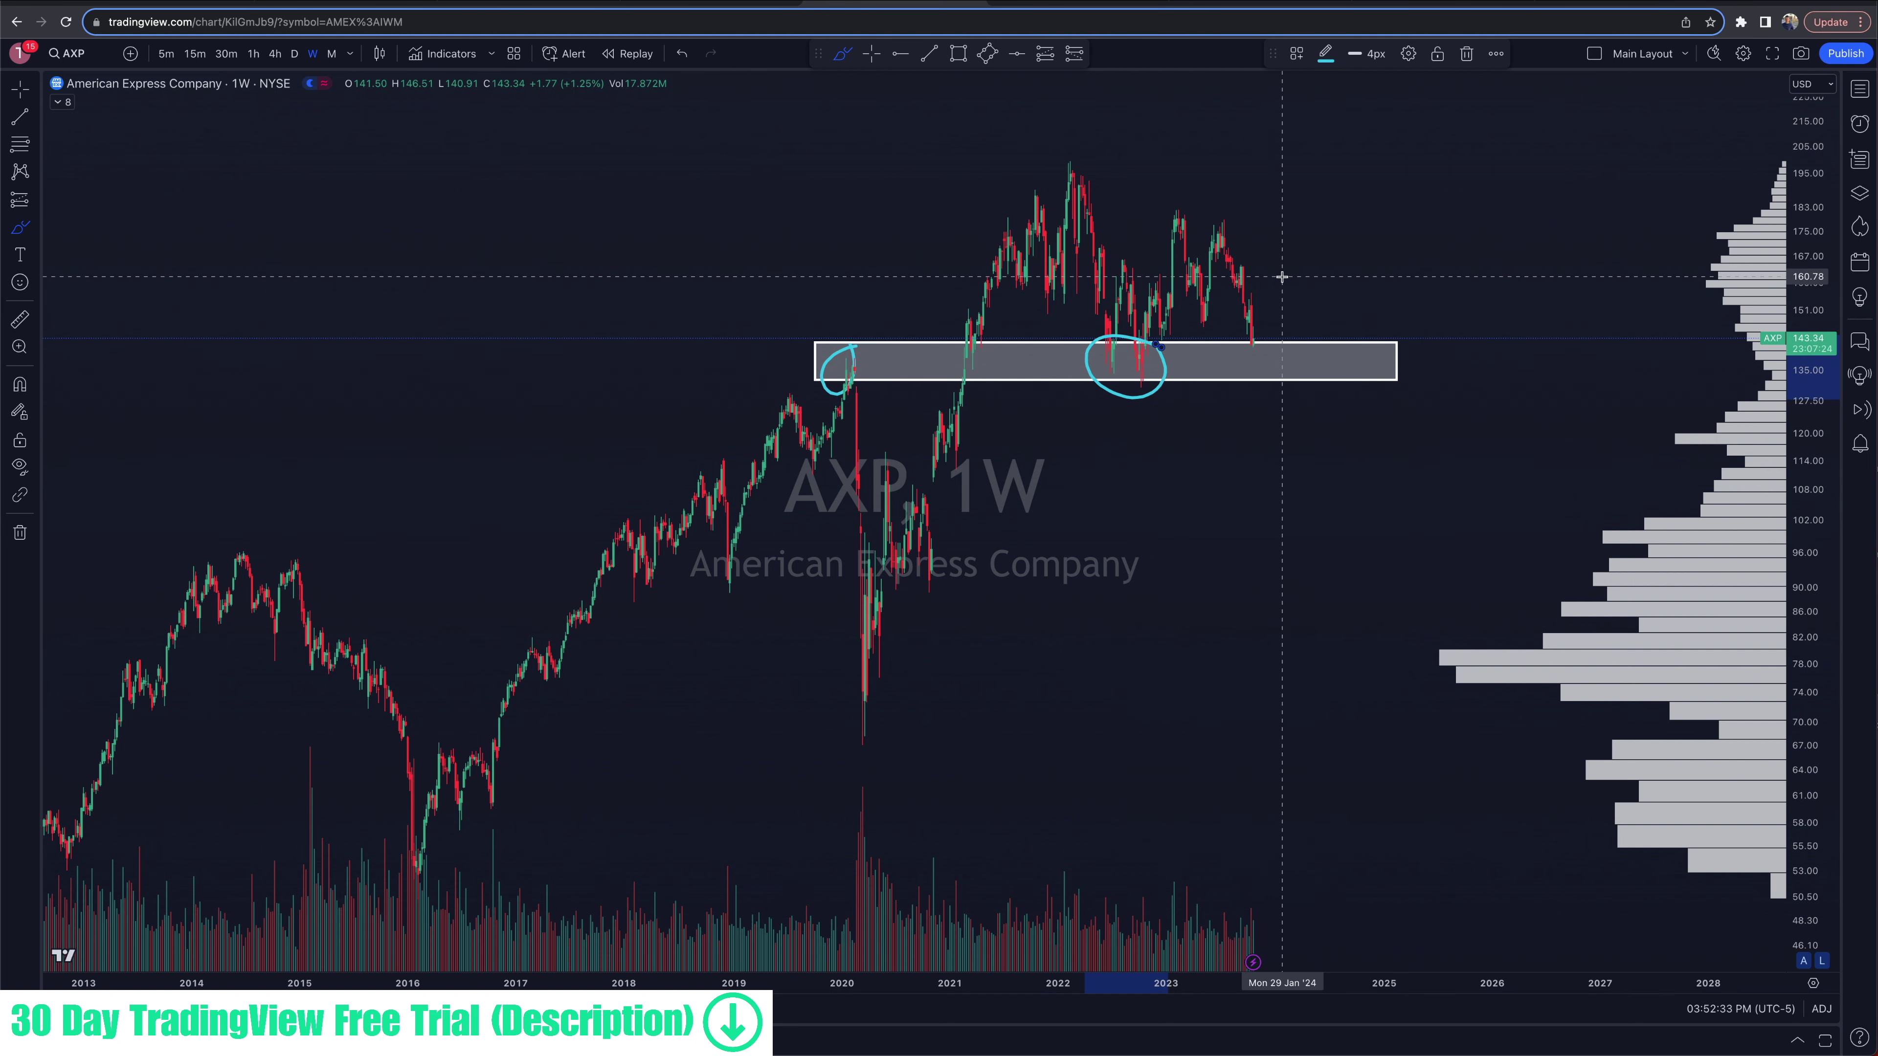
pyautogui.hotkey('ctrl', 'z')
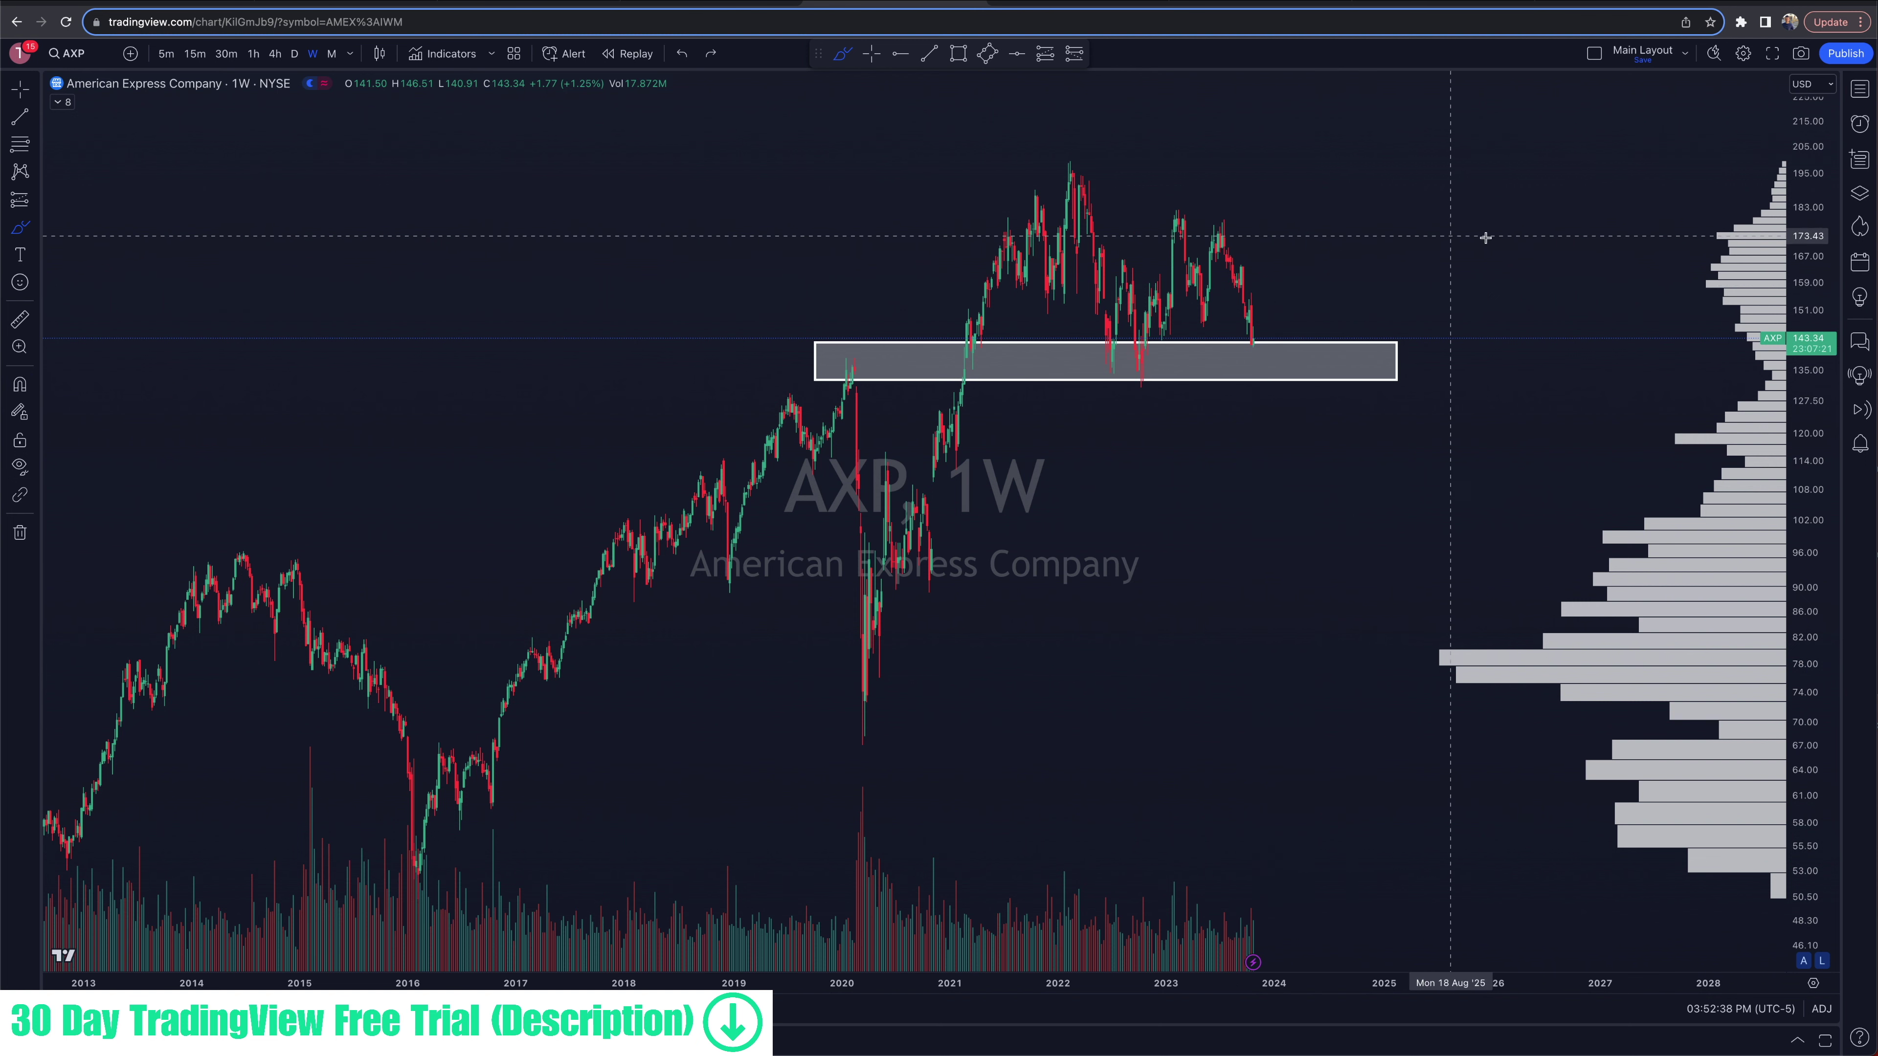
pyautogui.moveTo(1741, 220)
pyautogui.mouseDown()
pyautogui.moveTo(1677, 224)
pyautogui.moveTo(1680, 284)
pyautogui.mouseUp()
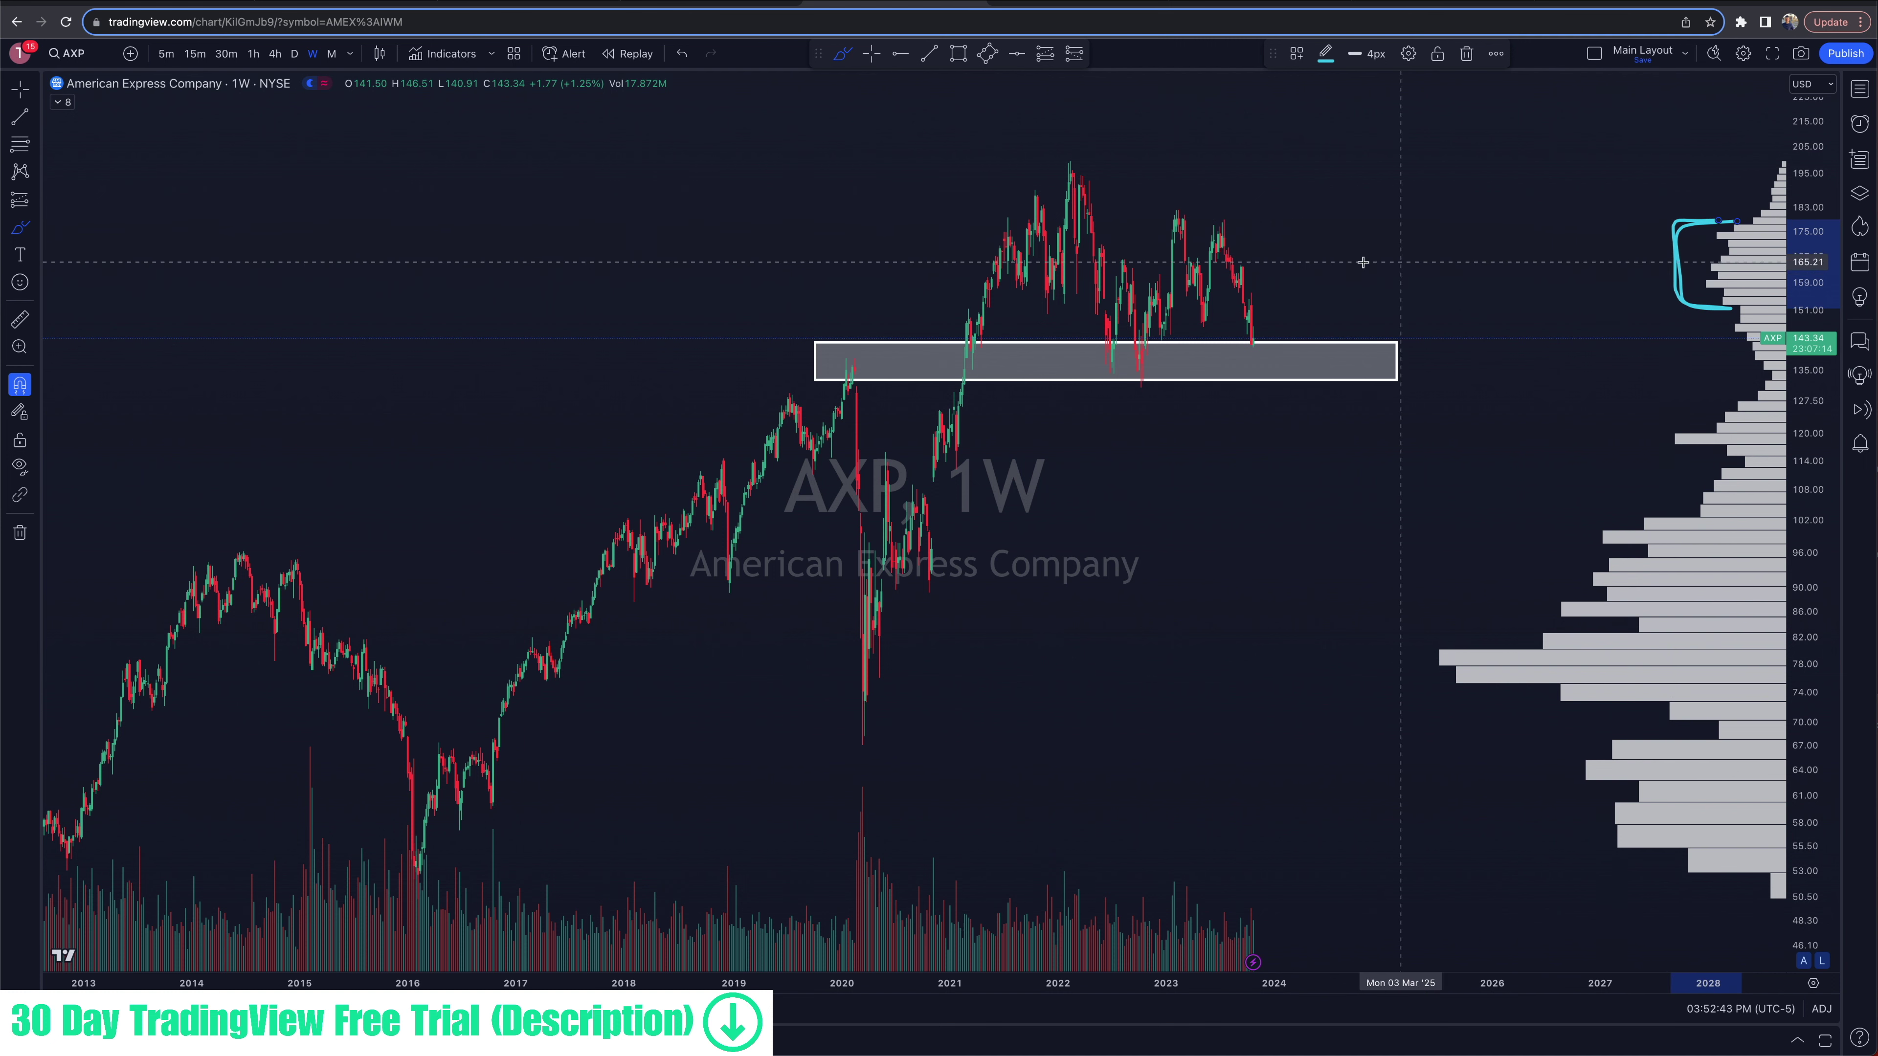
pyautogui.press('Delete')
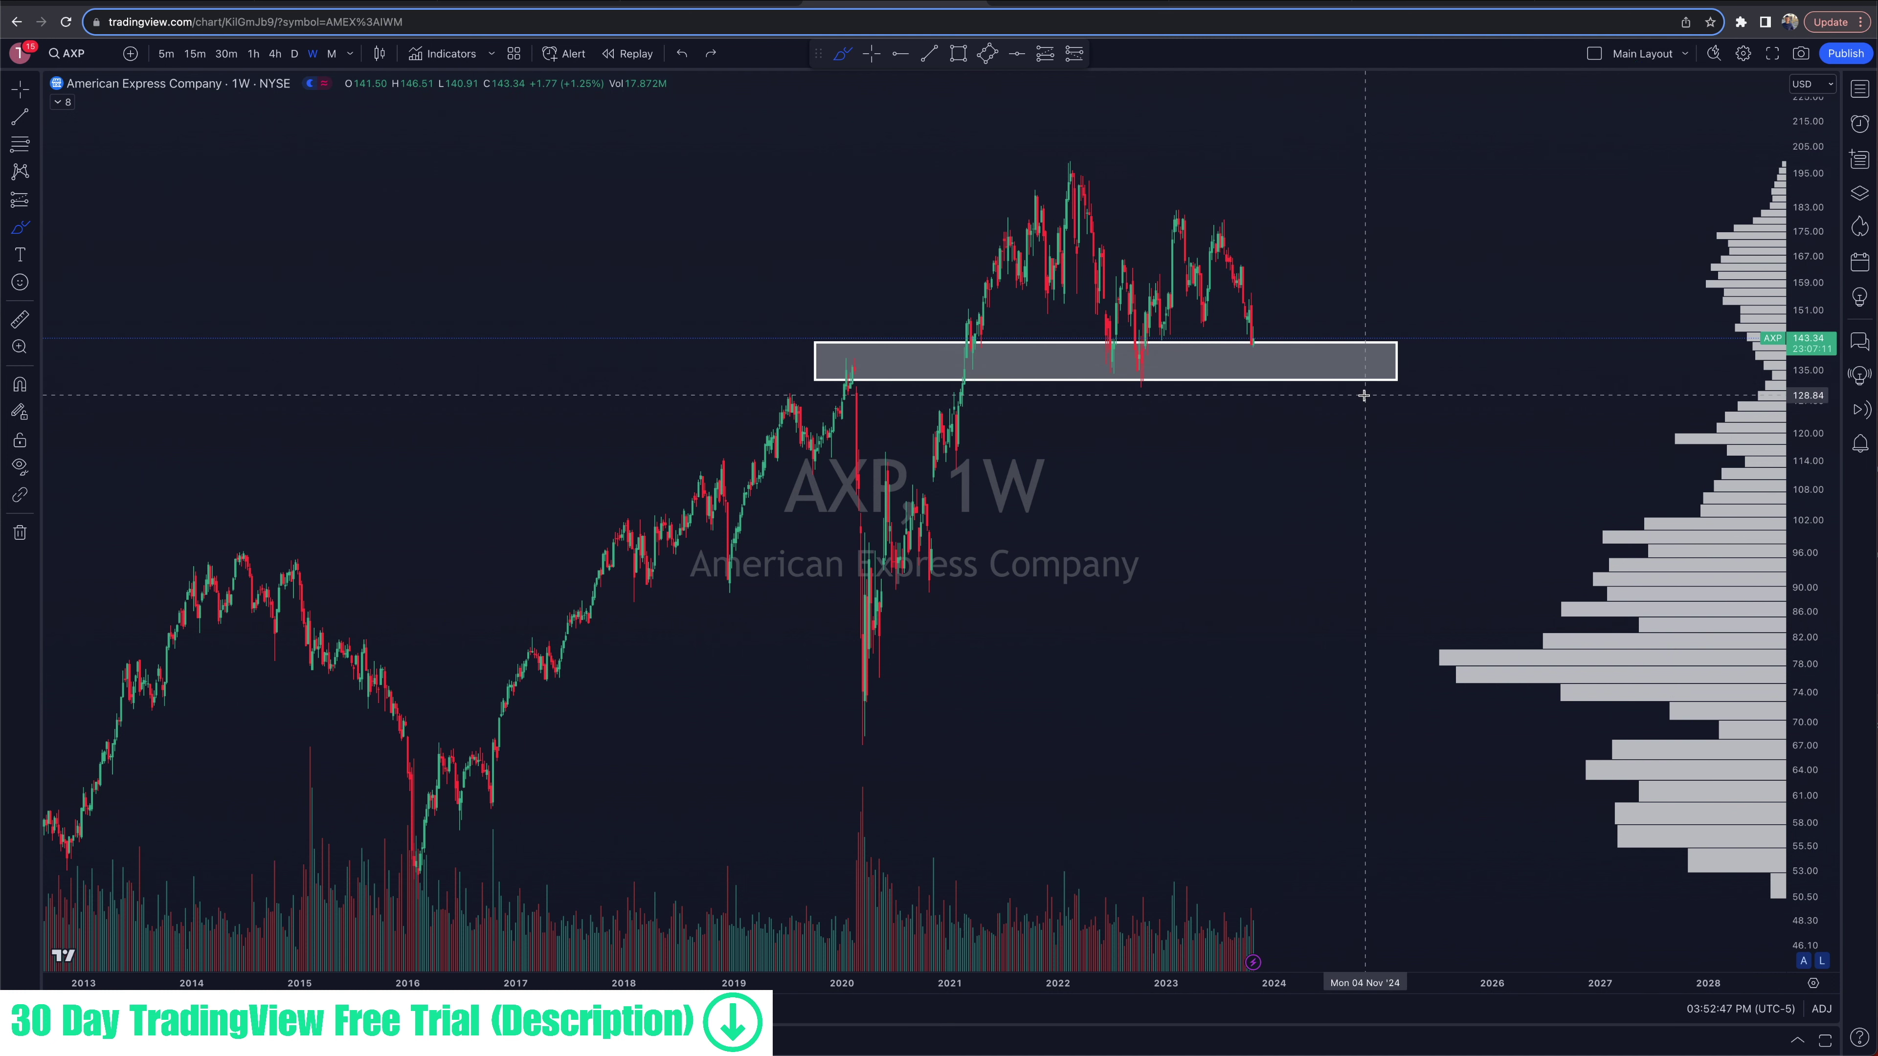
# Step: Switch the AXP chart back to the daily interval
pyautogui.click(295, 53)
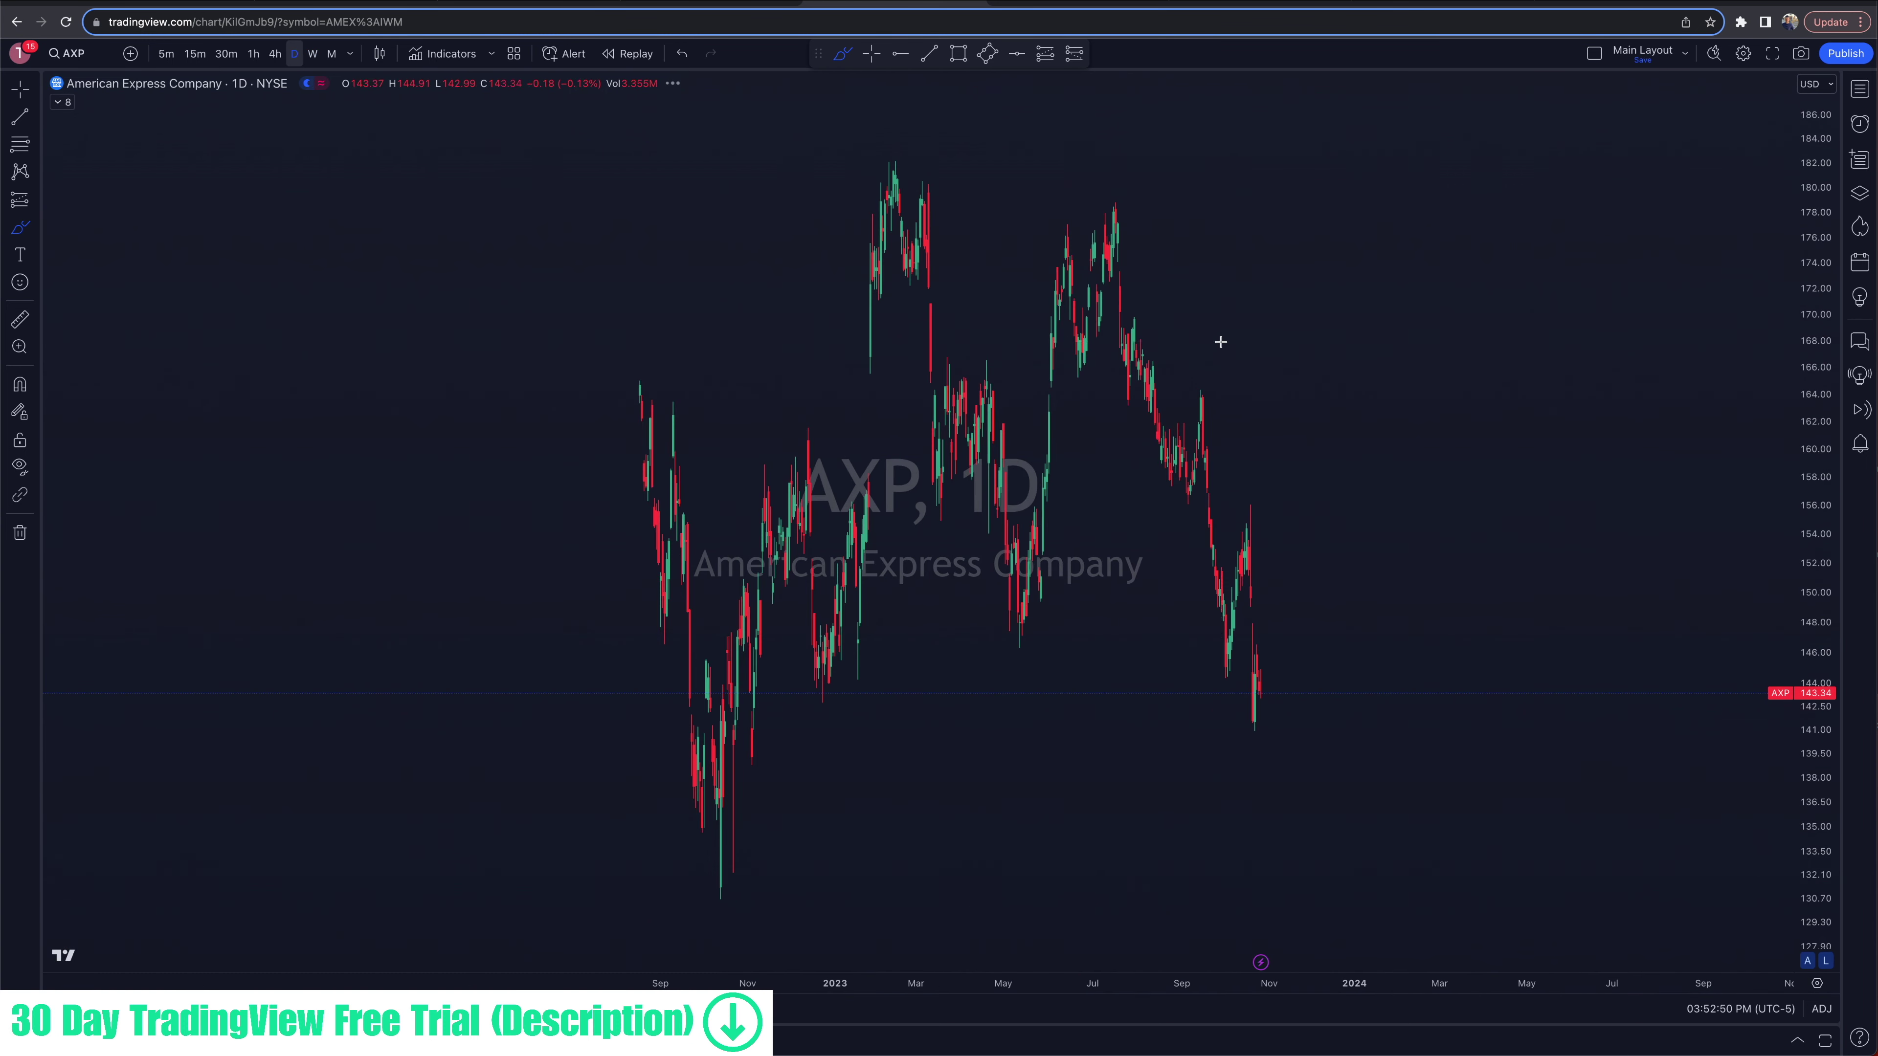
# Step: Draw a falling trend line on AXP from the 17 July 2023 high near 178.8 to about 151.6 in November, then delete it
pyautogui.scroll(-3, 1257, 400)
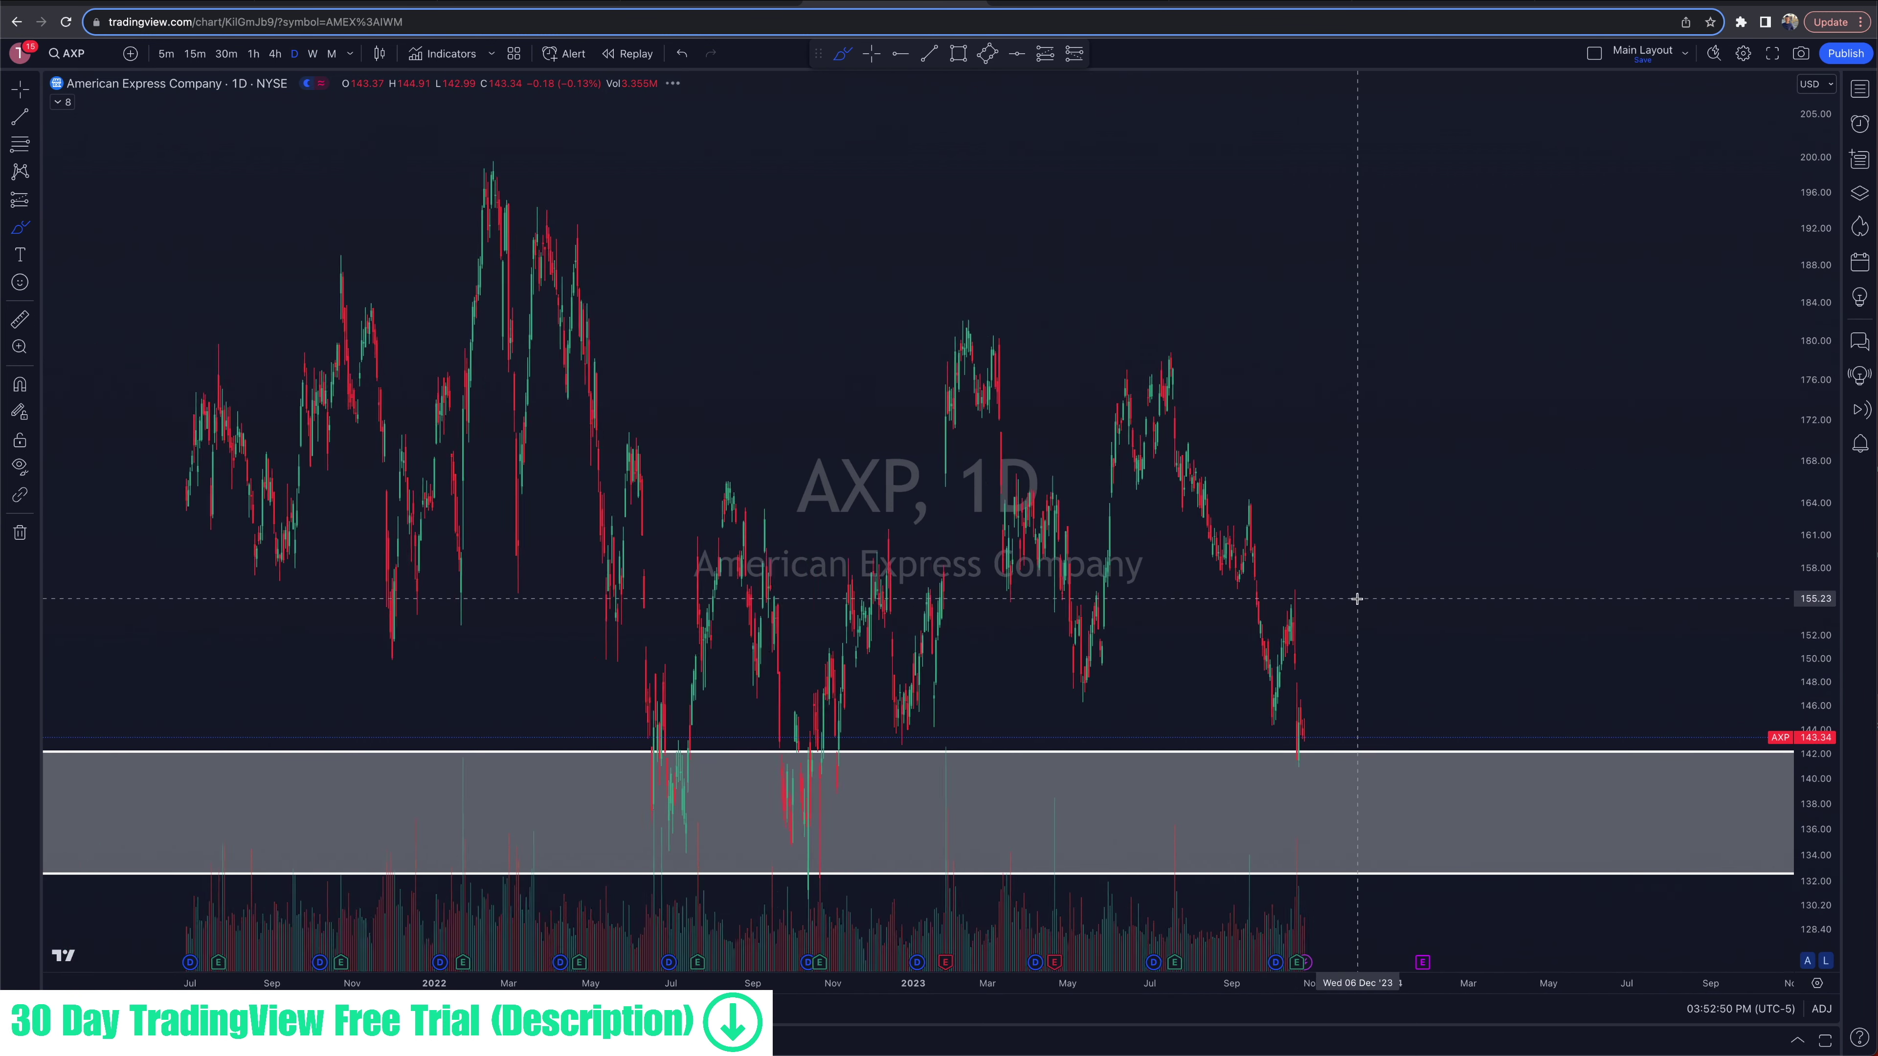
pyautogui.scroll(-3, 1461, 694)
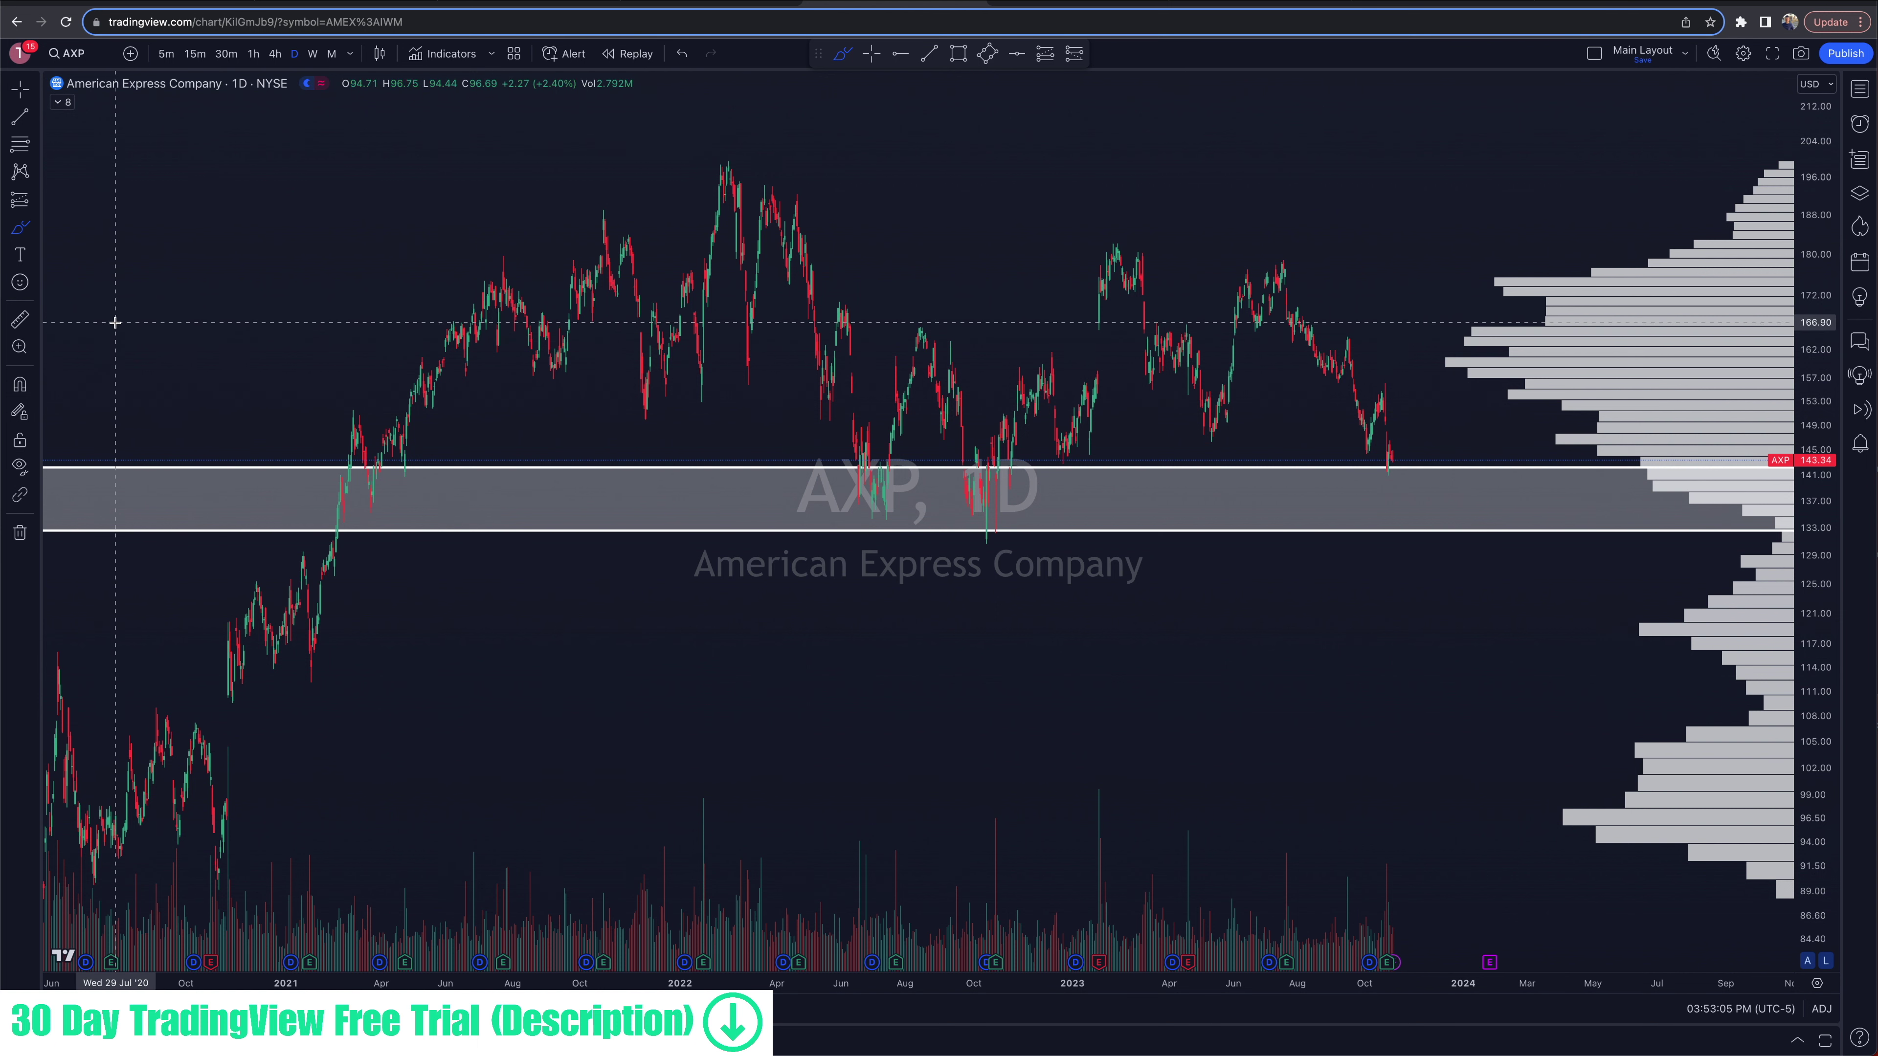
pyautogui.scroll(1, 1398, 490)
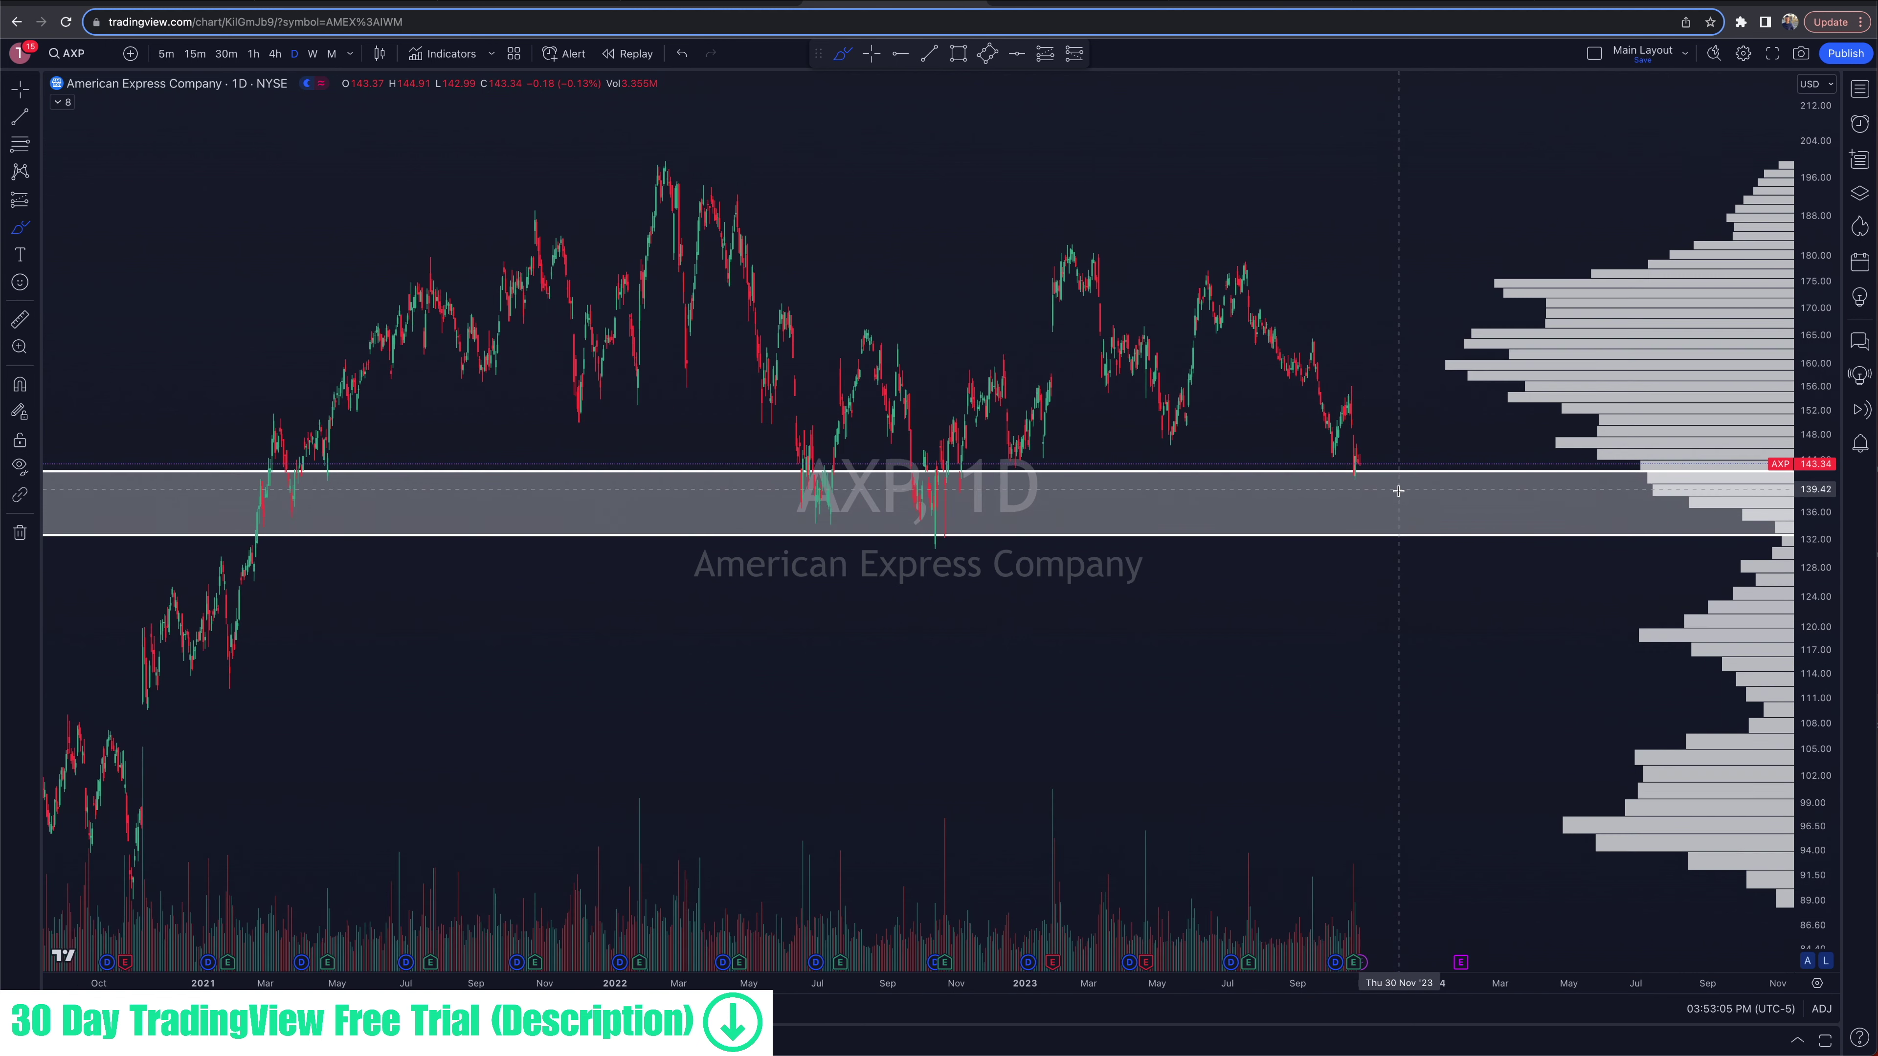
pyautogui.hscroll(2, 1399, 491)
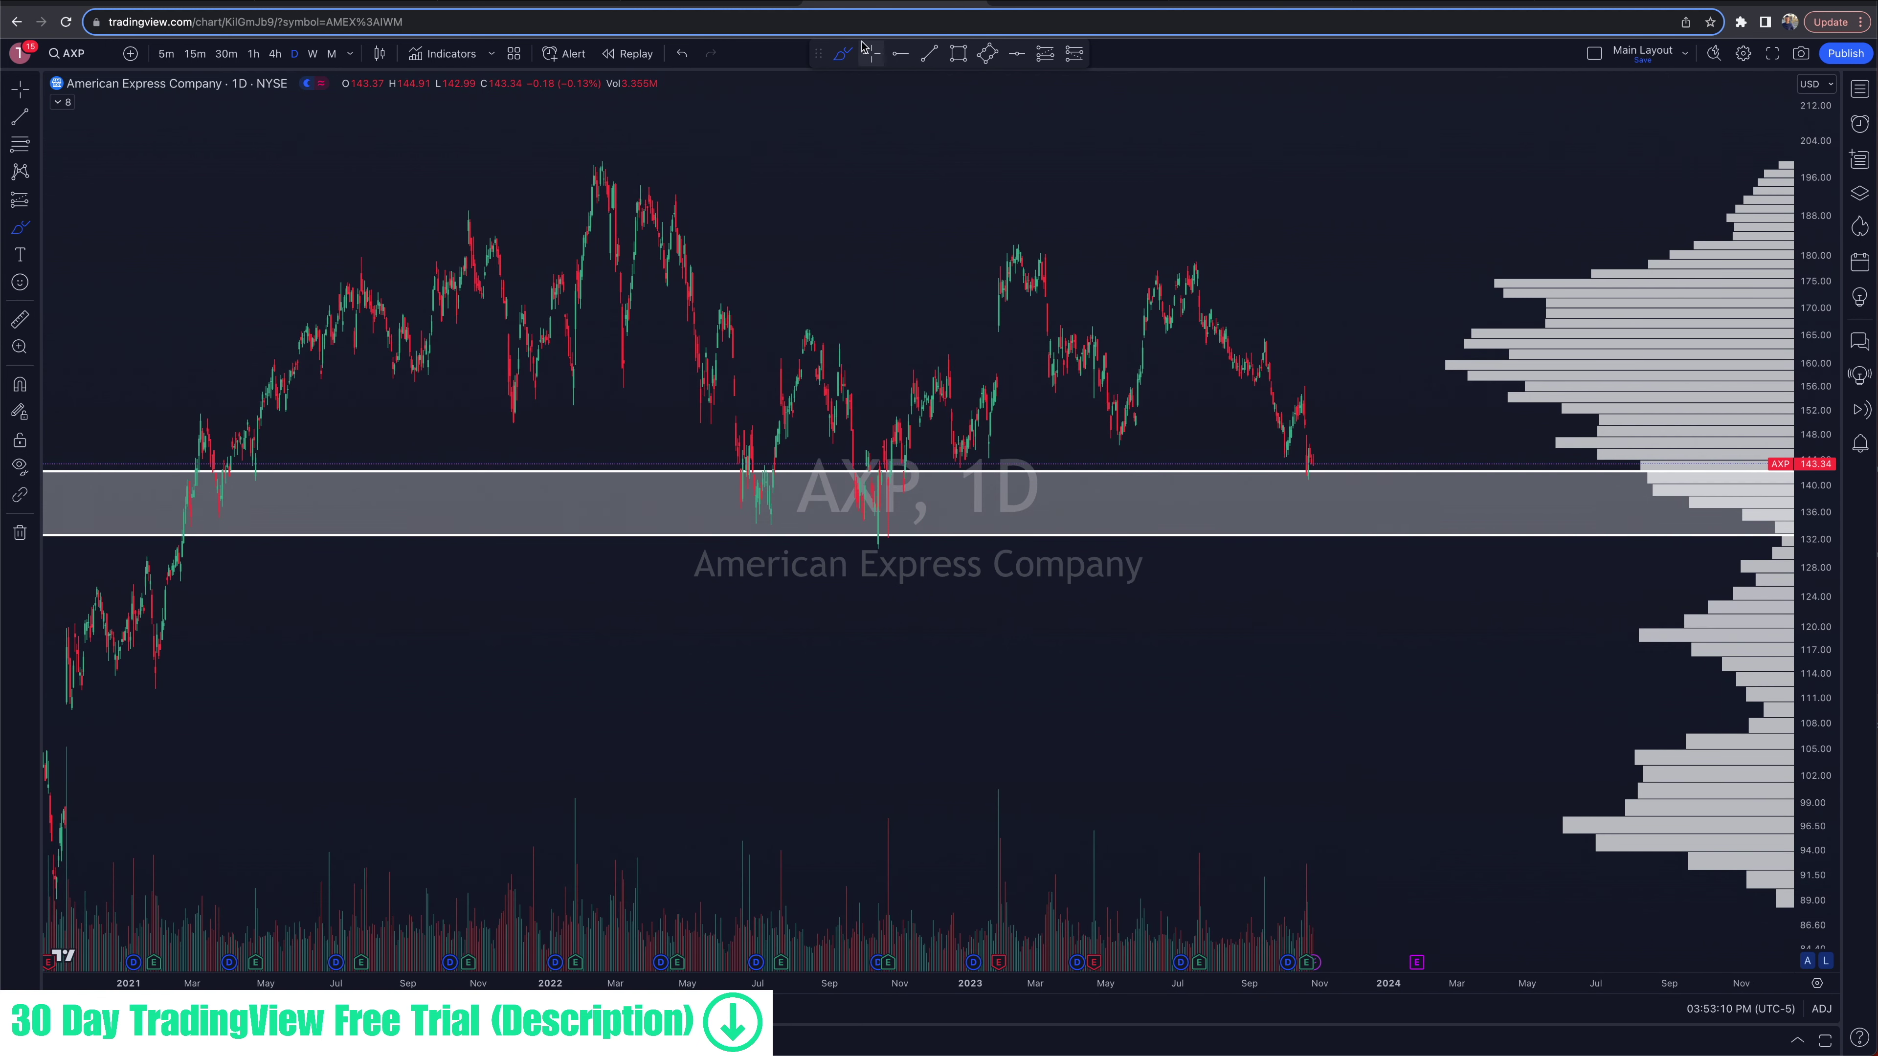
pyautogui.click(930, 53)
pyautogui.click(1193, 261)
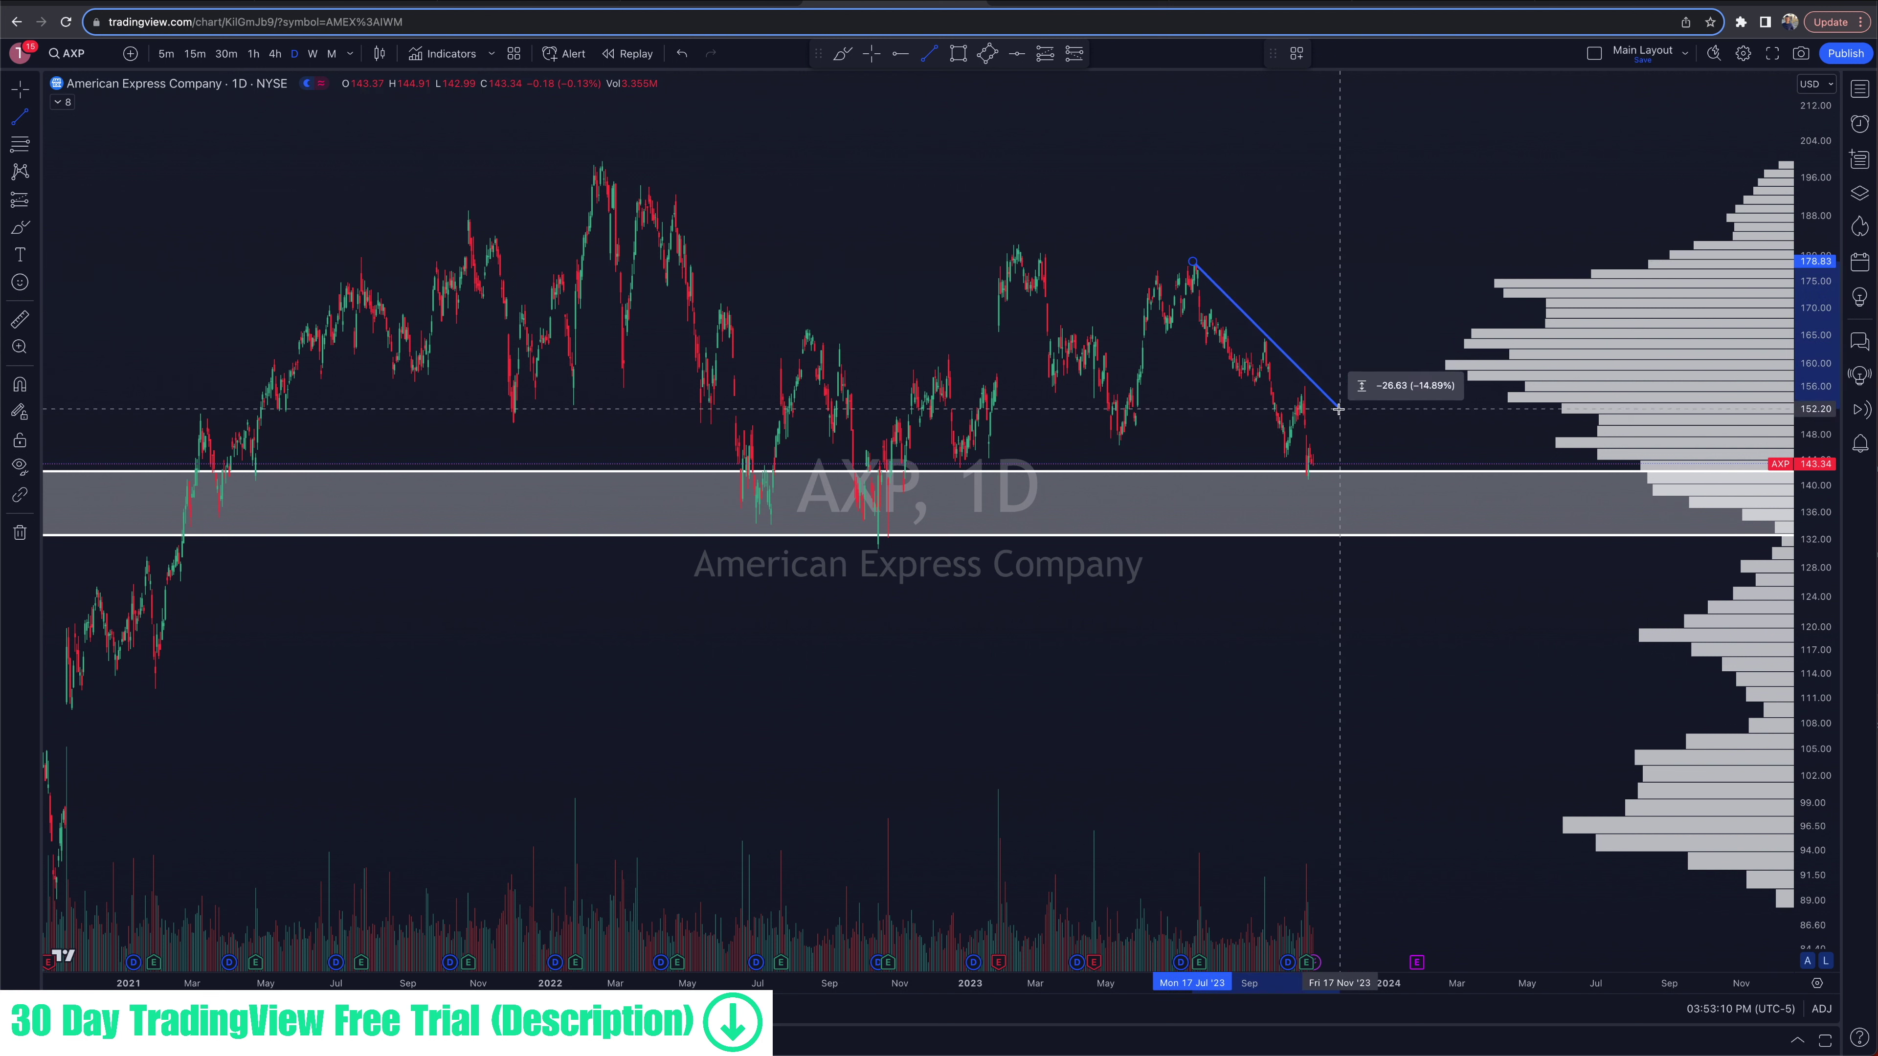
pyautogui.click(1337, 412)
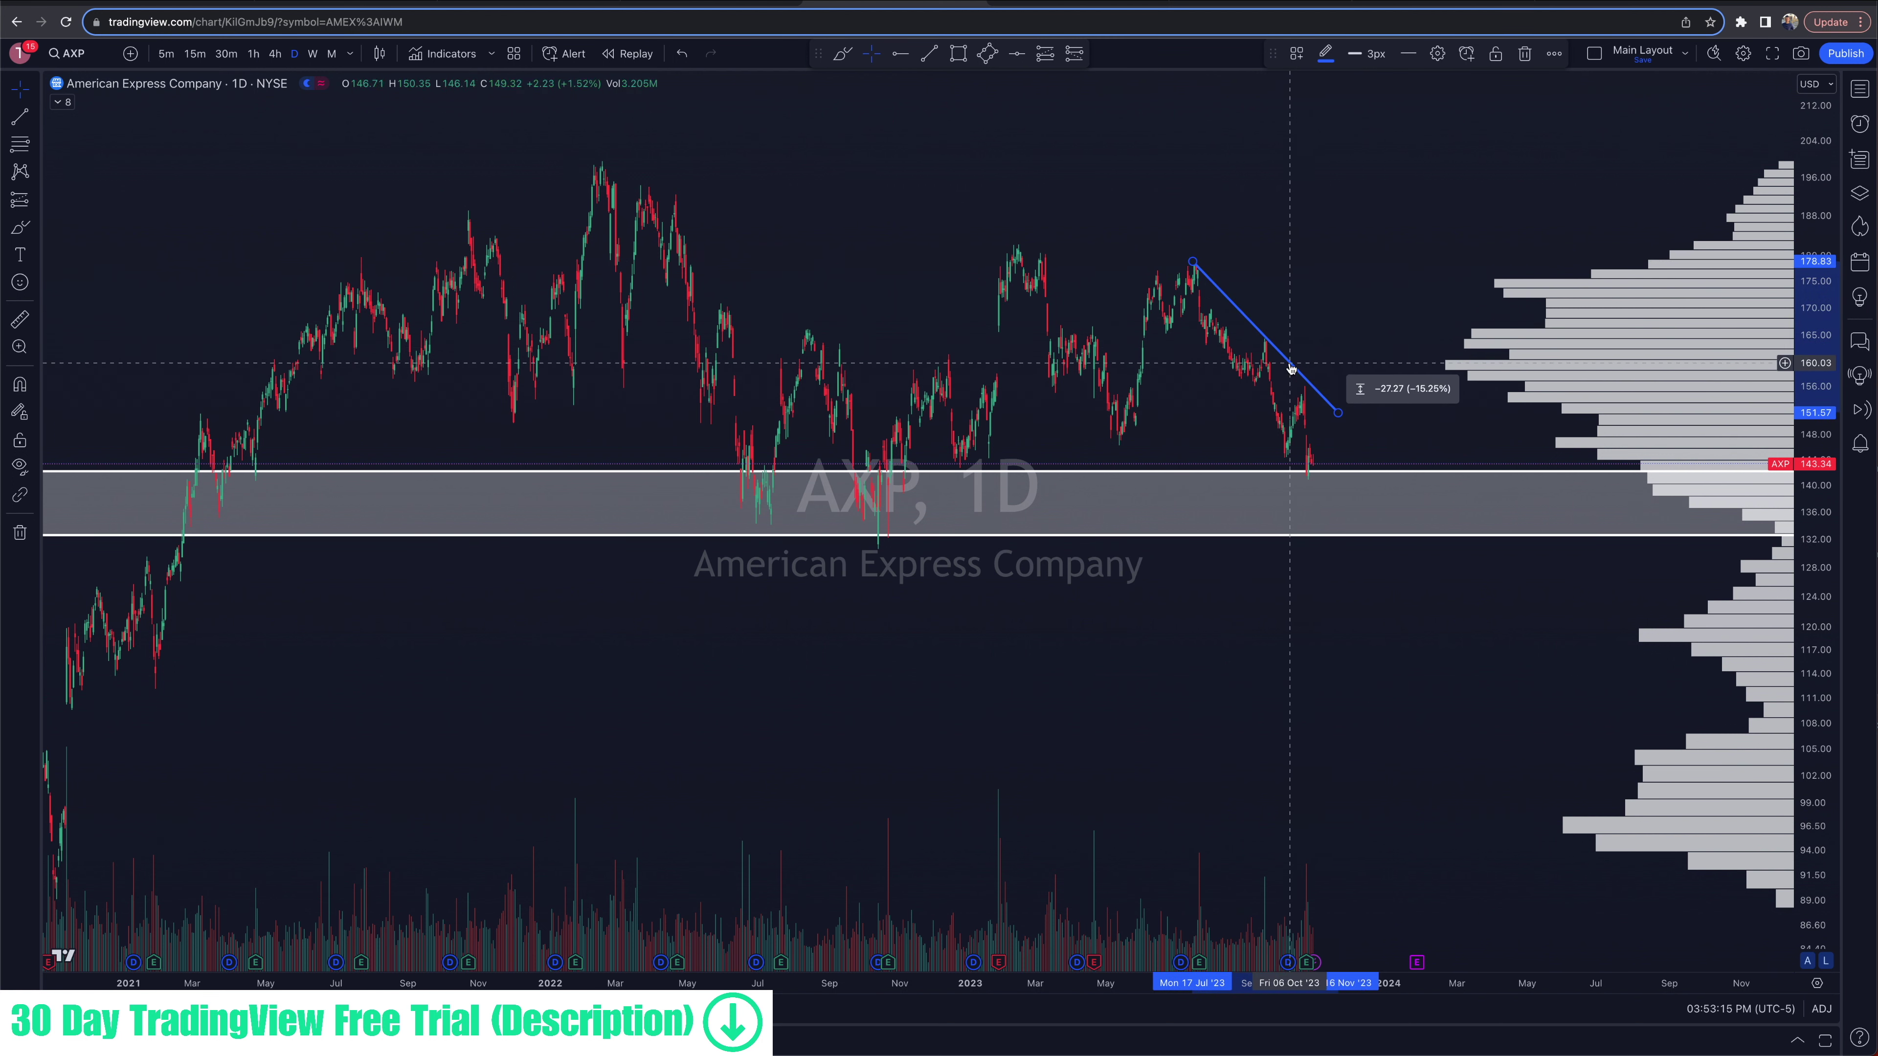
pyautogui.press('Delete')
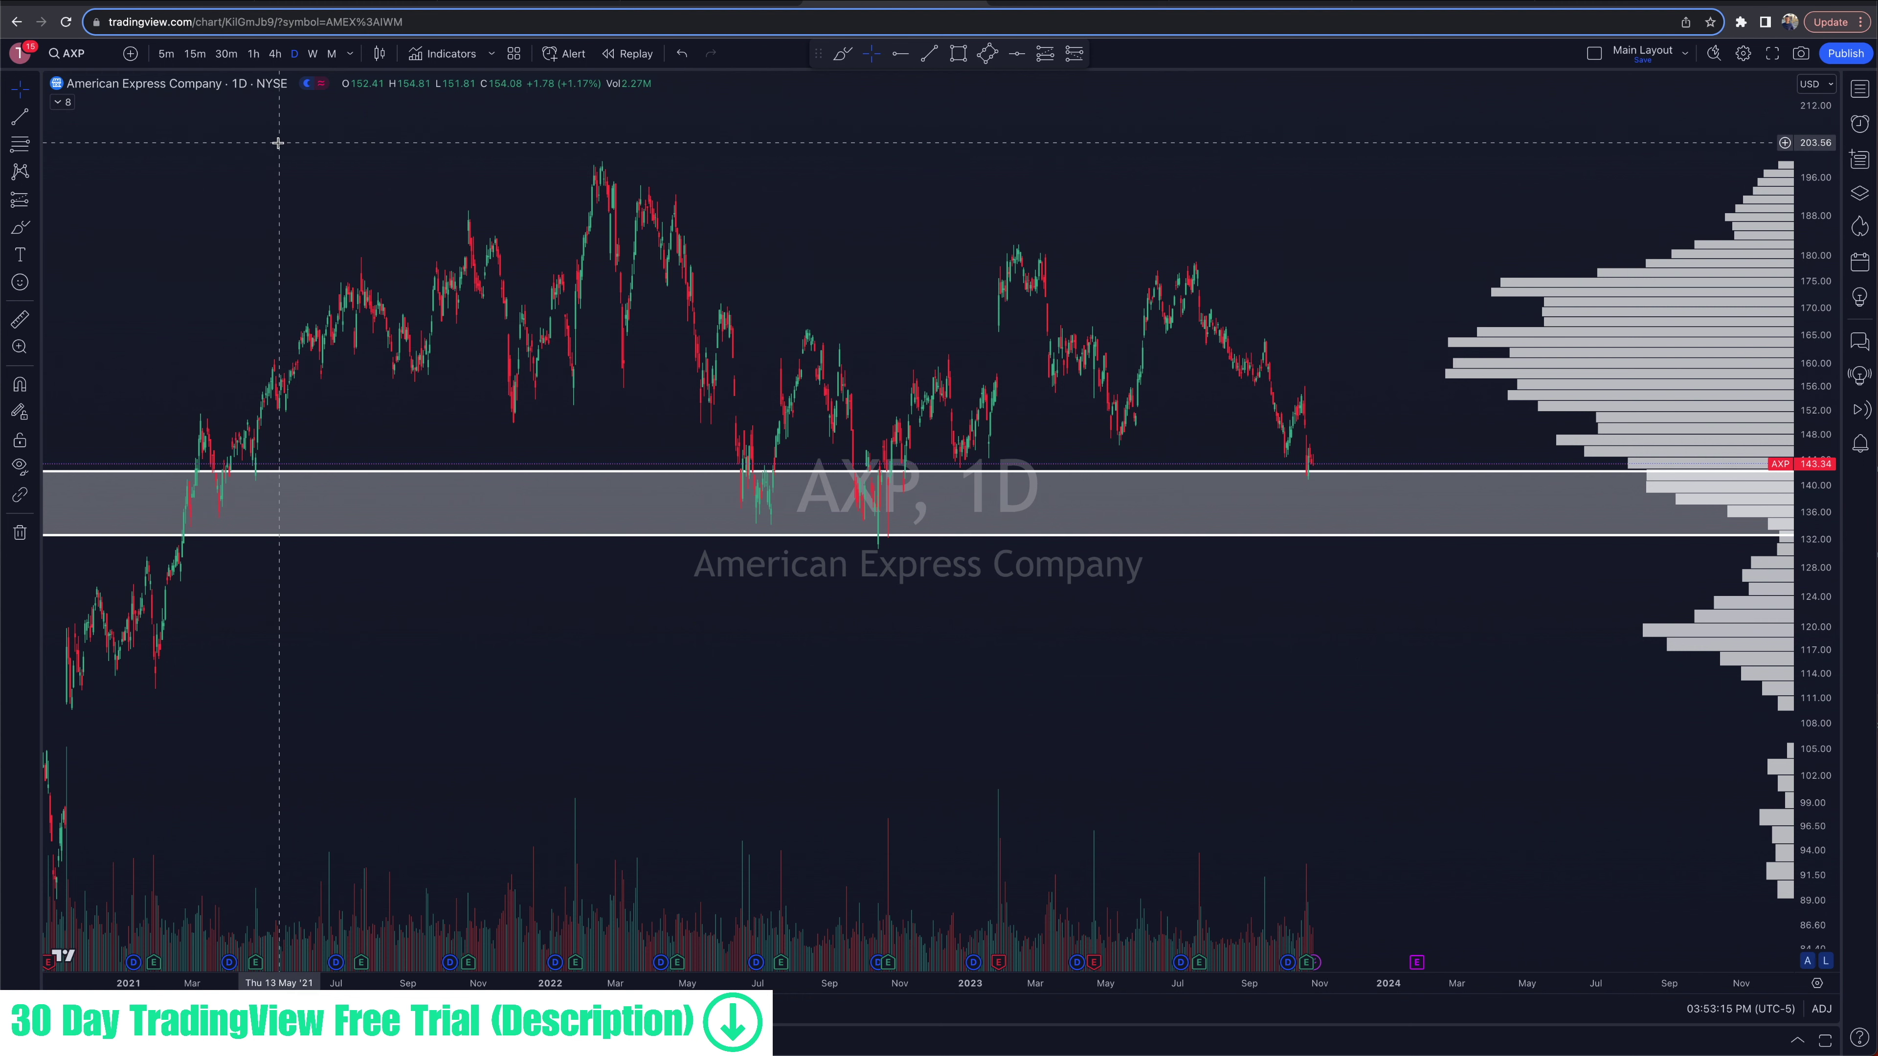
# Step: Load the HPQ (HP Inc.) chart
pyautogui.click(82, 54)
pyautogui.write('HPQ')
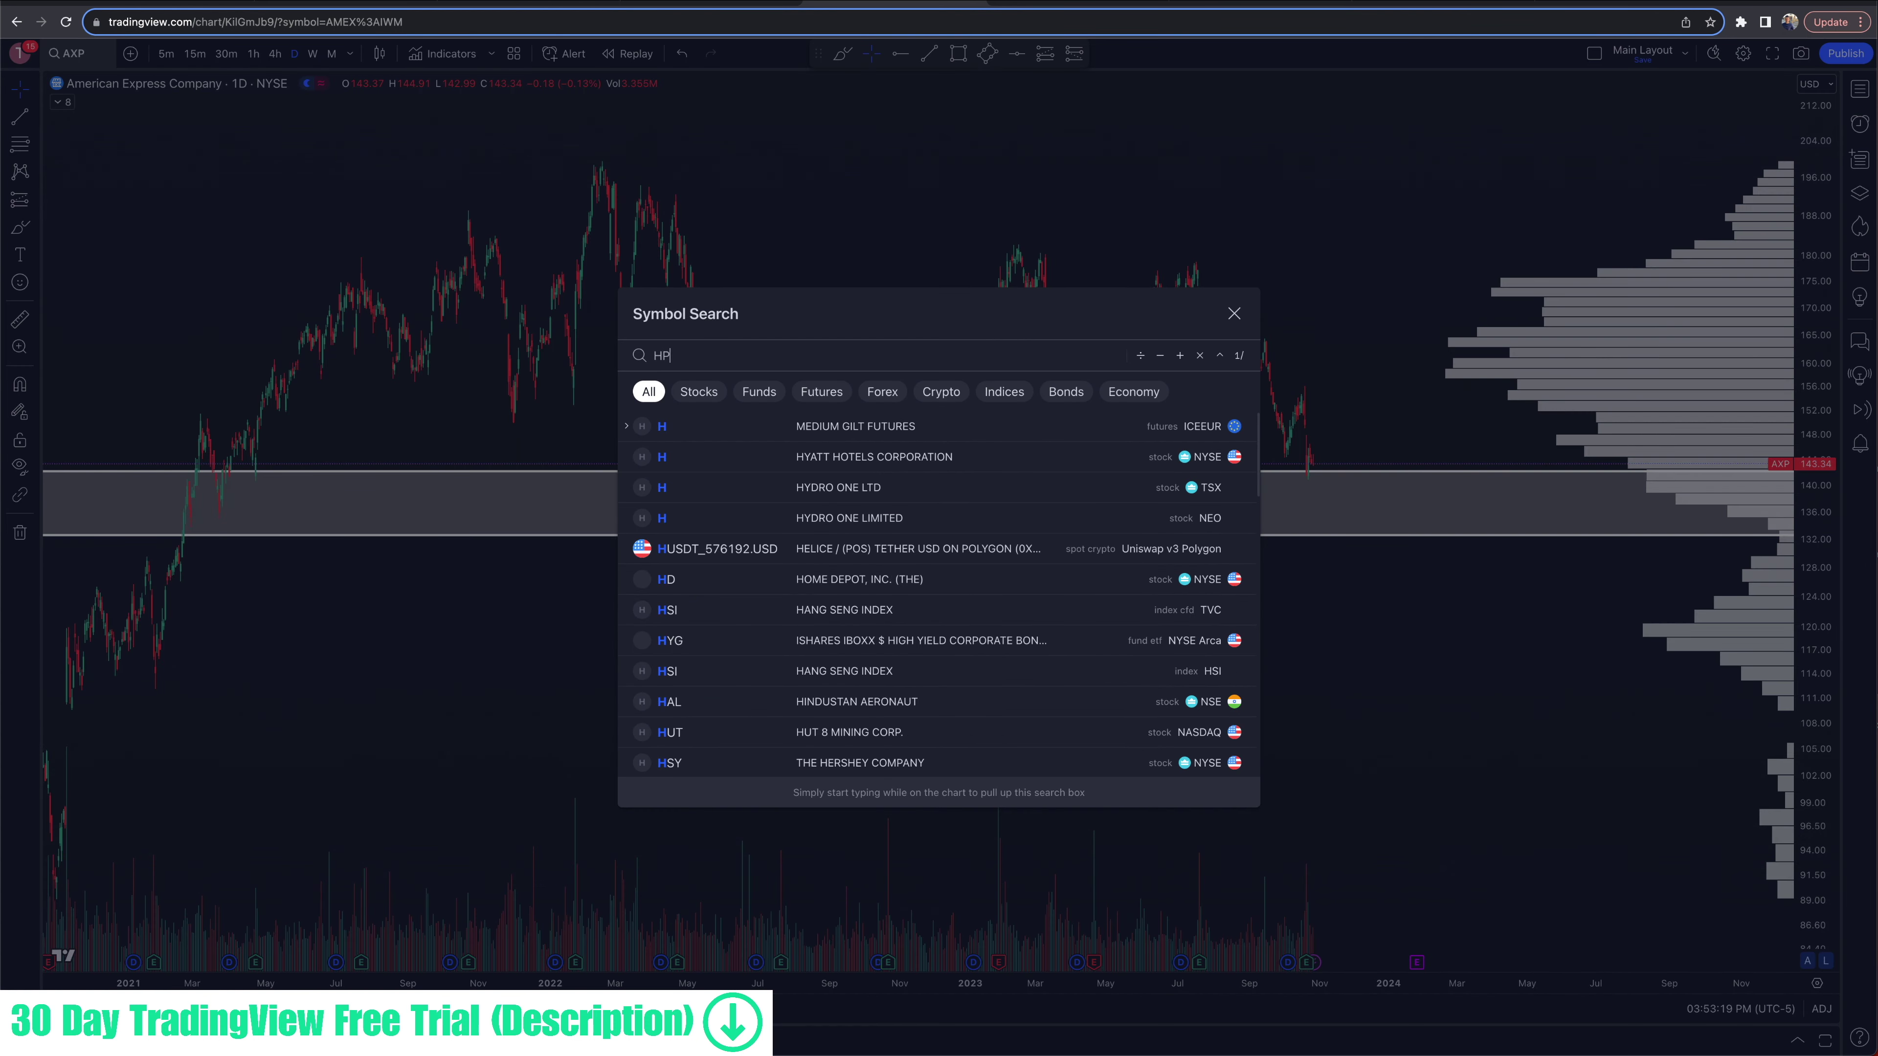
pyautogui.press('Return')
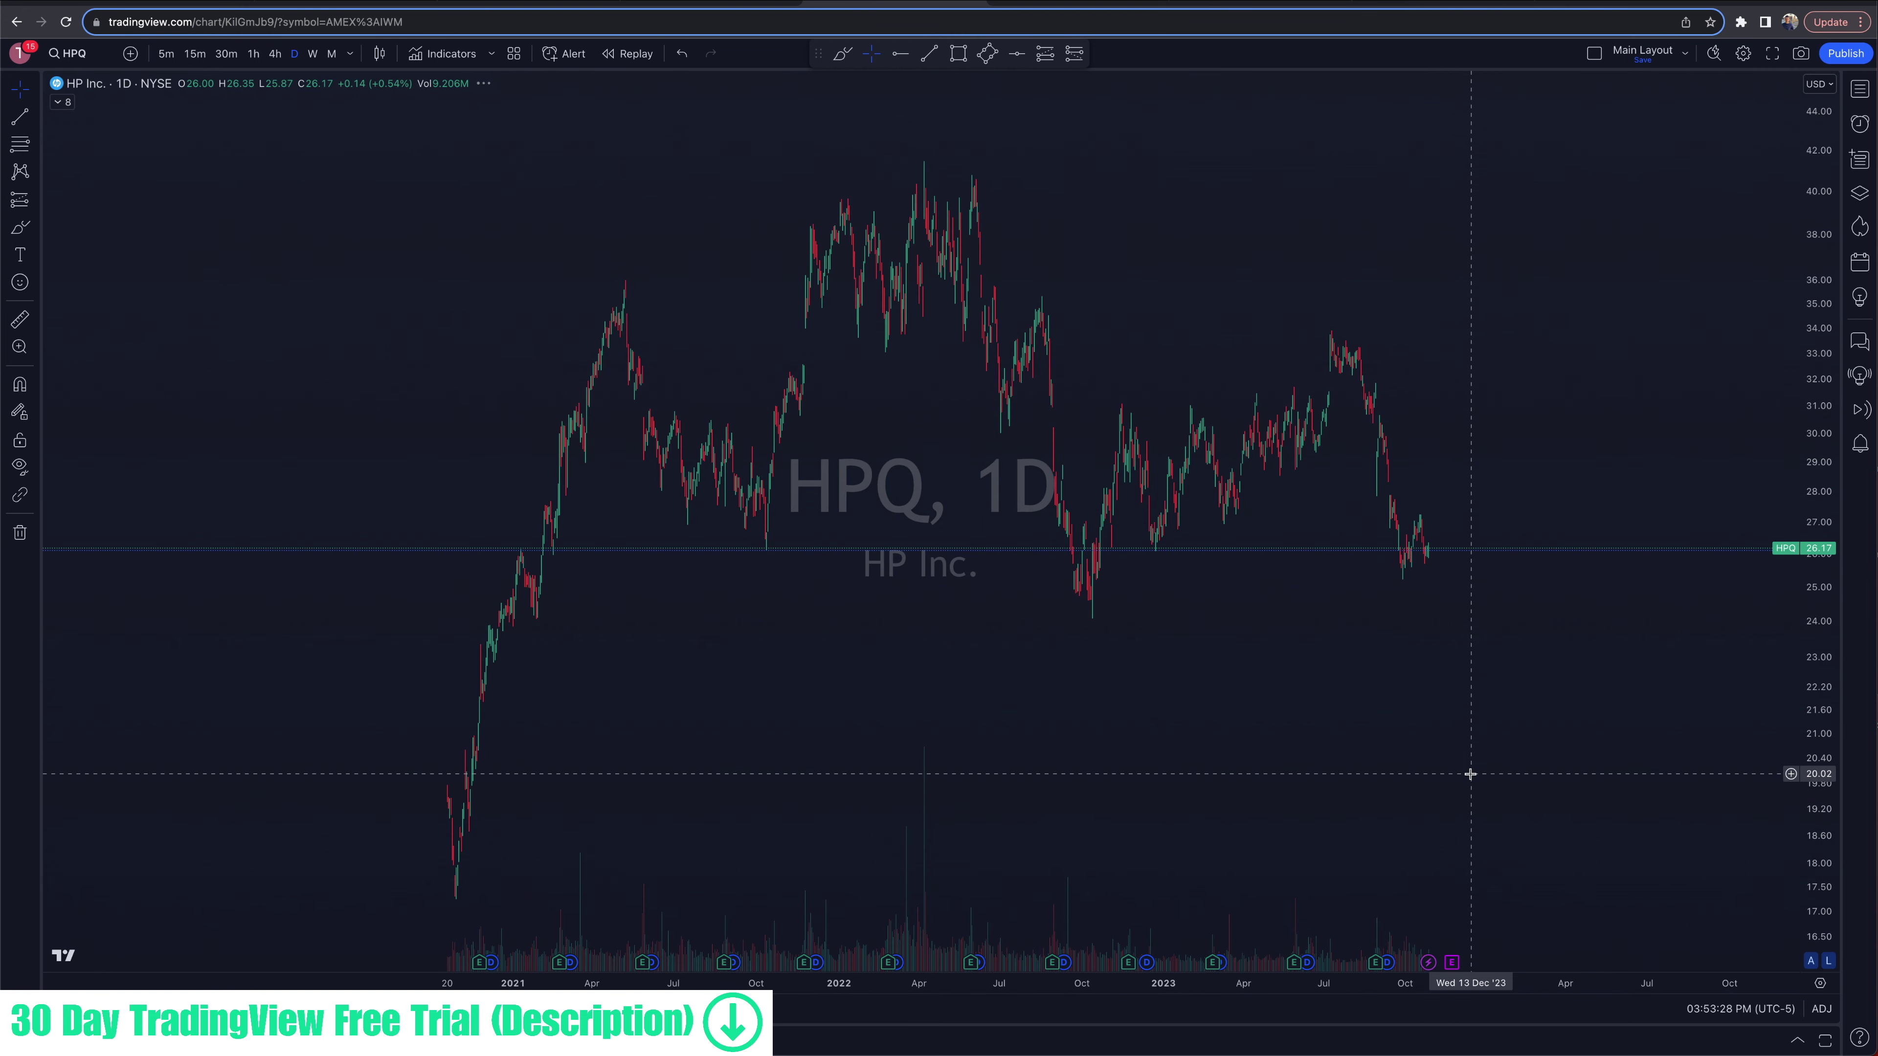
# Step: Sketch HPQ's drop from its July 2023 high, a rebound to about 27 and a further decline with a curved low, then undo the marks
pyautogui.scroll(5, 1470, 774)
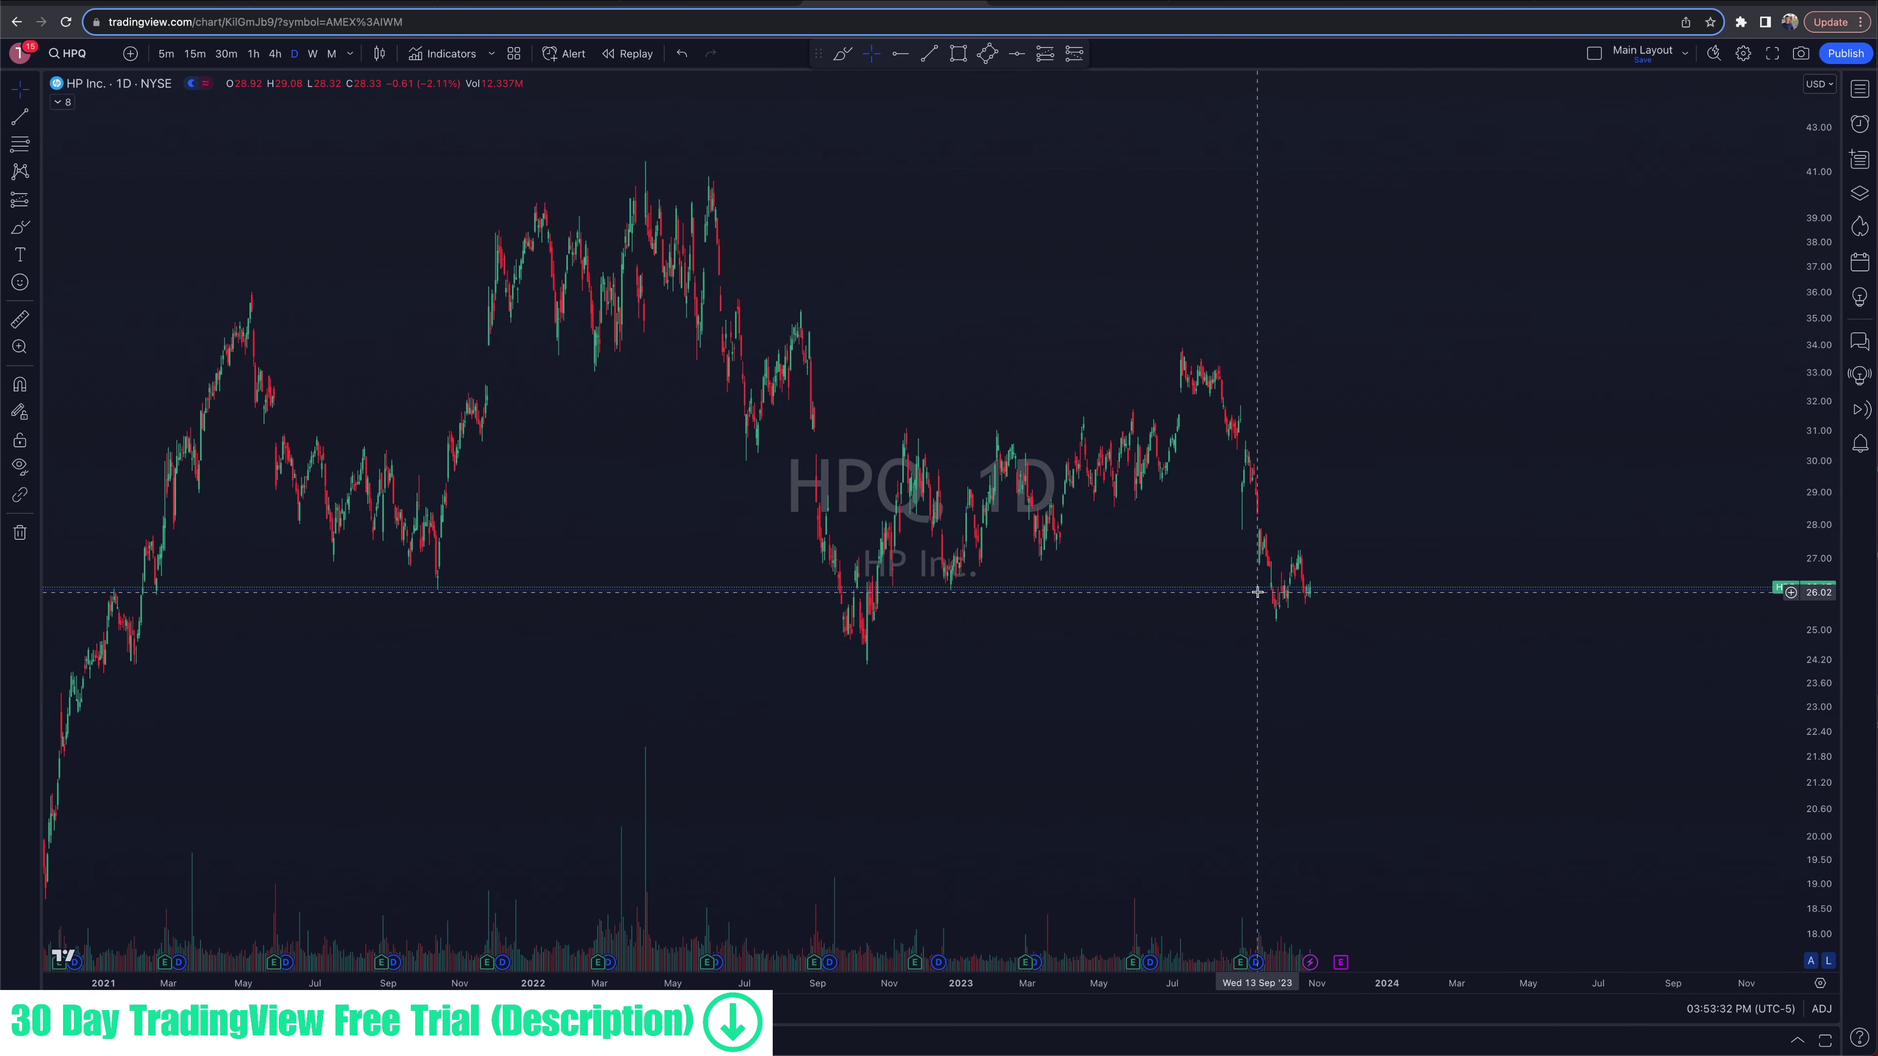
pyautogui.scroll(2, 1316, 490)
pyautogui.click(838, 57)
pyautogui.moveTo(1142, 460)
pyautogui.mouseDown()
pyautogui.moveTo(1242, 774)
pyautogui.moveTo(1284, 732)
pyautogui.mouseUp()
pyautogui.moveTo(1245, 843)
pyautogui.mouseDown()
pyautogui.moveTo(1318, 779)
pyautogui.moveTo(1338, 840)
pyautogui.mouseUp()
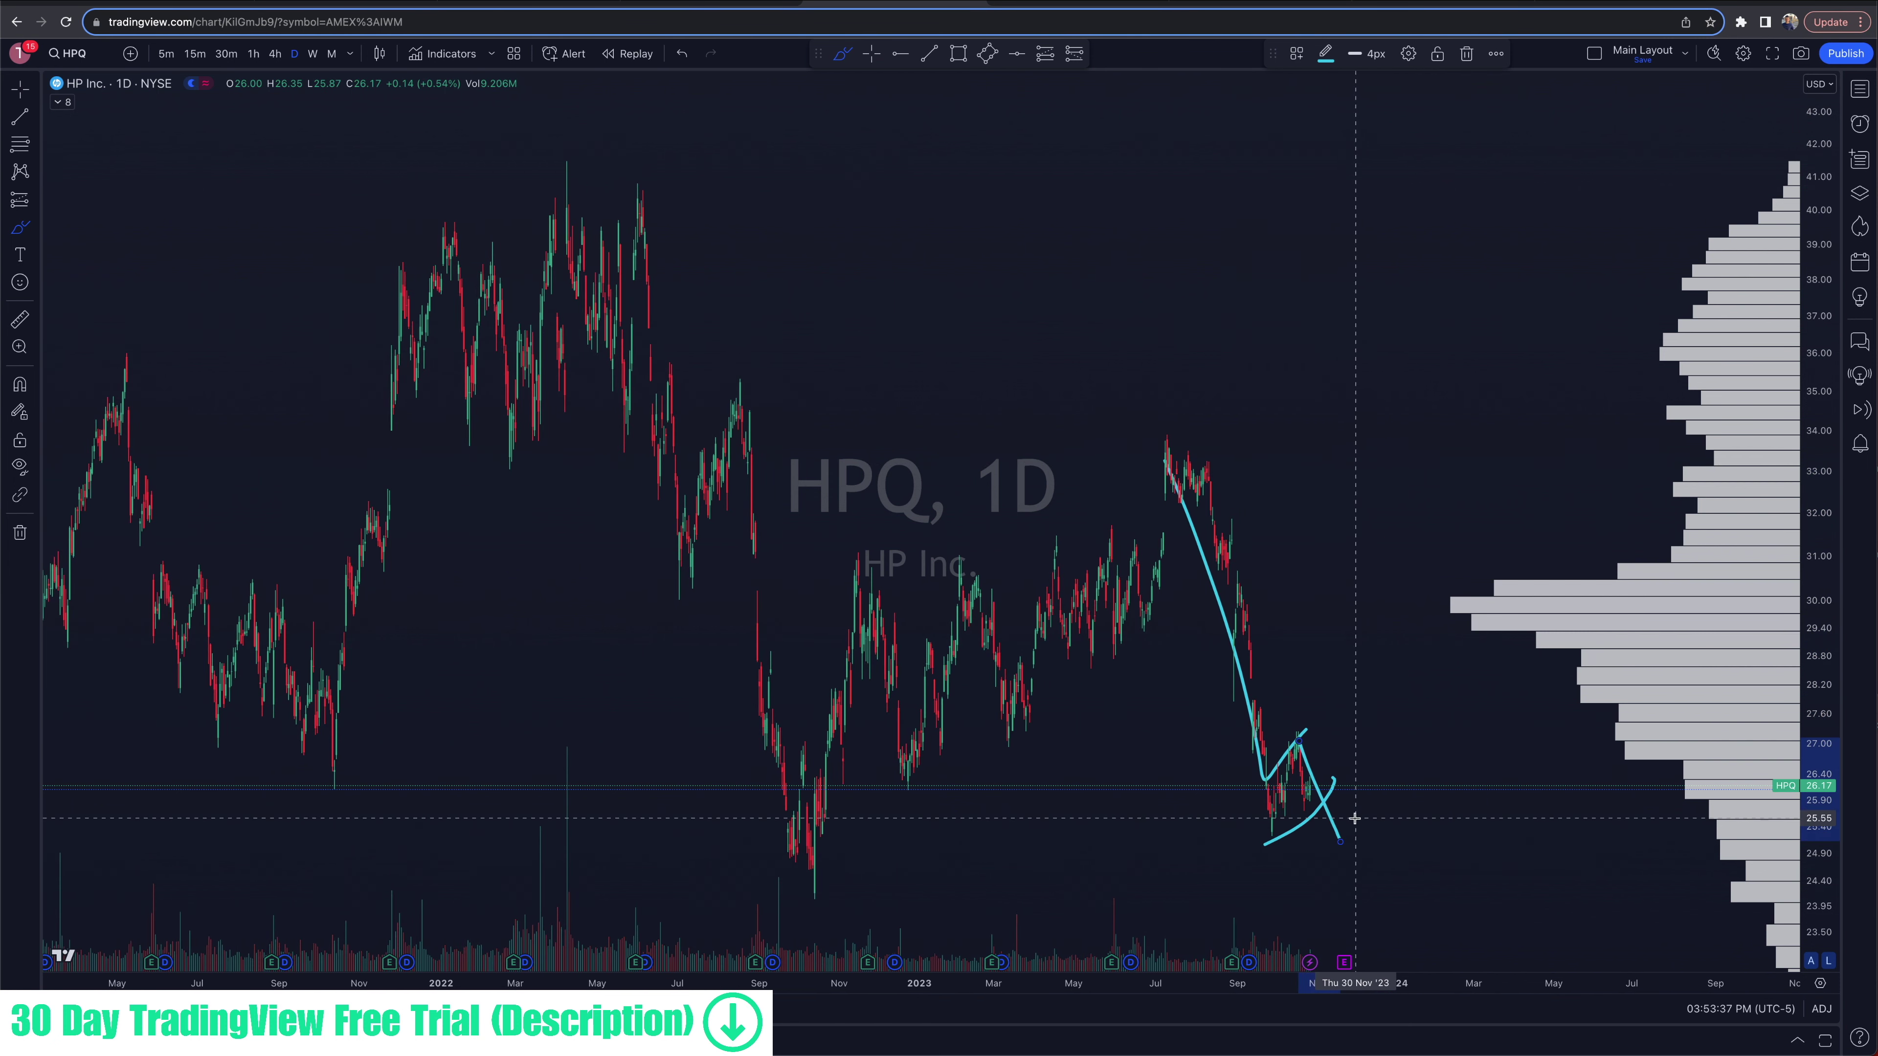
pyautogui.hotkey('ctrl', 'z')
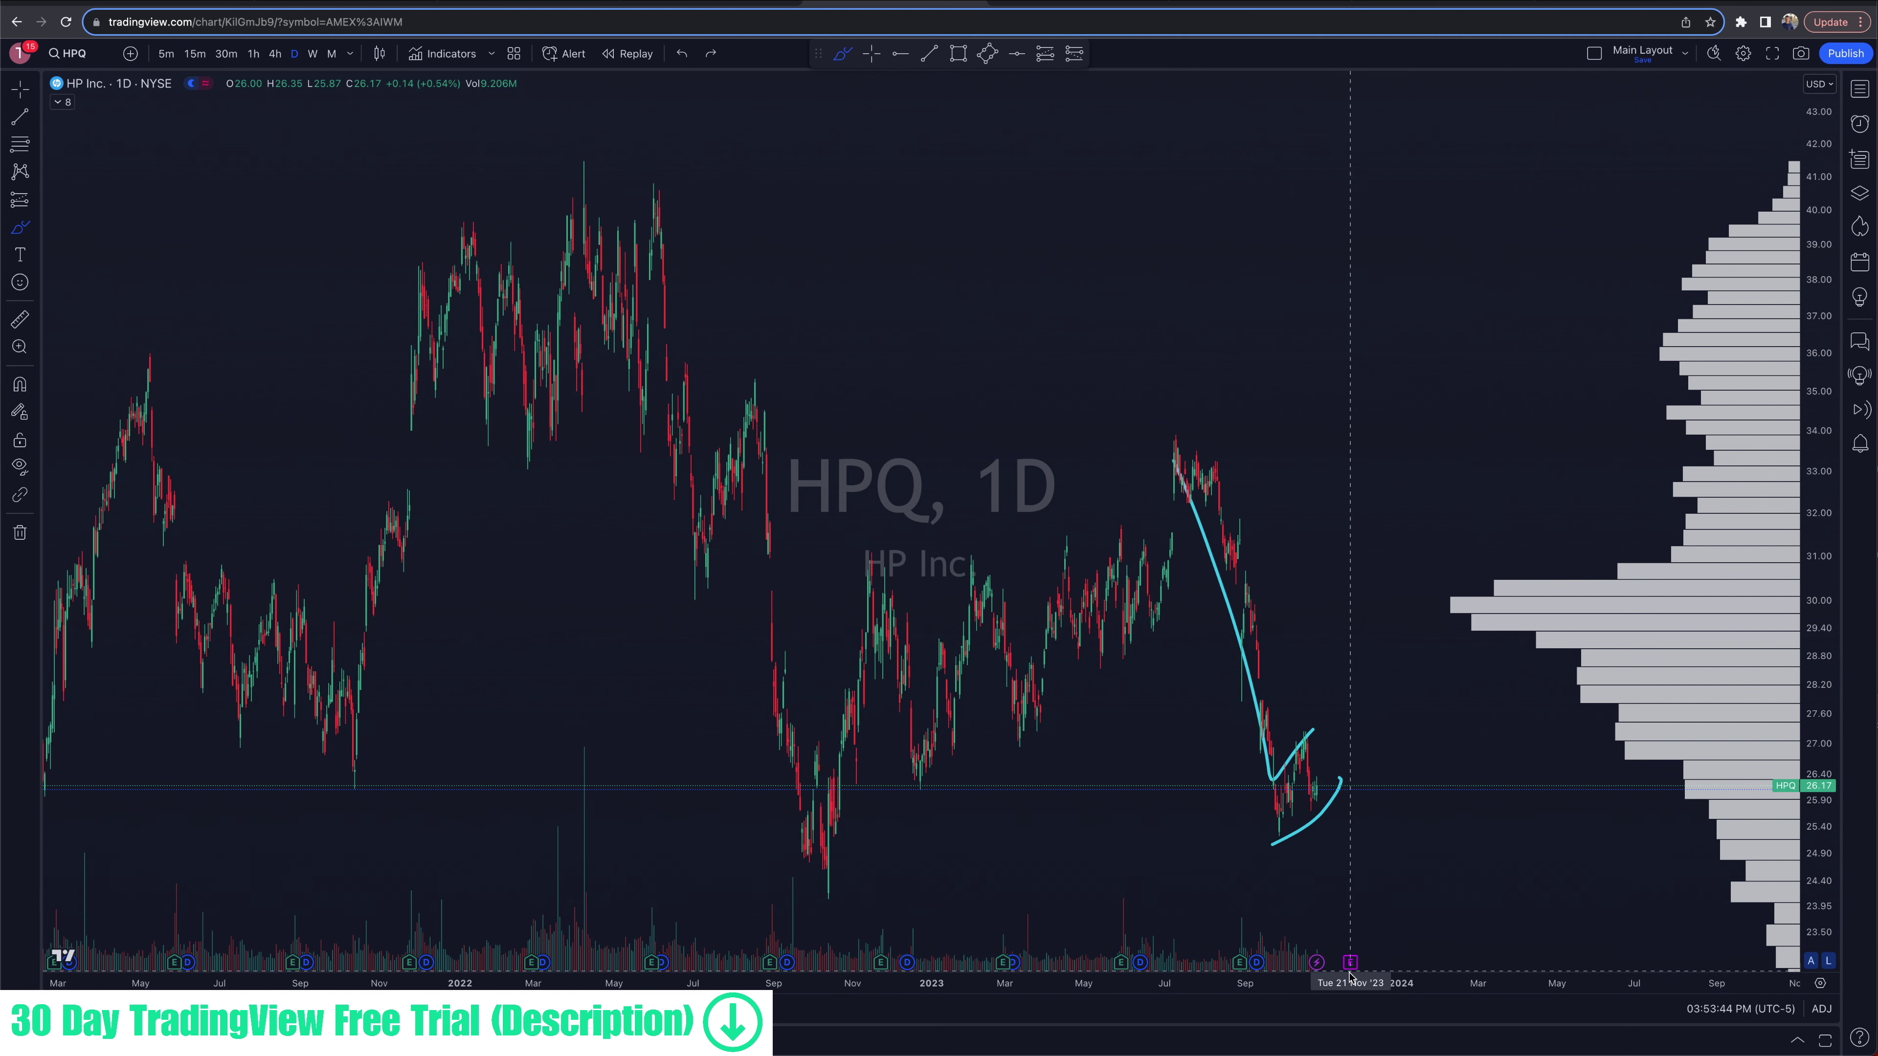
pyautogui.press('ctrl')
pyautogui.hotkey('ctrl', 'z')
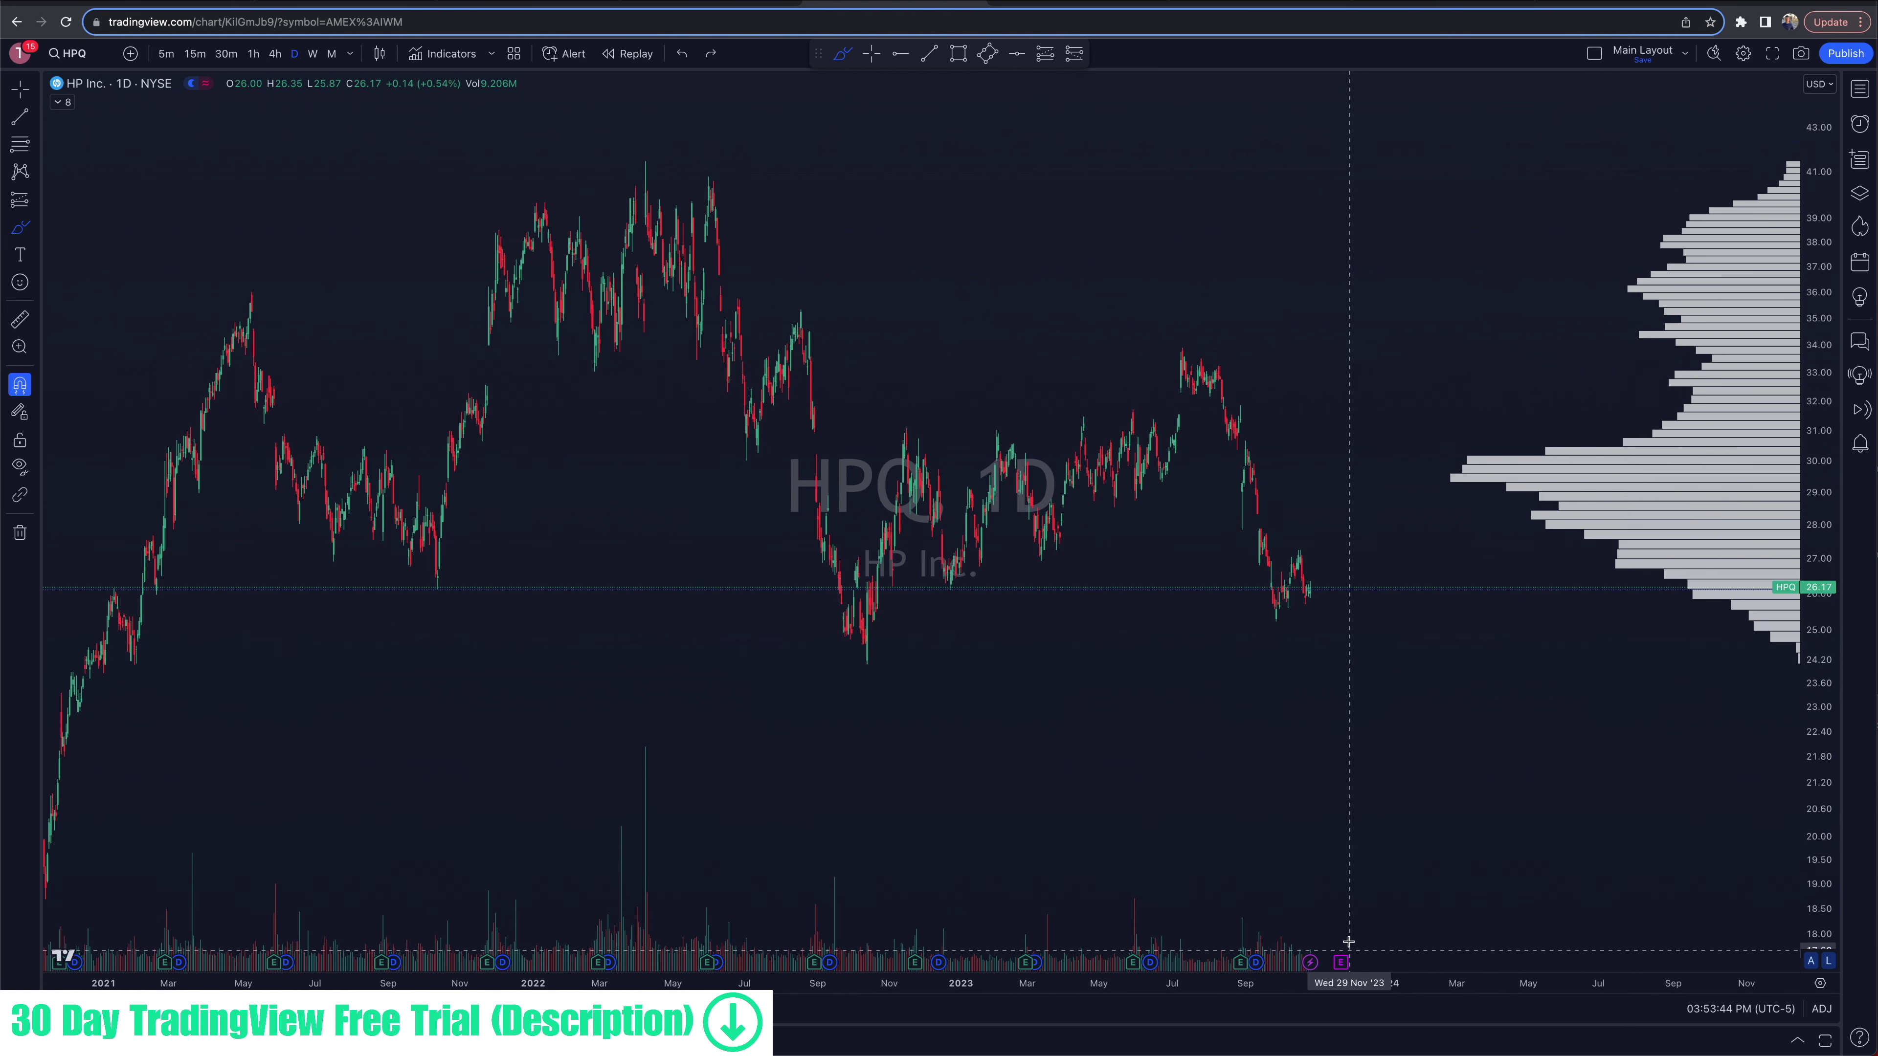
# Step: Compress HPQ's price scale, undo a stray brush stroke, and reposition the 2021–2023 price history with free space below the lows
pyautogui.scroll(2, 1375, 671)
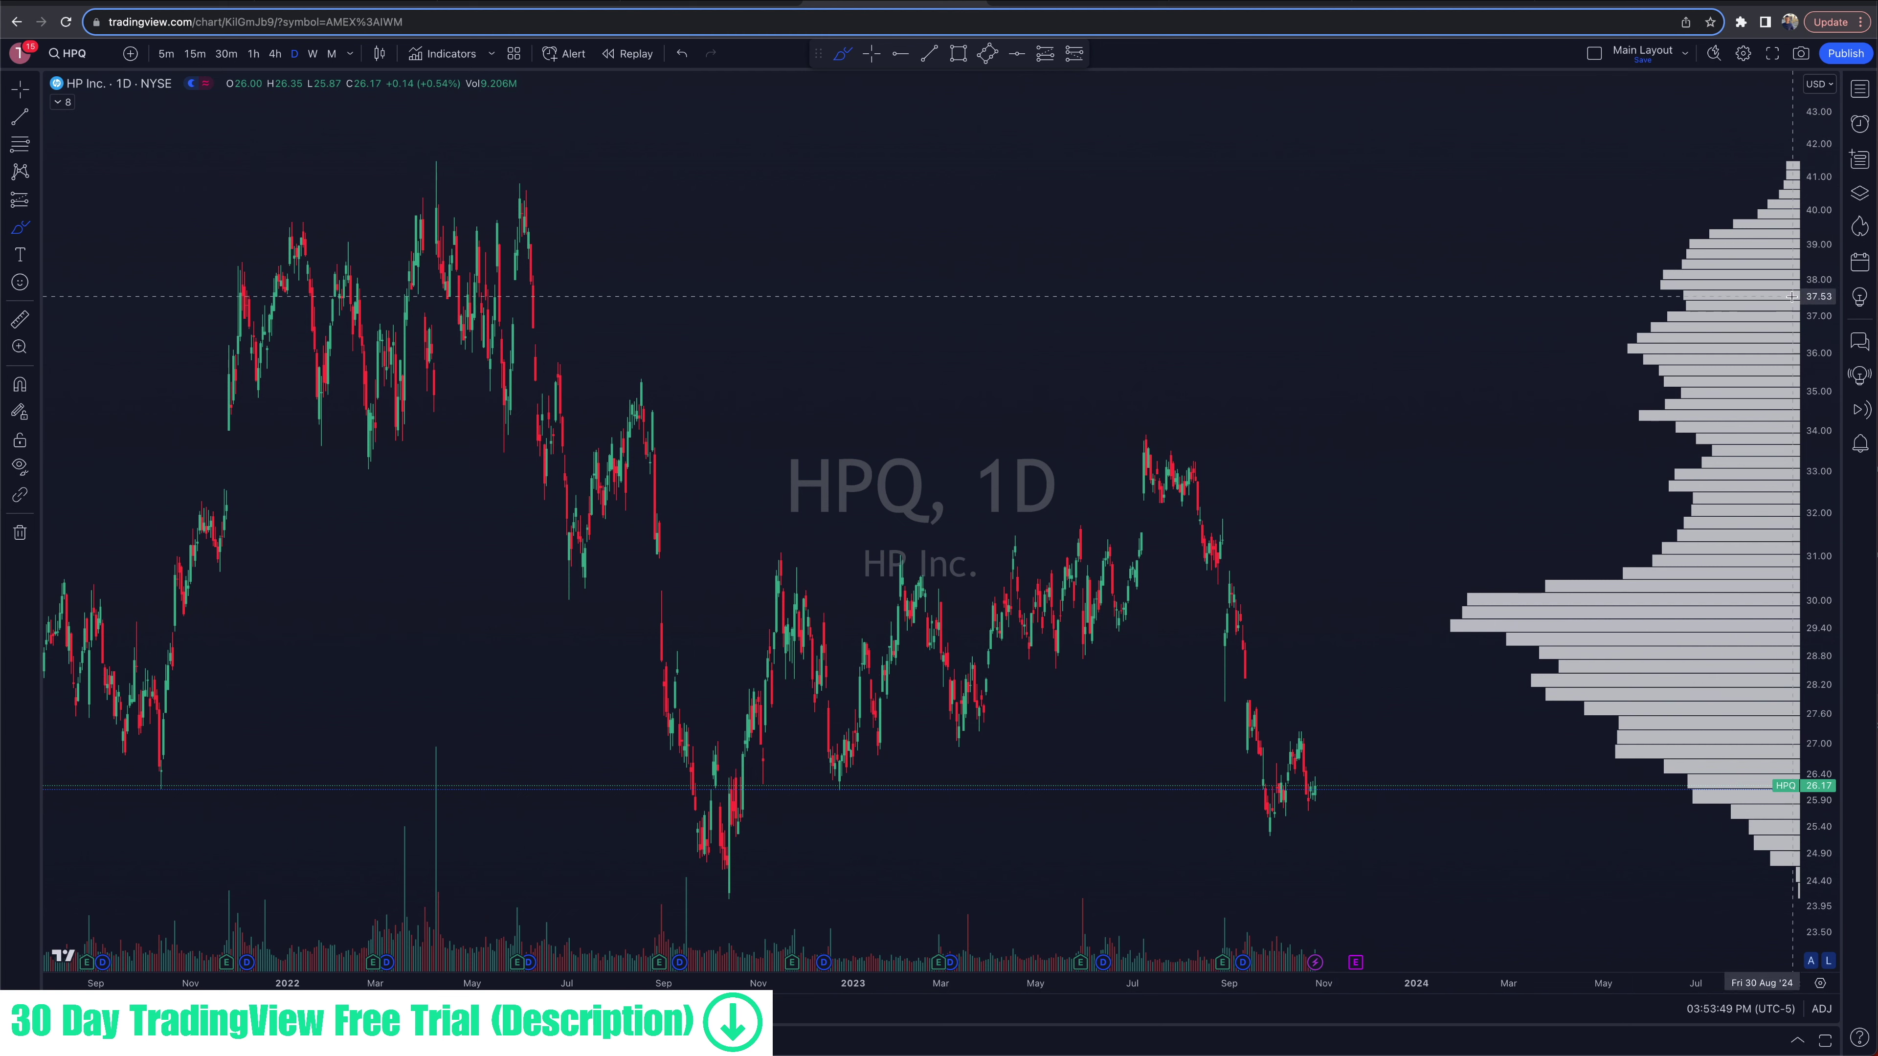
pyautogui.moveTo(1819, 318); pyautogui.dragTo(1829, 445)
pyautogui.moveTo(1429, 491); pyautogui.dragTo(1396, 244)
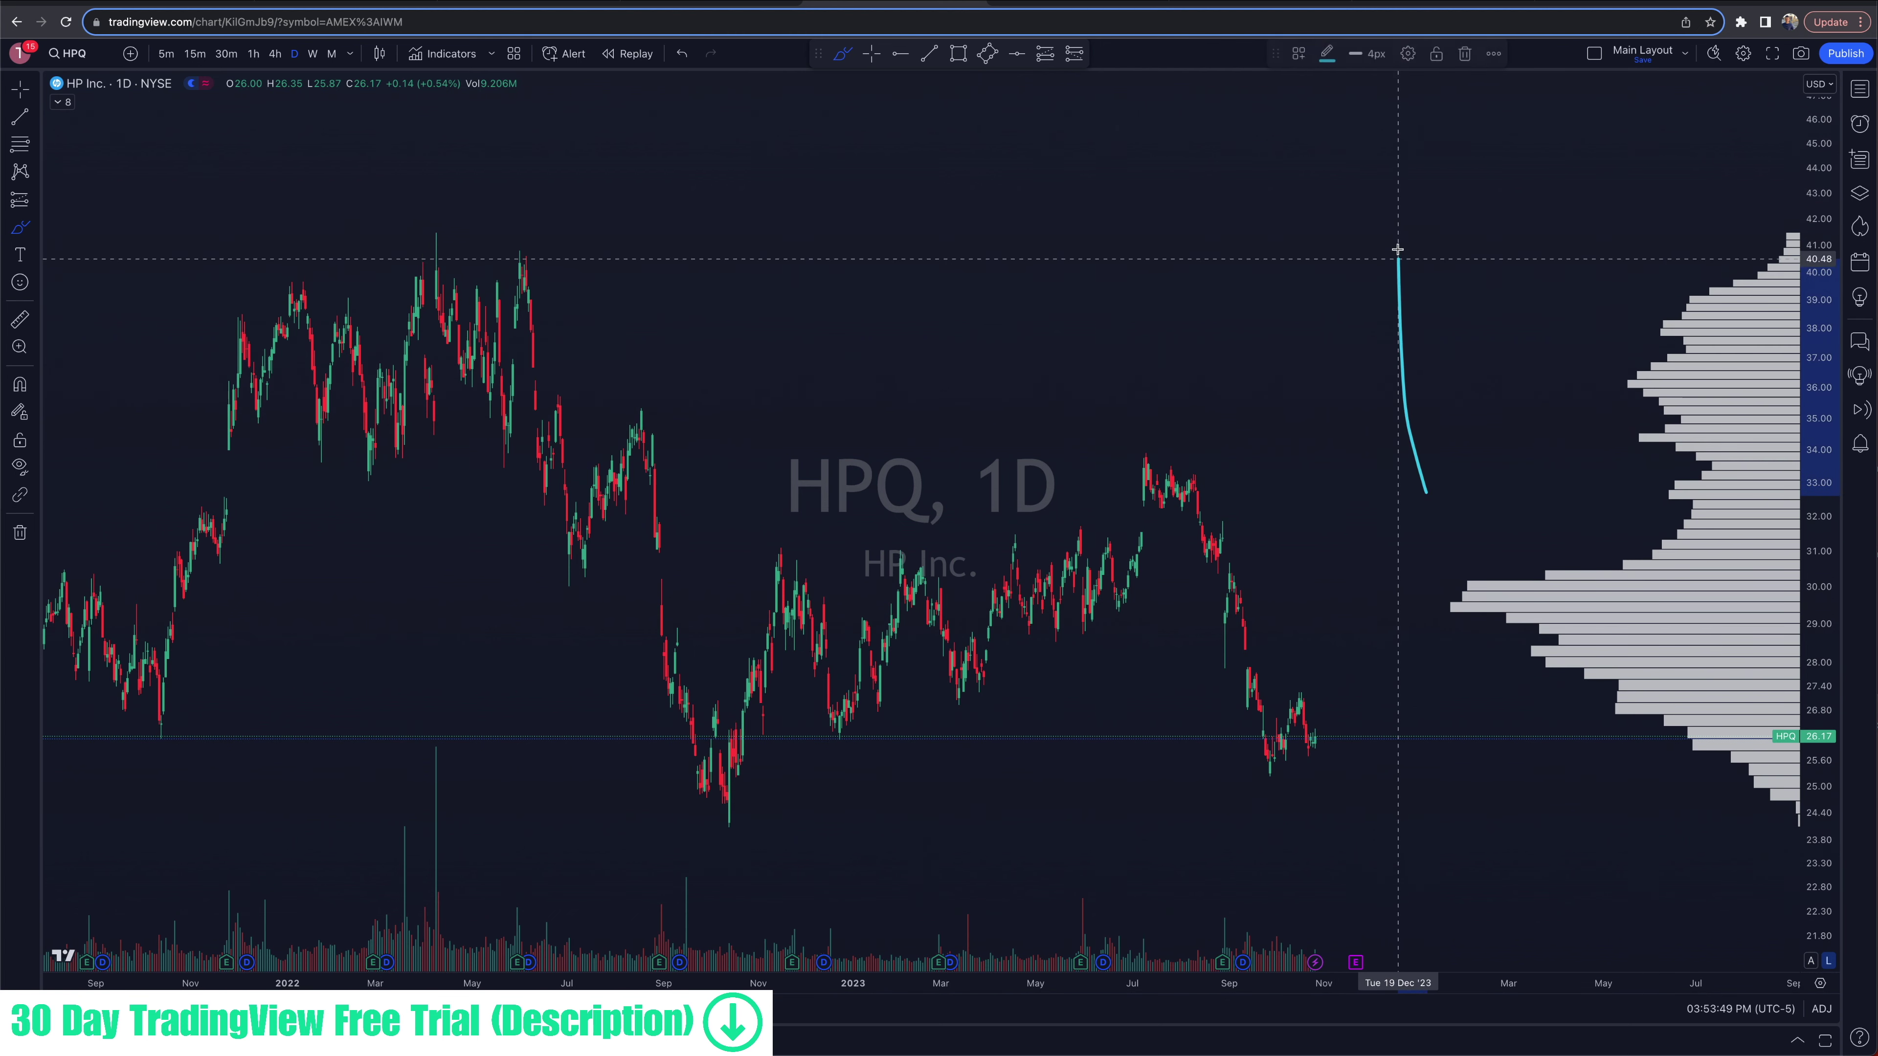
pyautogui.hotkey('ctrl', 'z')
pyautogui.click(871, 53)
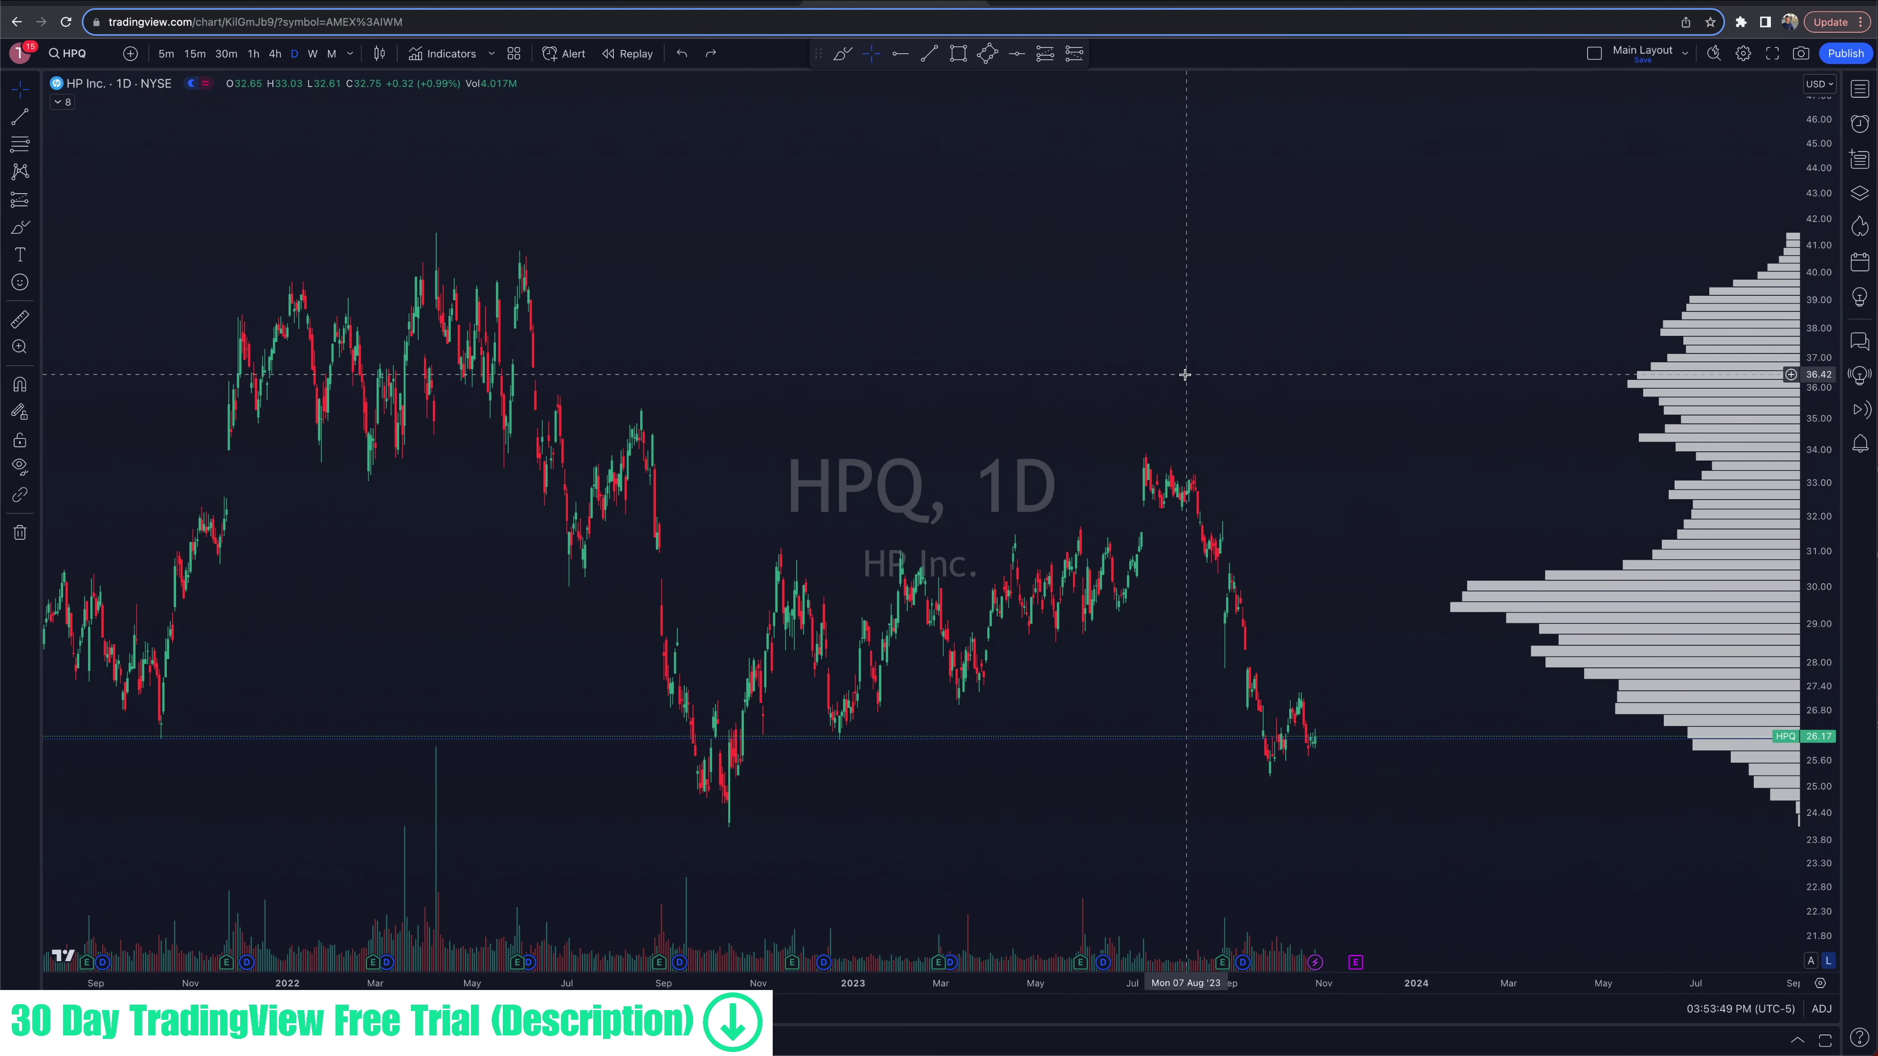
pyautogui.moveTo(1053, 336); pyautogui.dragTo(1032, 172)
pyautogui.moveTo(903, 283); pyautogui.dragTo(1013, 358)
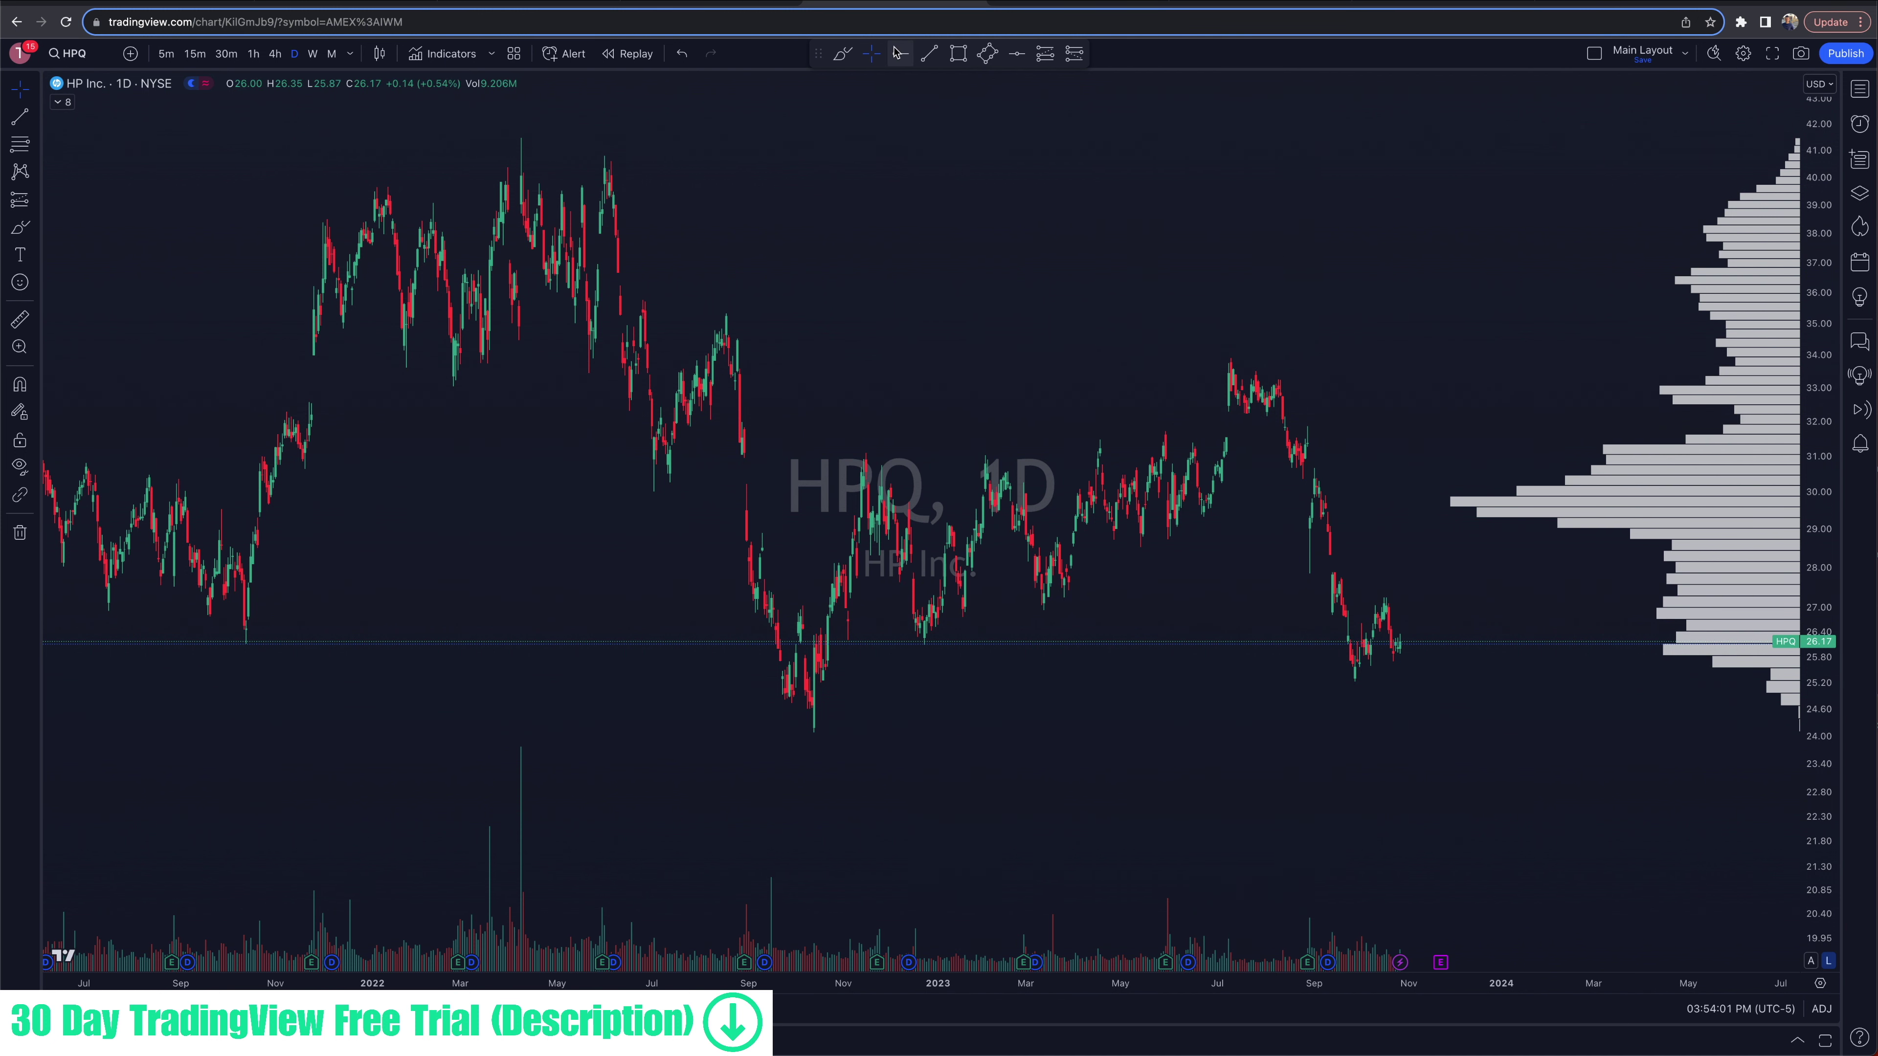
# Step: Sketch a rising line beneath HPQ's October 2022 low, starting at about 23.5, then undo it
pyautogui.click(843, 53)
pyautogui.click(785, 756)
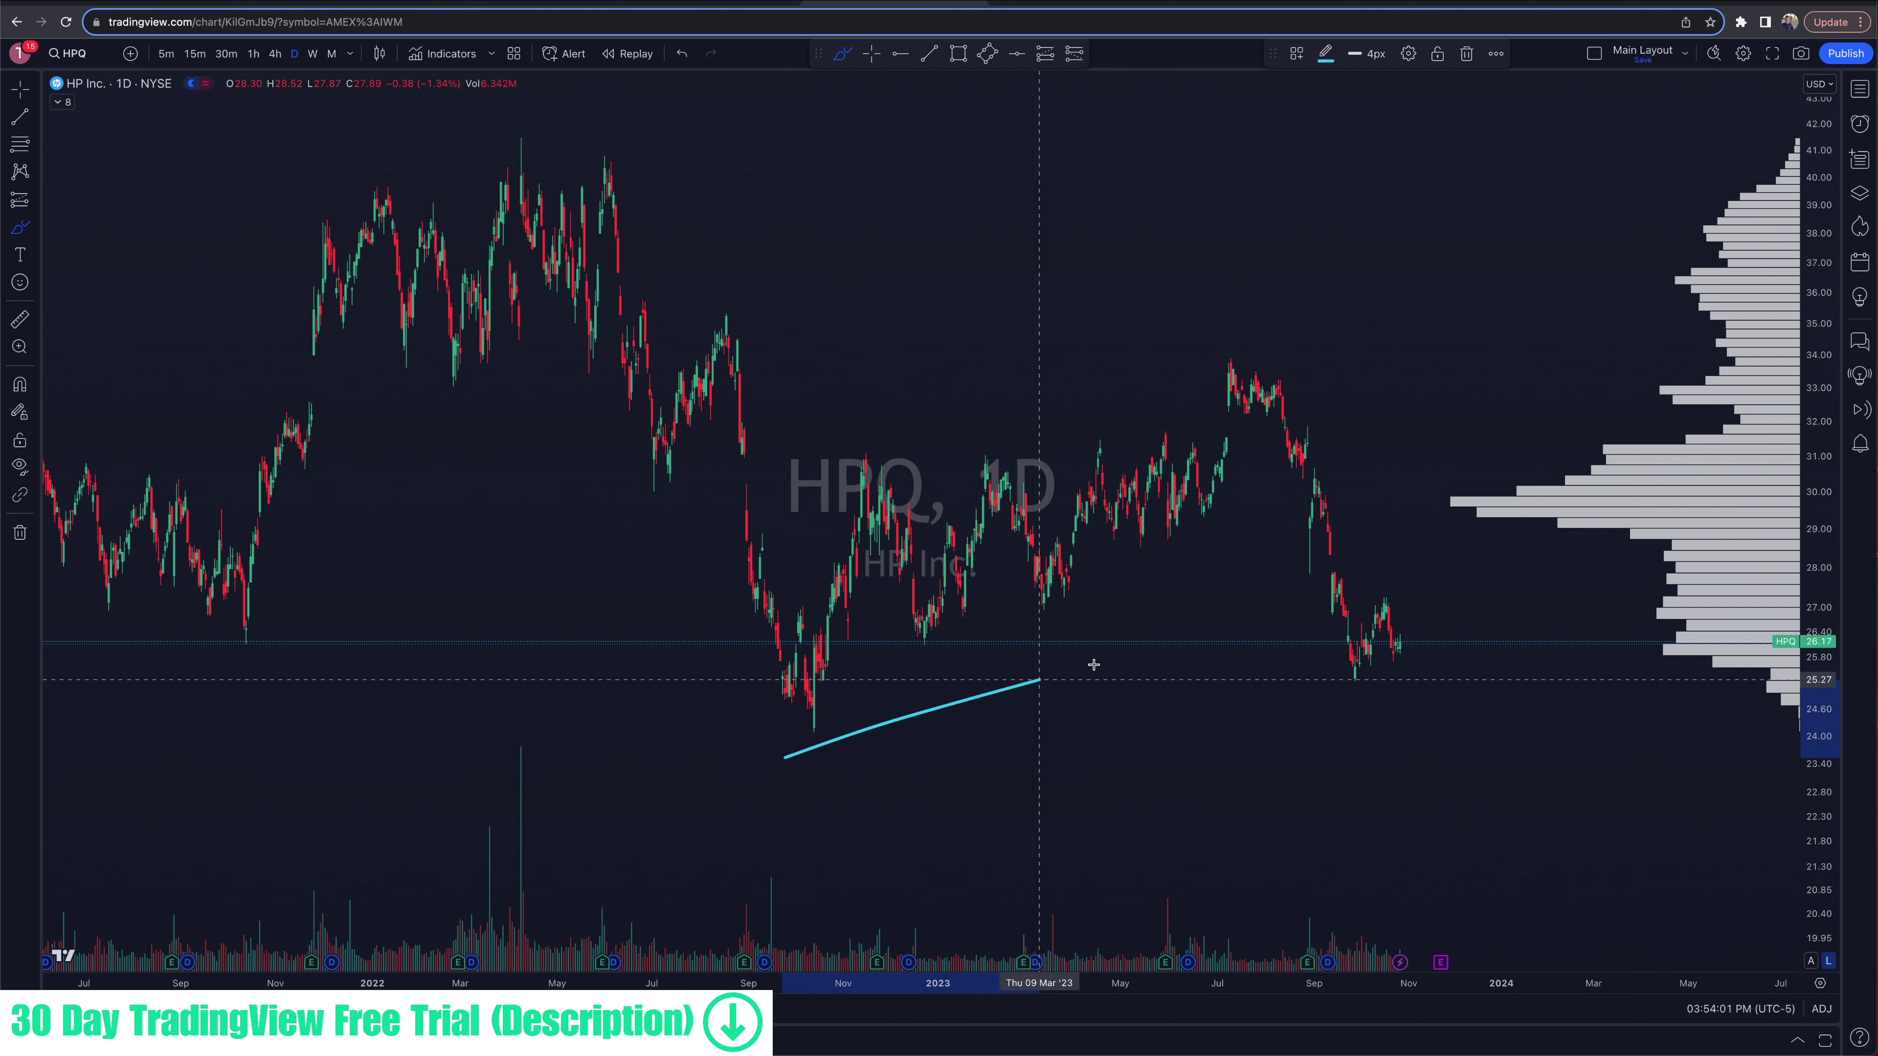
pyautogui.click(1420, 492)
pyautogui.hotkey('ctrl', 'z')
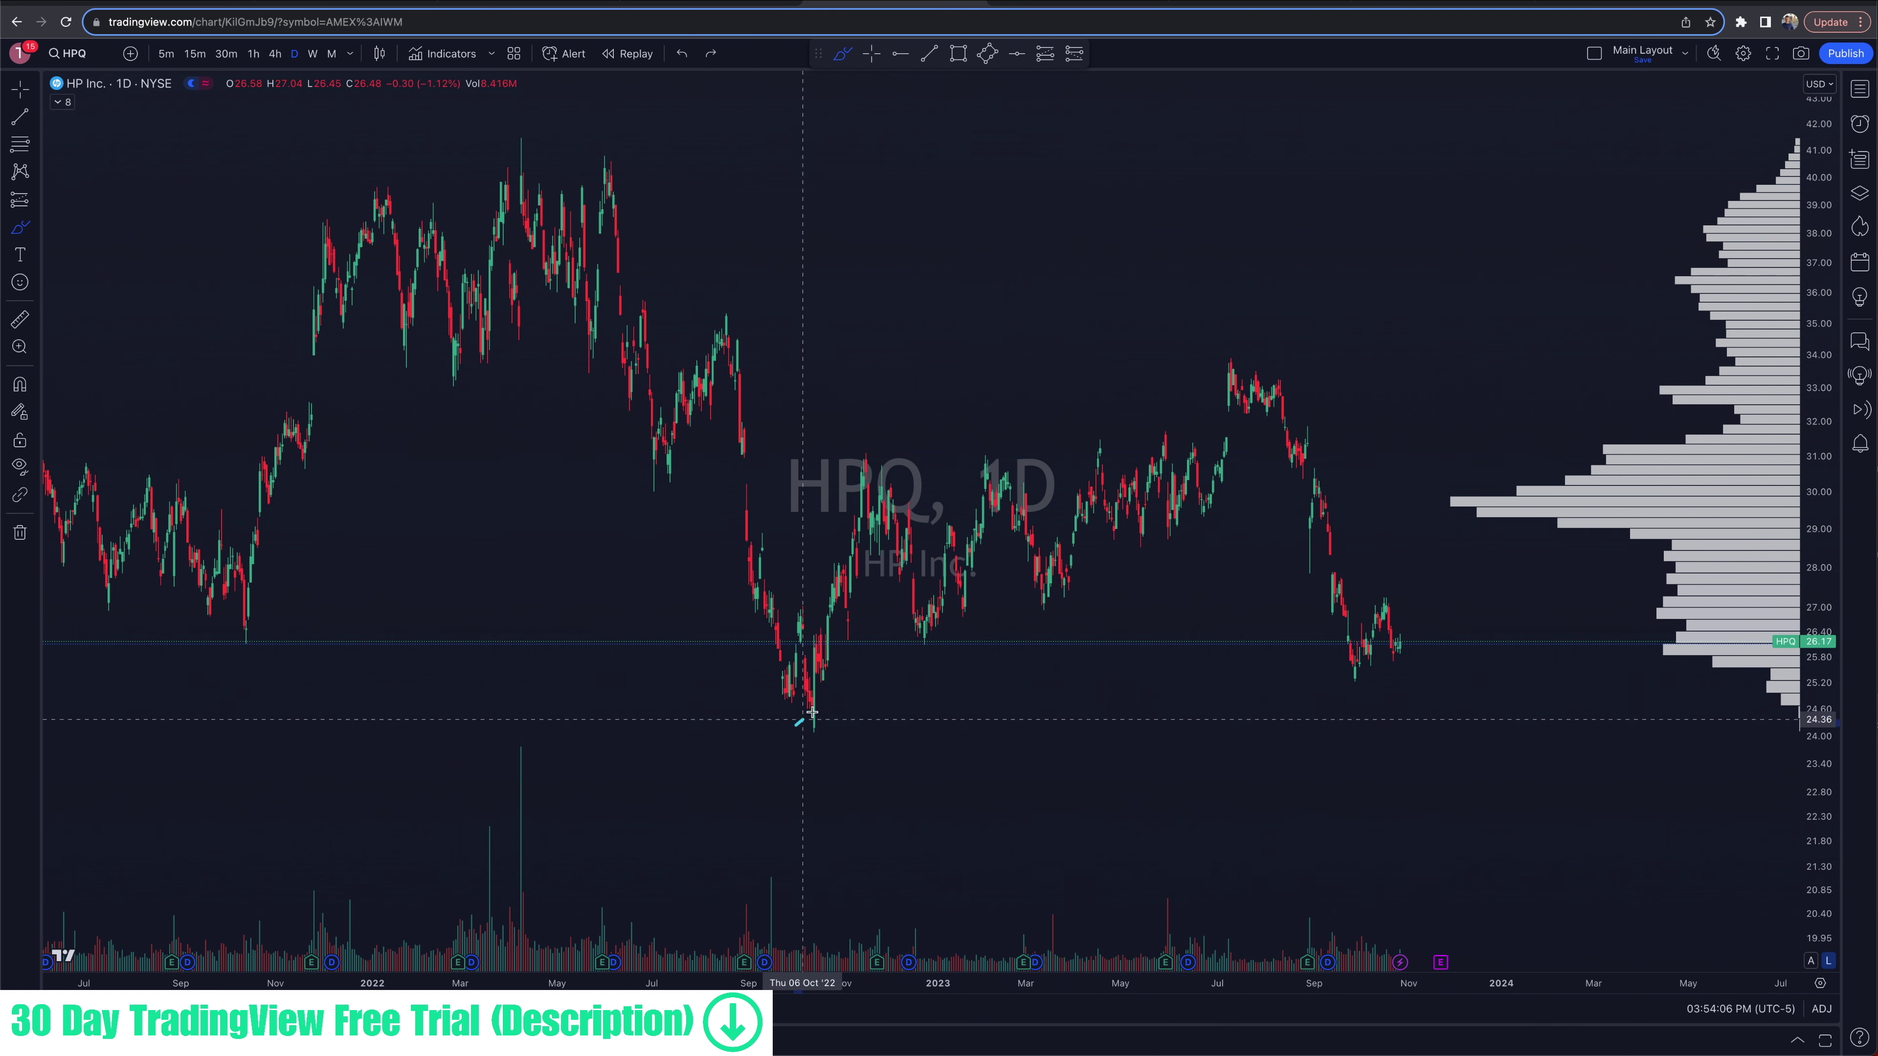
# Step: Sketch HPQ's 2022 decline, the rising channel from October 2022 and the break below it in September 2023, then undo all strokes
pyautogui.click(796, 724)
pyautogui.click(1379, 476)
pyautogui.click(777, 470)
pyautogui.click(1368, 353)
pyautogui.moveTo(516, 153)
pyautogui.mouseDown()
pyautogui.moveTo(788, 528)
pyautogui.moveTo(1086, 507)
pyautogui.moveTo(1231, 377)
pyautogui.mouseUp()
pyautogui.hotkey('ctrl', 'z')
pyautogui.scroll(-1, 1368, 609)
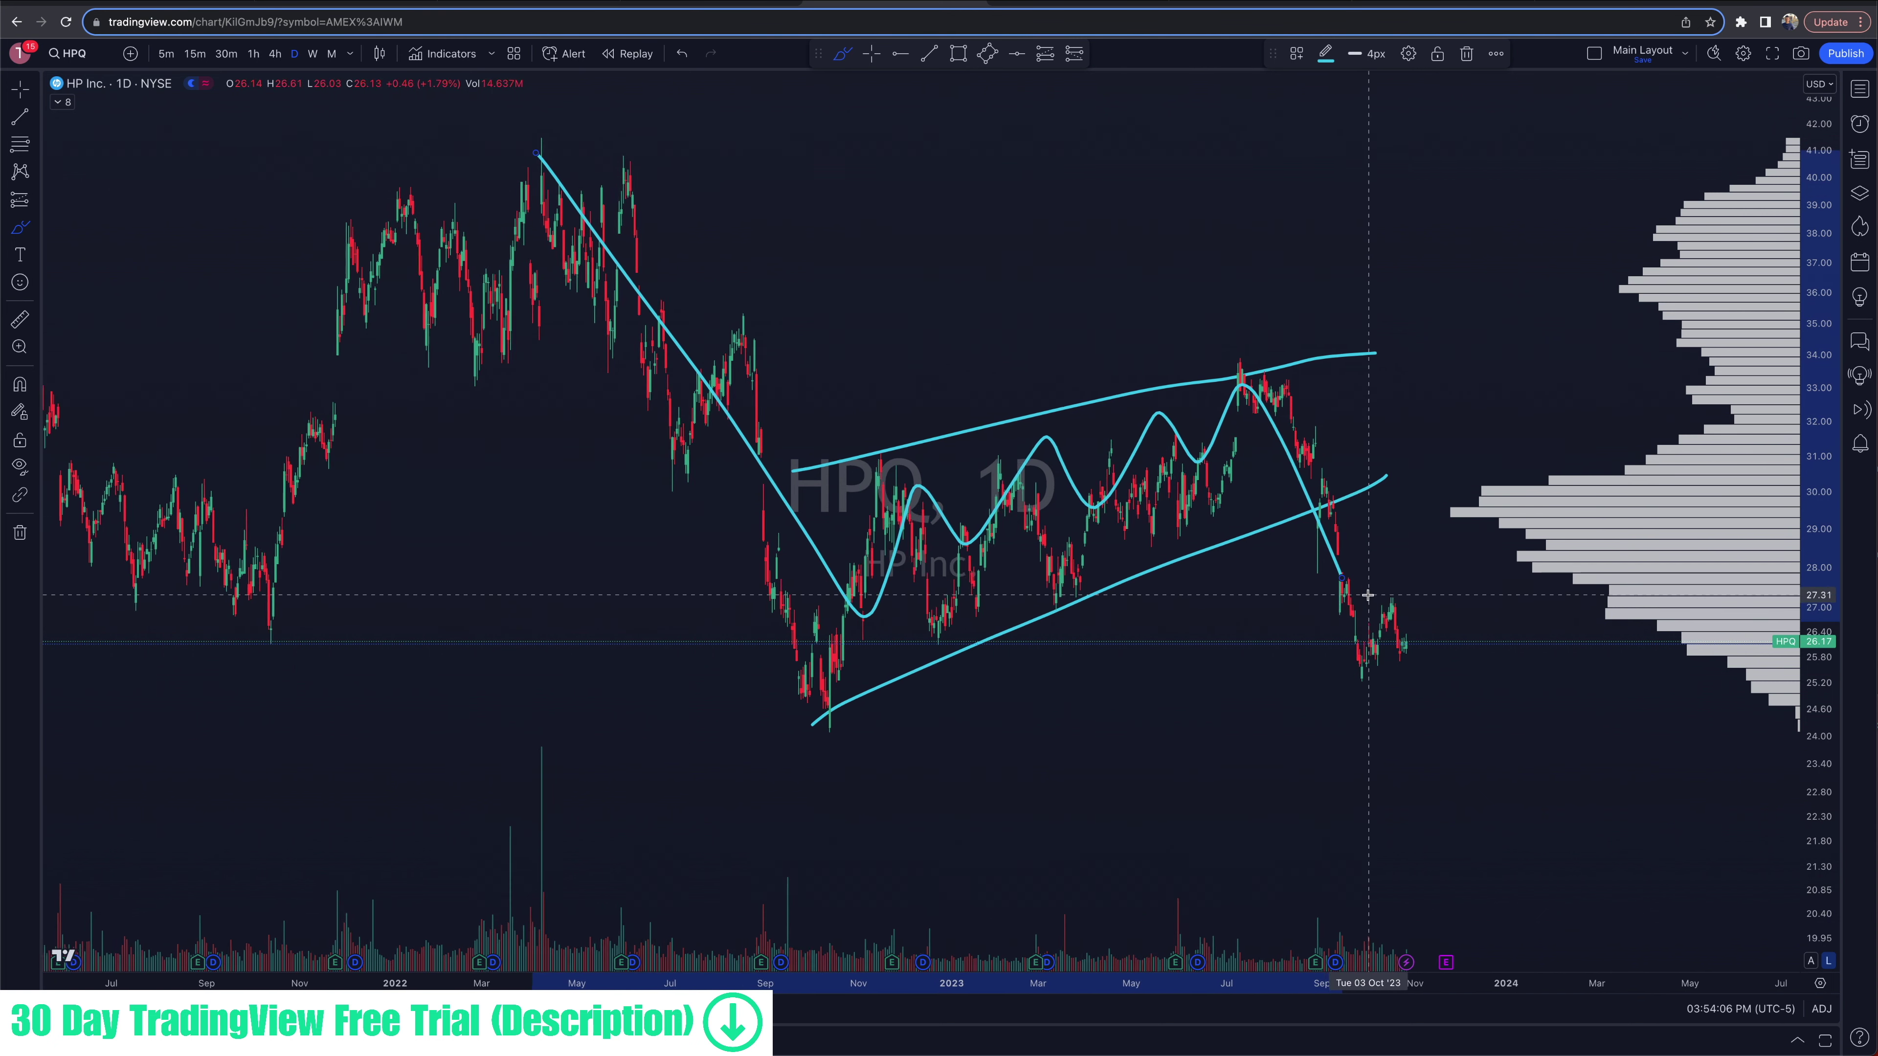
pyautogui.hotkey('ctrl', 'z')
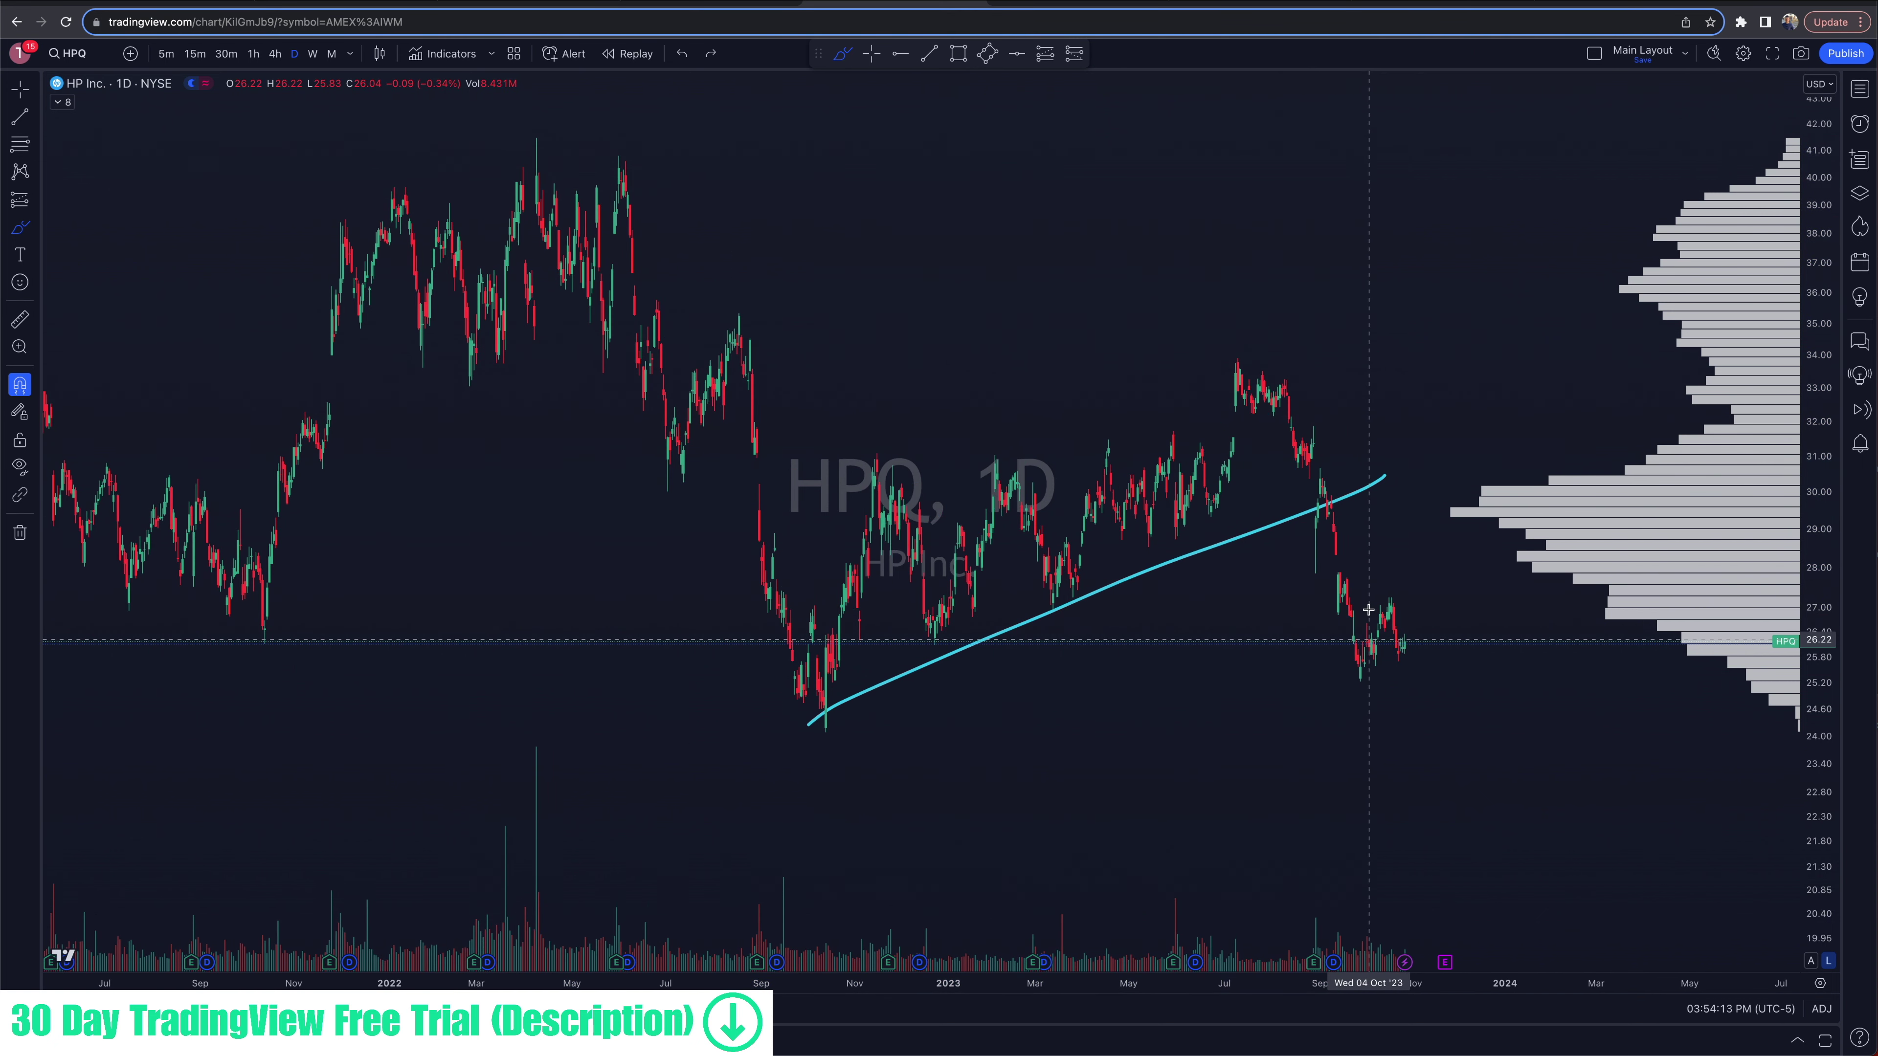
pyautogui.hotkey('ctrl', 'z')
# Step: Circle HPQ's latest prices around 26 and outline the decline from the July 2023 high, then undo both marks
pyautogui.moveTo(1411, 591)
pyautogui.mouseDown()
pyautogui.moveTo(1320, 618)
pyautogui.moveTo(1438, 673)
pyautogui.moveTo(1412, 585)
pyautogui.mouseUp()
pyautogui.moveTo(1232, 348)
pyautogui.mouseDown()
pyautogui.moveTo(1357, 651)
pyautogui.moveTo(1287, 369)
pyautogui.mouseUp()
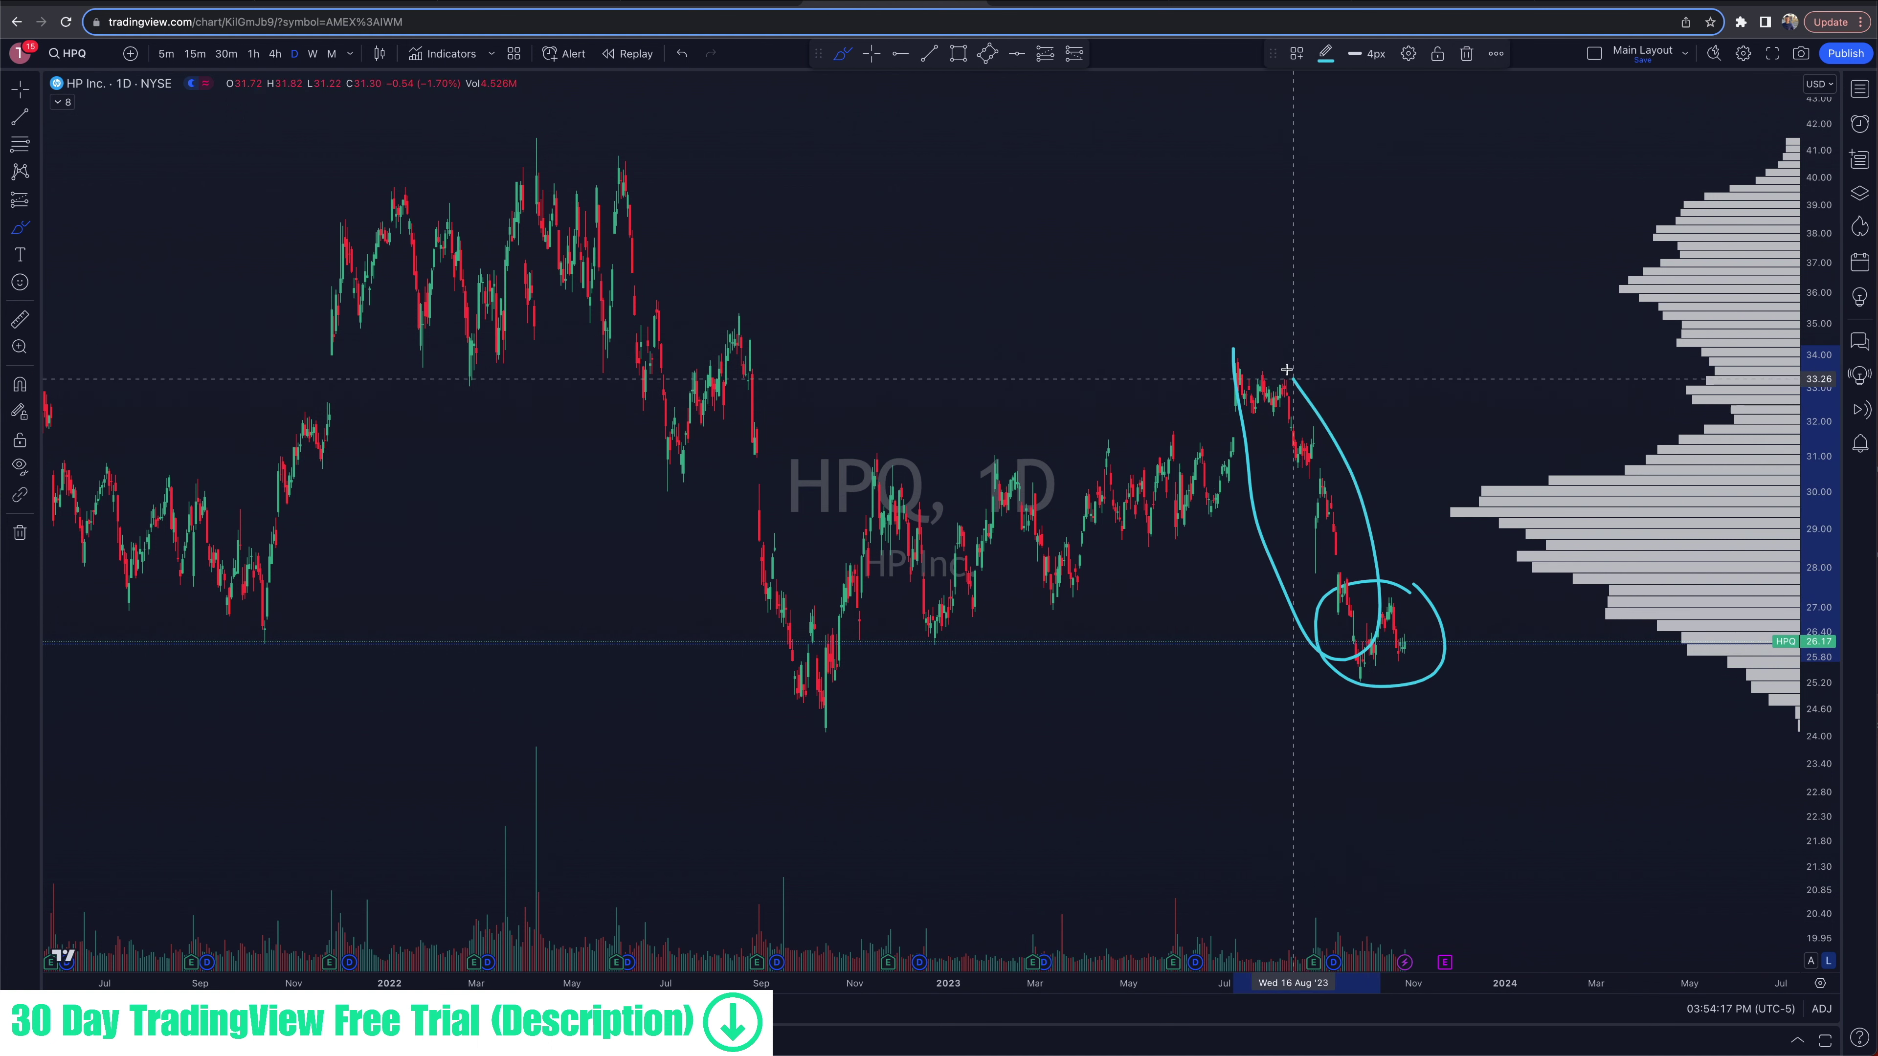
pyautogui.hotkey('ctrl', 'z')
pyautogui.hotkey('ctrl', 'z')
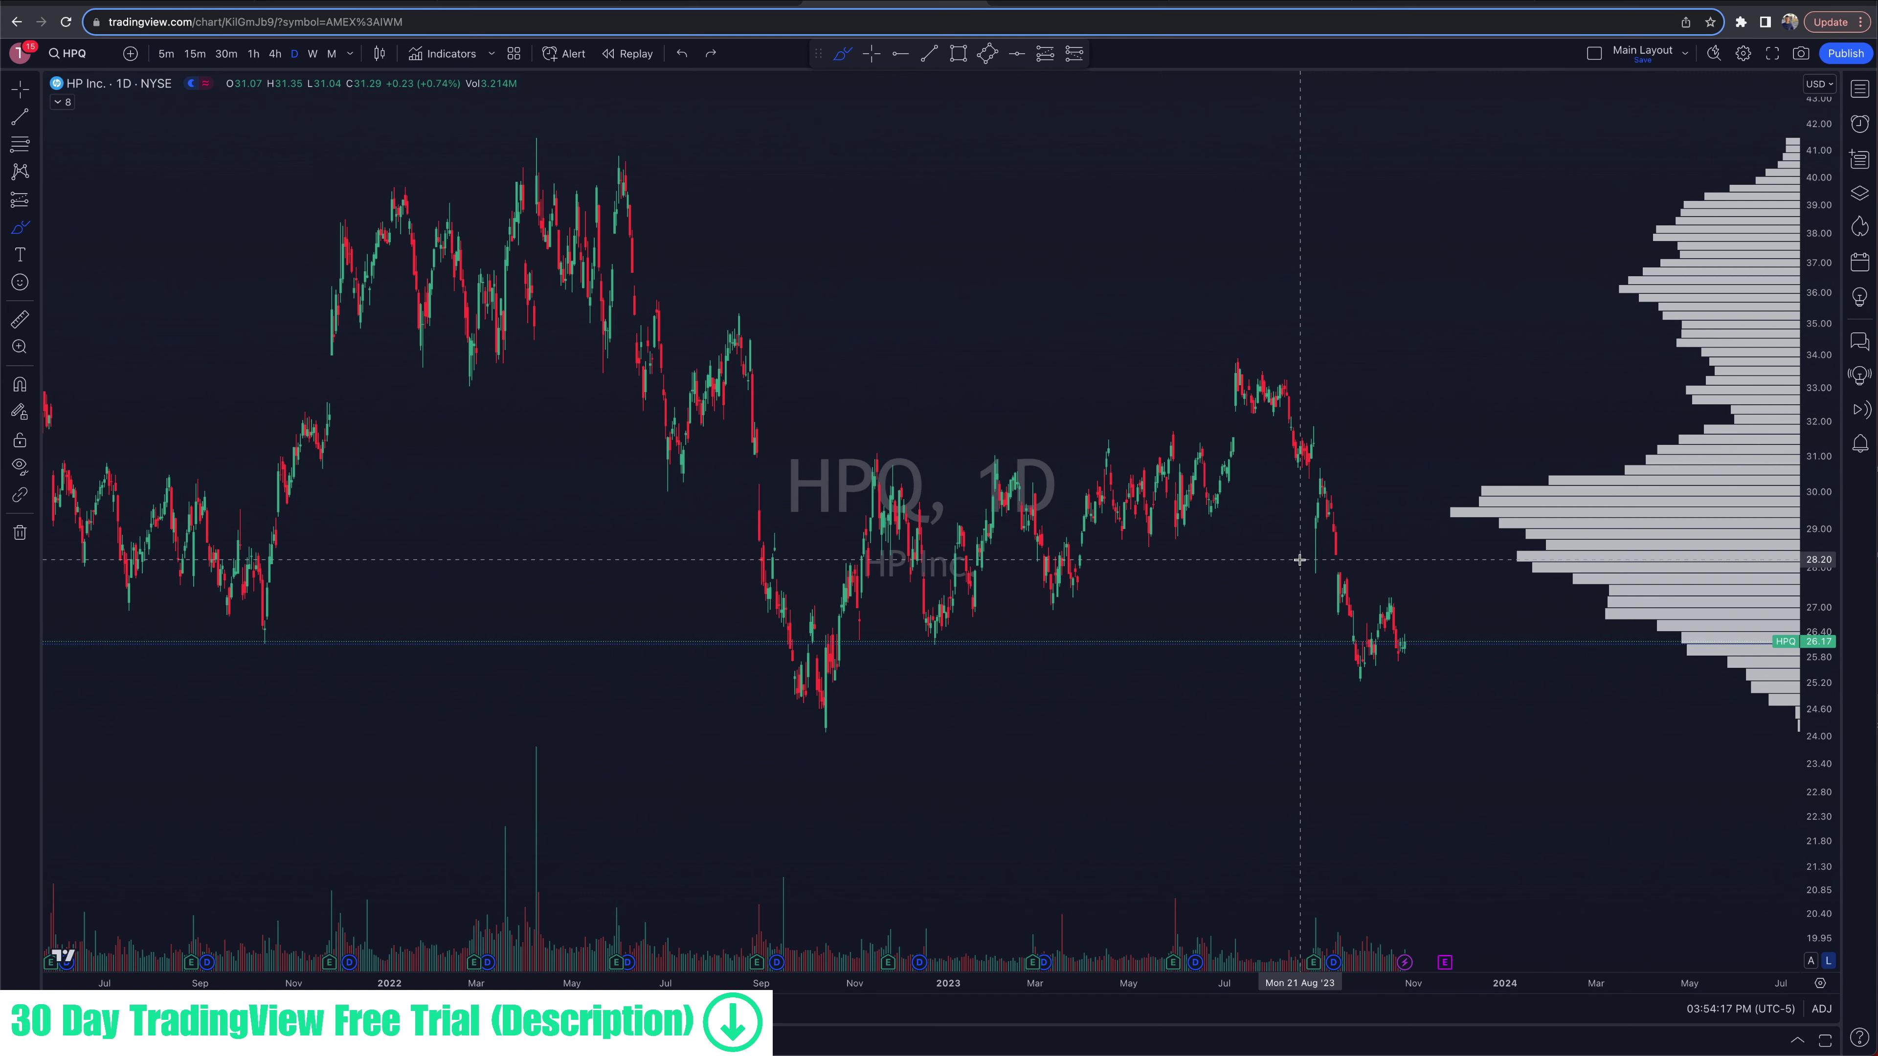
# Step: Mark a level at about 27.4 above HPQ's October 2023 high and circle the September gap near 28, then undo both marks
pyautogui.scroll(5, 1320, 635)
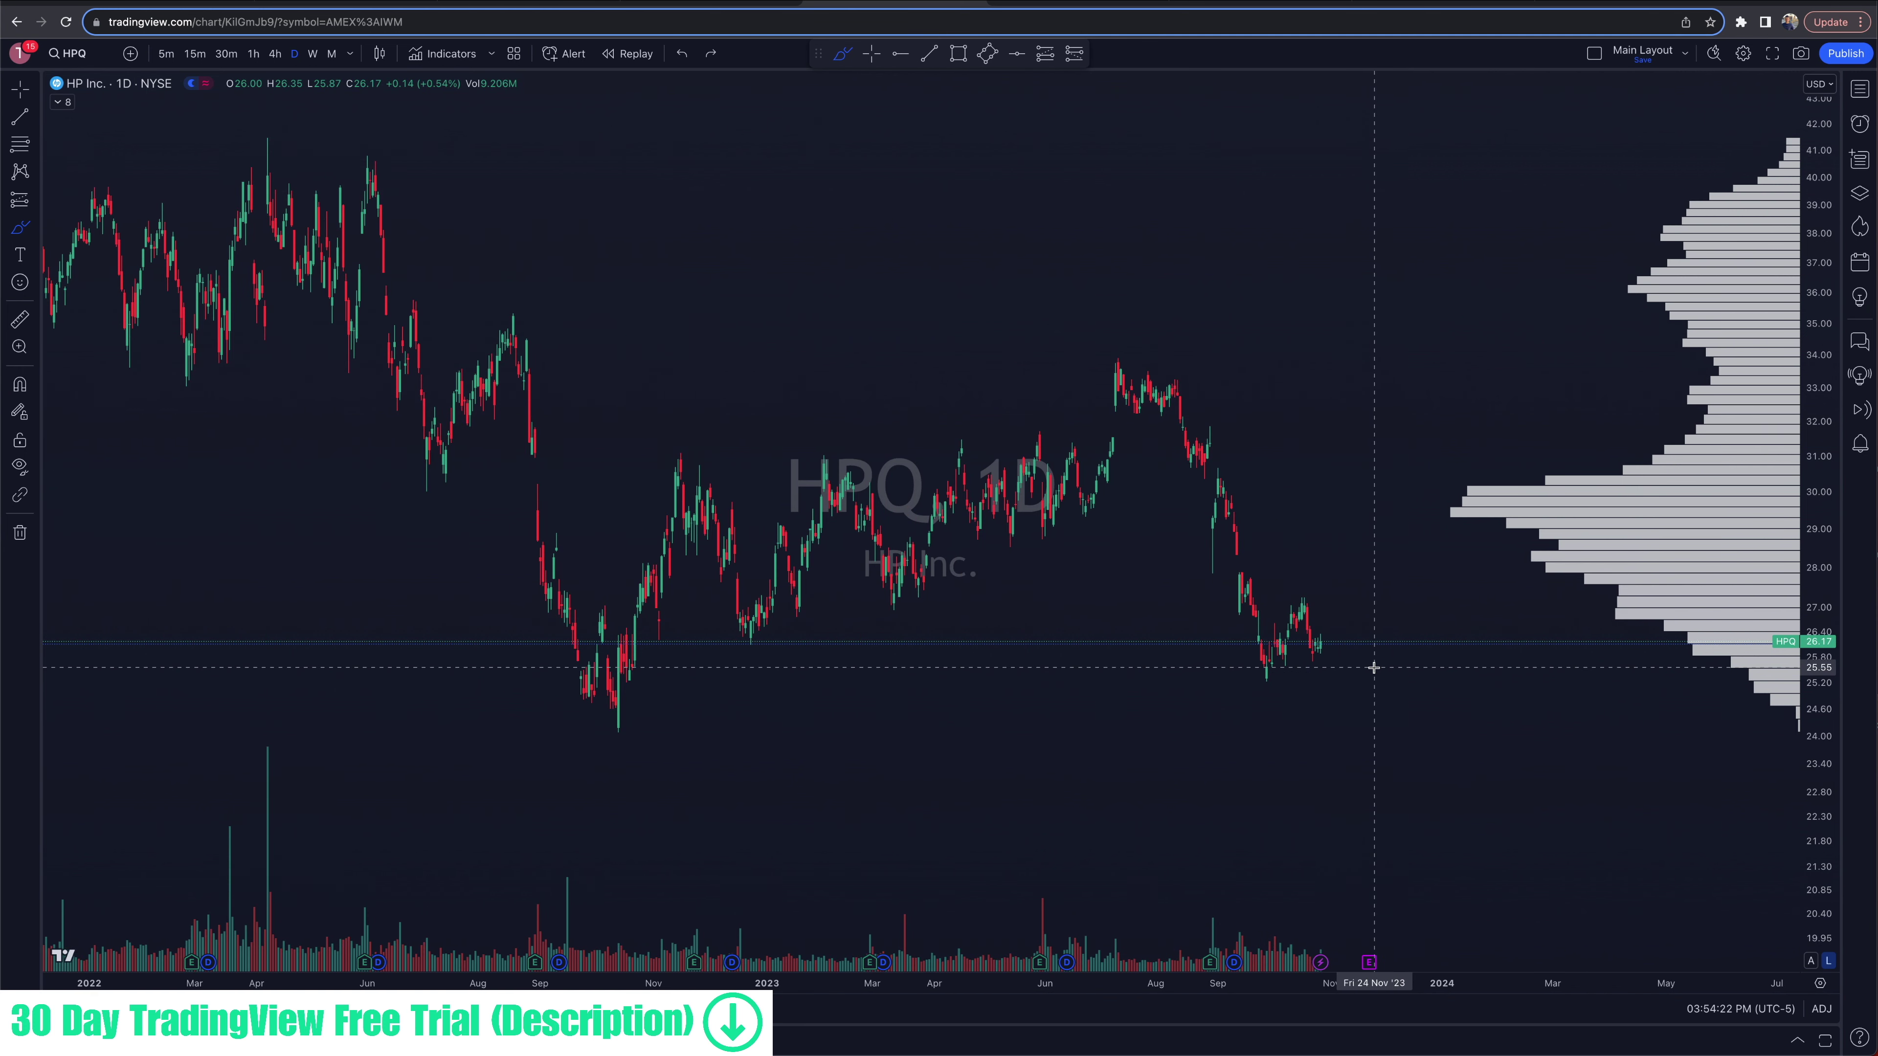
pyautogui.scroll(2, 1368, 681)
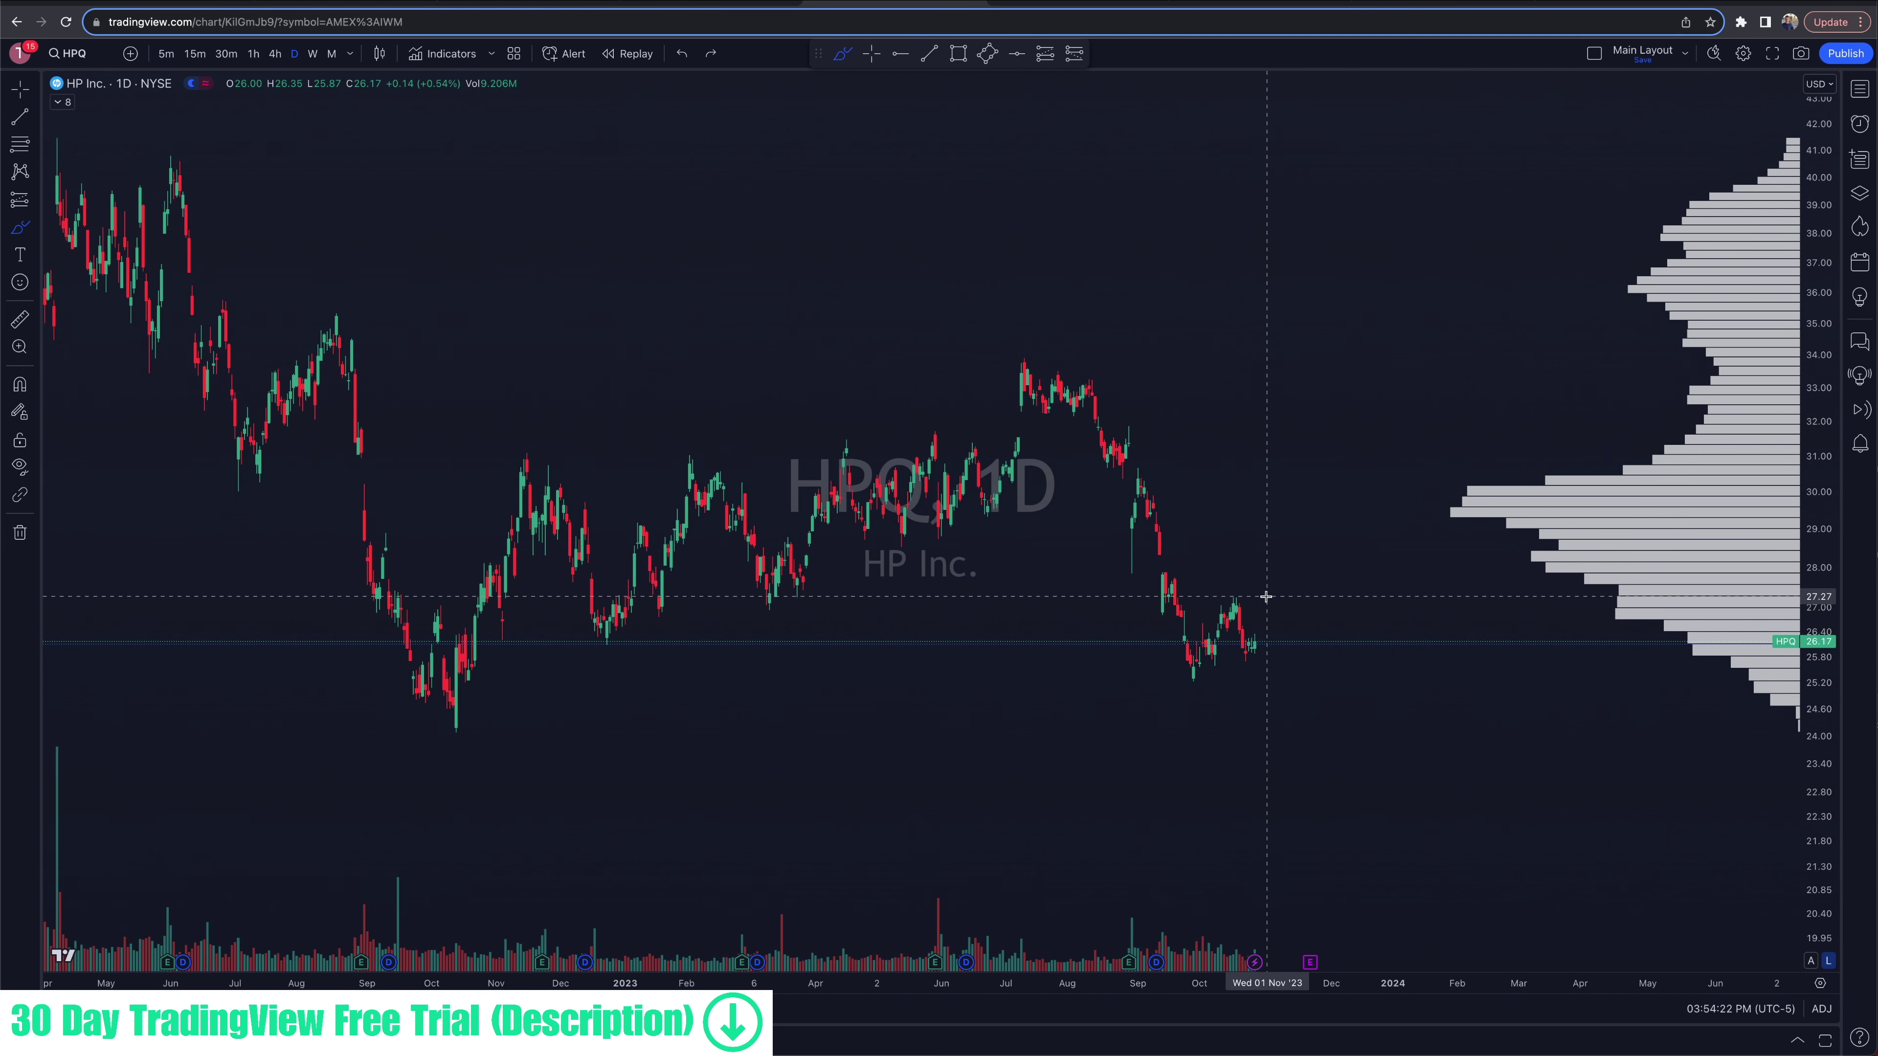
pyautogui.moveTo(1214, 594); pyautogui.dragTo(1294, 590)
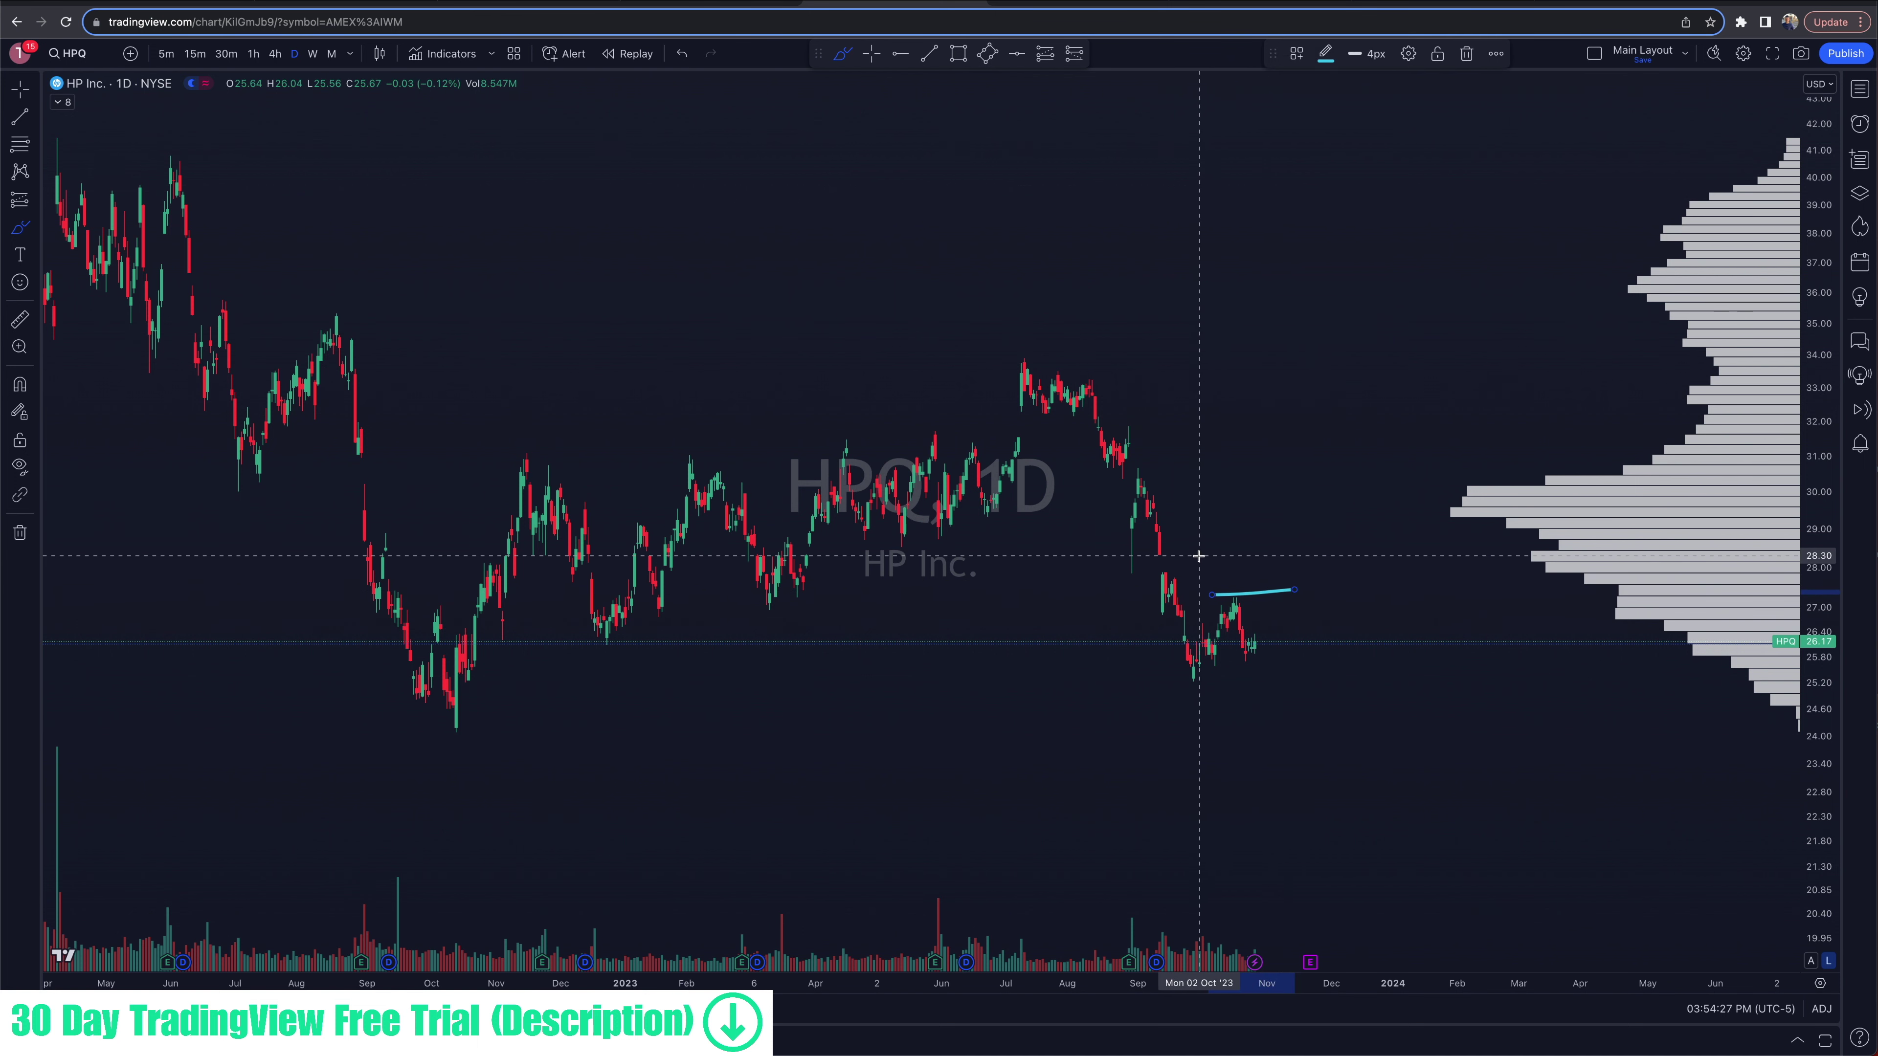
pyautogui.moveTo(1144, 554)
pyautogui.mouseDown()
pyautogui.moveTo(1183, 557)
pyautogui.moveTo(1147, 554)
pyautogui.mouseUp()
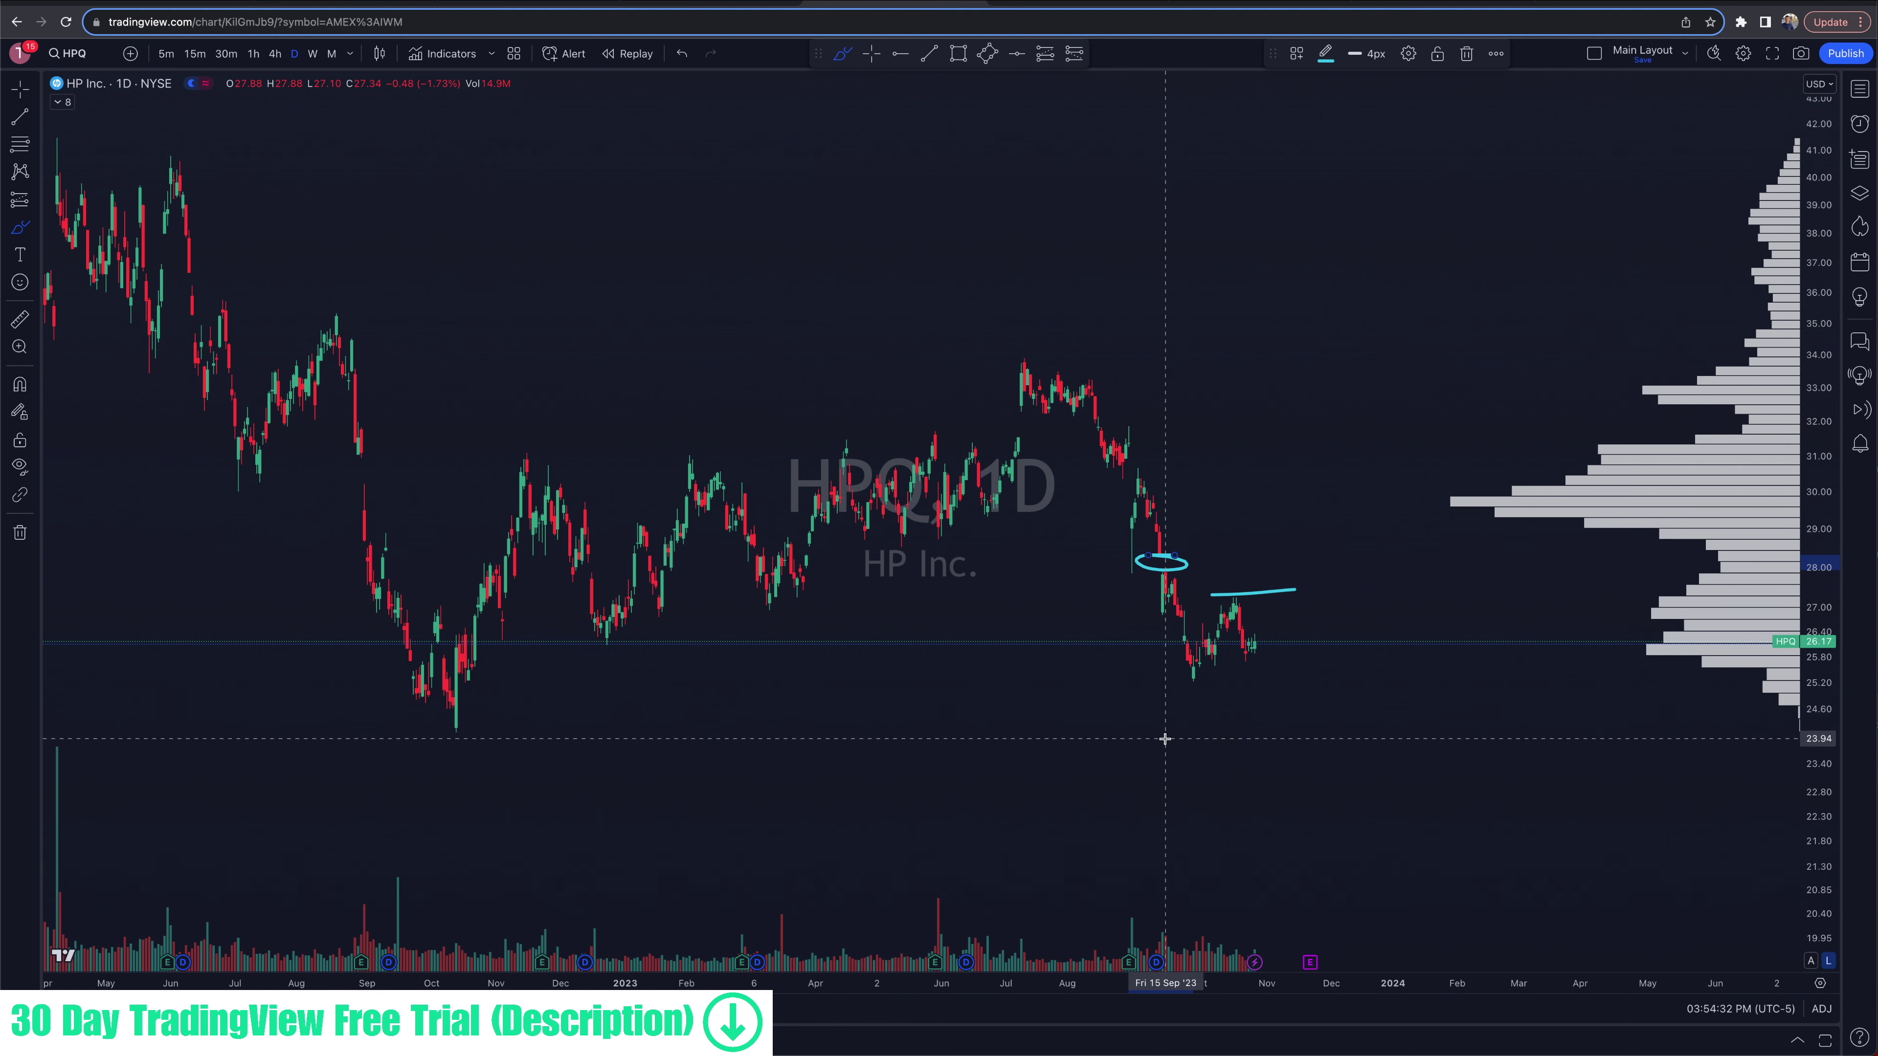
pyautogui.press('super+z')
pyautogui.press('super+z')
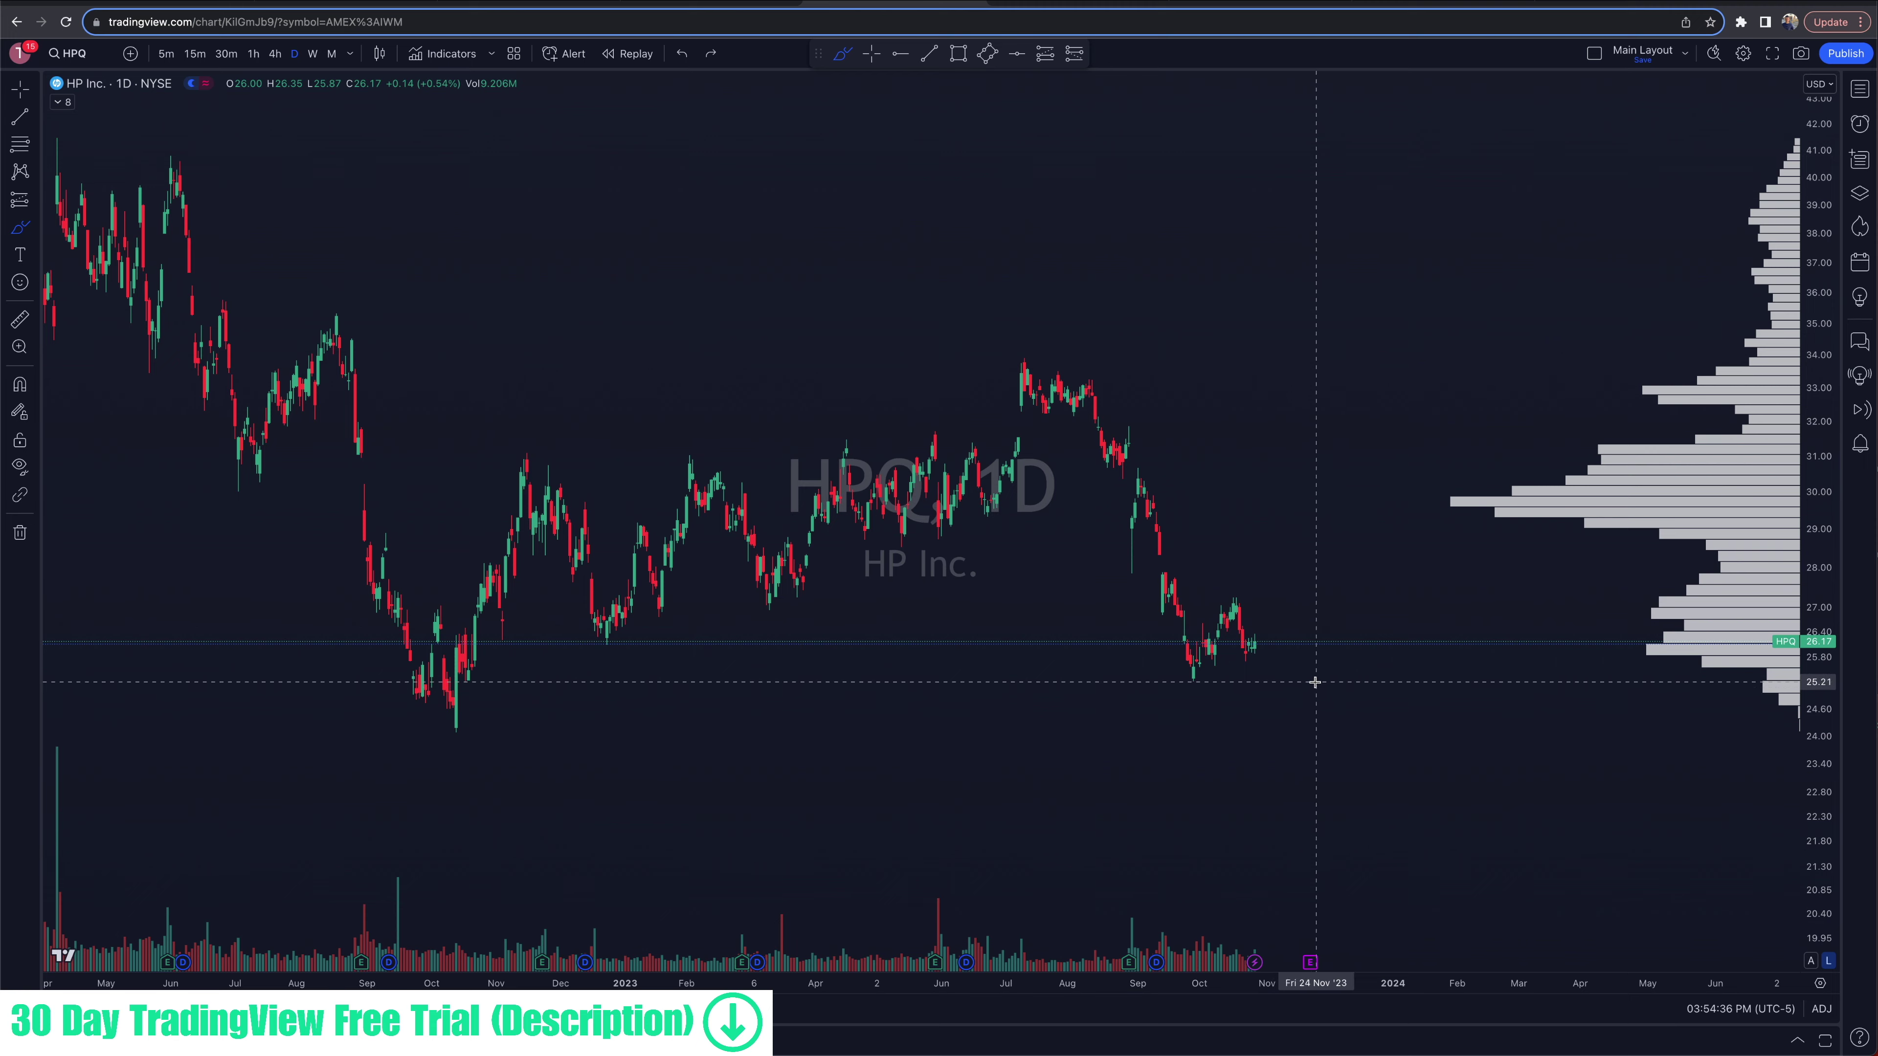
# Step: Circle HPQ's October 2022 low and make a brush mark on the volume cluster between about 29 and 30.5, removing both marks
pyautogui.scroll(-5, 1314, 683)
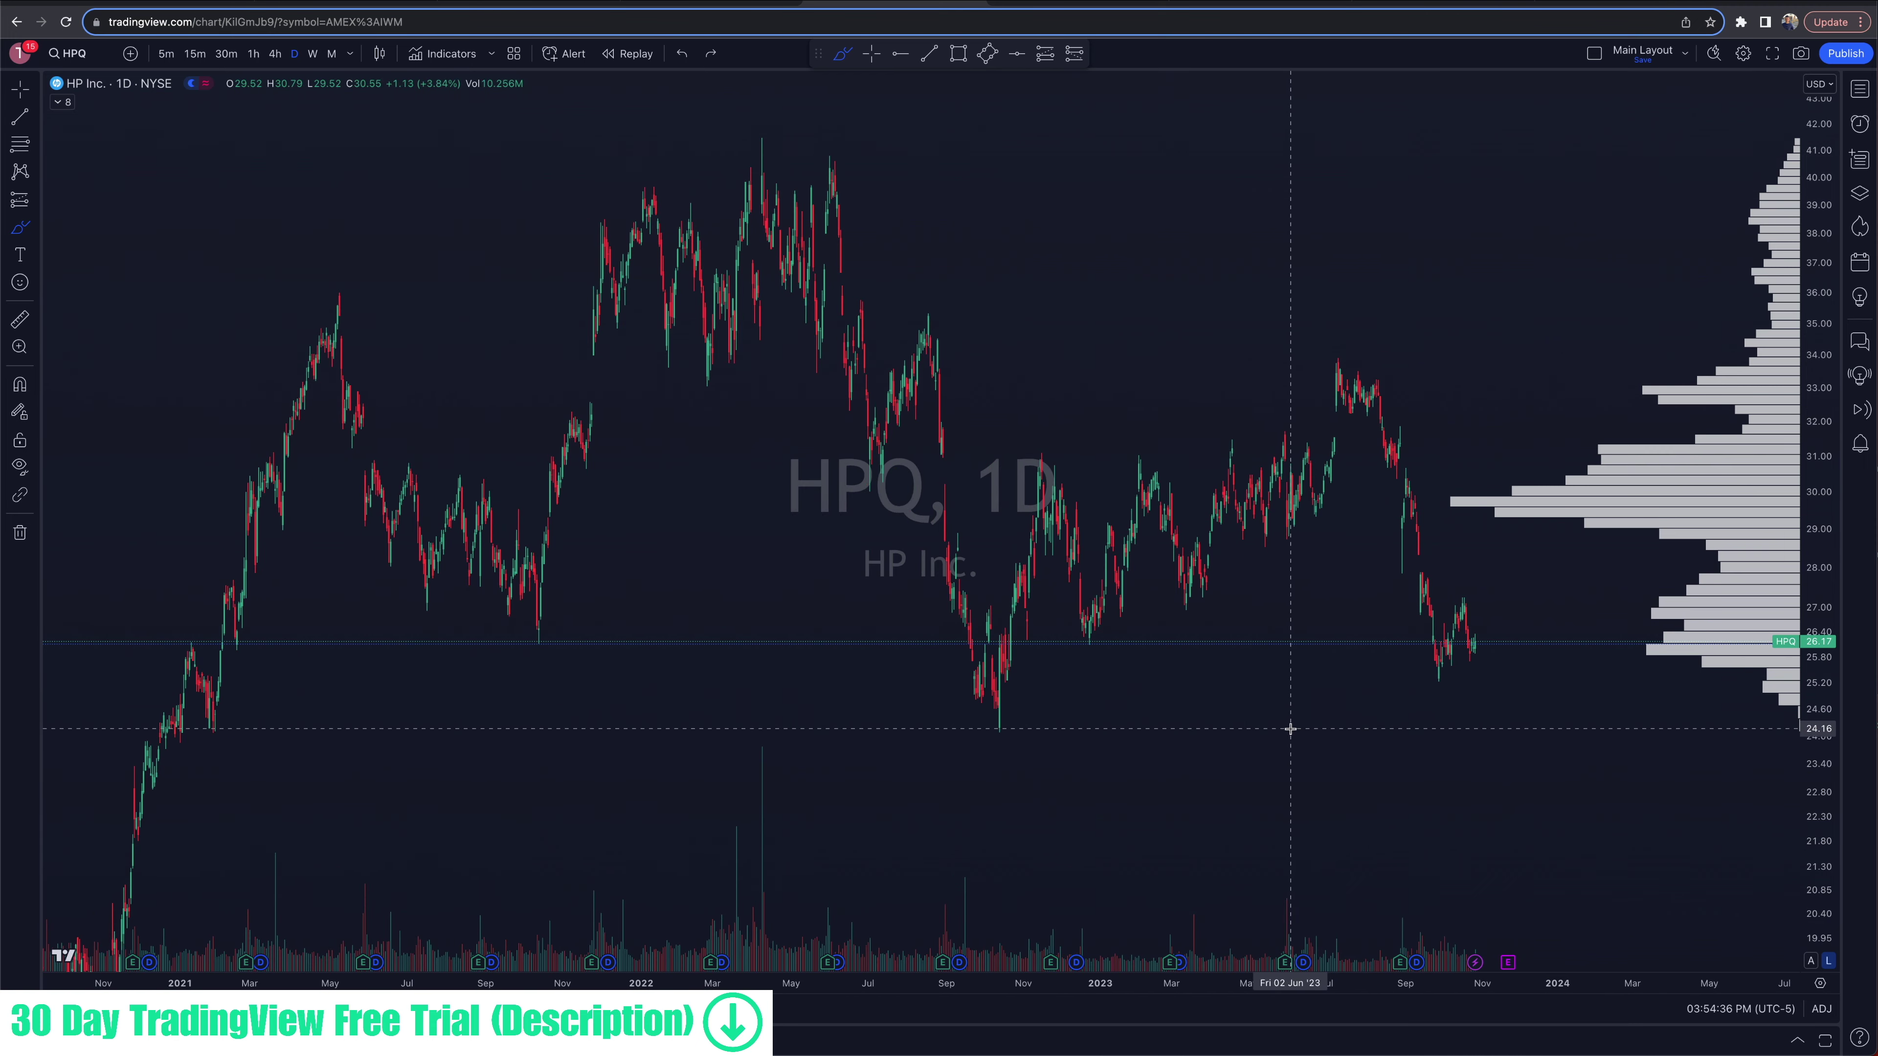
pyautogui.moveTo(1009, 688)
pyautogui.mouseDown()
pyautogui.moveTo(948, 743)
pyautogui.moveTo(1010, 671)
pyautogui.mouseUp()
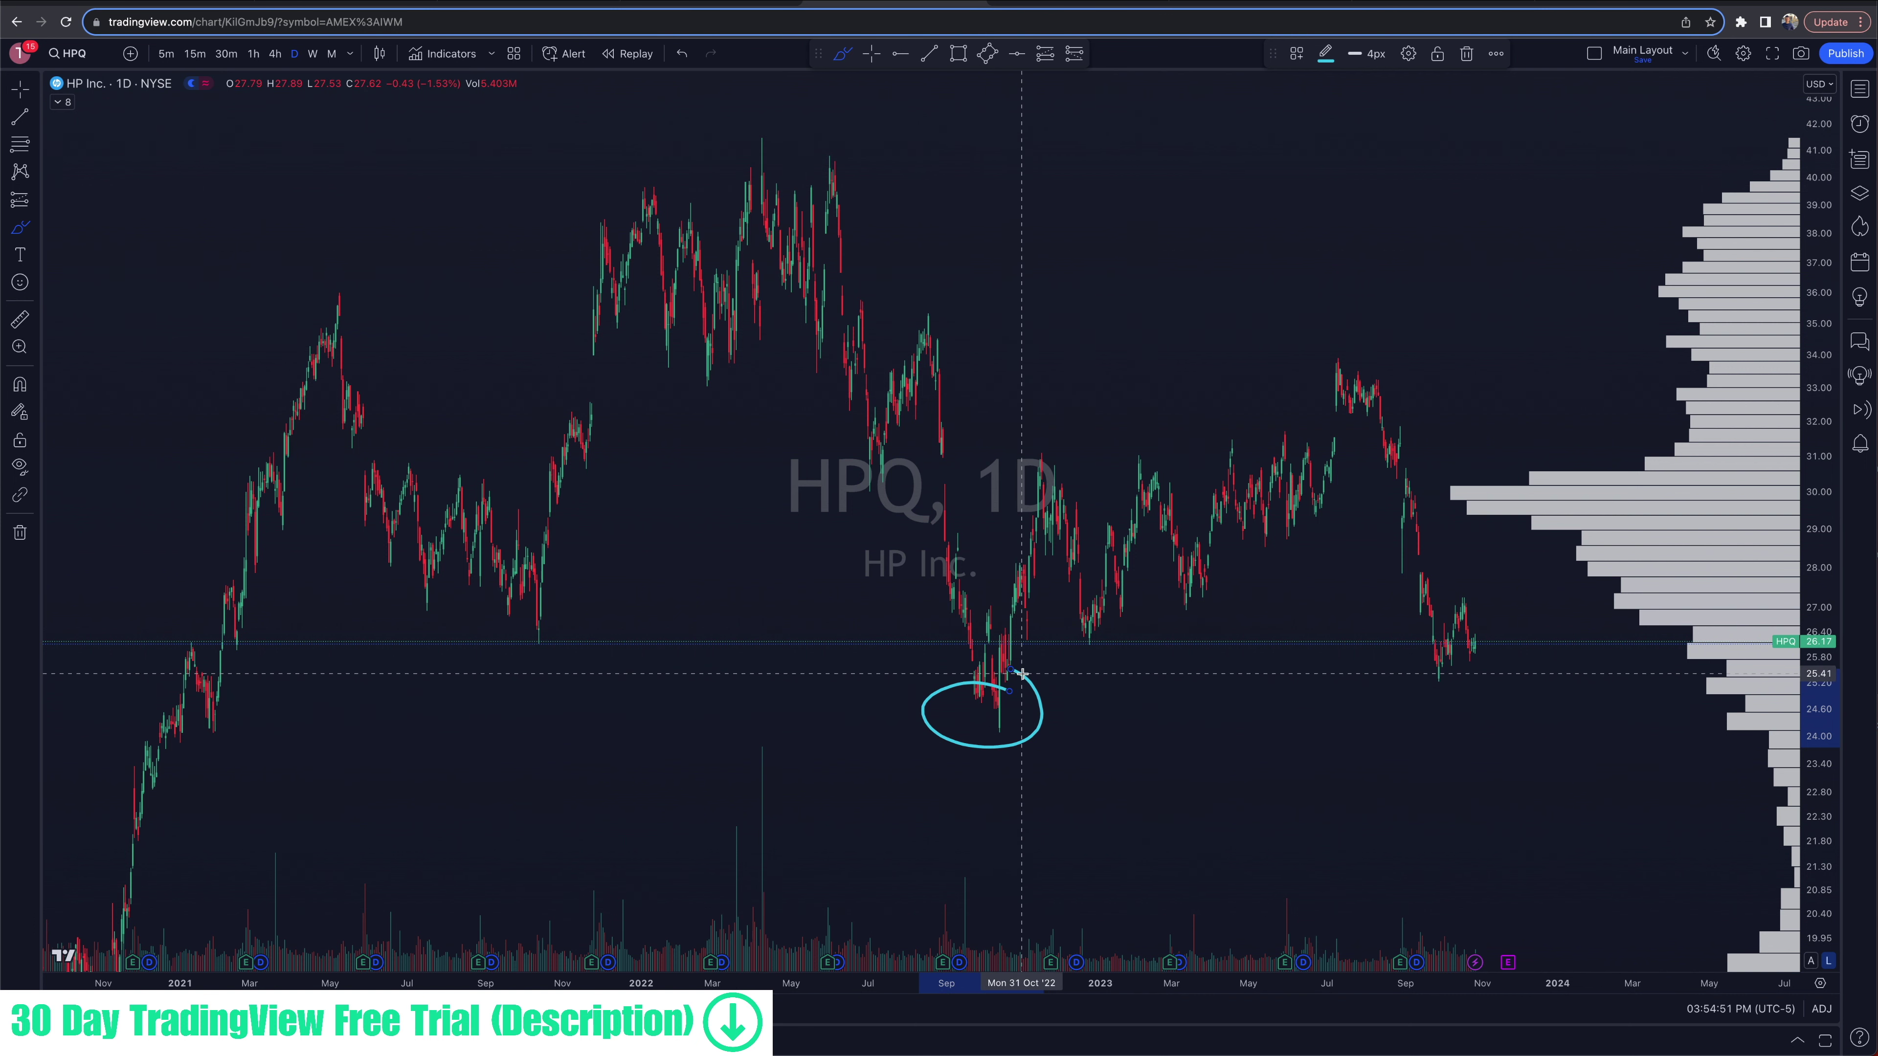
pyautogui.click(867, 56)
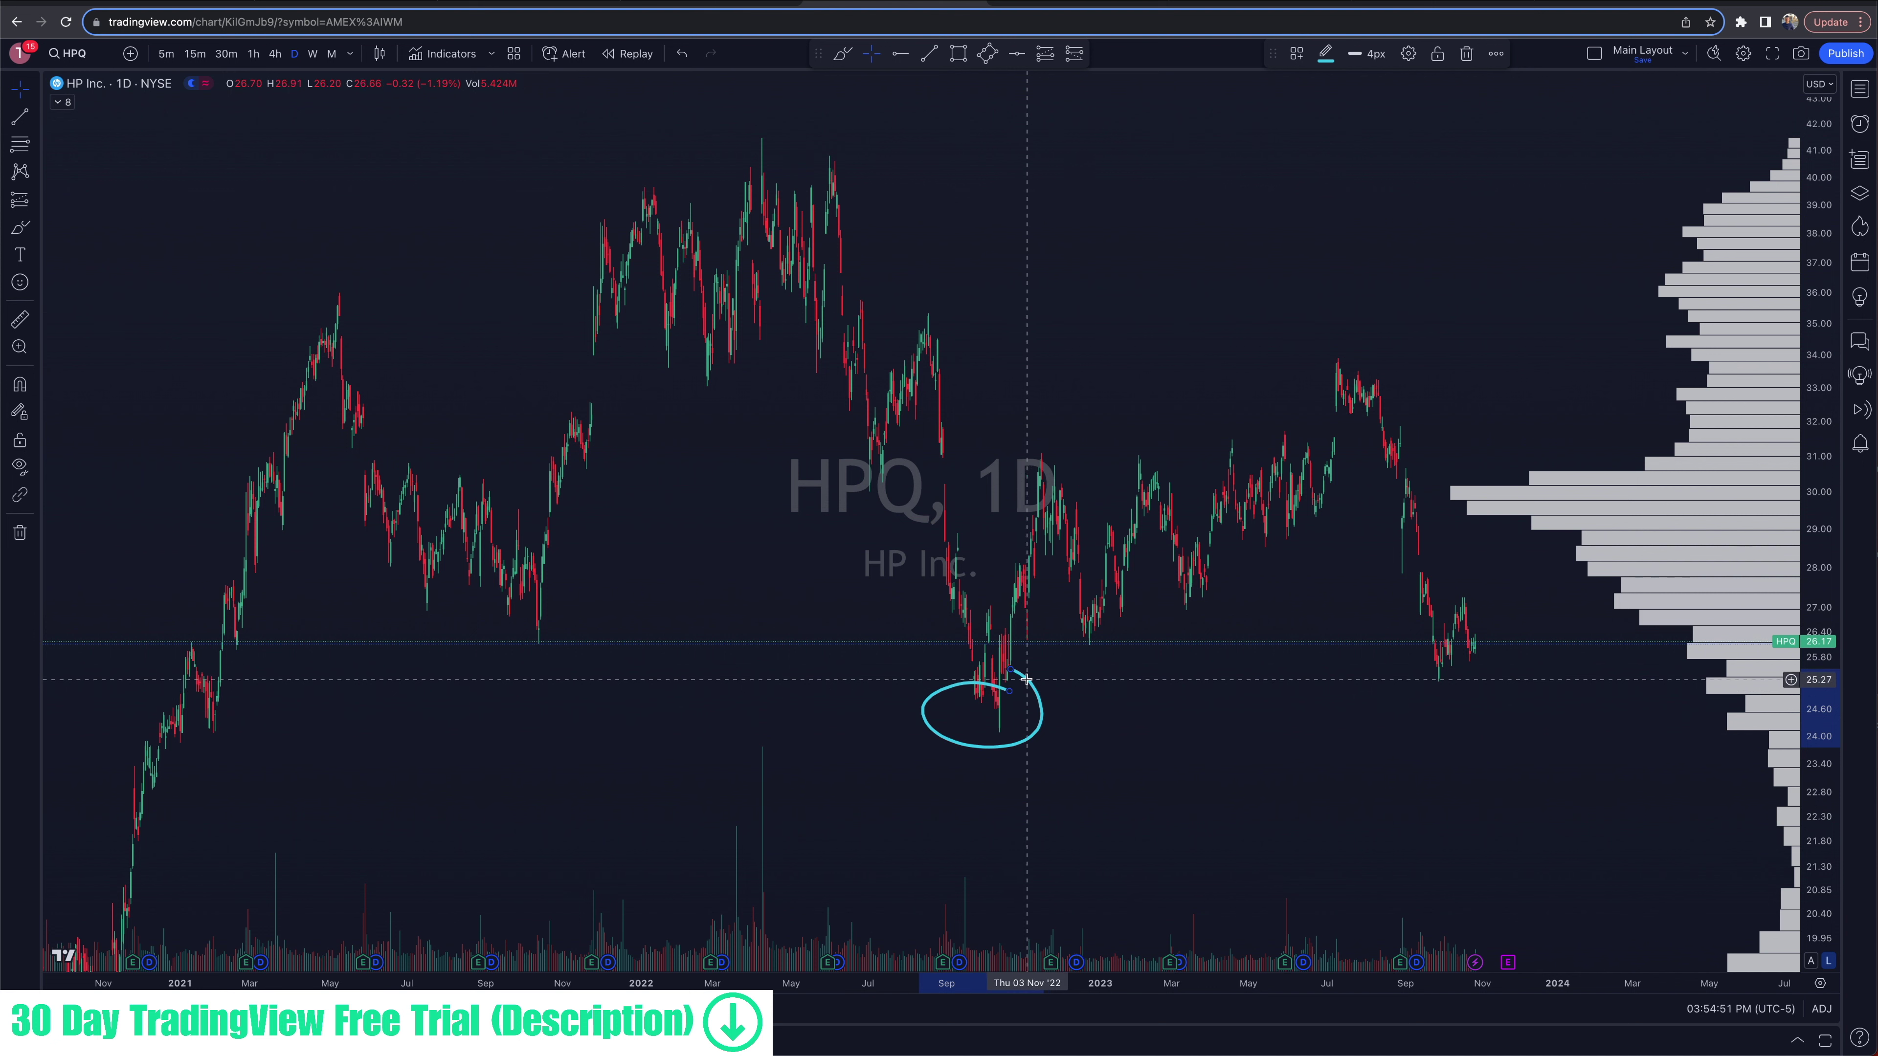
pyautogui.press('Delete')
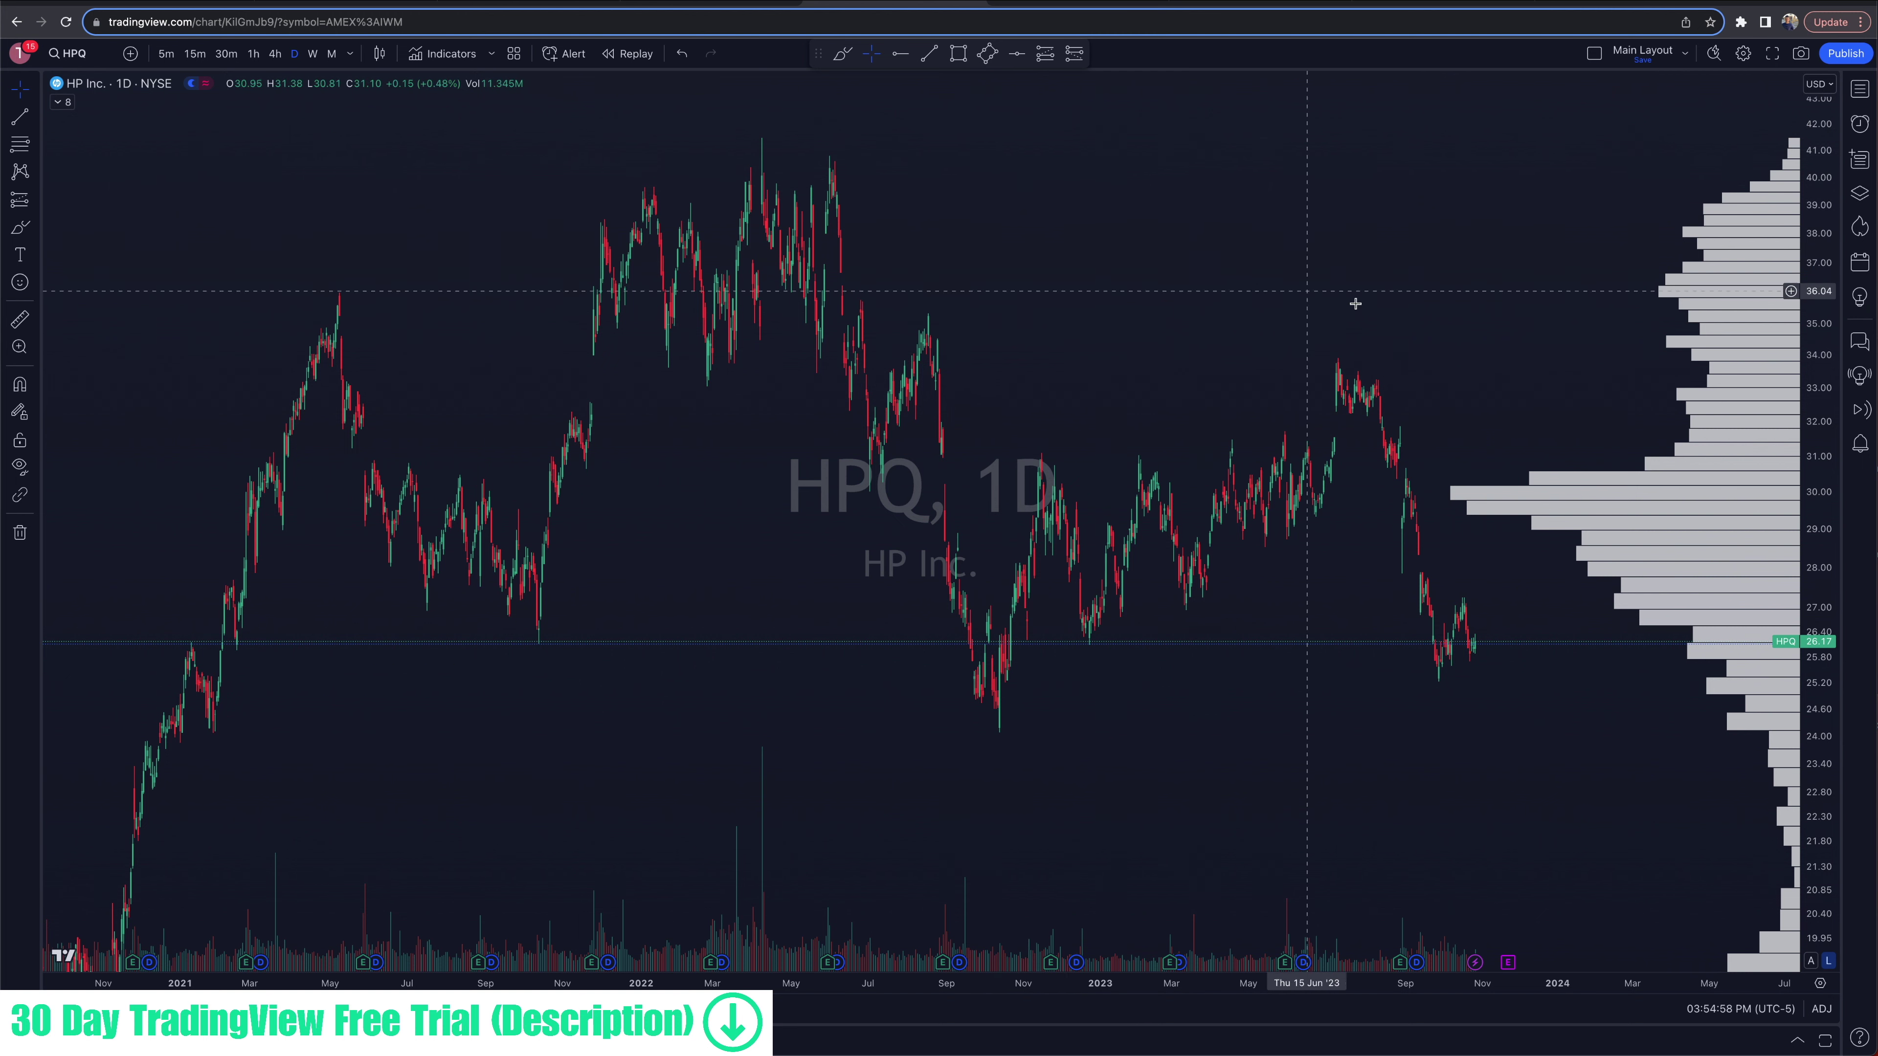
pyautogui.hotkey('alt', 'shift', 'b')
pyautogui.moveTo(1549, 472)
pyautogui.mouseDown()
pyautogui.moveTo(1438, 473)
pyautogui.moveTo(1472, 526)
pyautogui.moveTo(1613, 539)
pyautogui.mouseUp()
pyautogui.hotkey('ctrl', 'z')
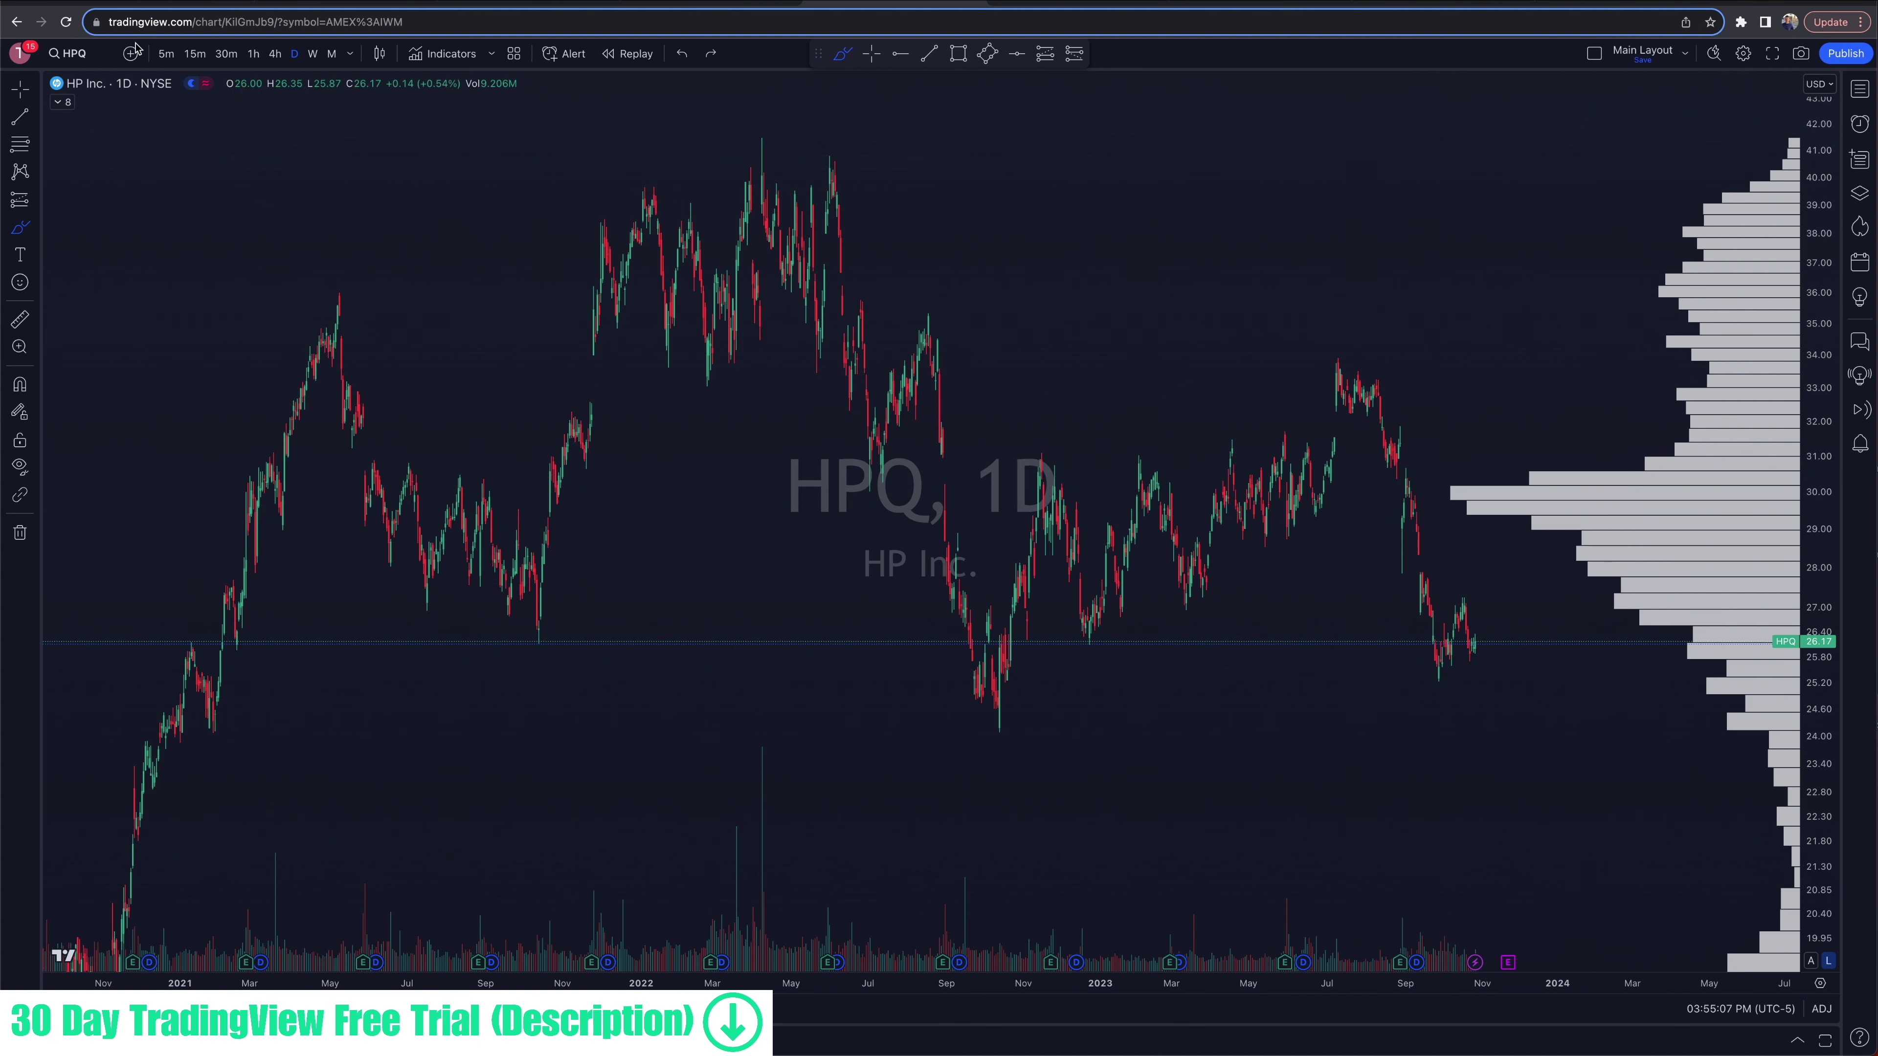
# Step: Load the PYPL (PayPal Holdings) chart
pyautogui.click(95, 56)
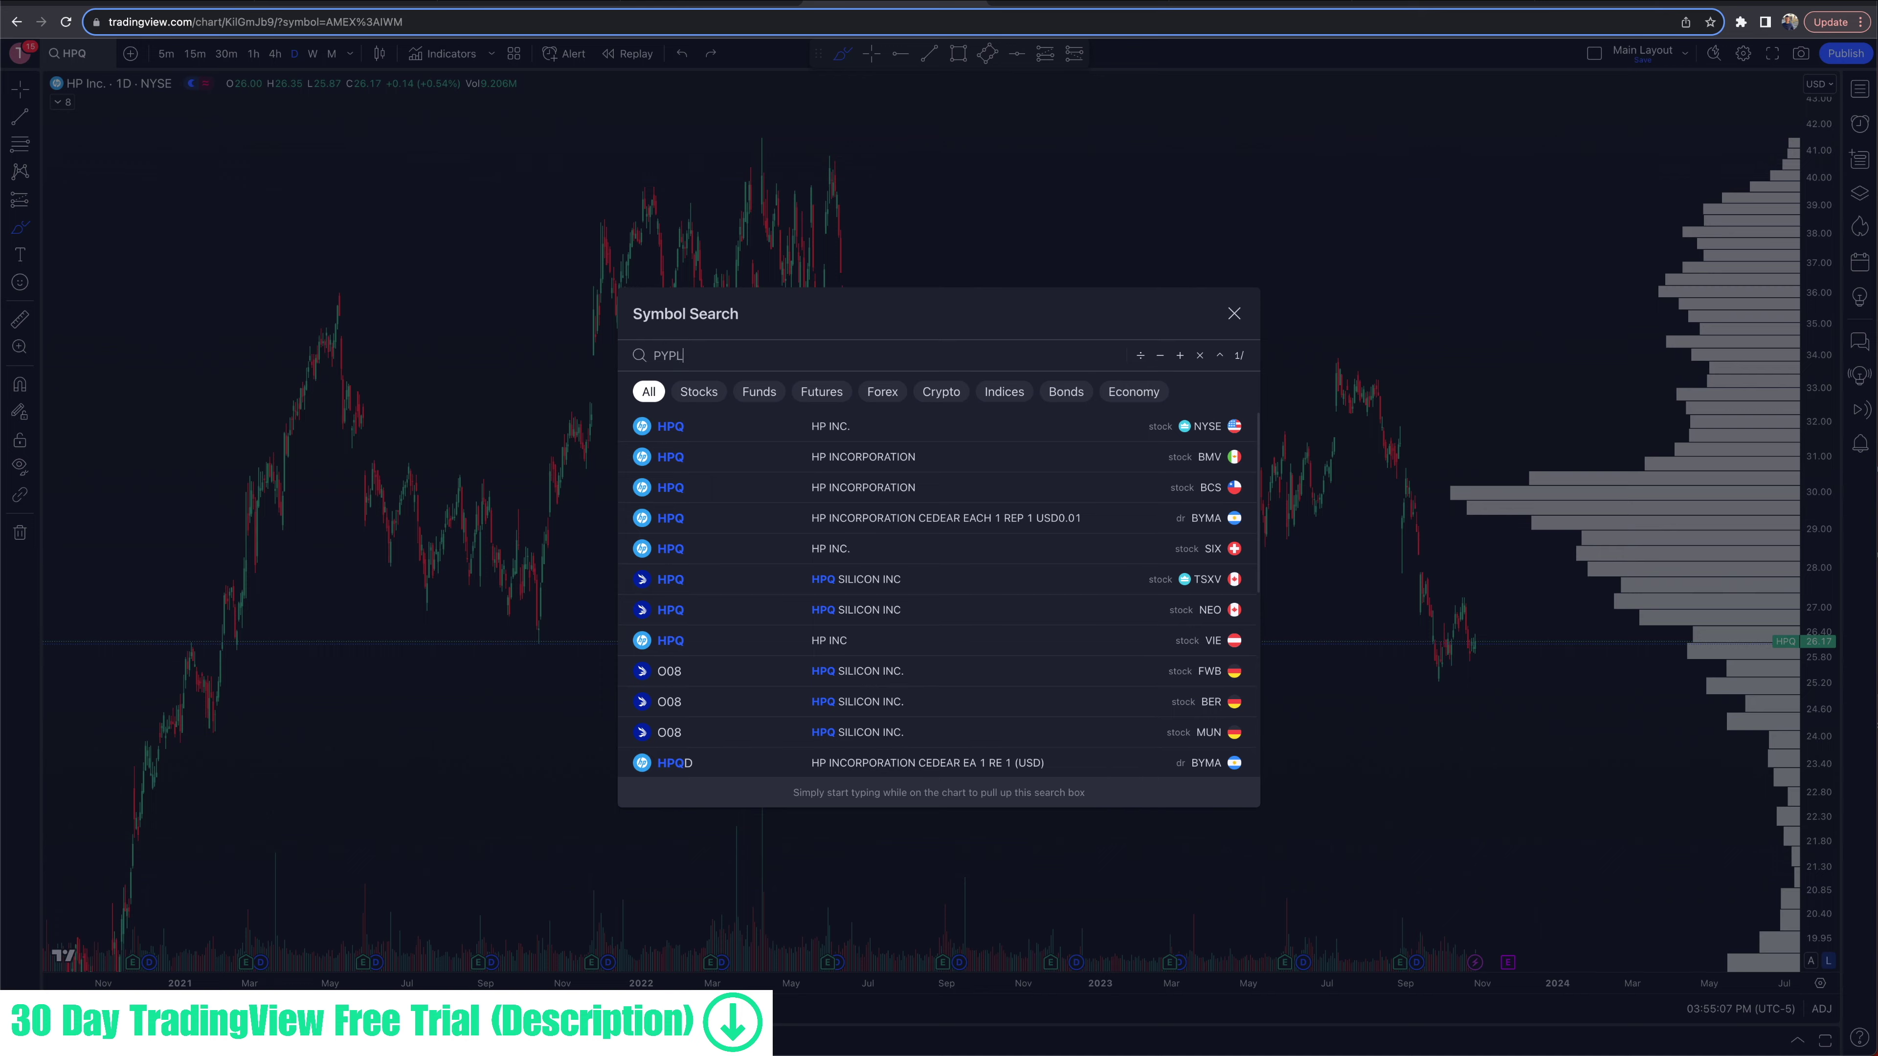
pyautogui.press('Return')
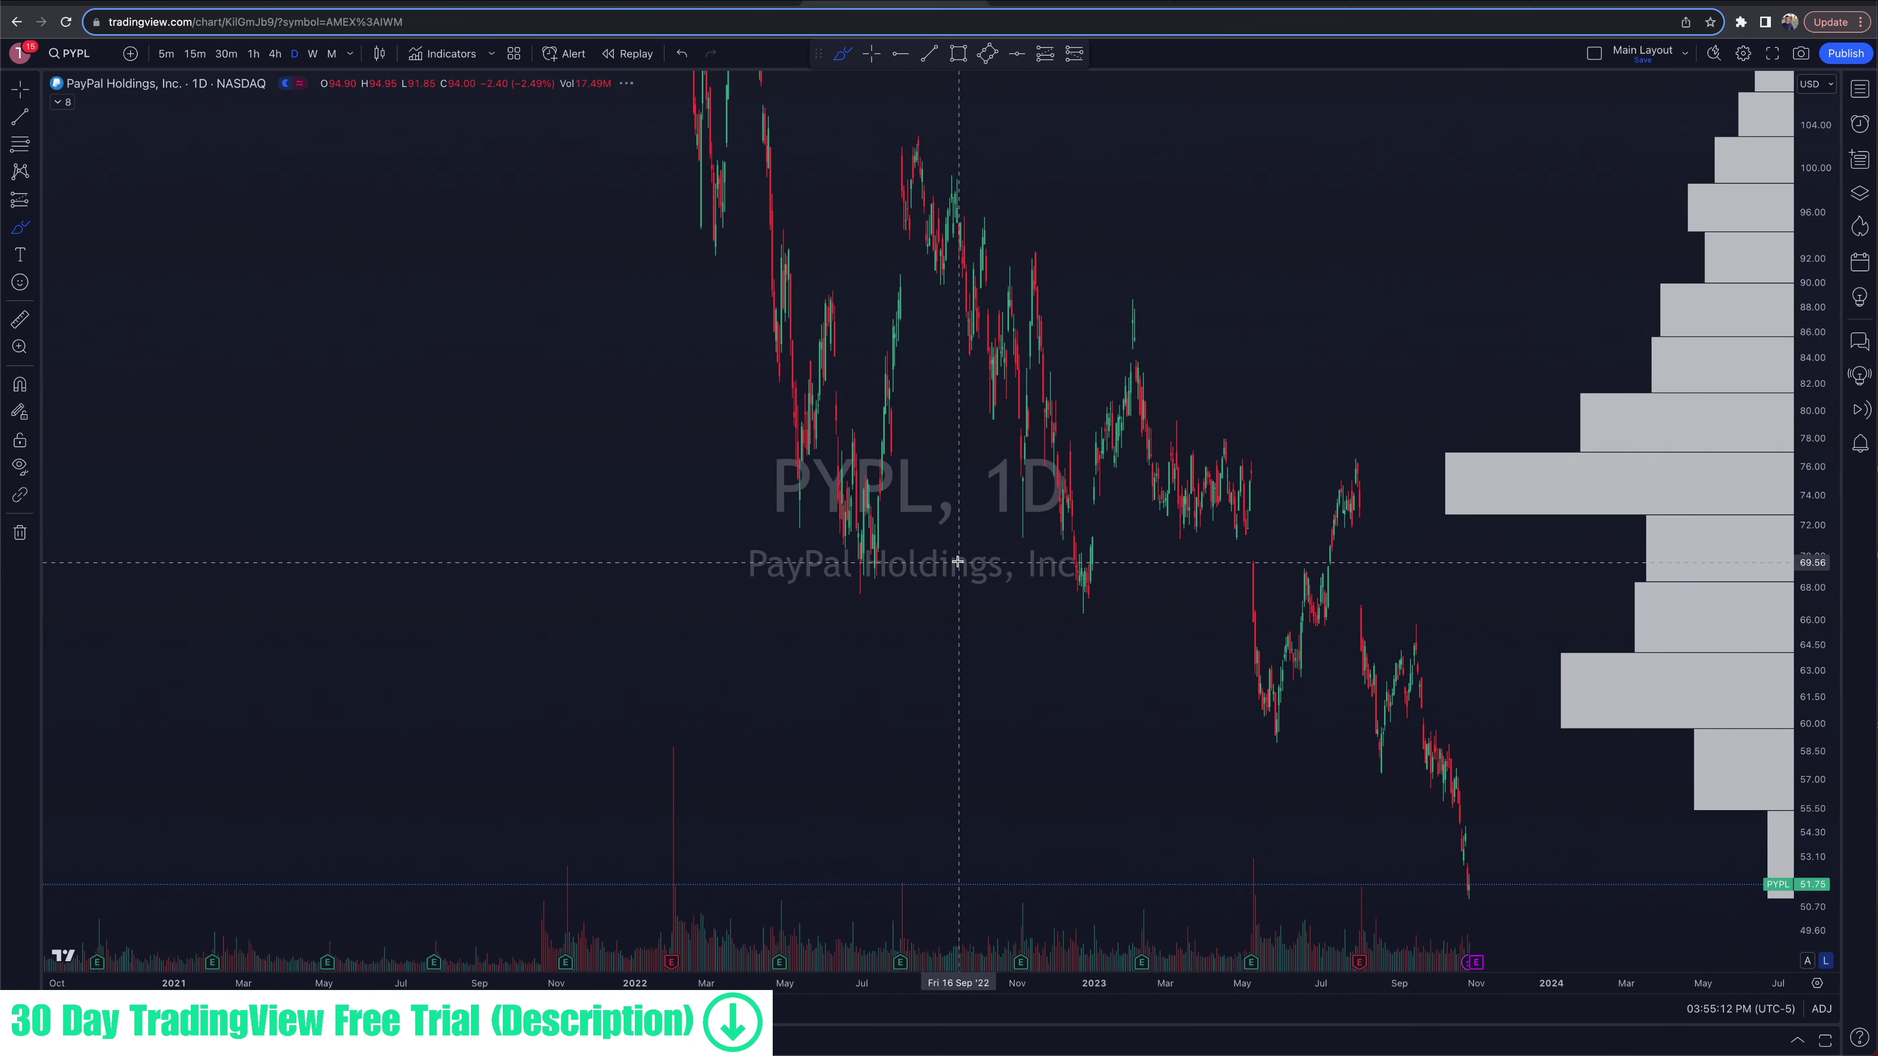
# Step: Examine PYPL's daily decline through October 2023, its spring and August gaps and the horizontal level at 44.16
pyautogui.scroll(3, 1453, 810)
pyautogui.scroll(4, 1455, 813)
pyautogui.hscroll(-5, 1455, 813)
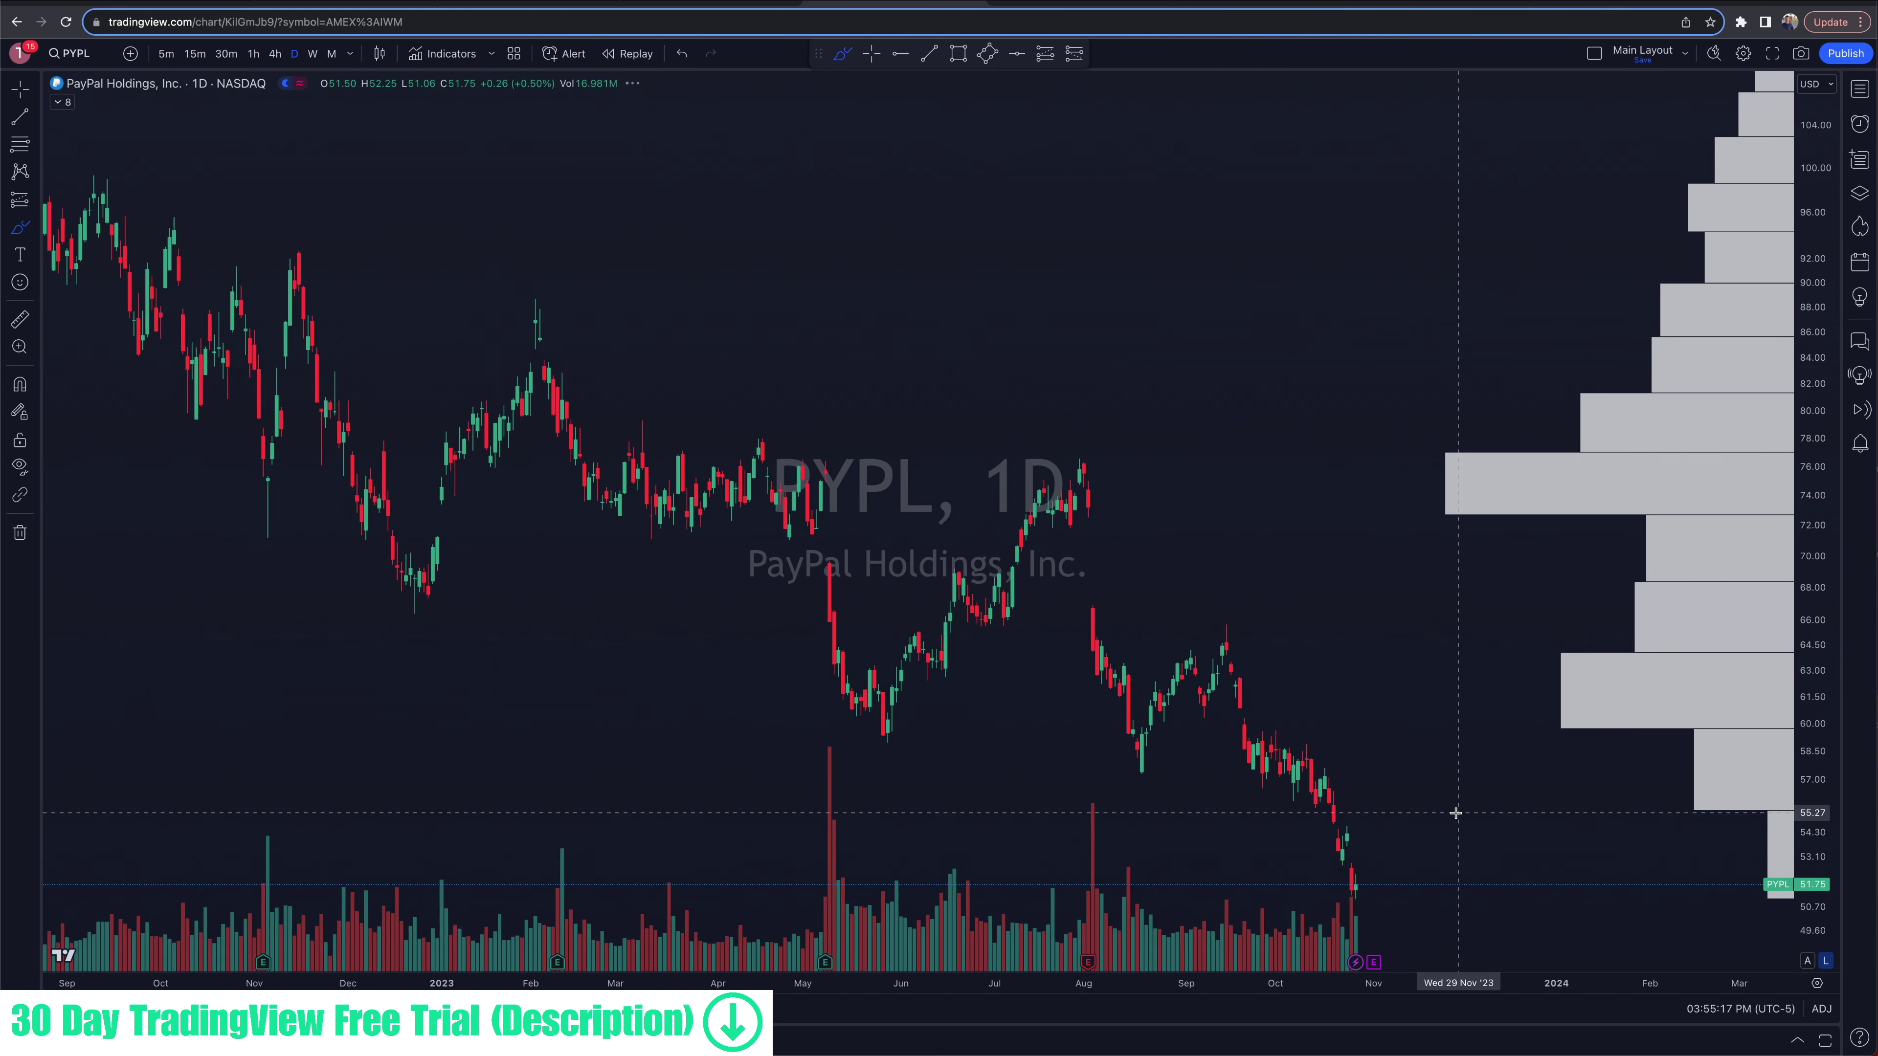
pyautogui.scroll(3, 1455, 813)
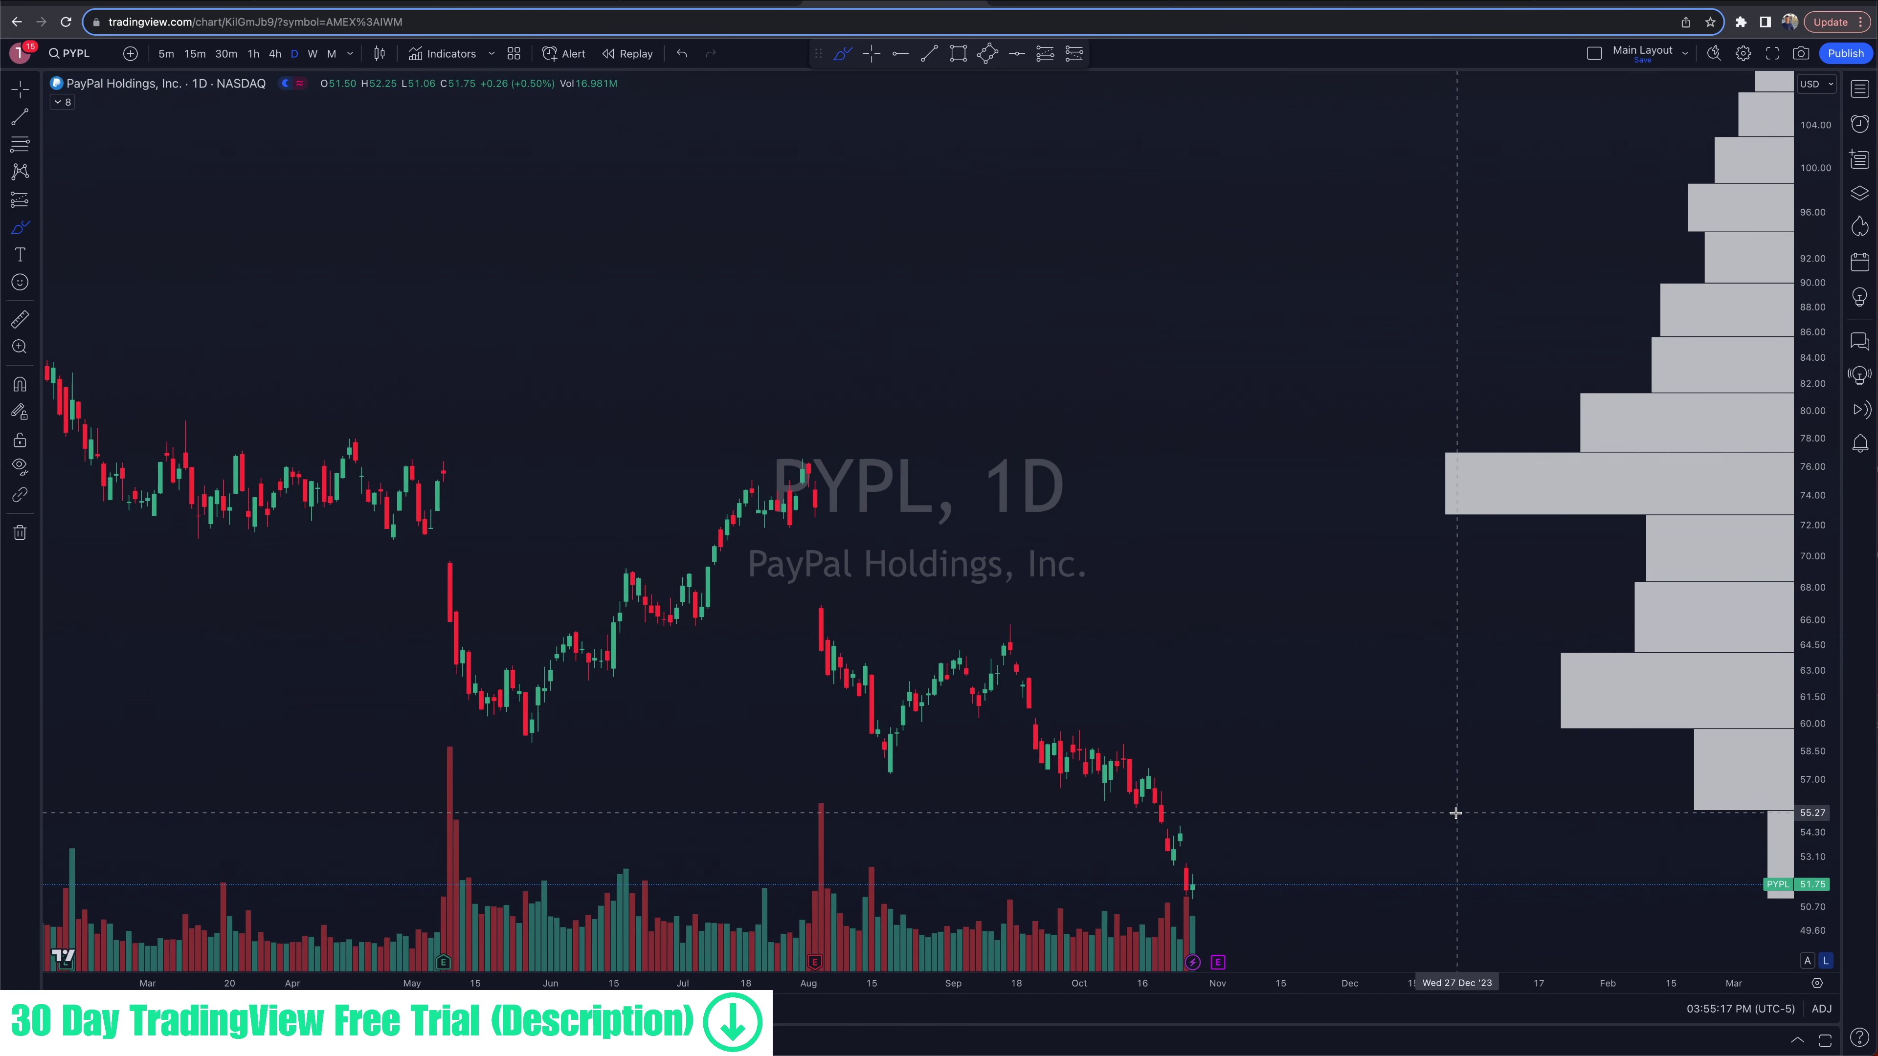
pyautogui.hscroll(-2, 1456, 813)
pyautogui.scroll(3, 1455, 812)
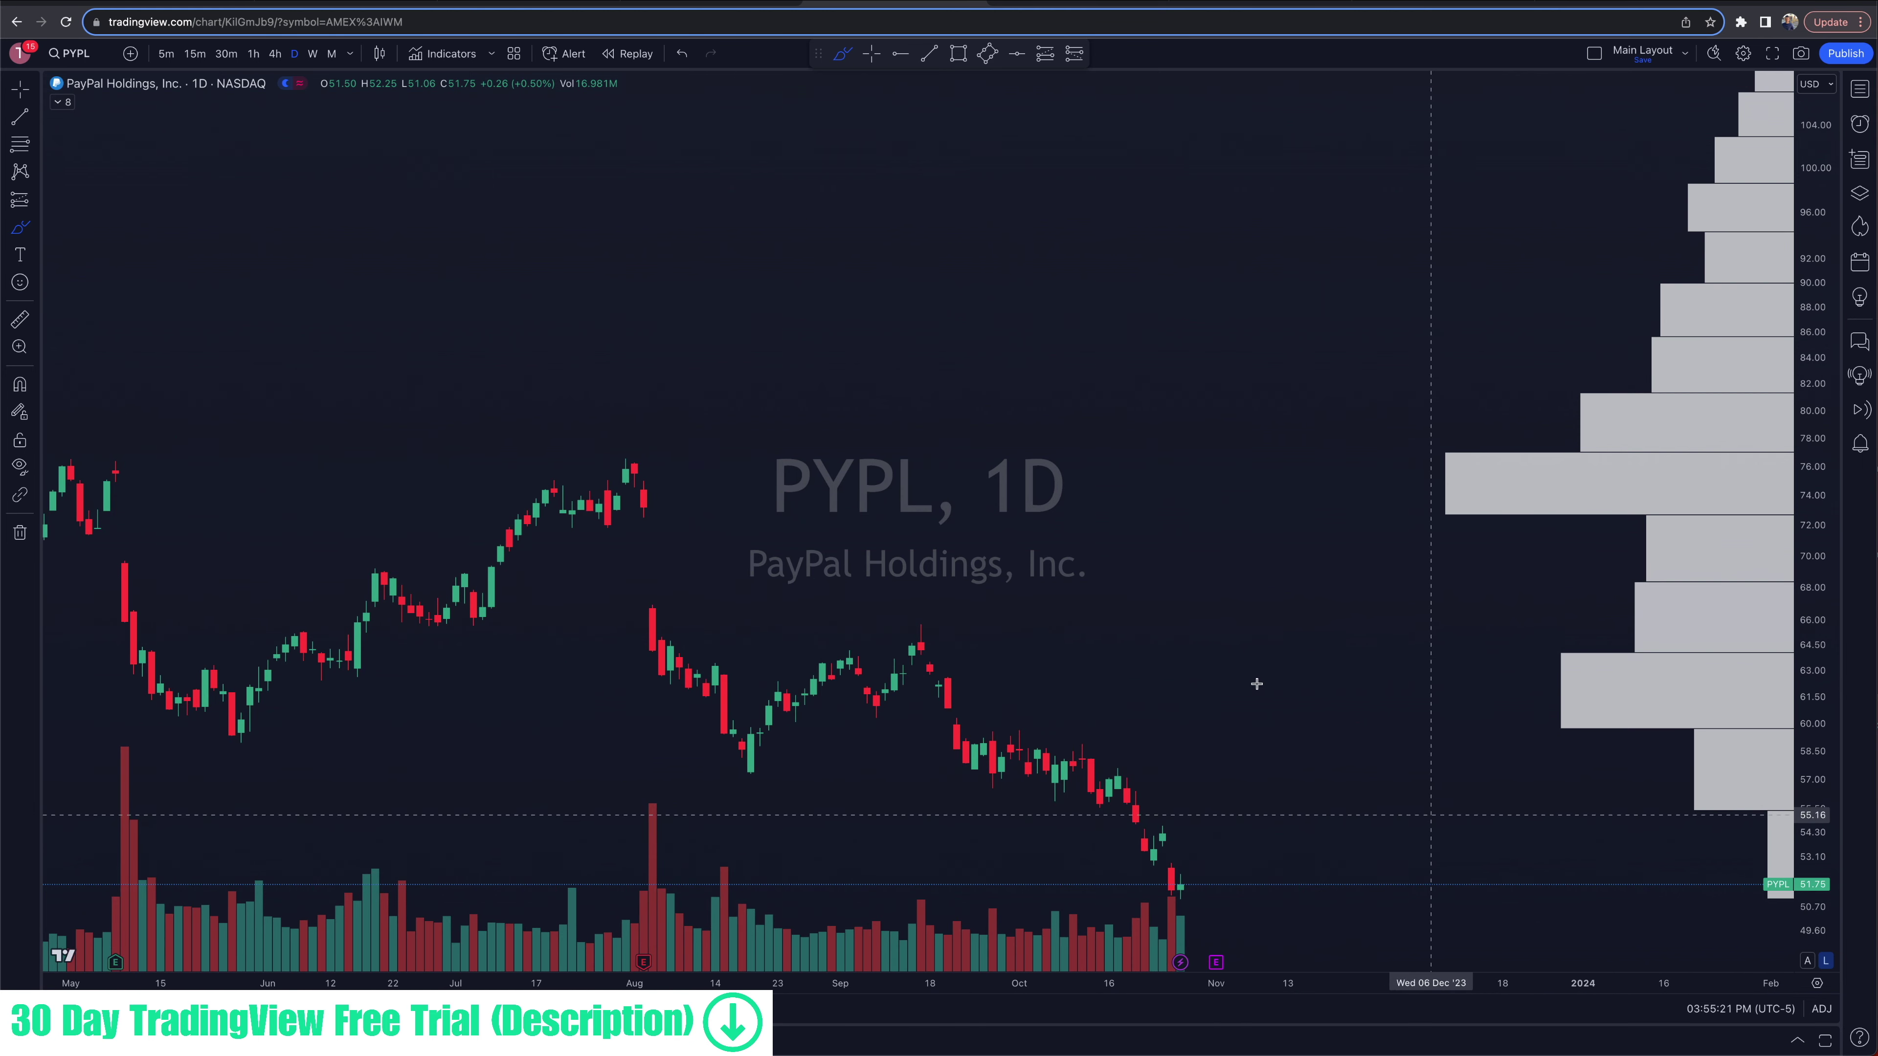
pyautogui.click(874, 59)
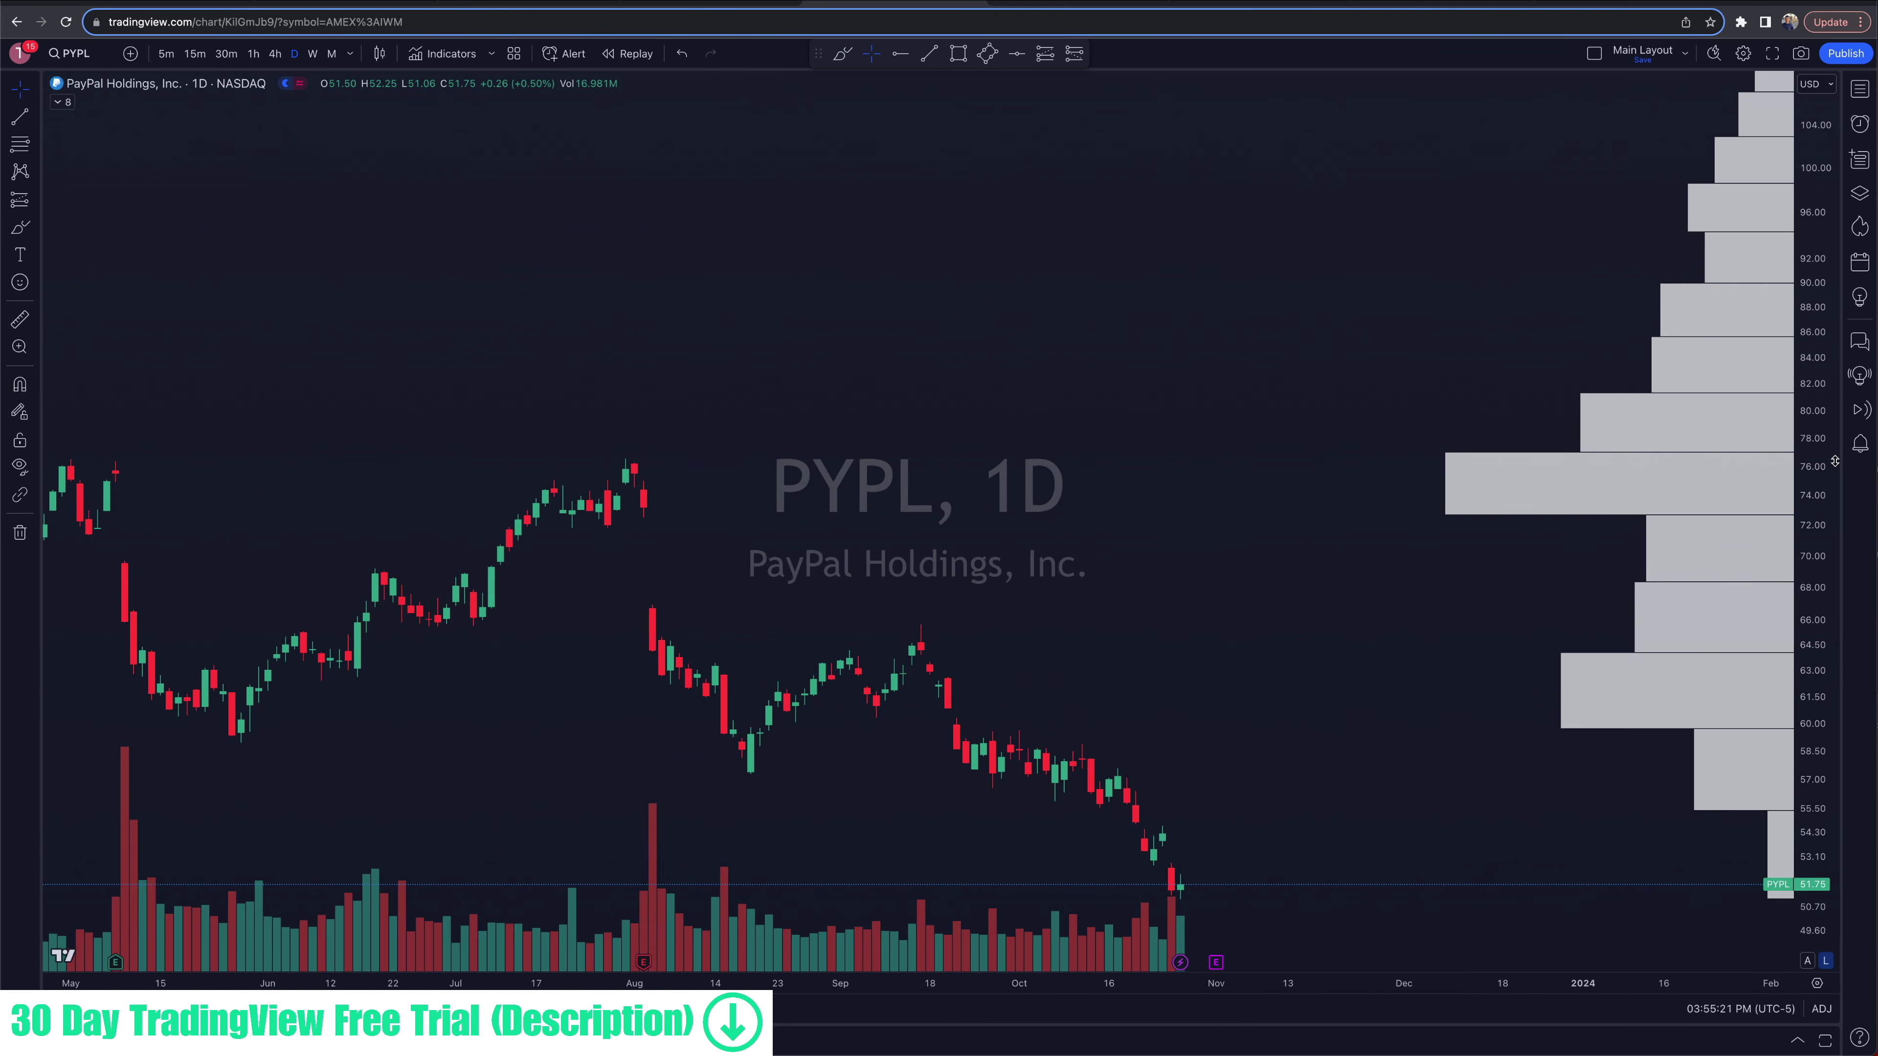
pyautogui.moveTo(1170, 629); pyautogui.dragTo(1190, 516)
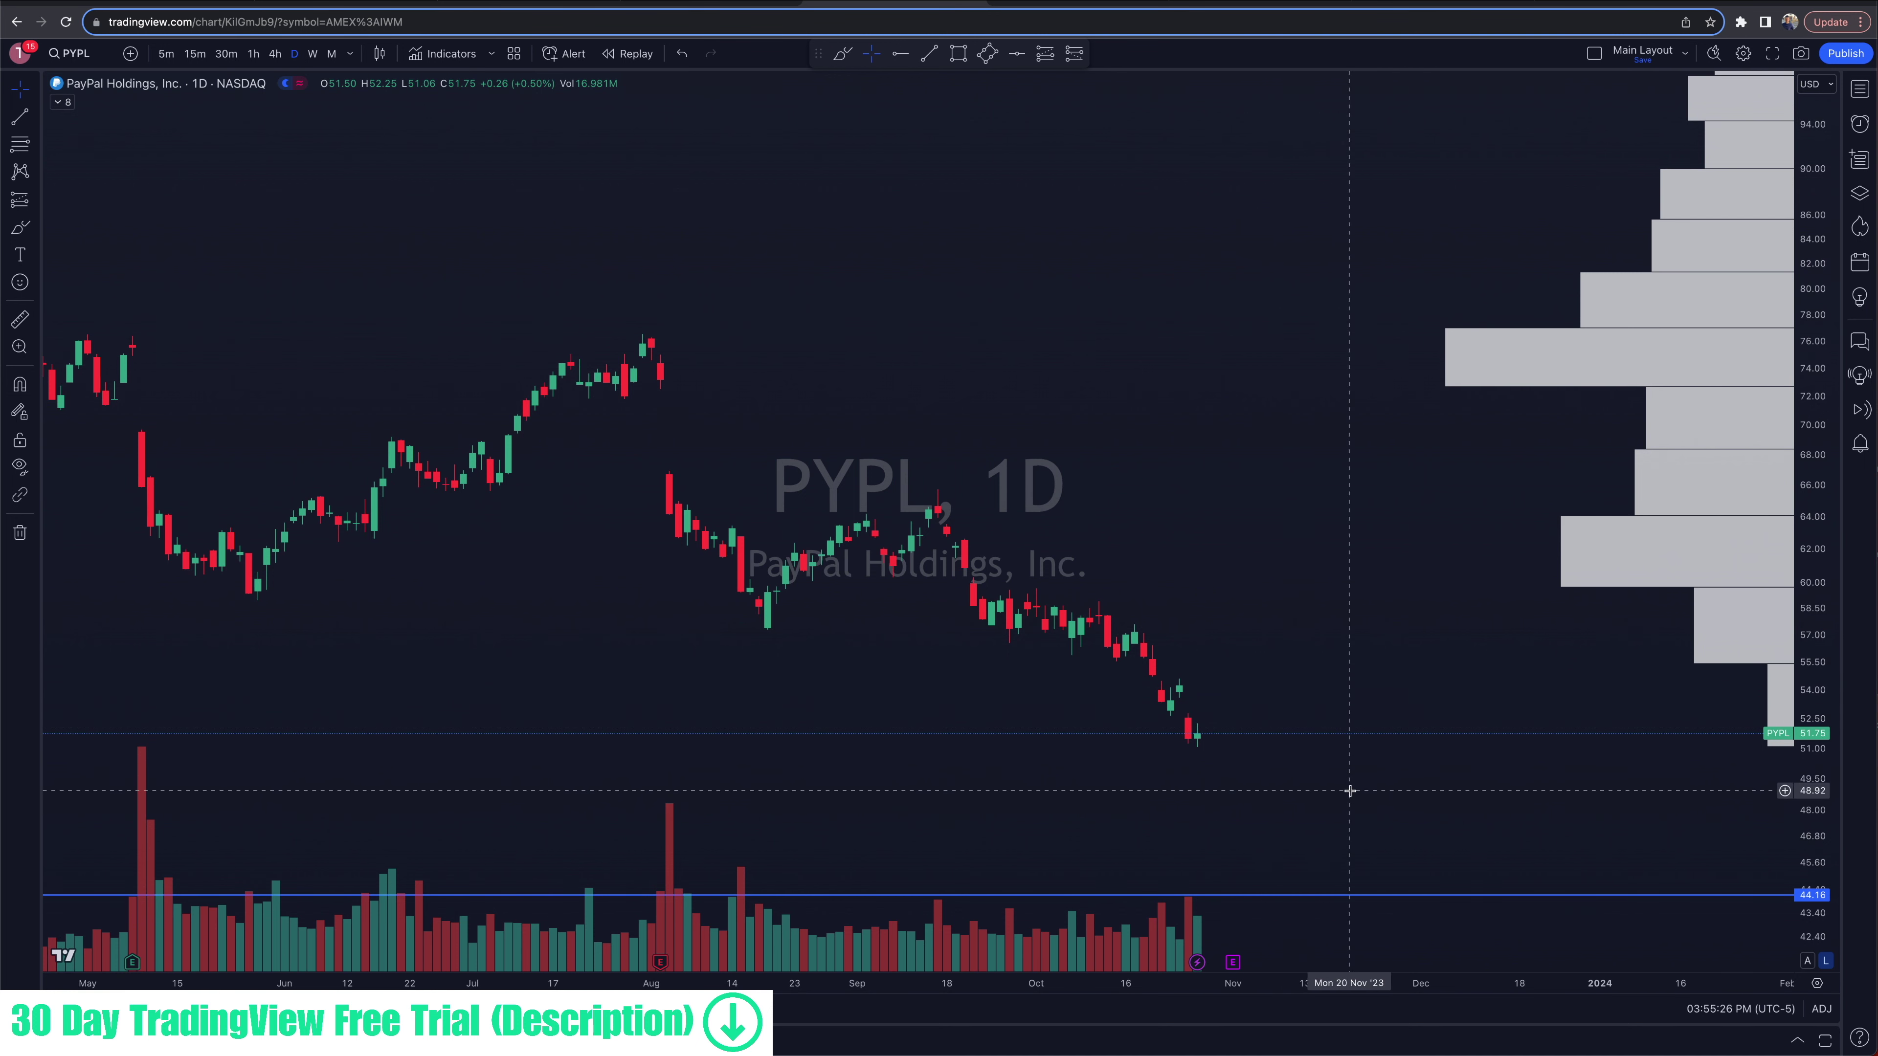
pyautogui.moveTo(1232, 964)
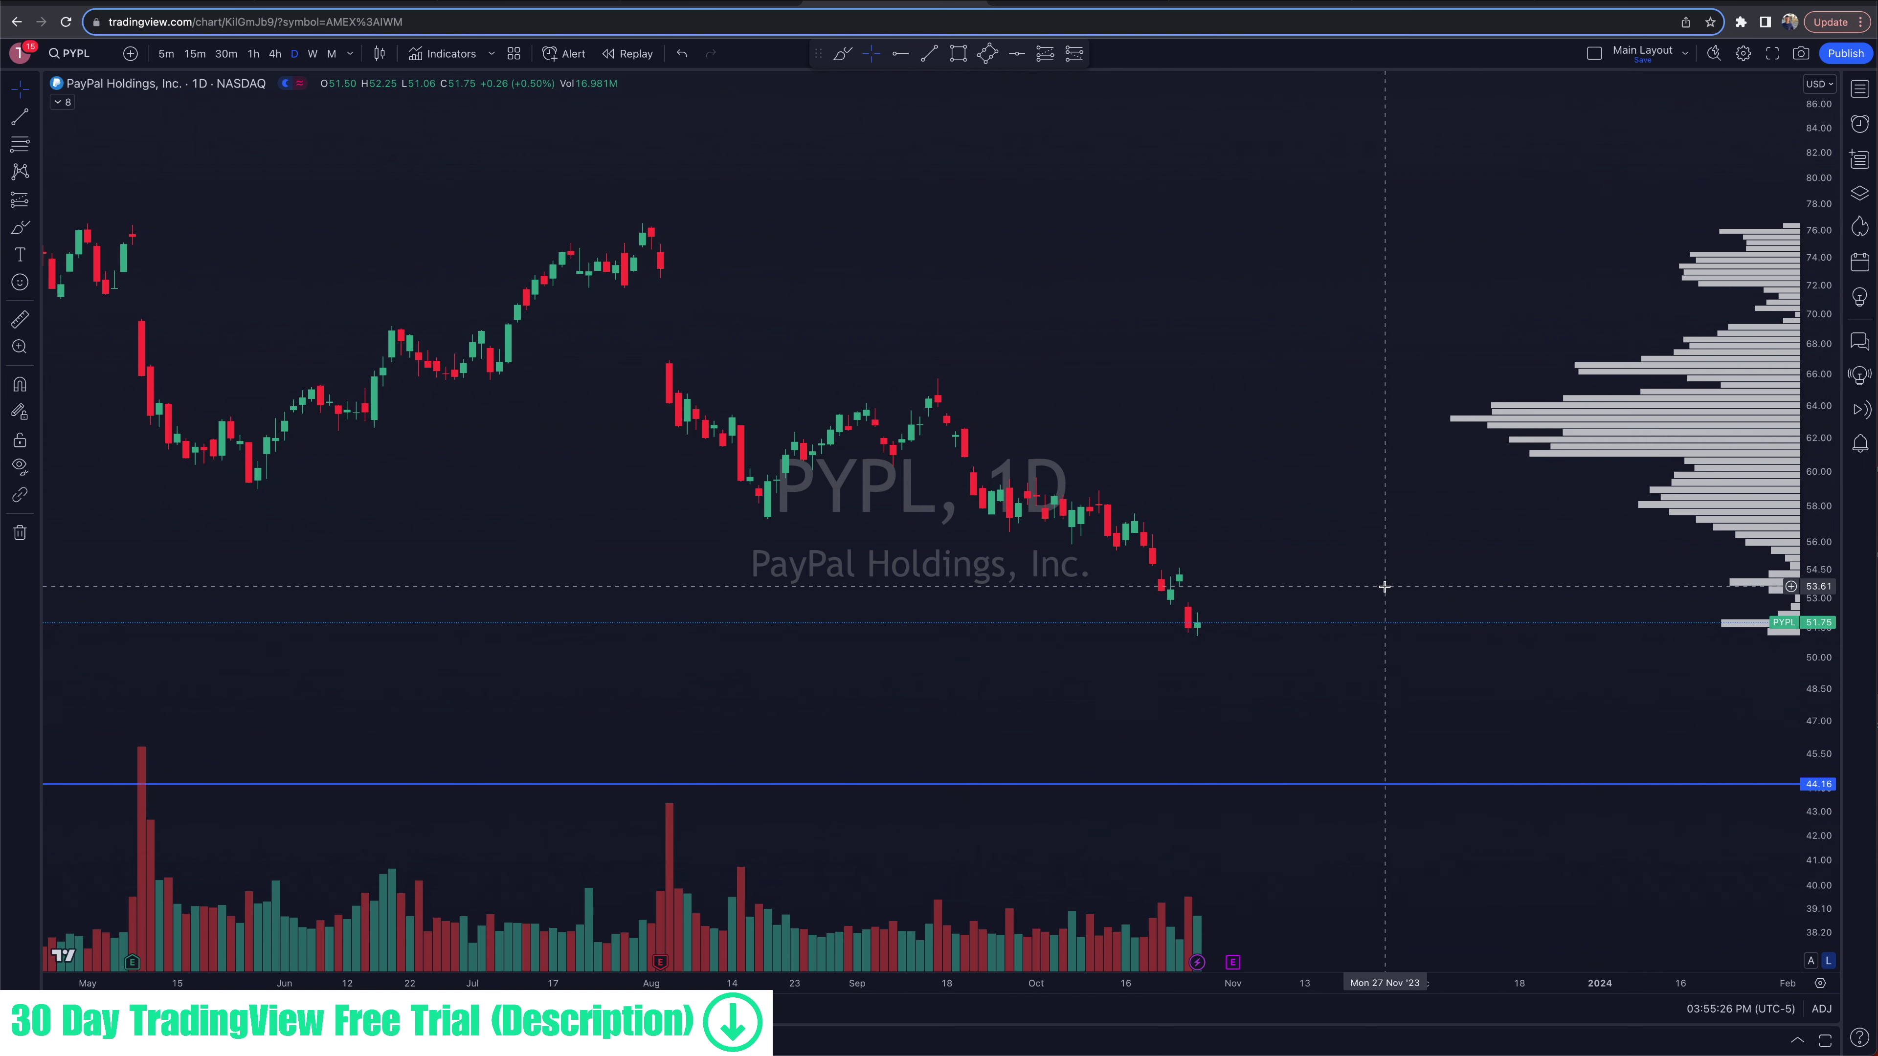
# Step: Switch PYPL to the weekly timeframe and rescale the price axis to show the 2022–2023 decline above the 44.16 line
pyautogui.scroll(-3, 1376, 581)
pyautogui.click(310, 53)
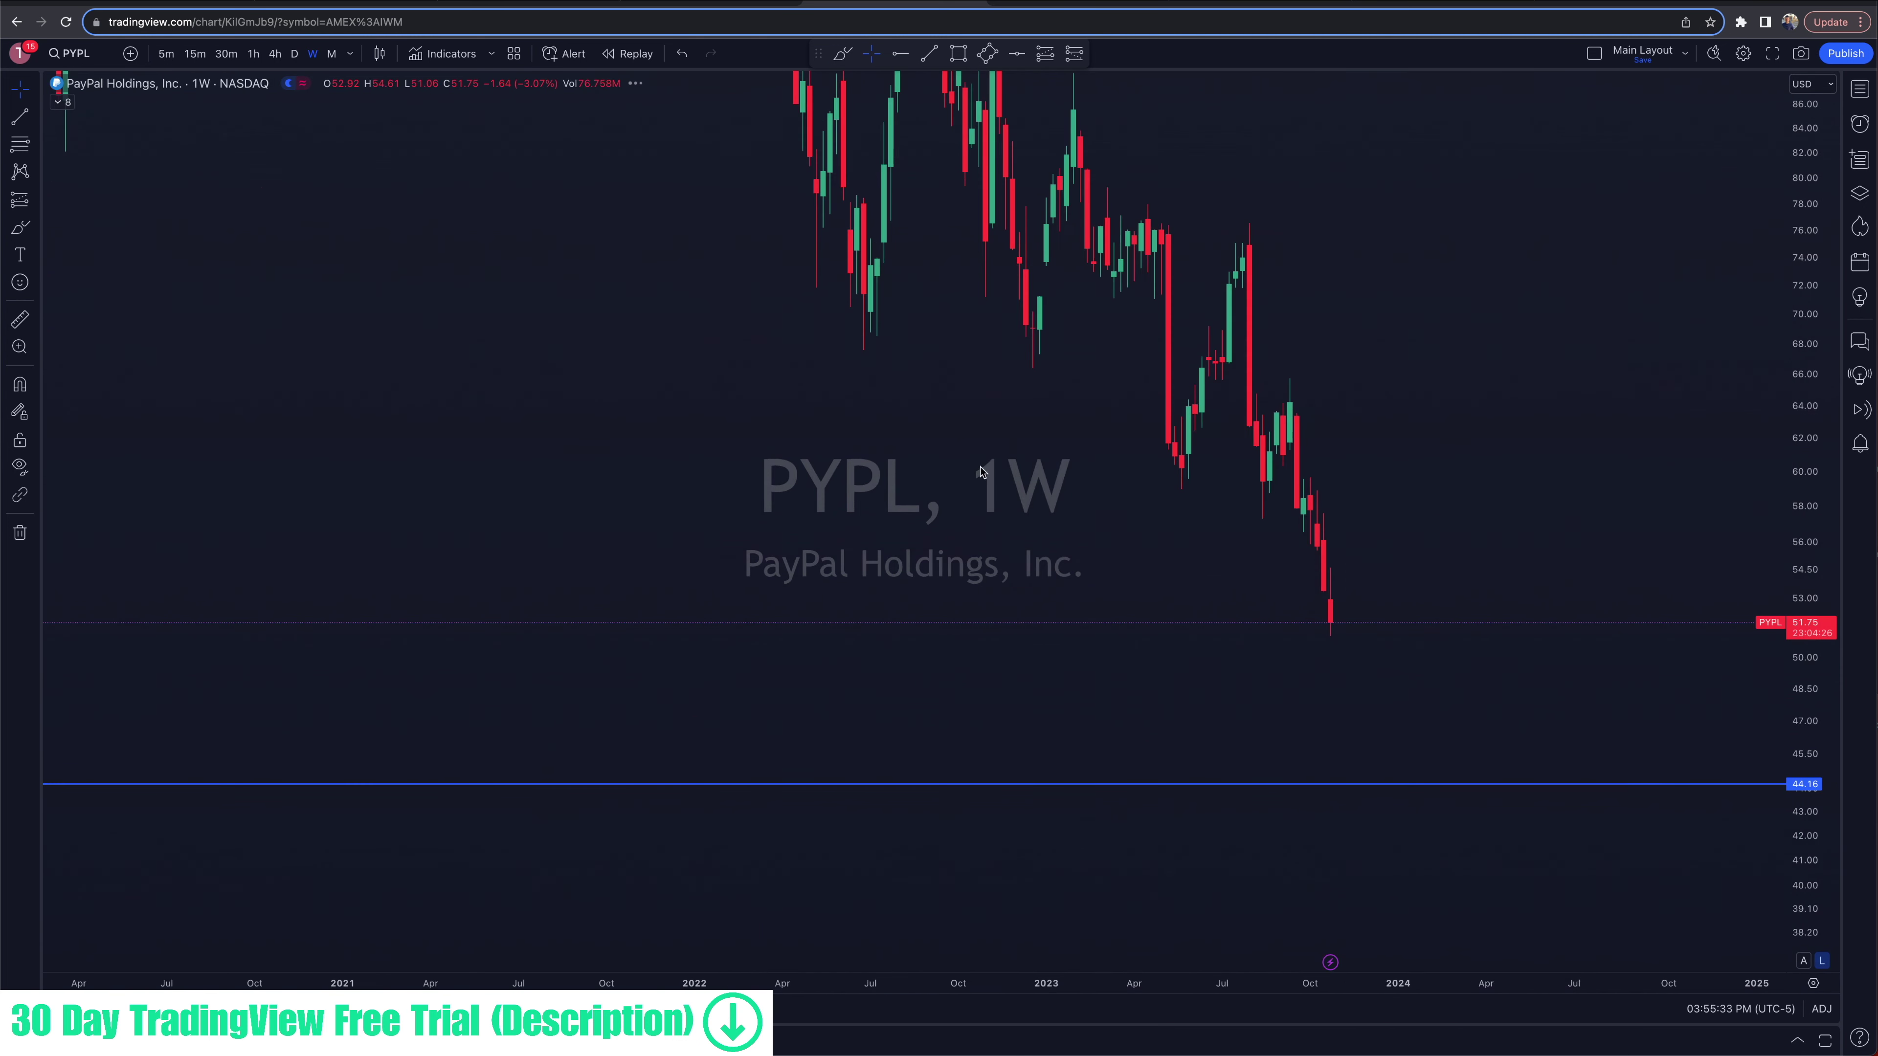
pyautogui.click(1804, 960)
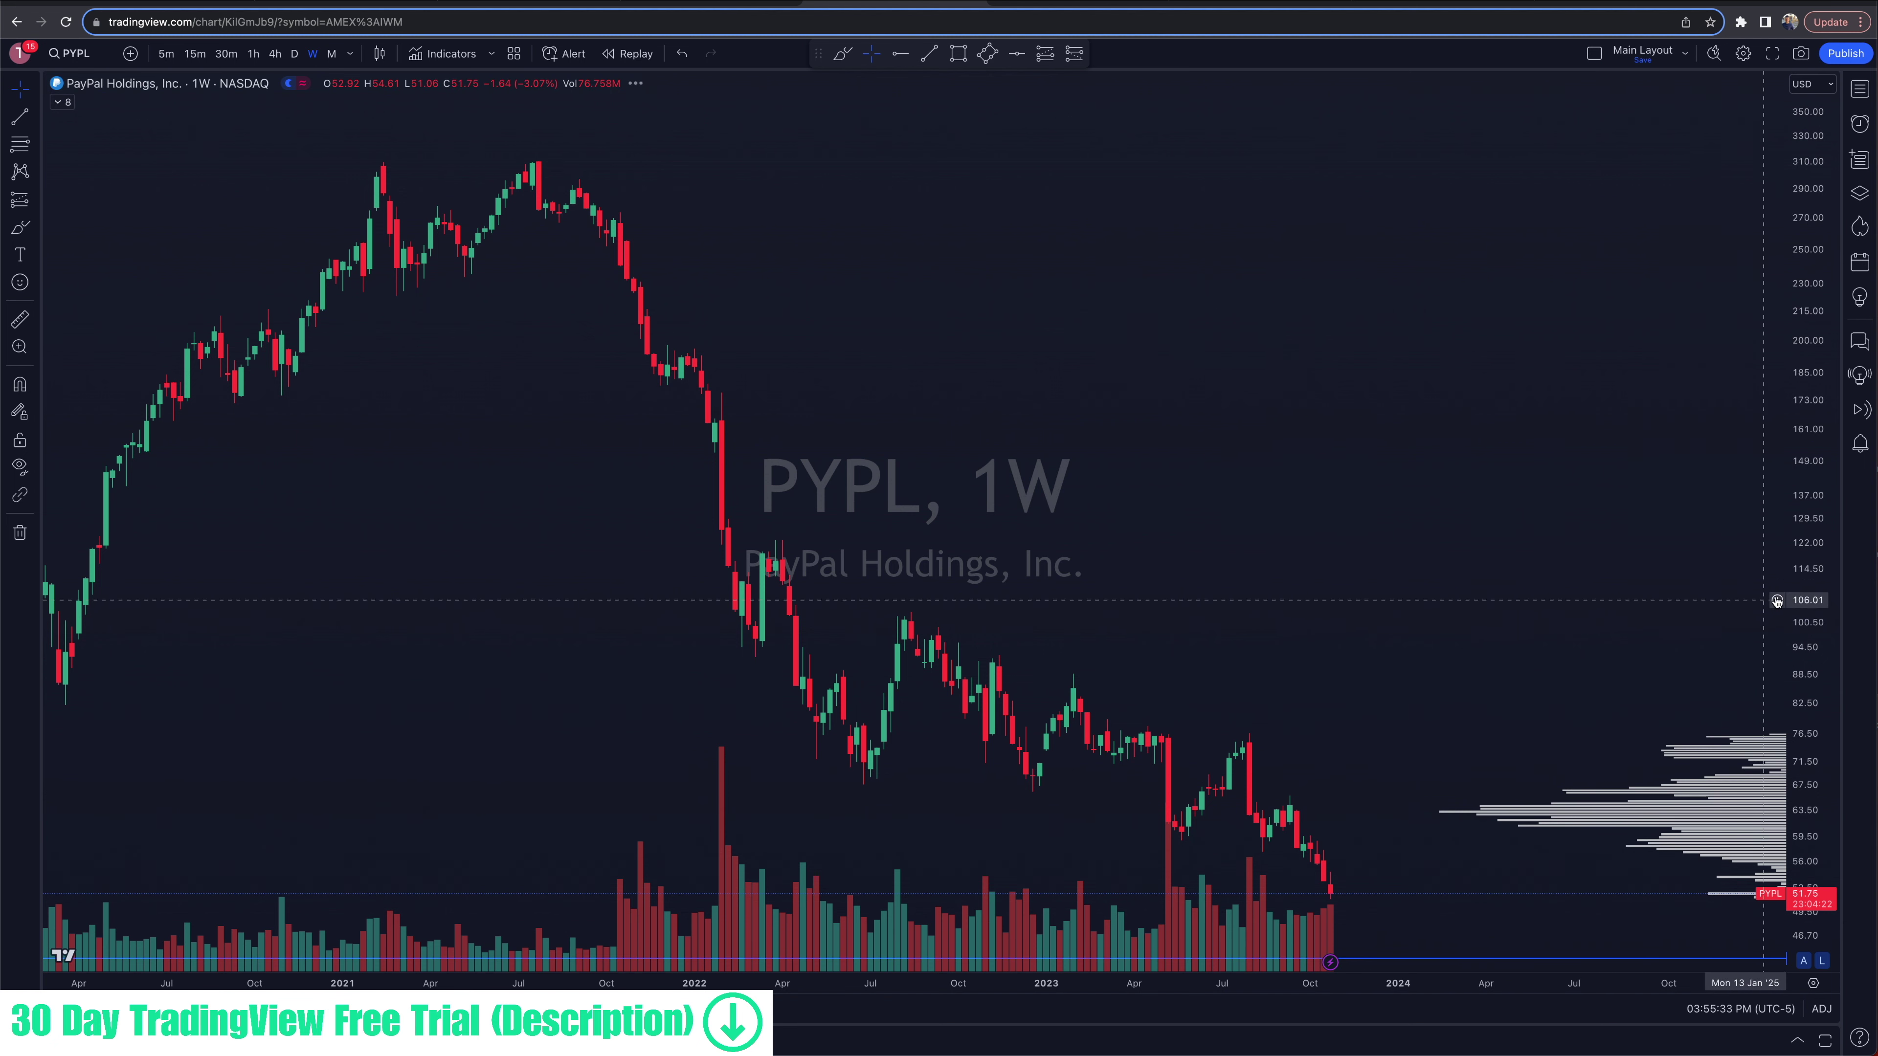
pyautogui.moveTo(1804, 591); pyautogui.dragTo(1578, 379)
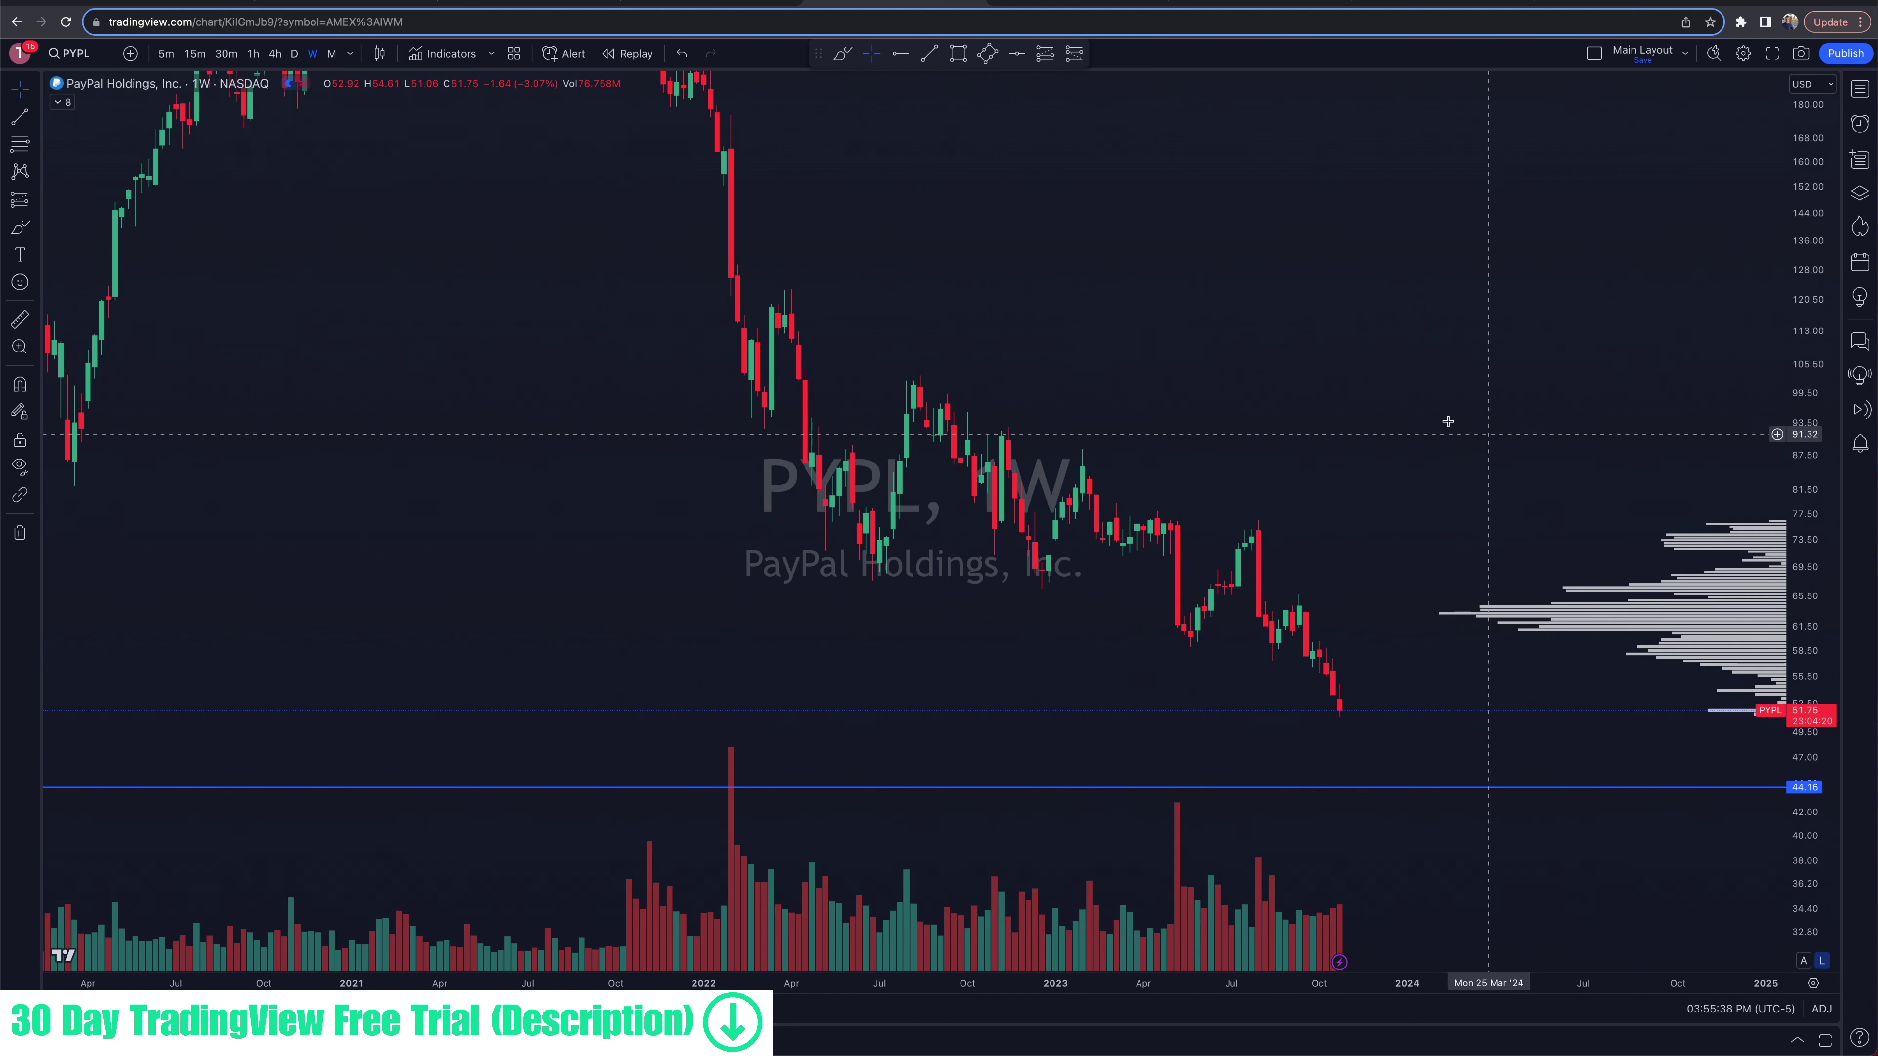
# Step: Brush over PYPL's August–September 2023 consolidation, mark a level at about 58 and the breakdown below it, then undo the marks
pyautogui.click(843, 55)
pyautogui.moveTo(1259, 625); pyautogui.dragTo(1312, 630)
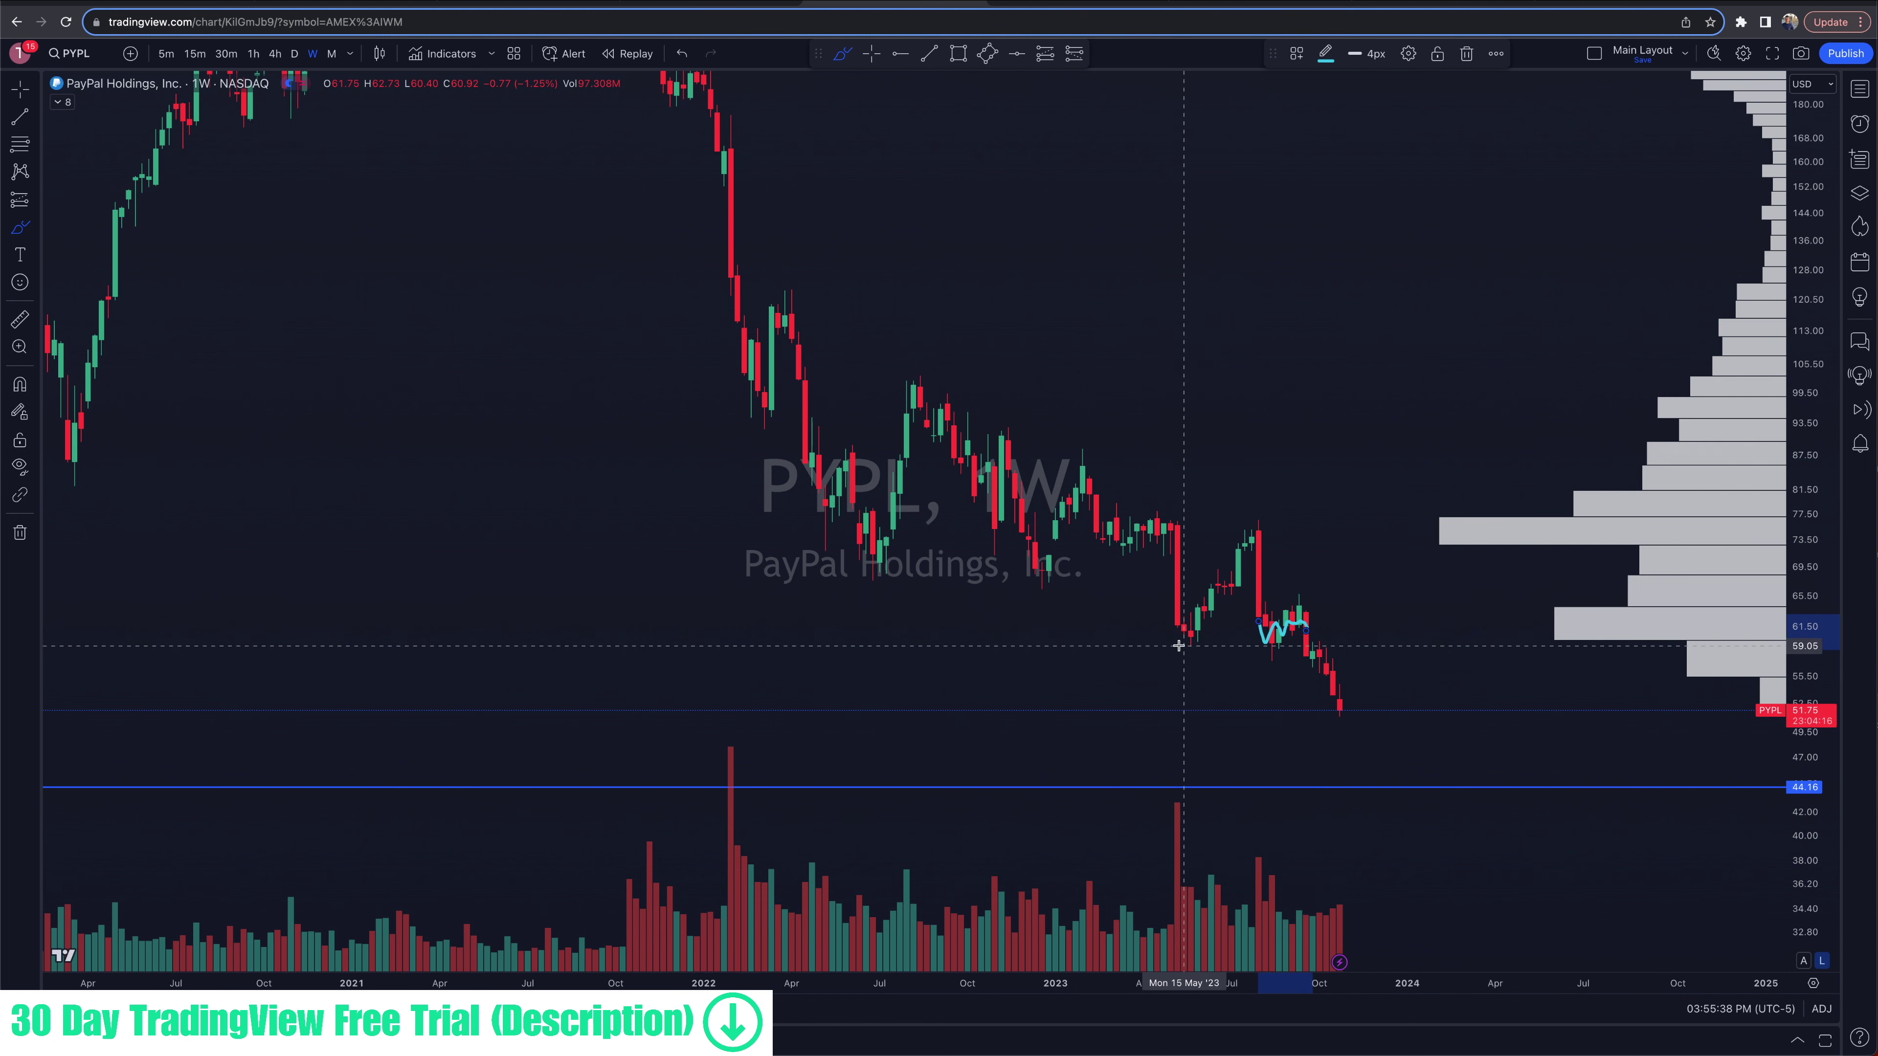
pyautogui.moveTo(1169, 657); pyautogui.dragTo(1407, 657)
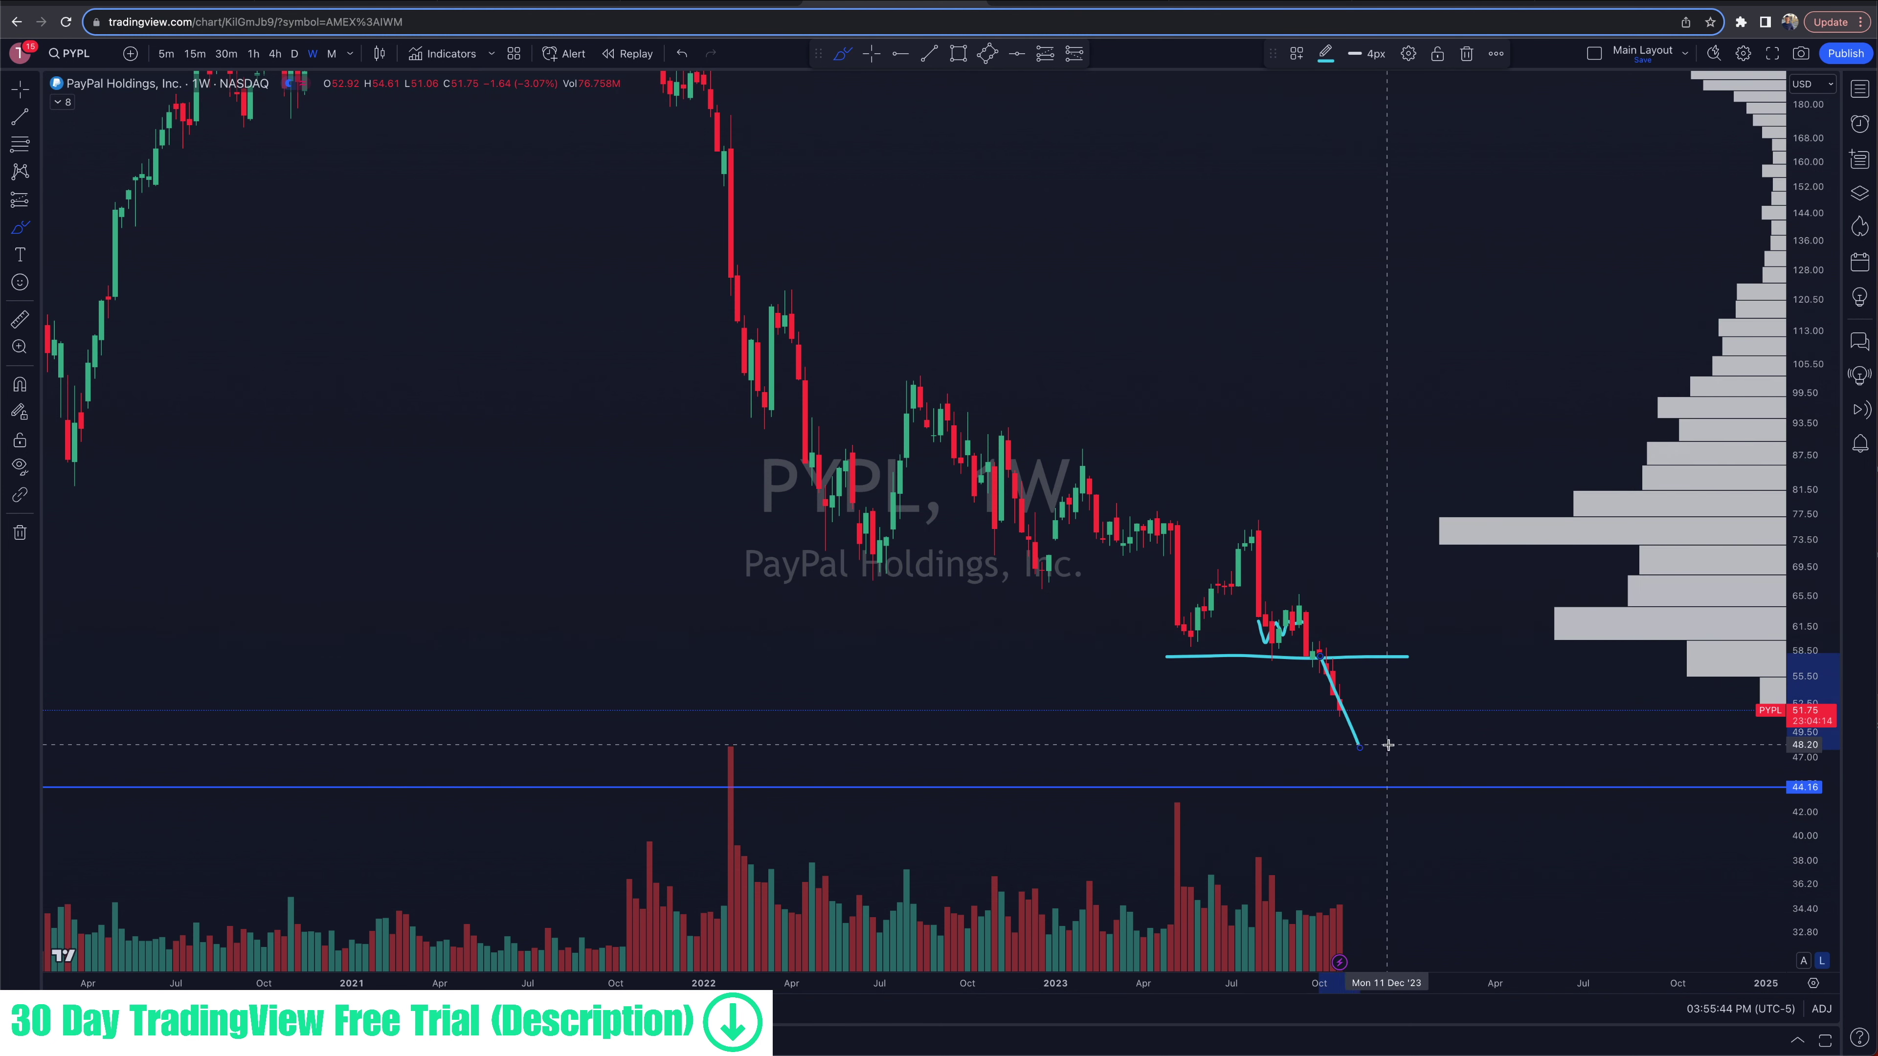
pyautogui.press('super+z')
# Step: Circle PYPL's late 2016 high at the 44.16 line and sketch the 2017 breakout above it, then undo the marks
pyautogui.scroll(-8, 1388, 744)
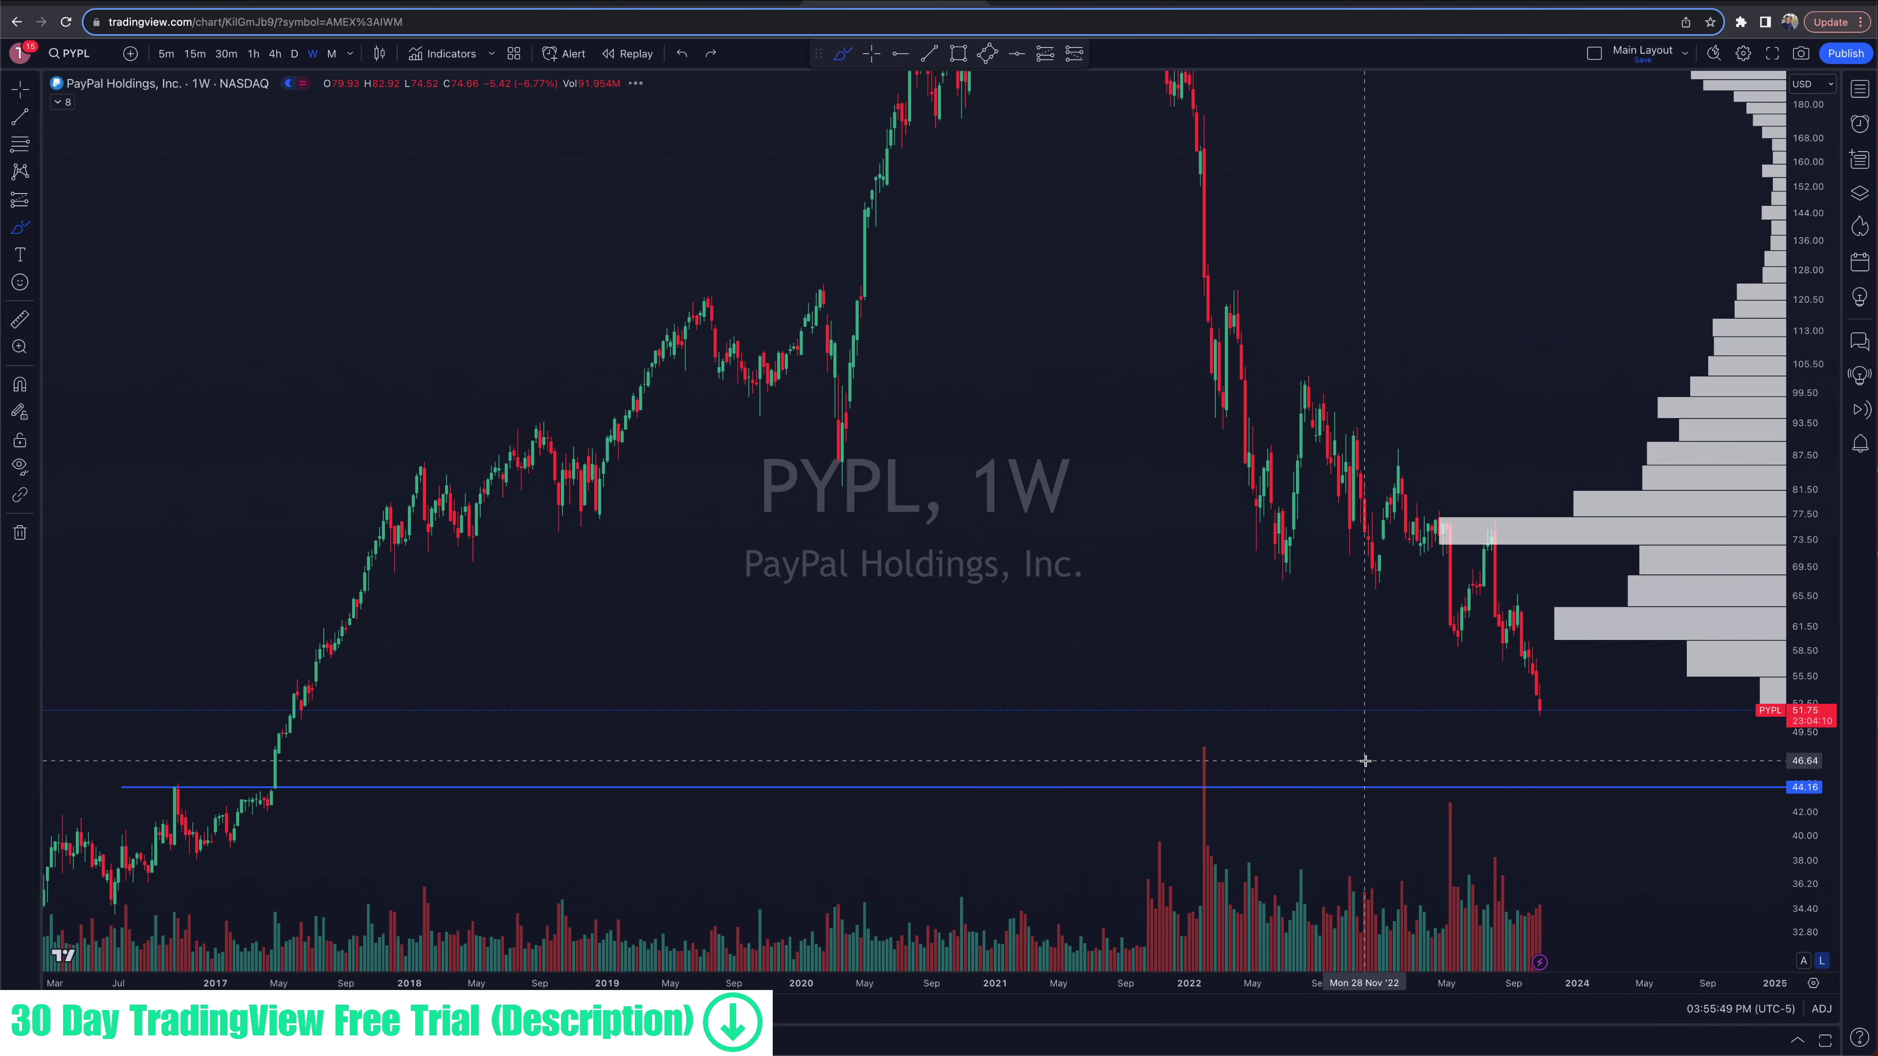
pyautogui.scroll(-3, 1362, 759)
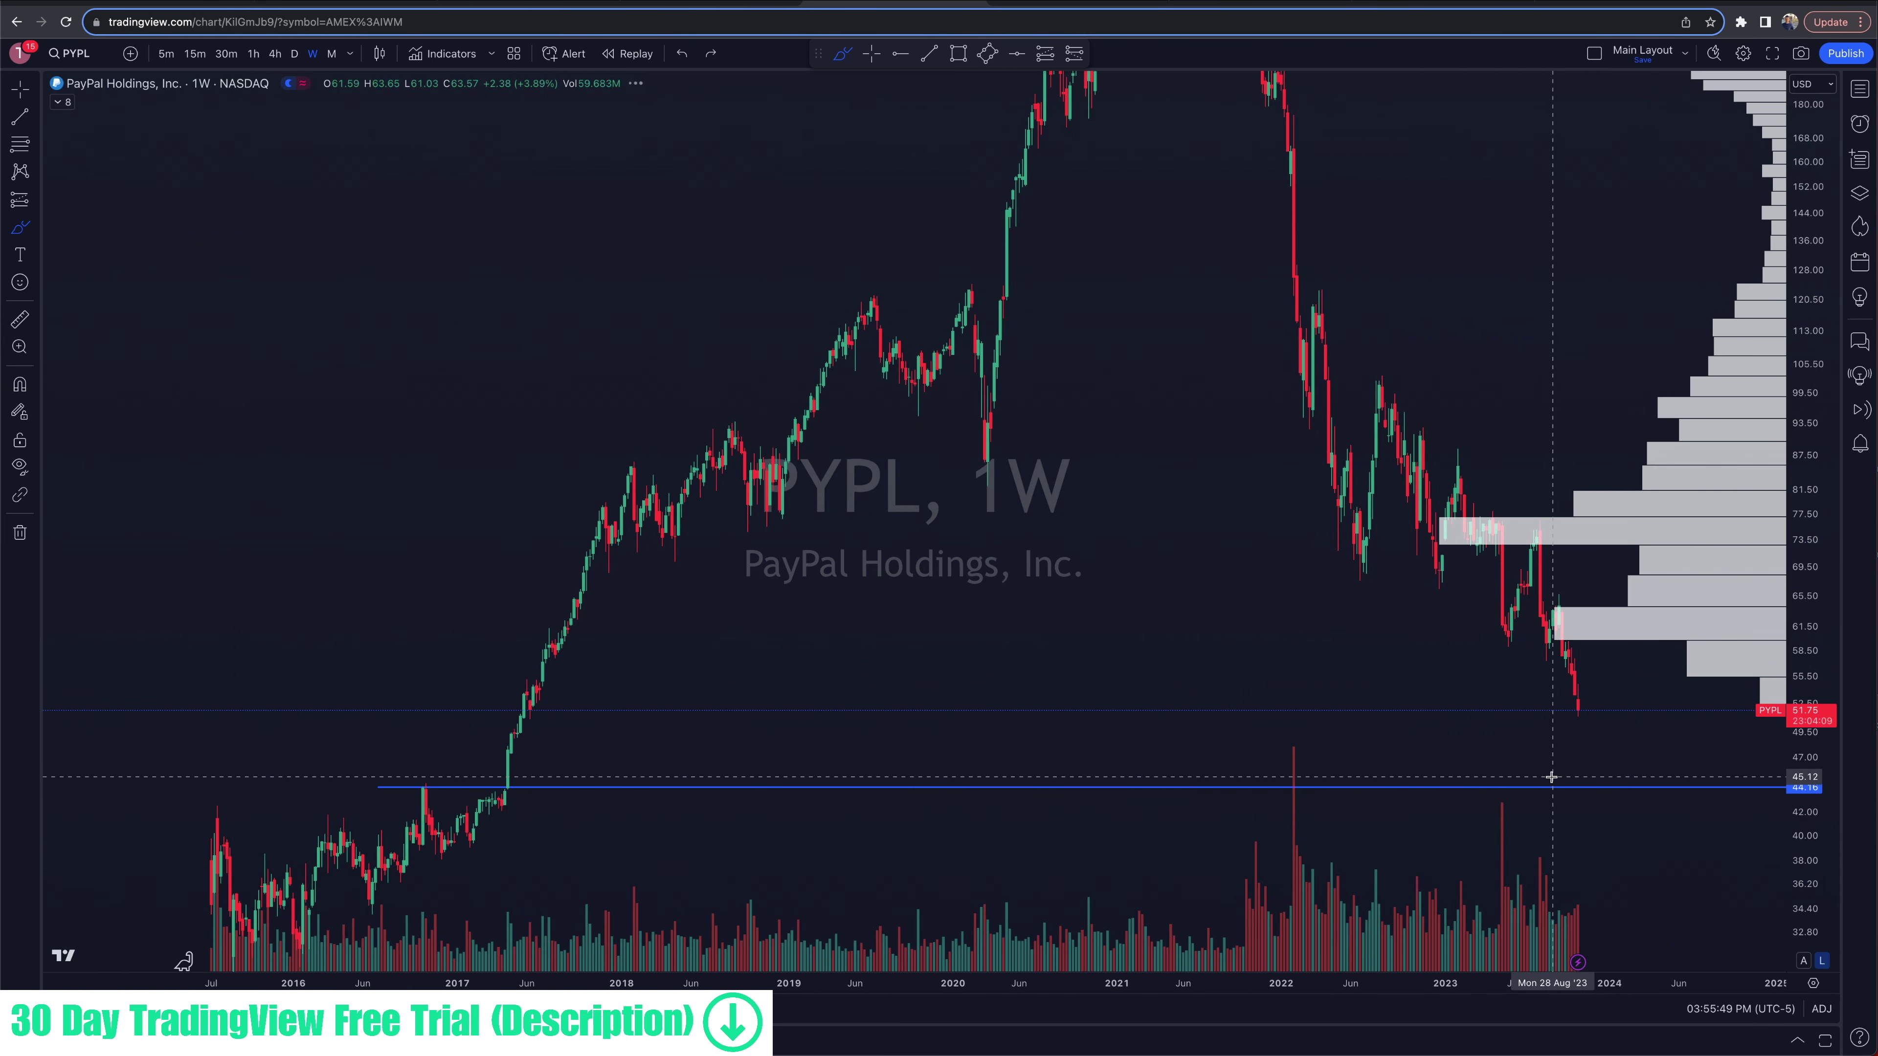
pyautogui.hscroll(5, 1551, 773)
pyautogui.hscroll(-1, 1545, 778)
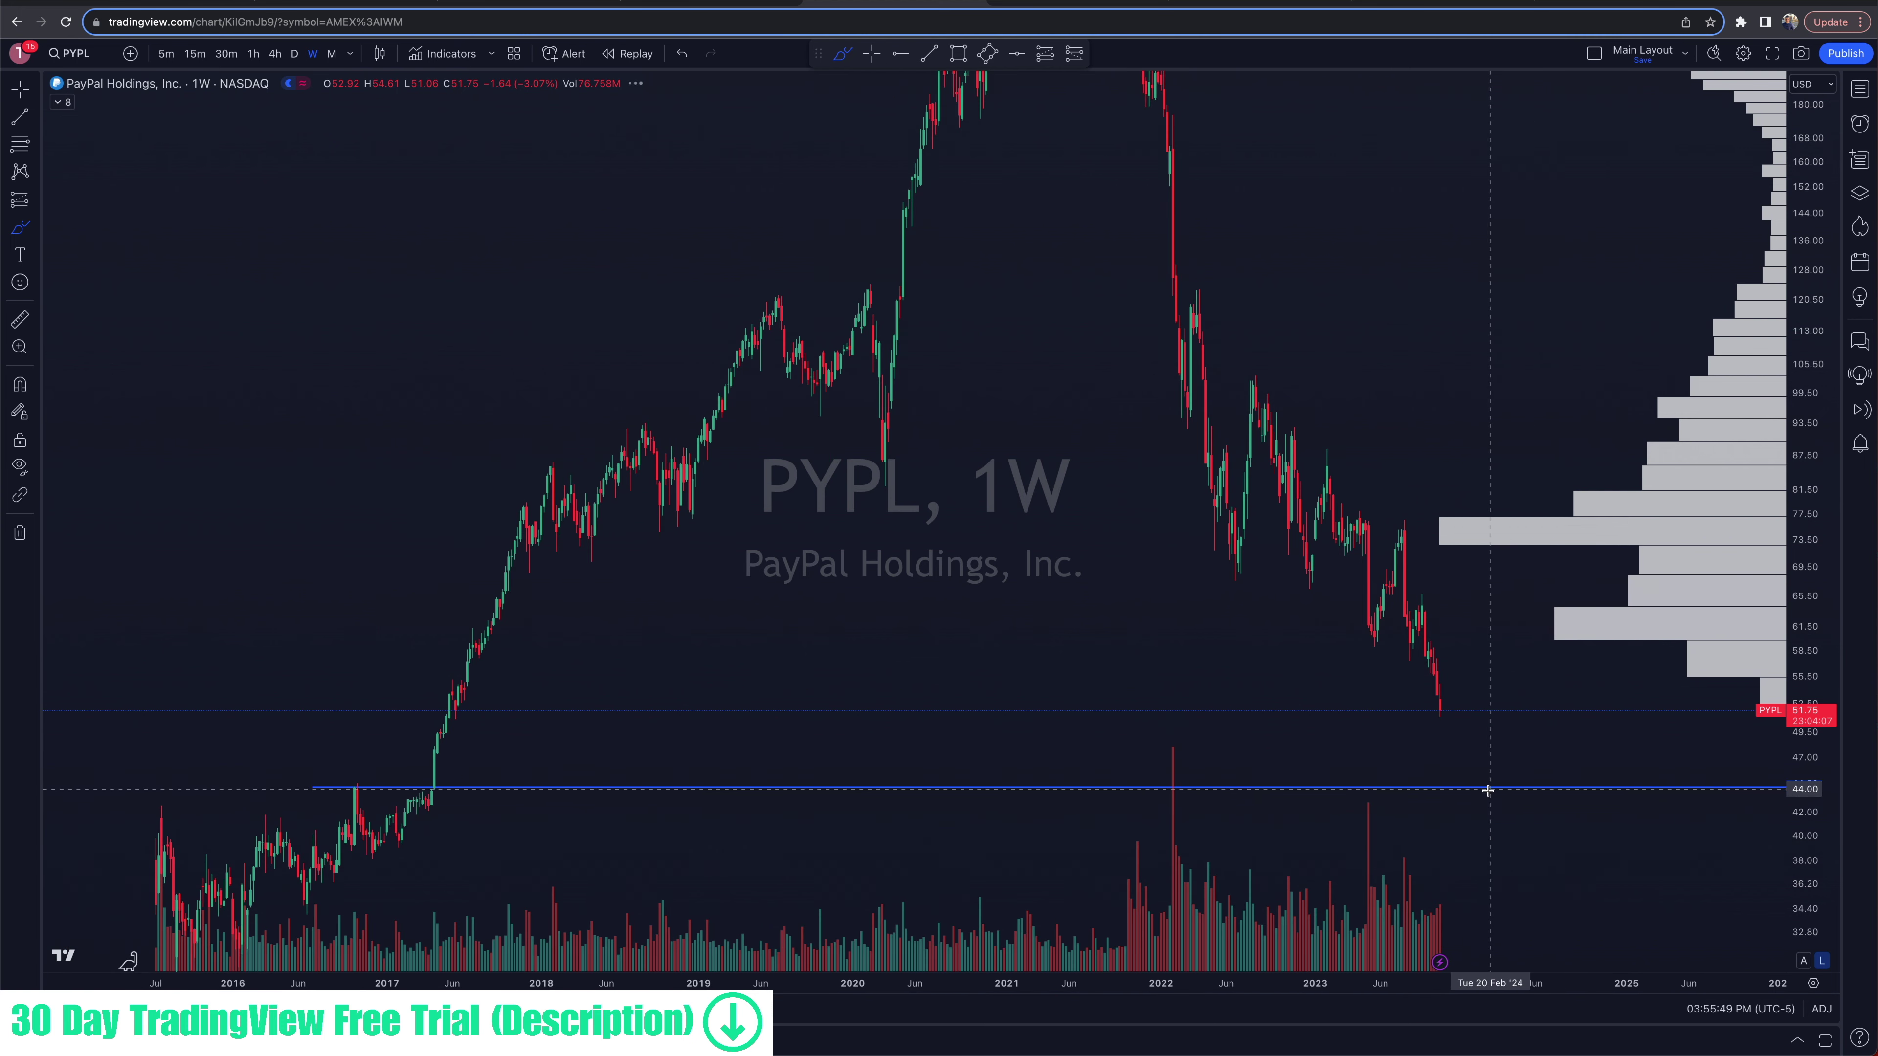
pyautogui.hscroll(-4, 1479, 787)
pyautogui.scroll(-1, 1479, 786)
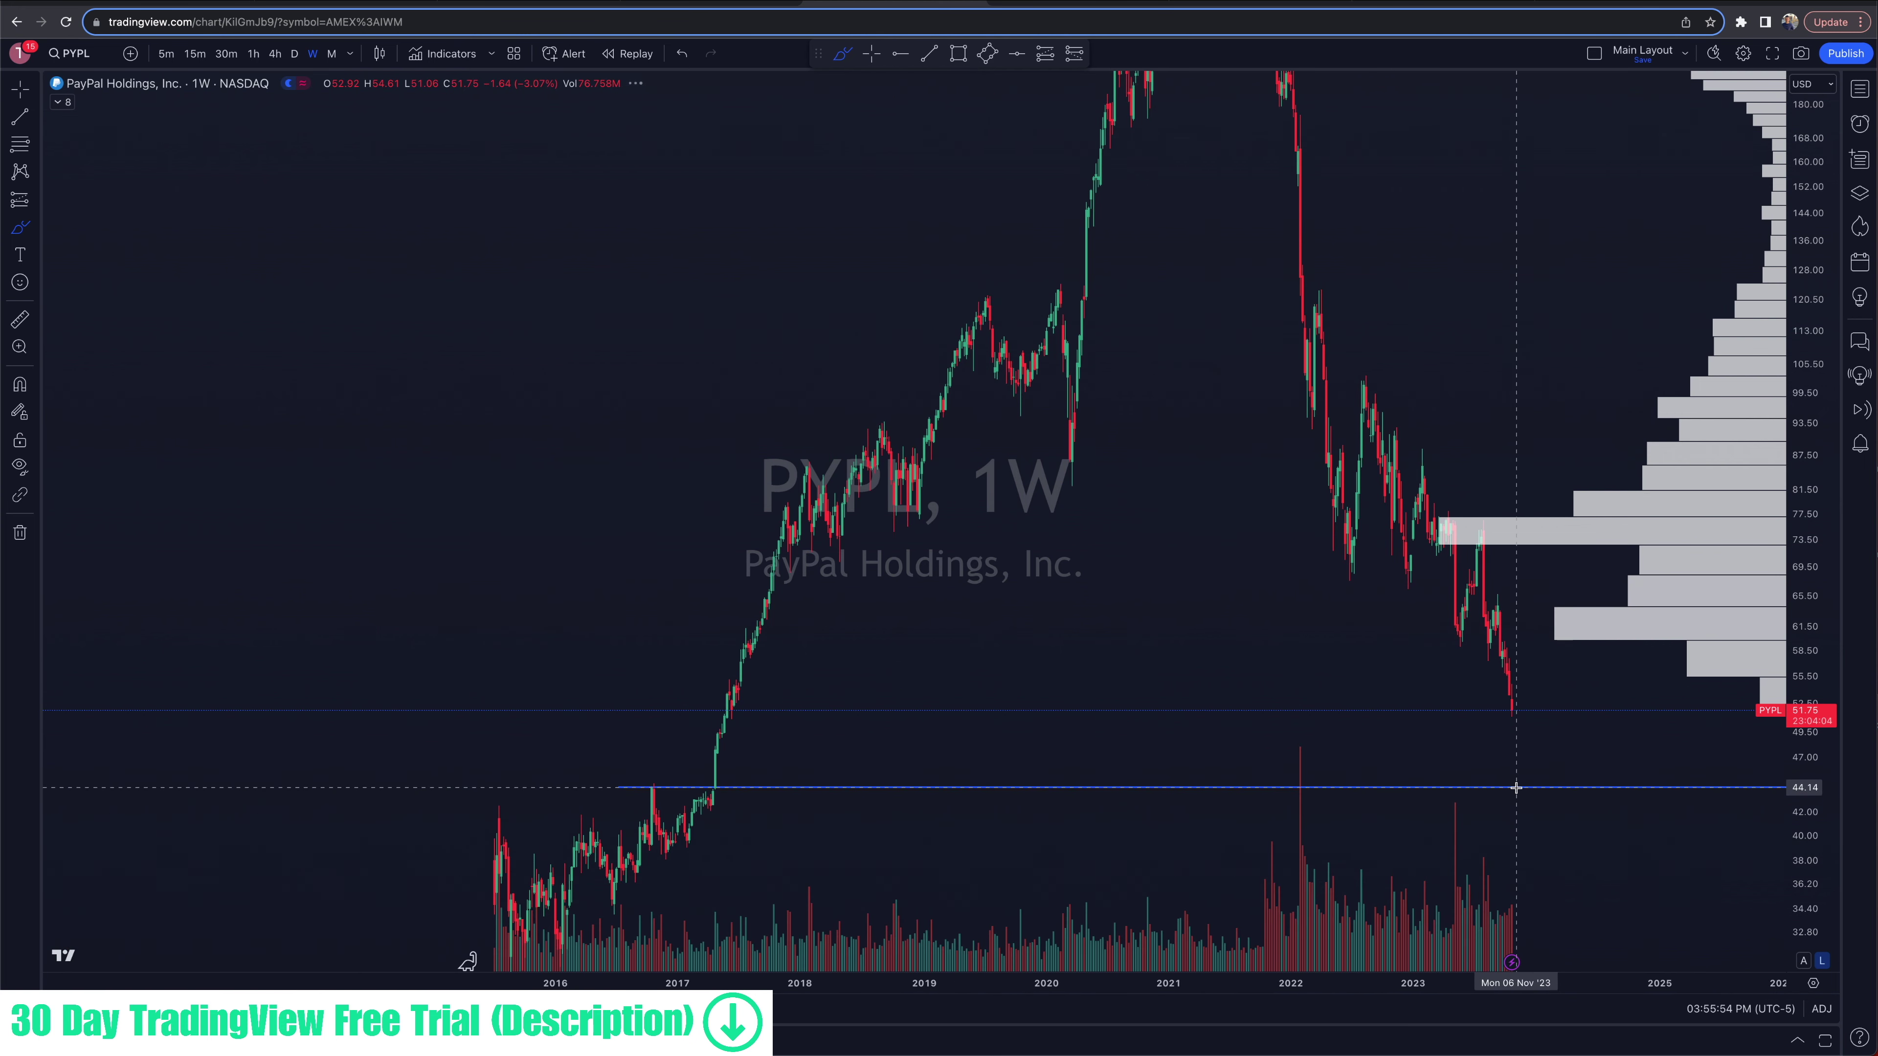
pyautogui.click(648, 788)
pyautogui.moveTo(683, 789)
pyautogui.mouseDown()
pyautogui.moveTo(769, 789)
pyautogui.moveTo(754, 769)
pyautogui.moveTo(802, 696)
pyautogui.mouseUp()
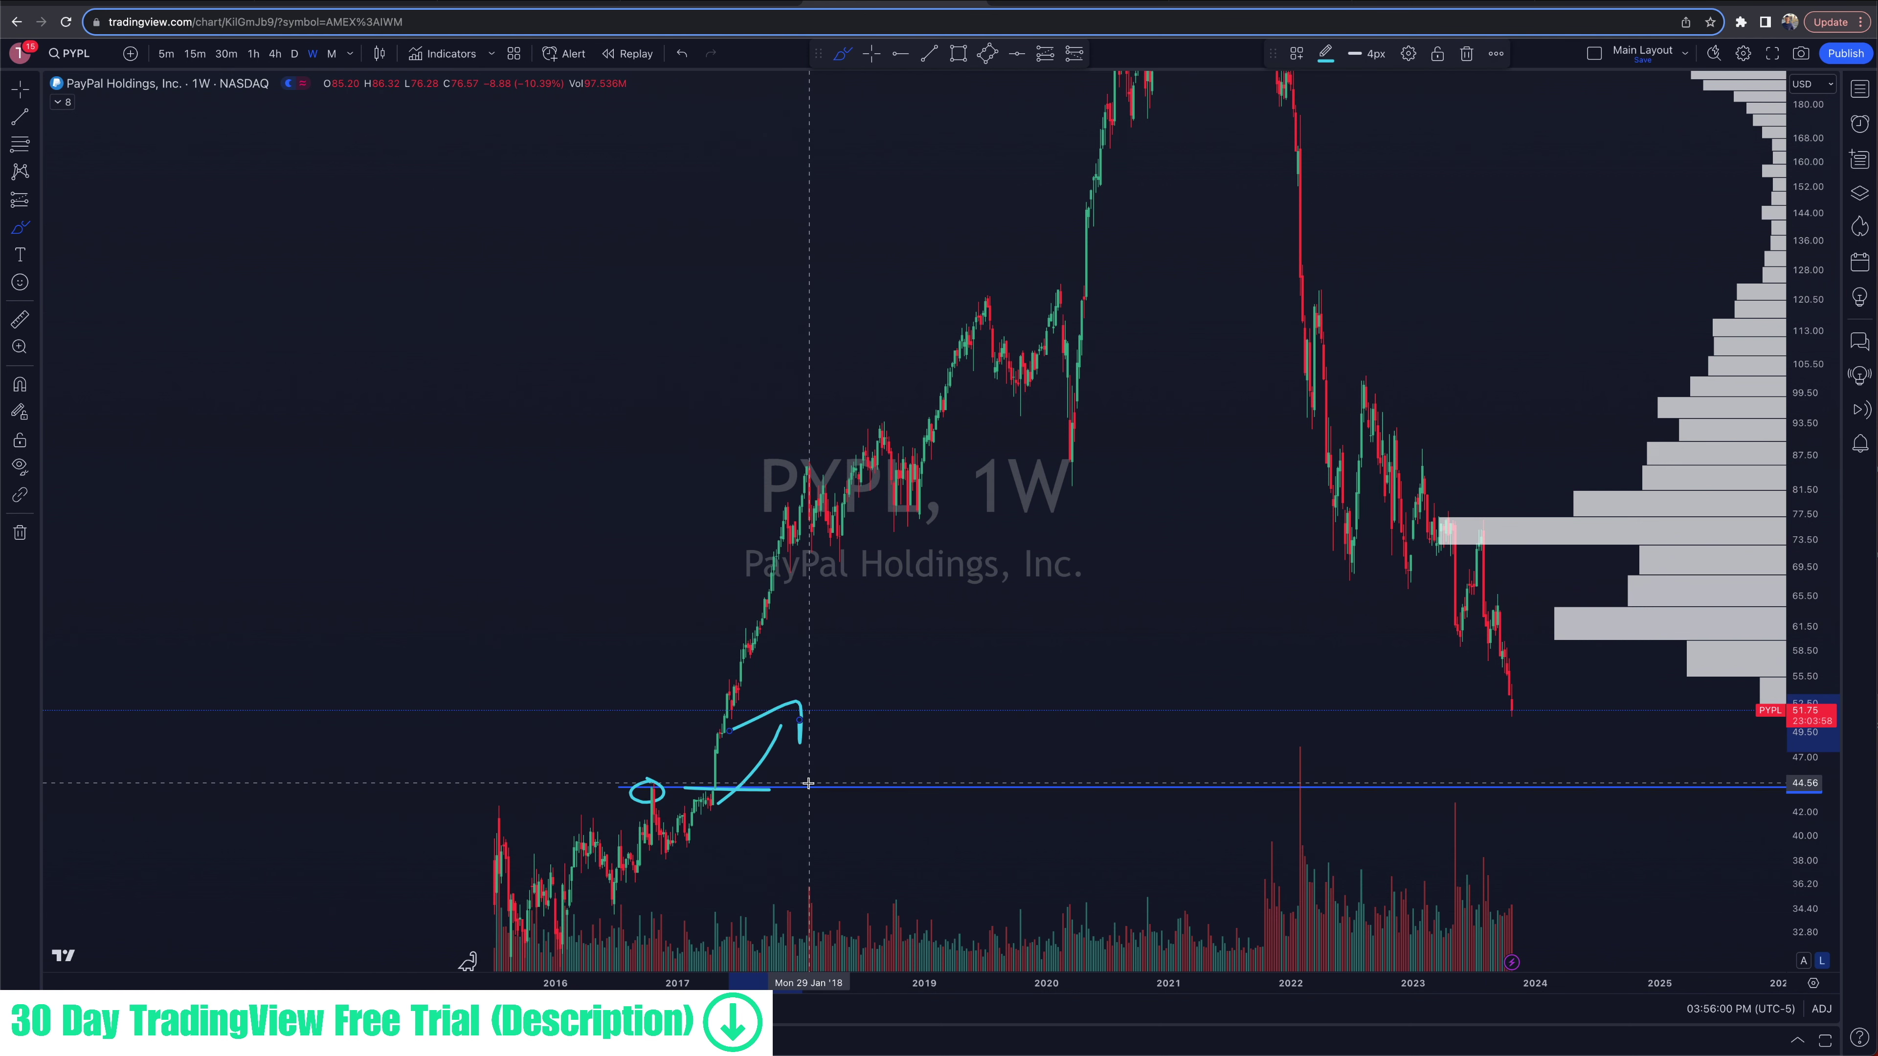
pyautogui.press('super+z')
pyautogui.press('super+z')
pyautogui.press('super+z')
pyautogui.hscroll(2, 1339, 776)
pyautogui.press('super+z')
# Step: Rescale the weekly chart to examine PYPL's decline from the 2021 highs, its recent volume and the 44.16 line
pyautogui.hscroll(5, 1378, 780)
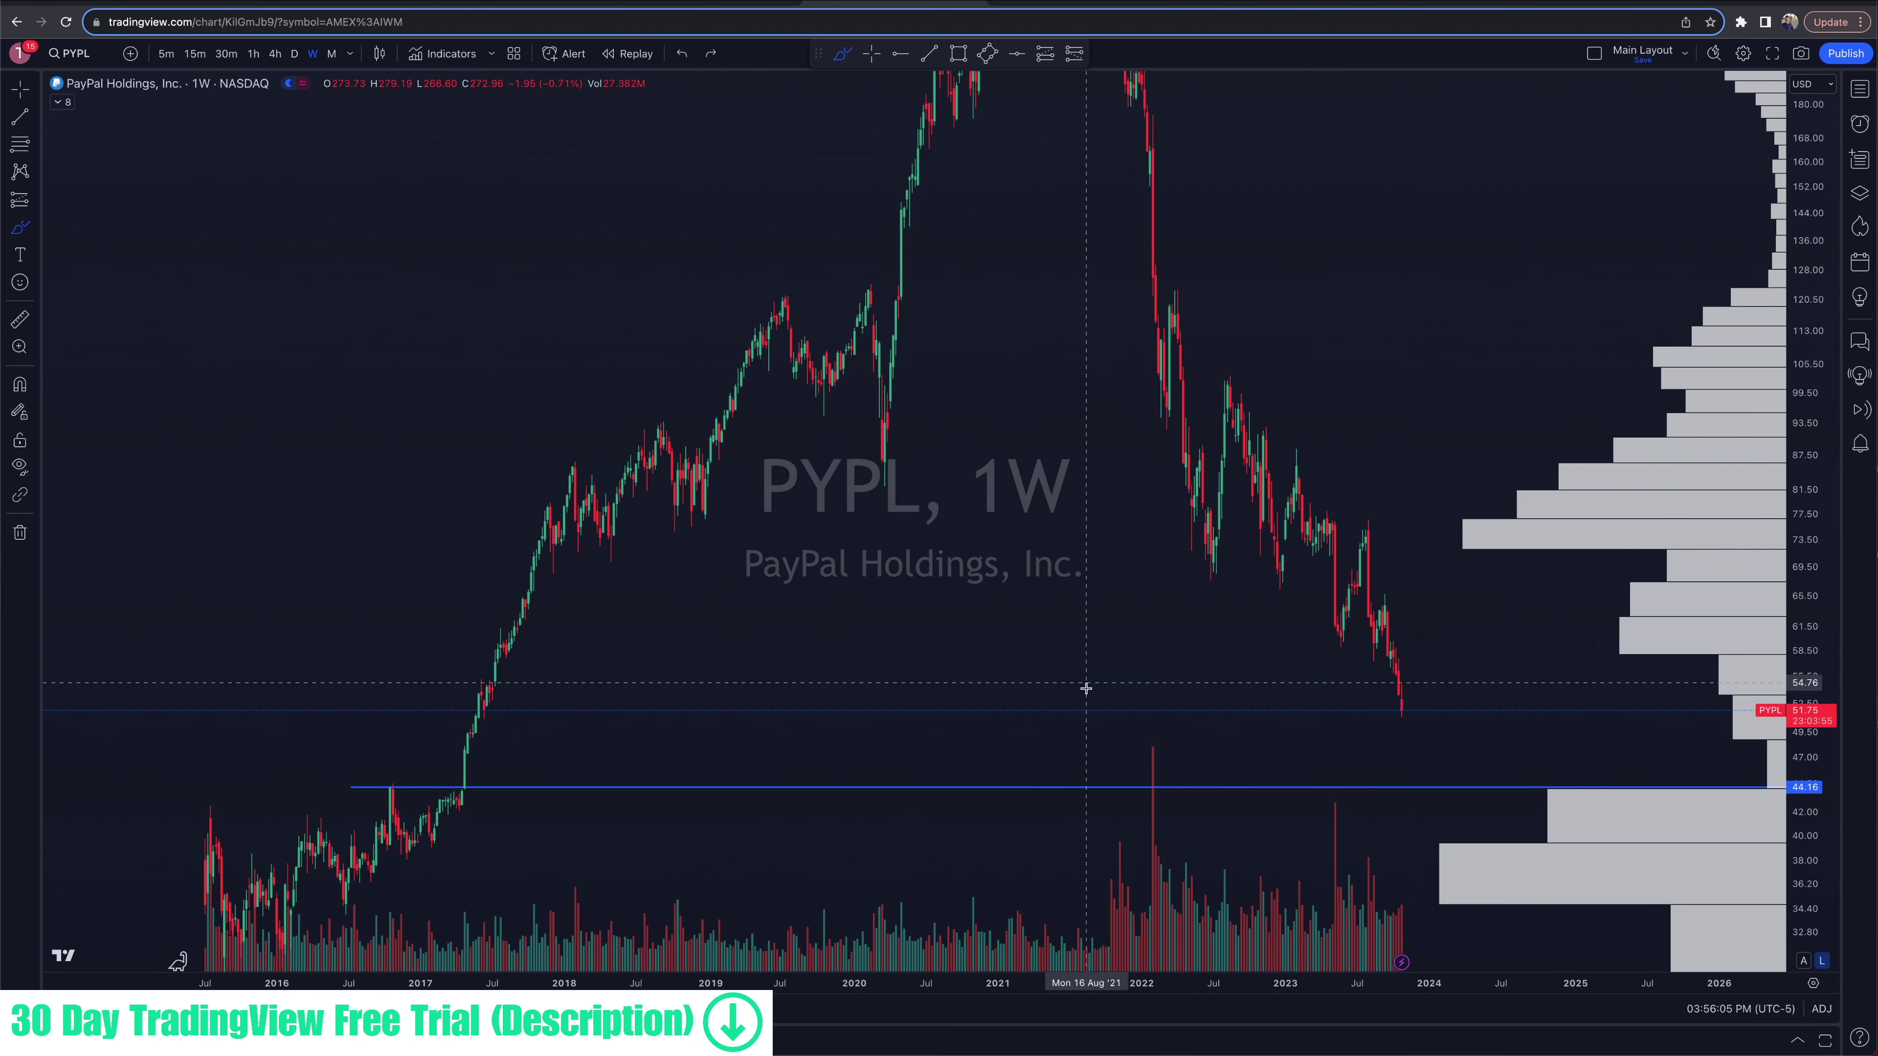
pyautogui.click(1803, 961)
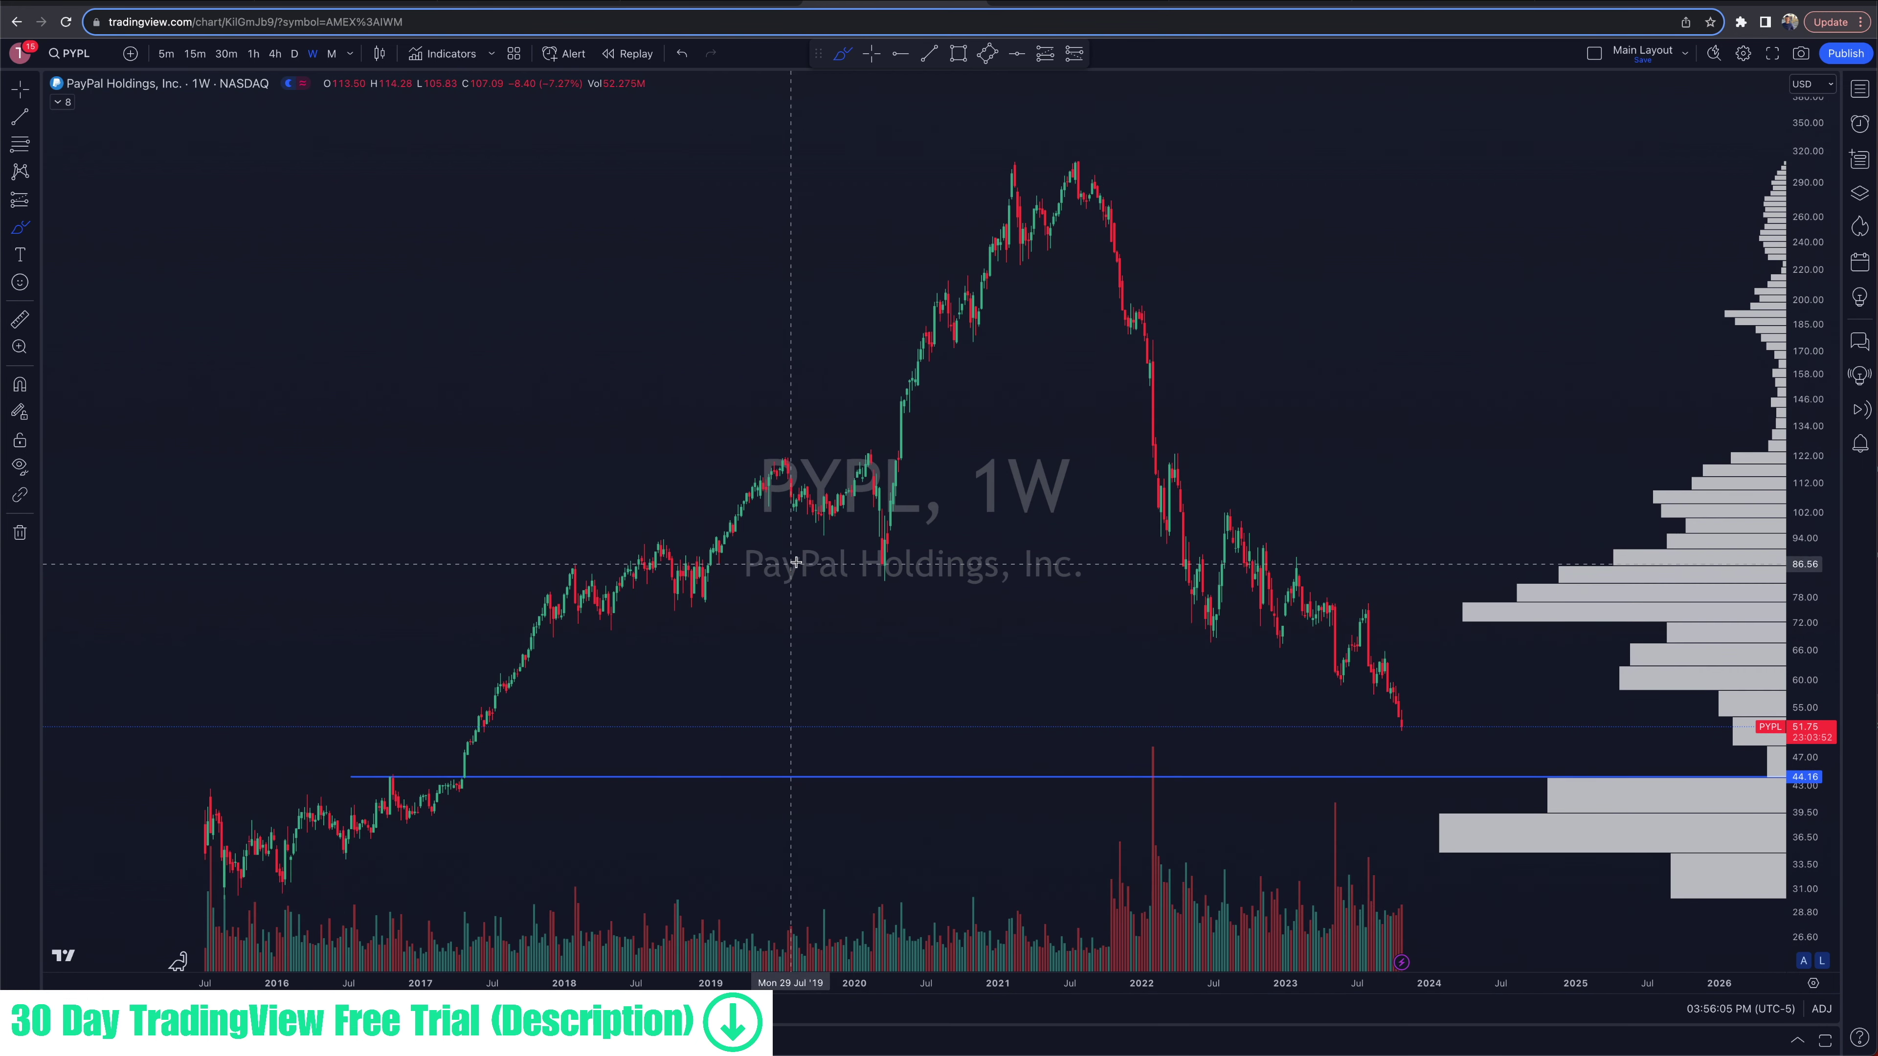
pyautogui.scroll(5, 1241, 772)
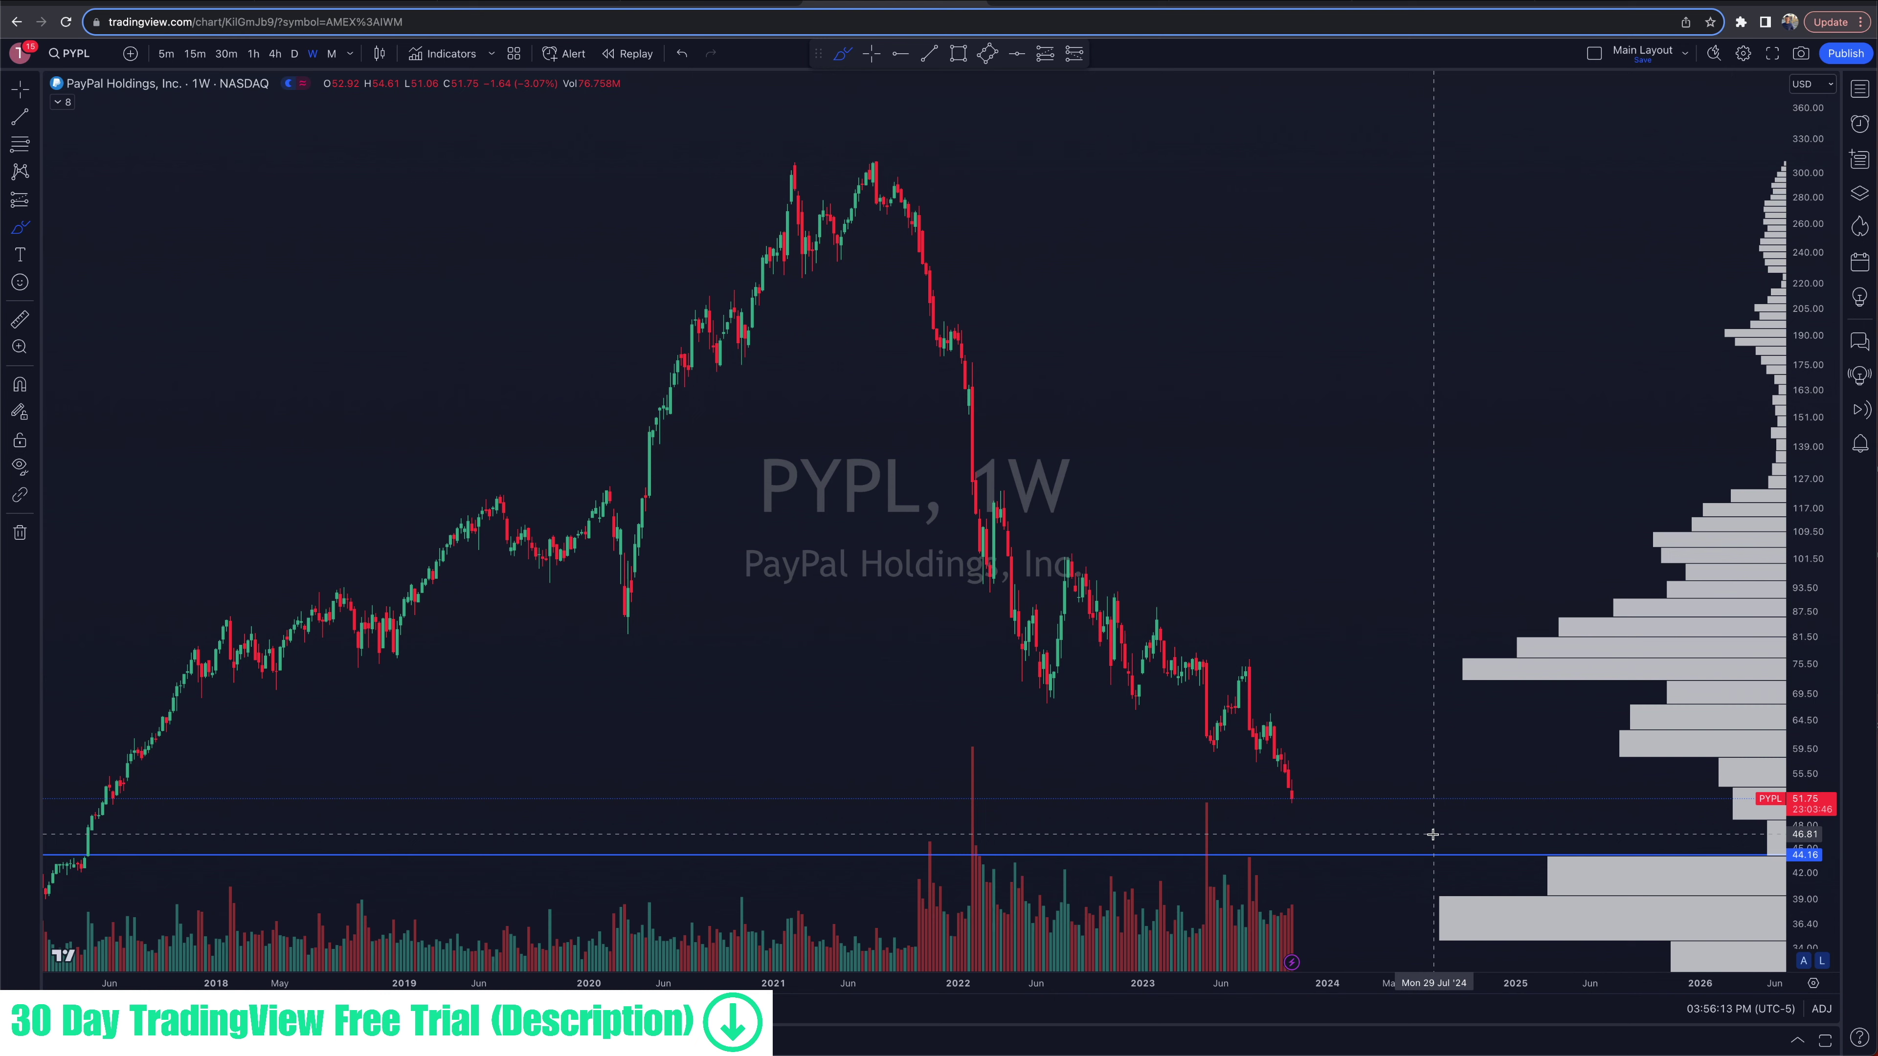
pyautogui.scroll(3, 1279, 923)
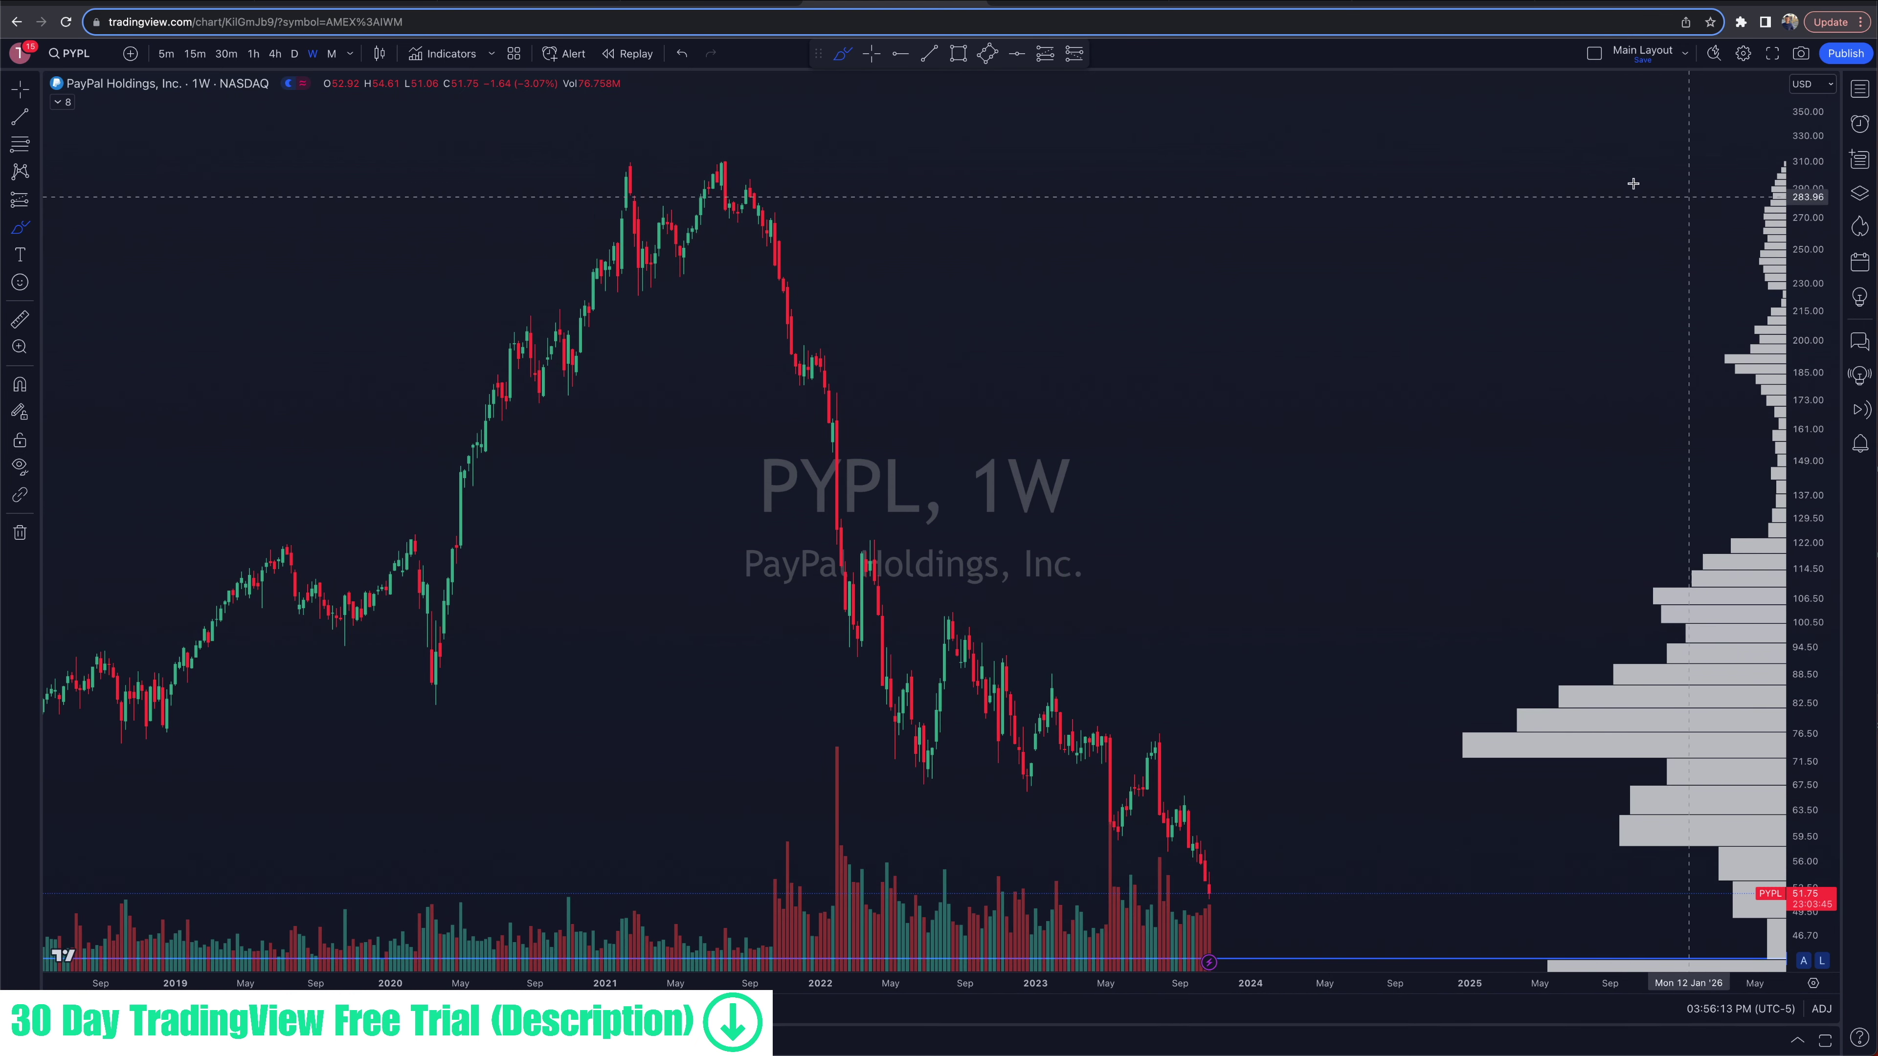
pyautogui.moveTo(1815, 434); pyautogui.dragTo(1819, 526)
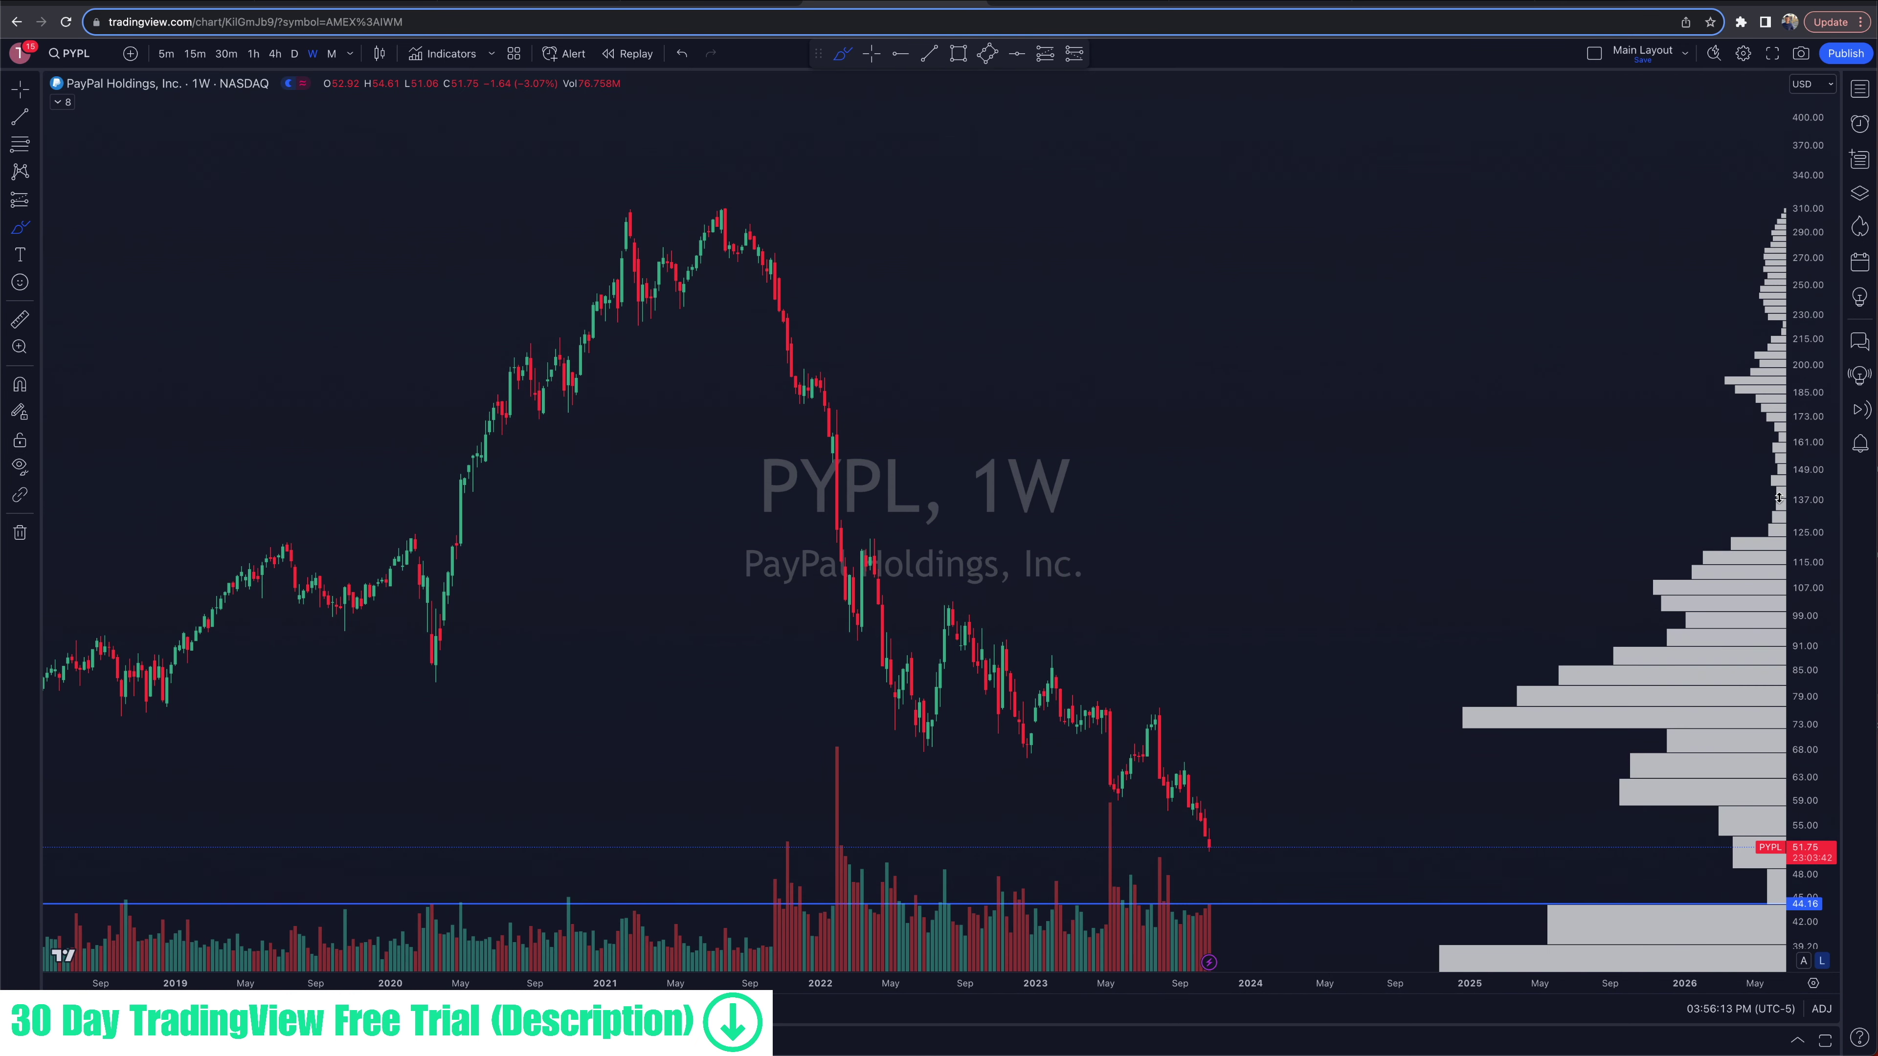
pyautogui.moveTo(1305, 538); pyautogui.dragTo(1312, 382)
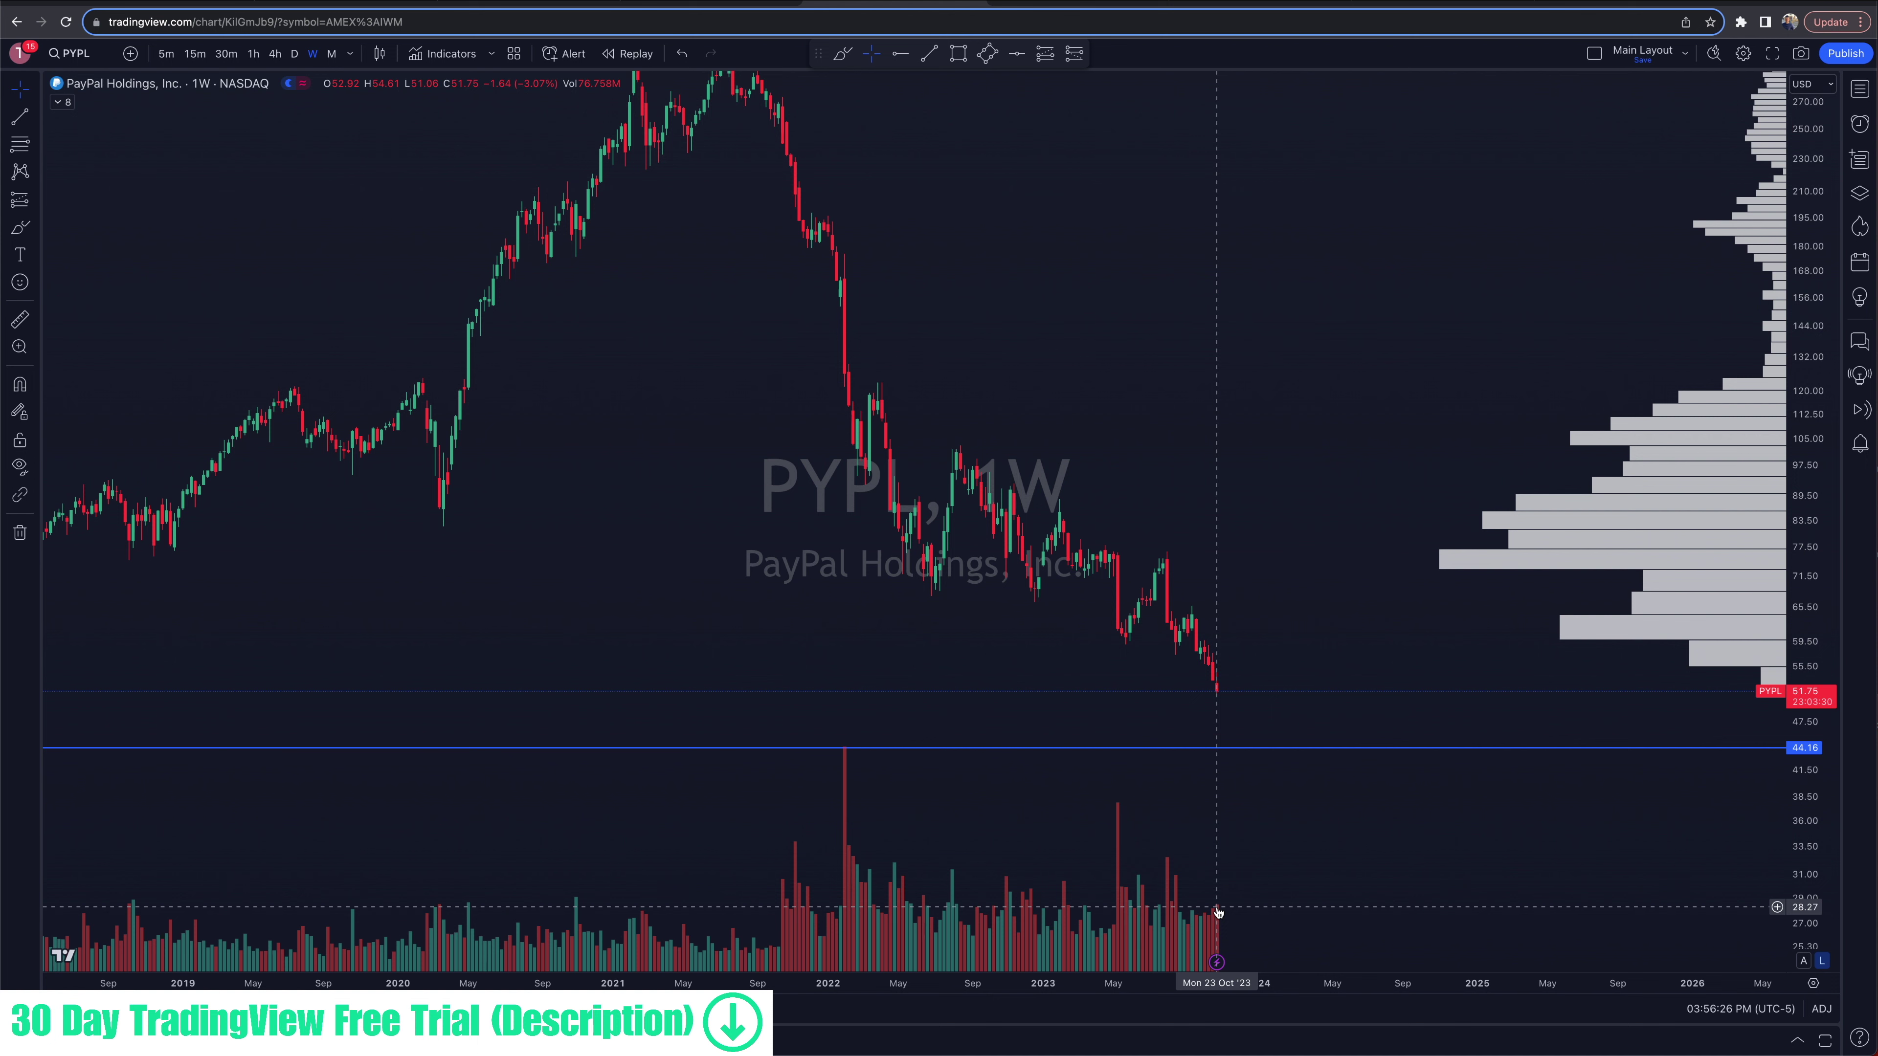
pyautogui.scroll(3, 1218, 913)
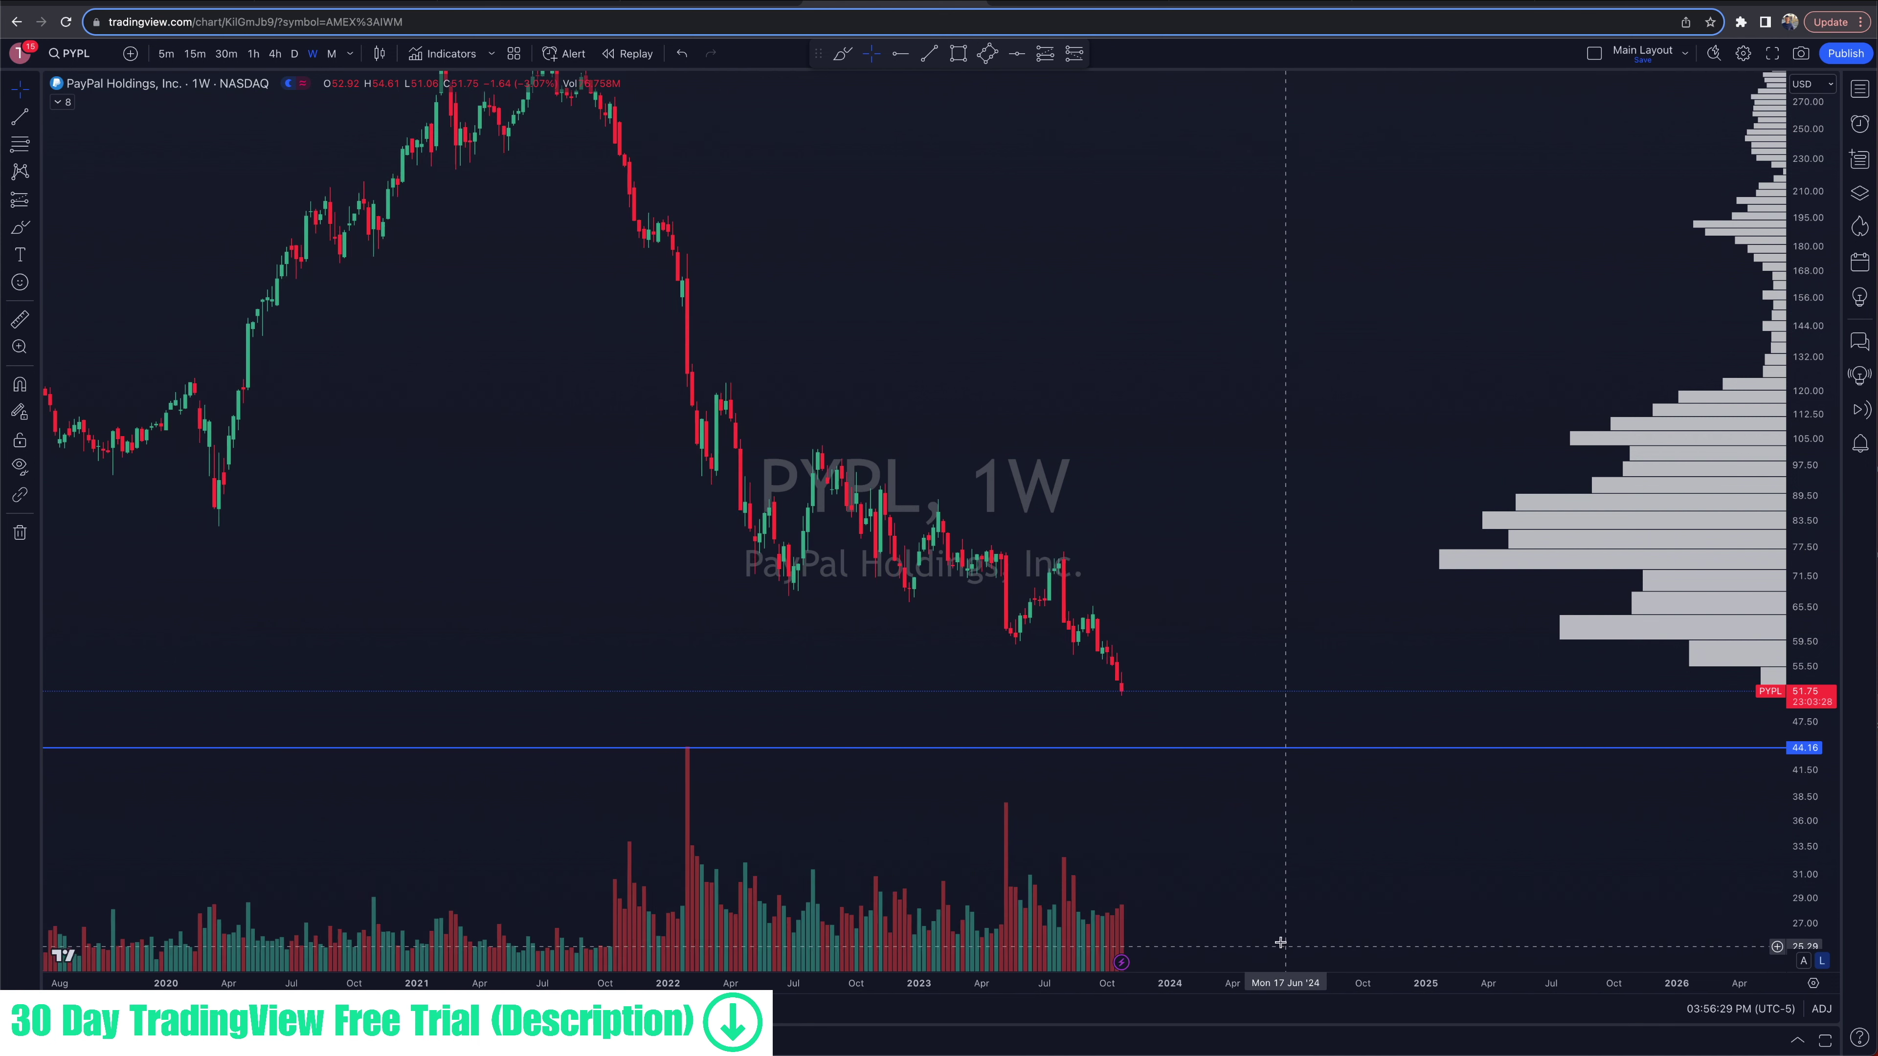